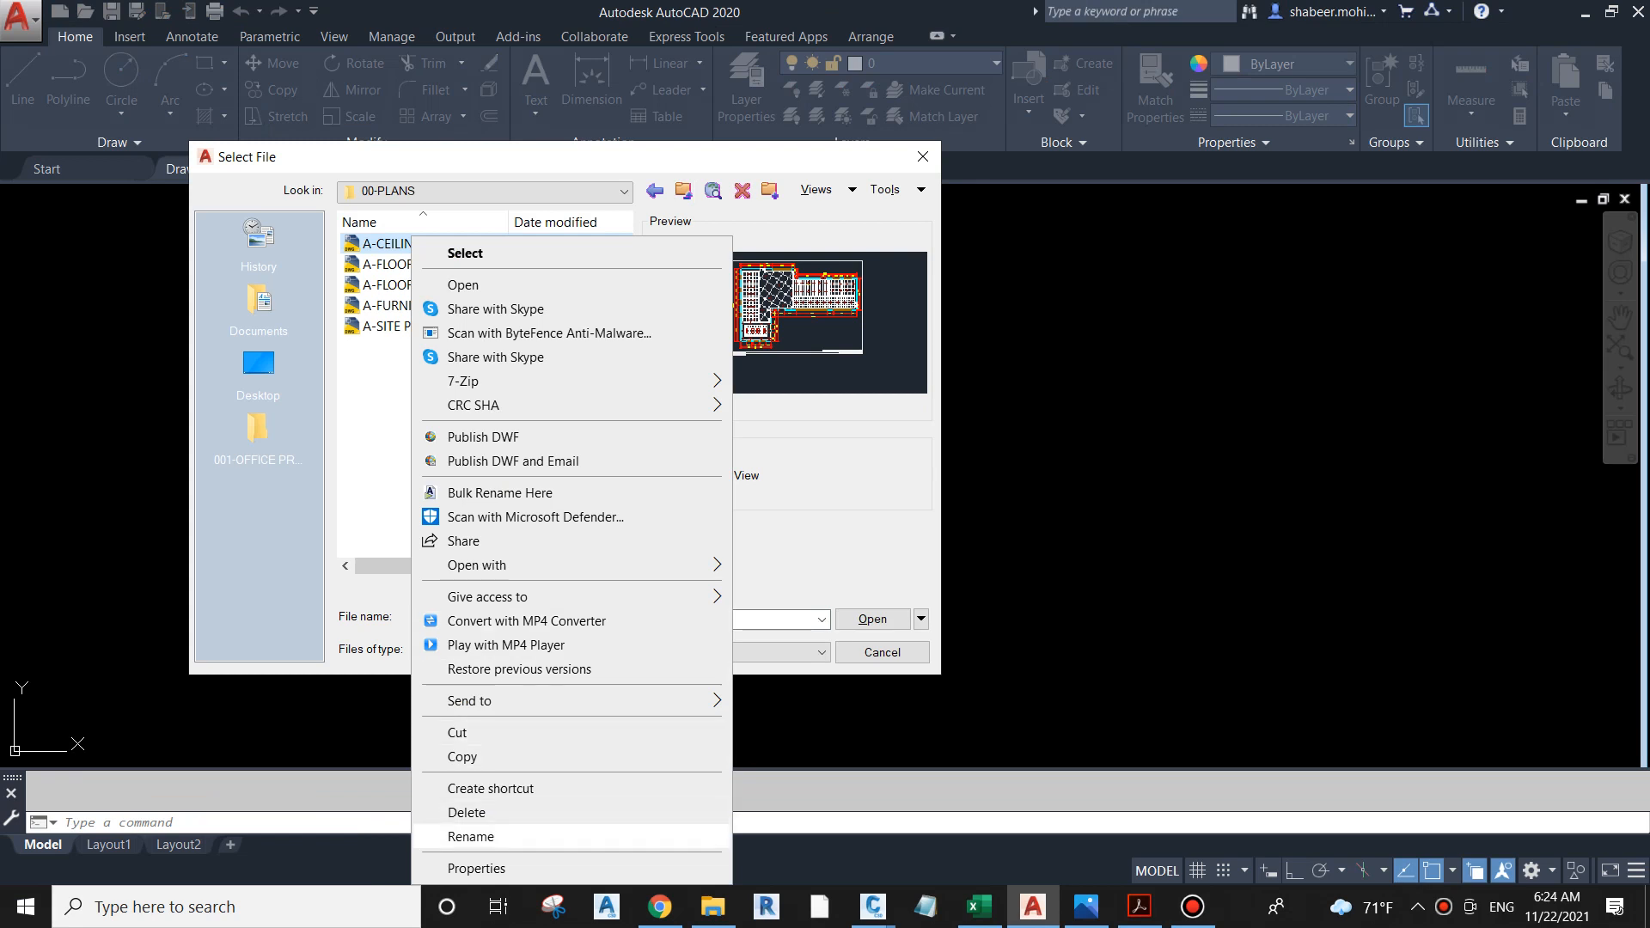
Step: Rename the A-CEILING PLAN drawing file in the 00-PLANS folder as I-CEILING PLAN
key(Return)
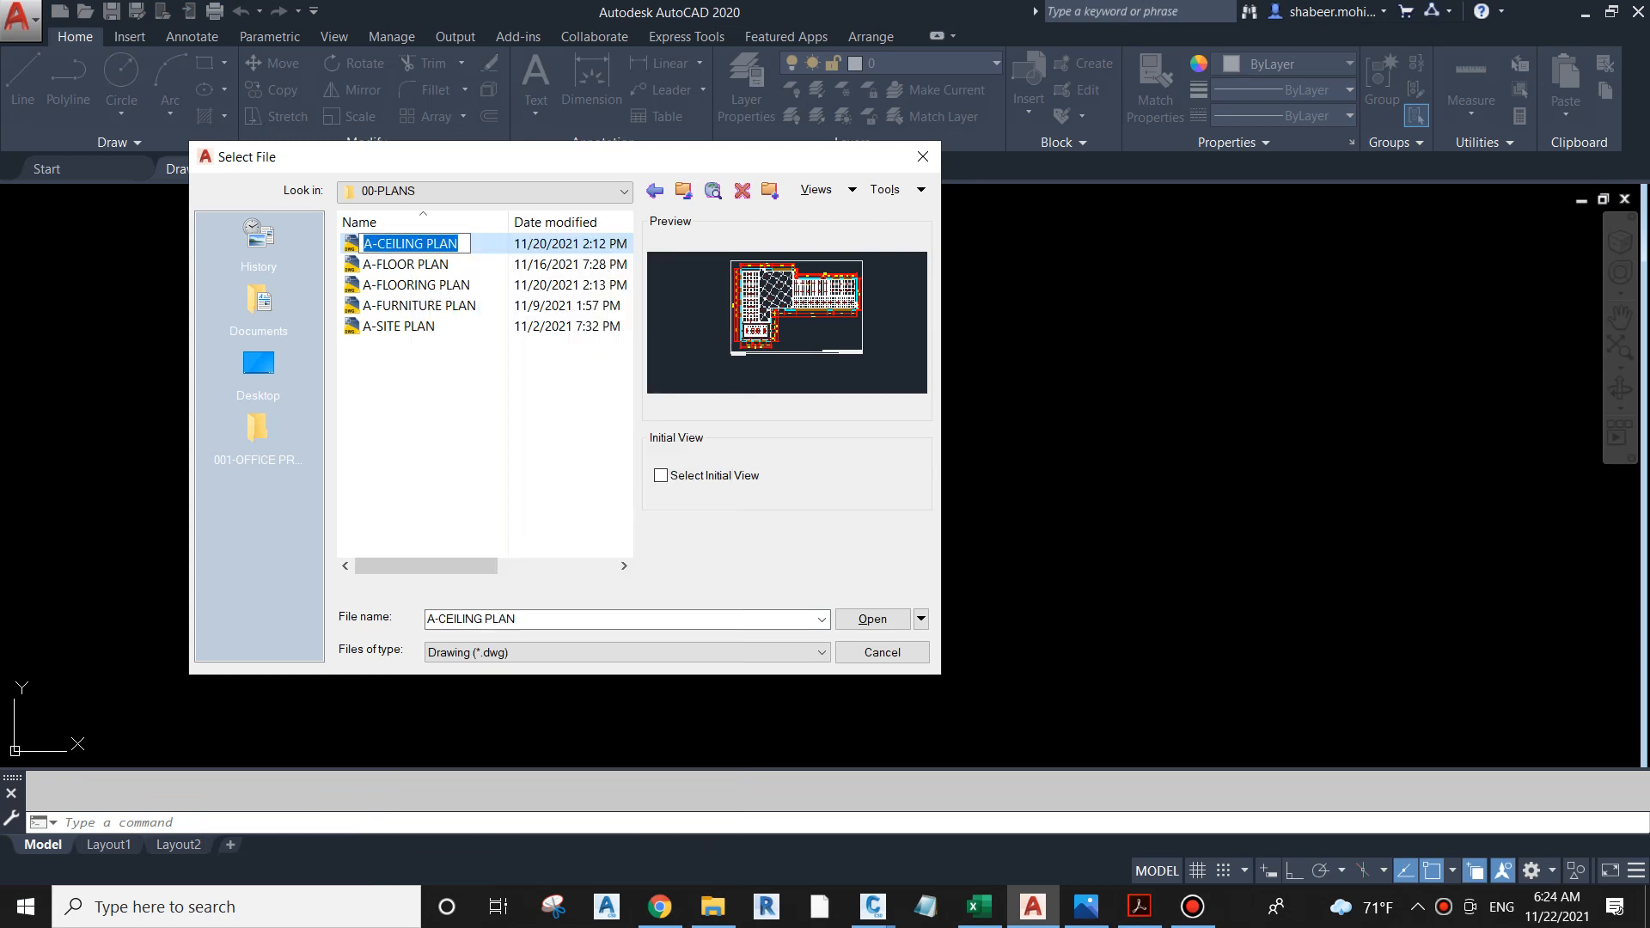
key(Delete)
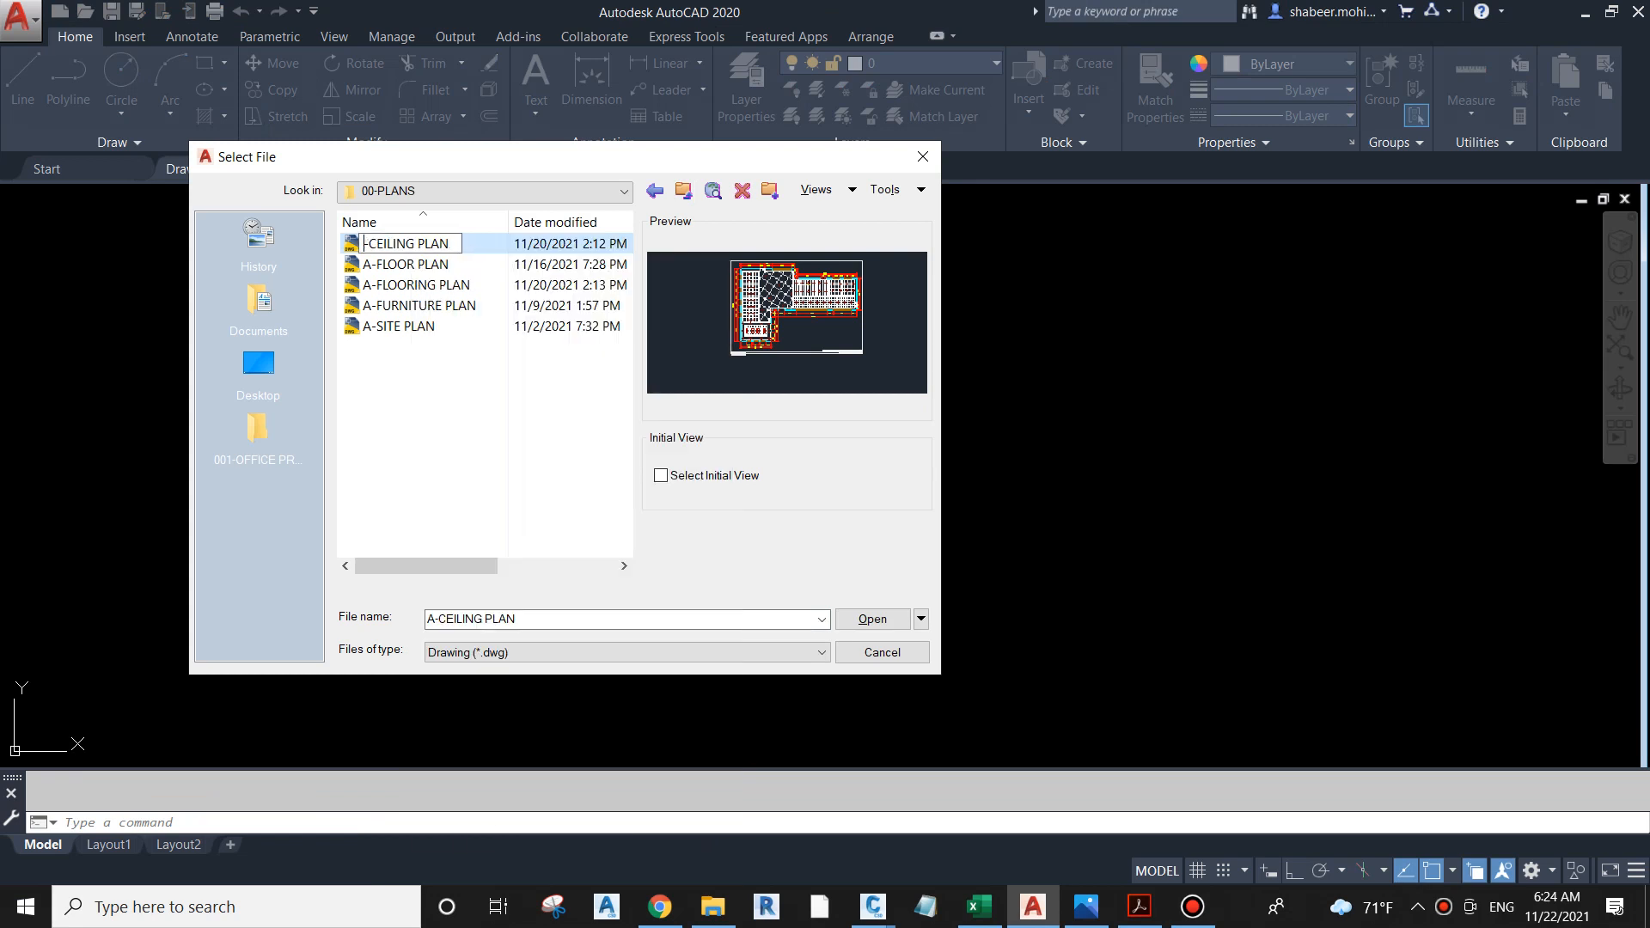
text(I)
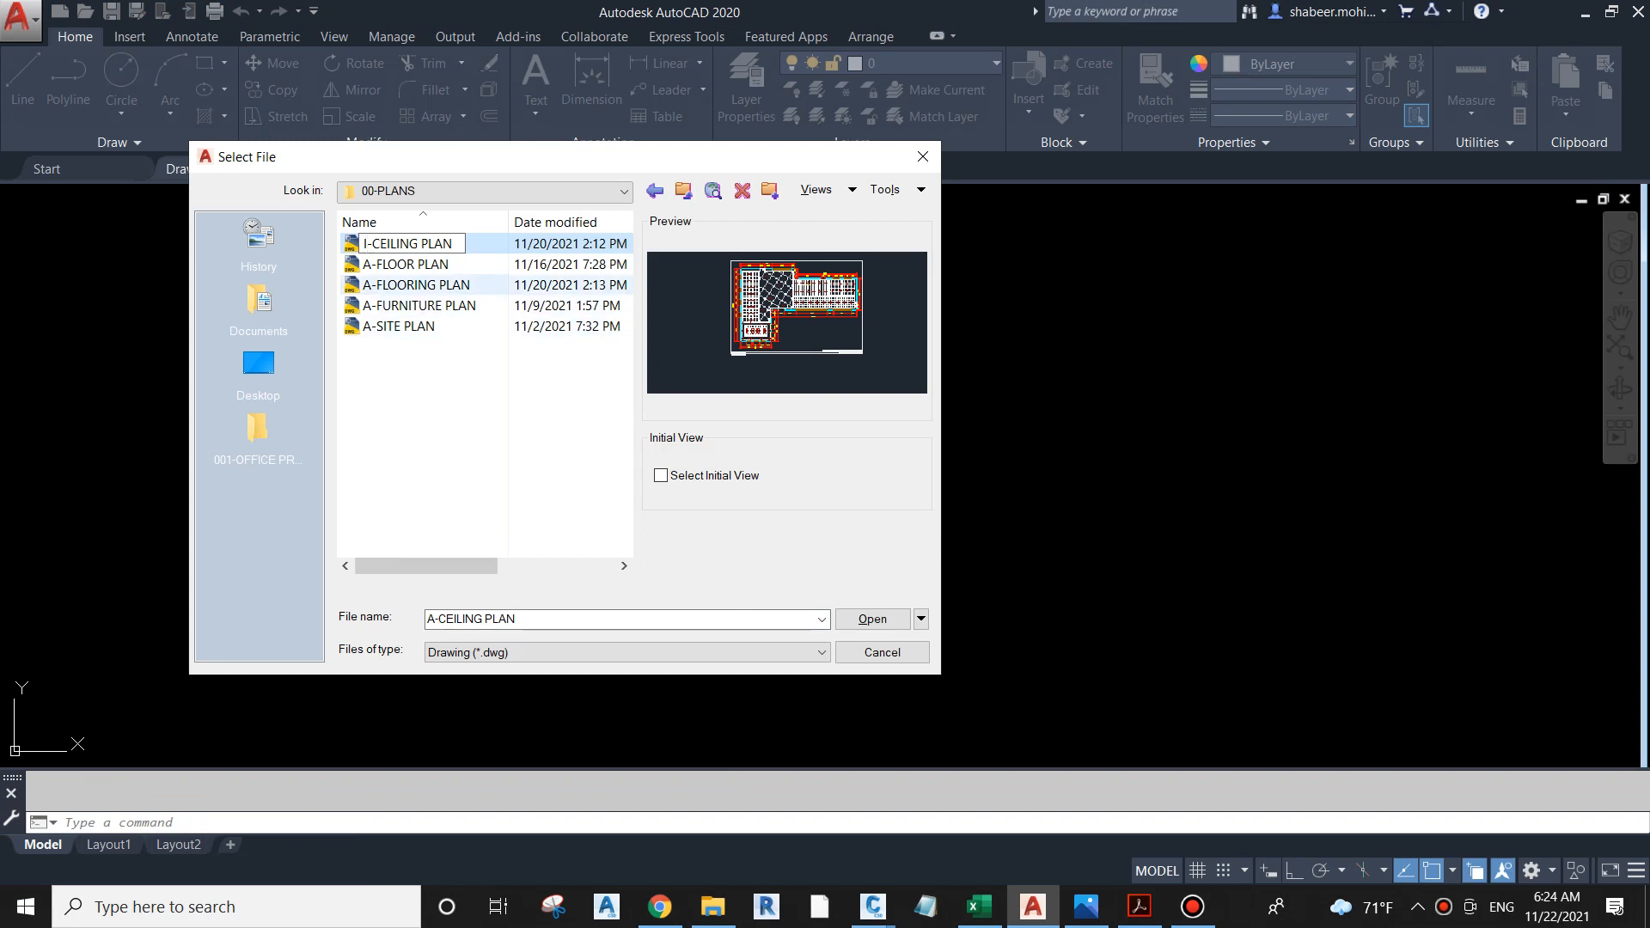
click(407, 261)
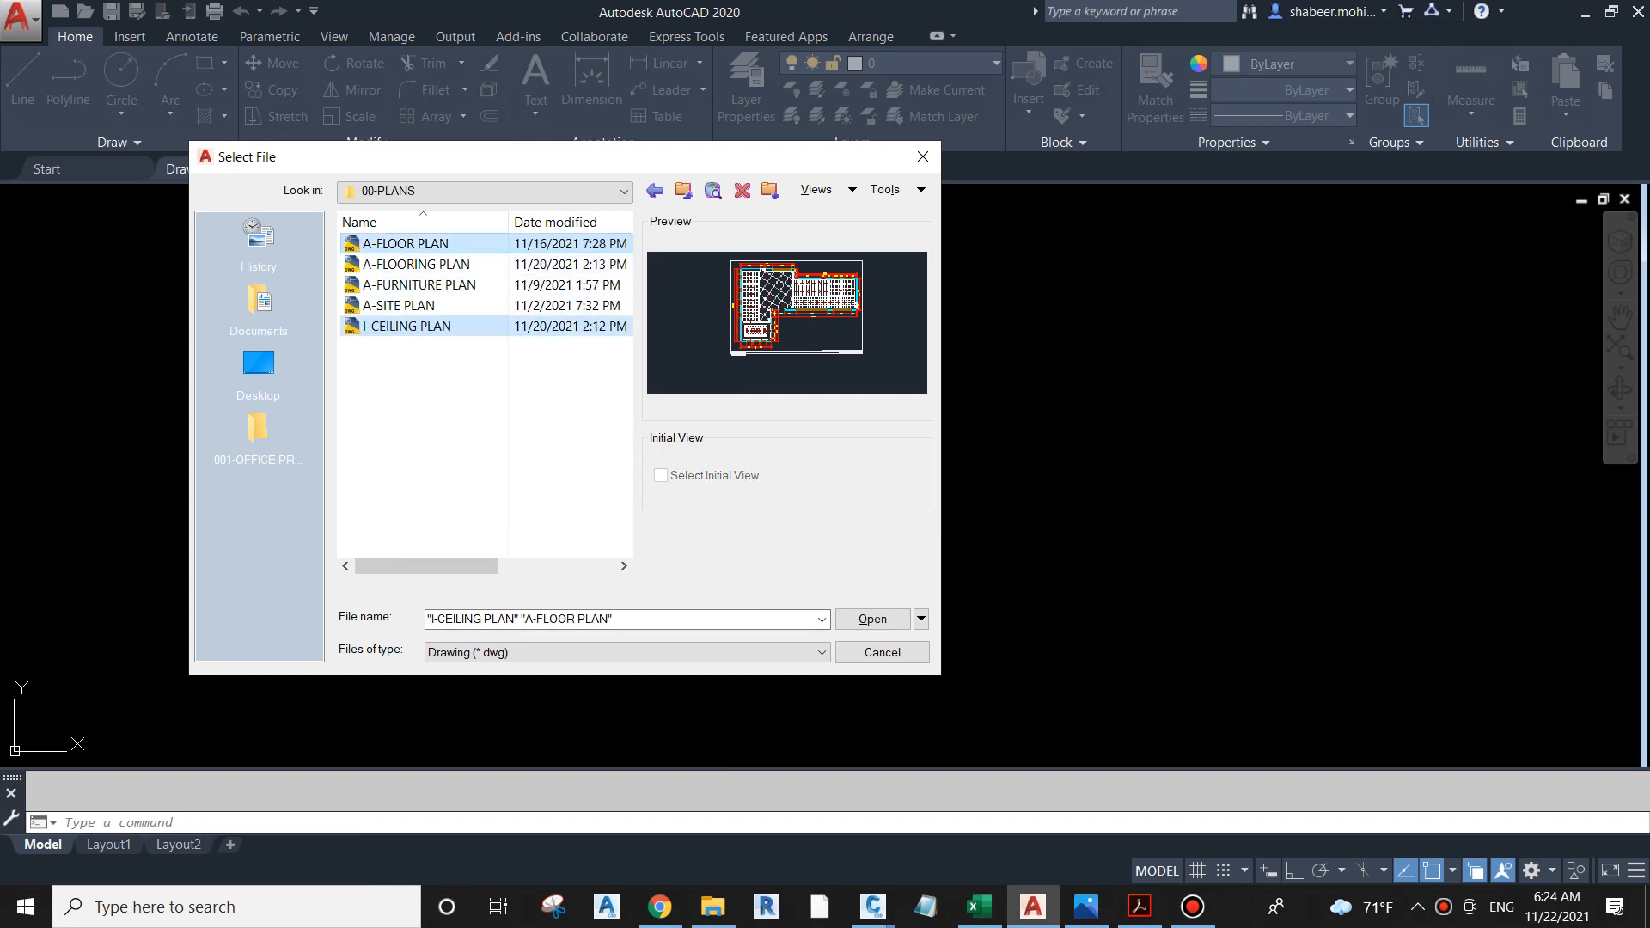
Step: Rename the selected A-FLOOR PLAN and I-CEILING PLAN files together with the name I-FLOOR PLAN
right_click(408, 236)
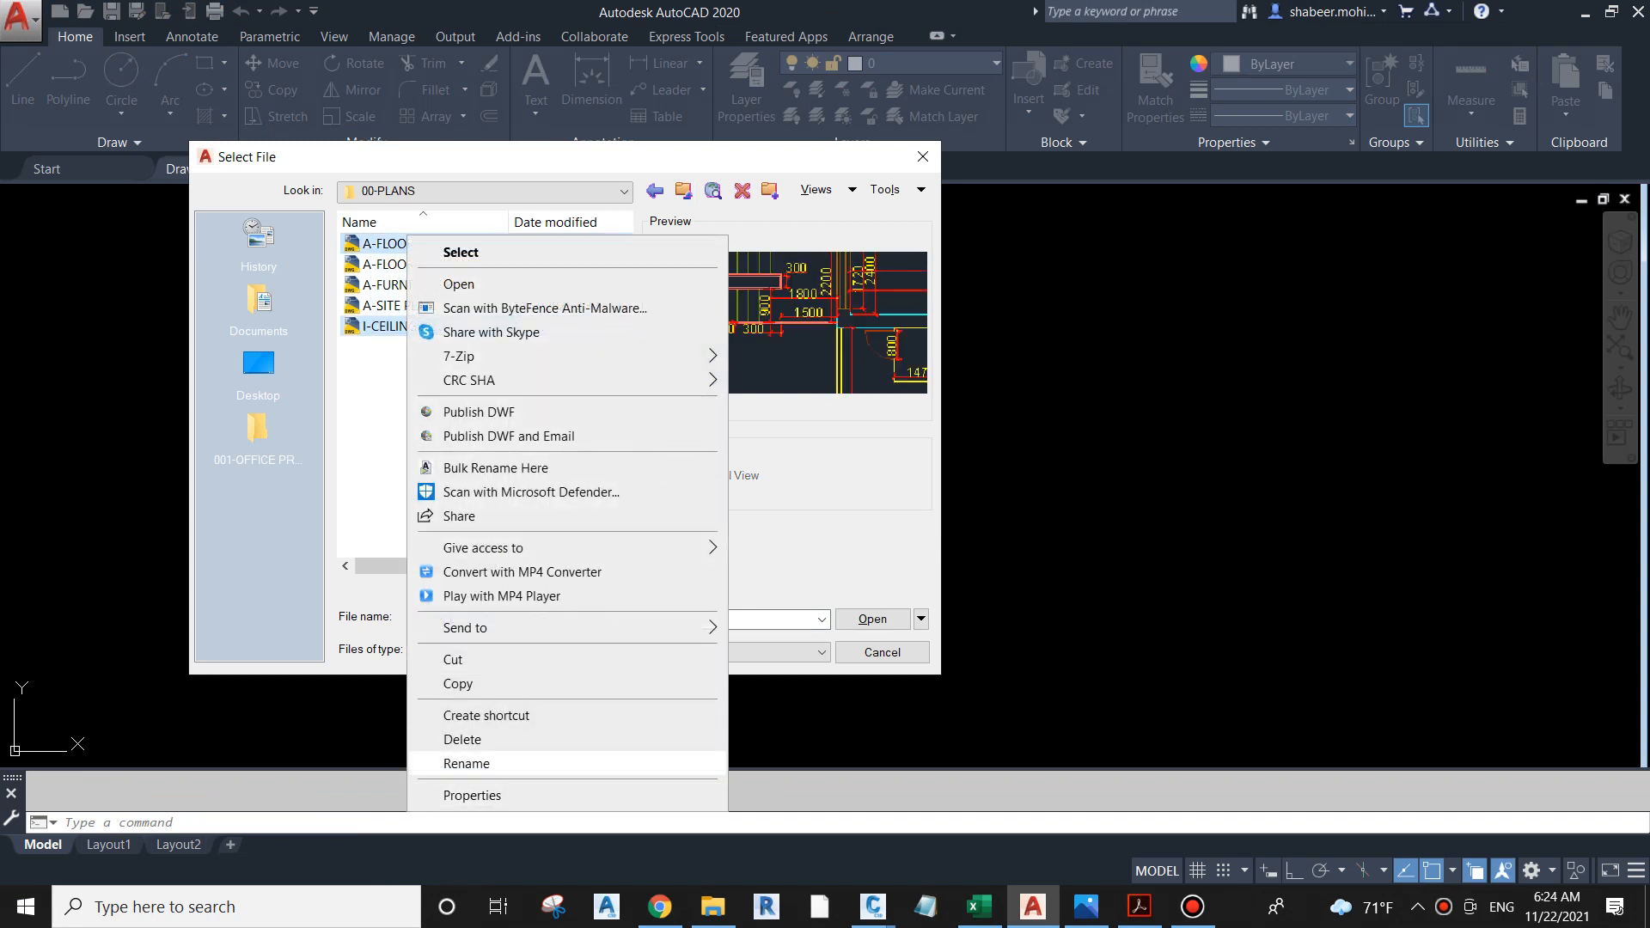
click(466, 763)
key(Home)
key(Delete)
text(I)
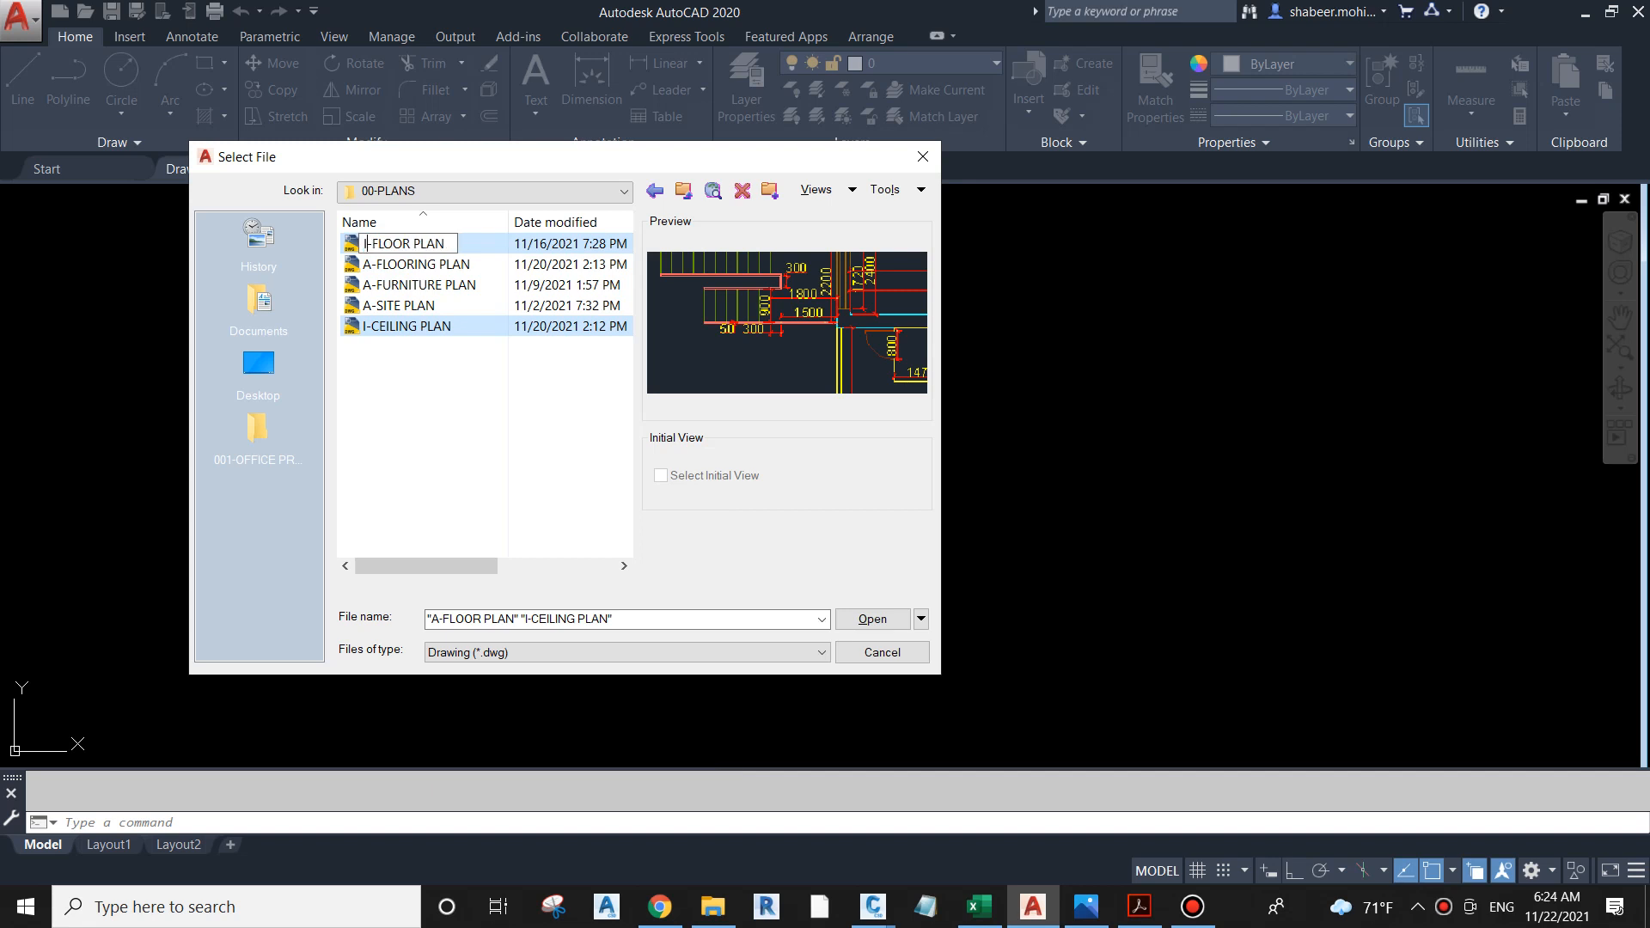
key(Return)
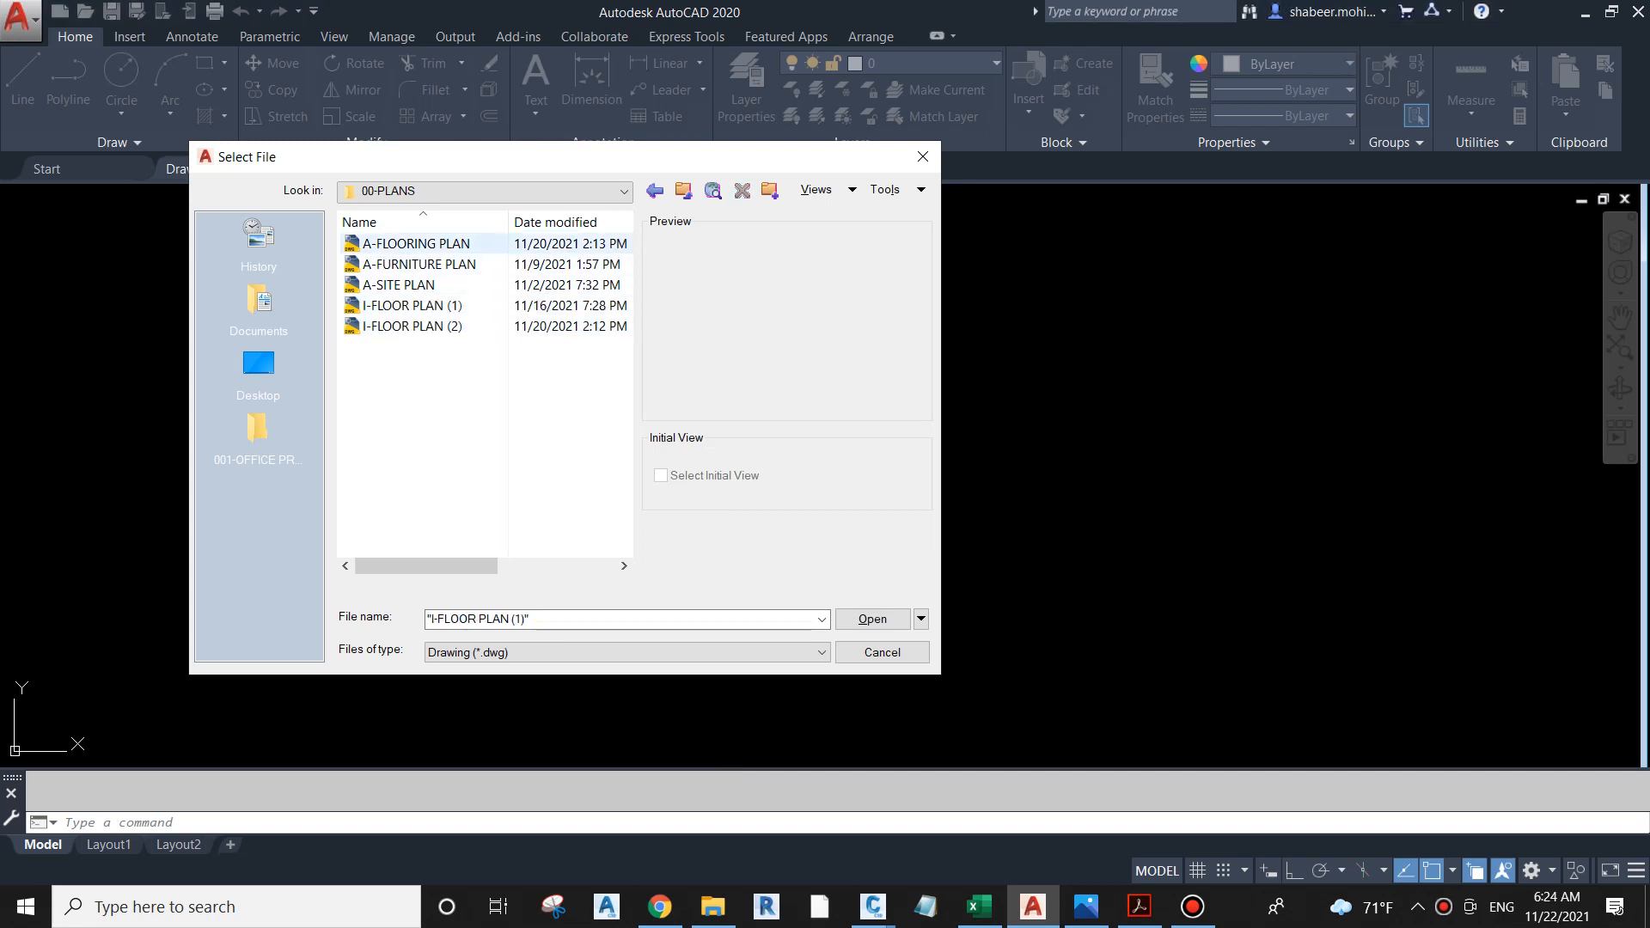
Step: Rename the A-FLOORING PLAN drawing file as I-FLOORING PLAN
right_click(428, 243)
click(491, 836)
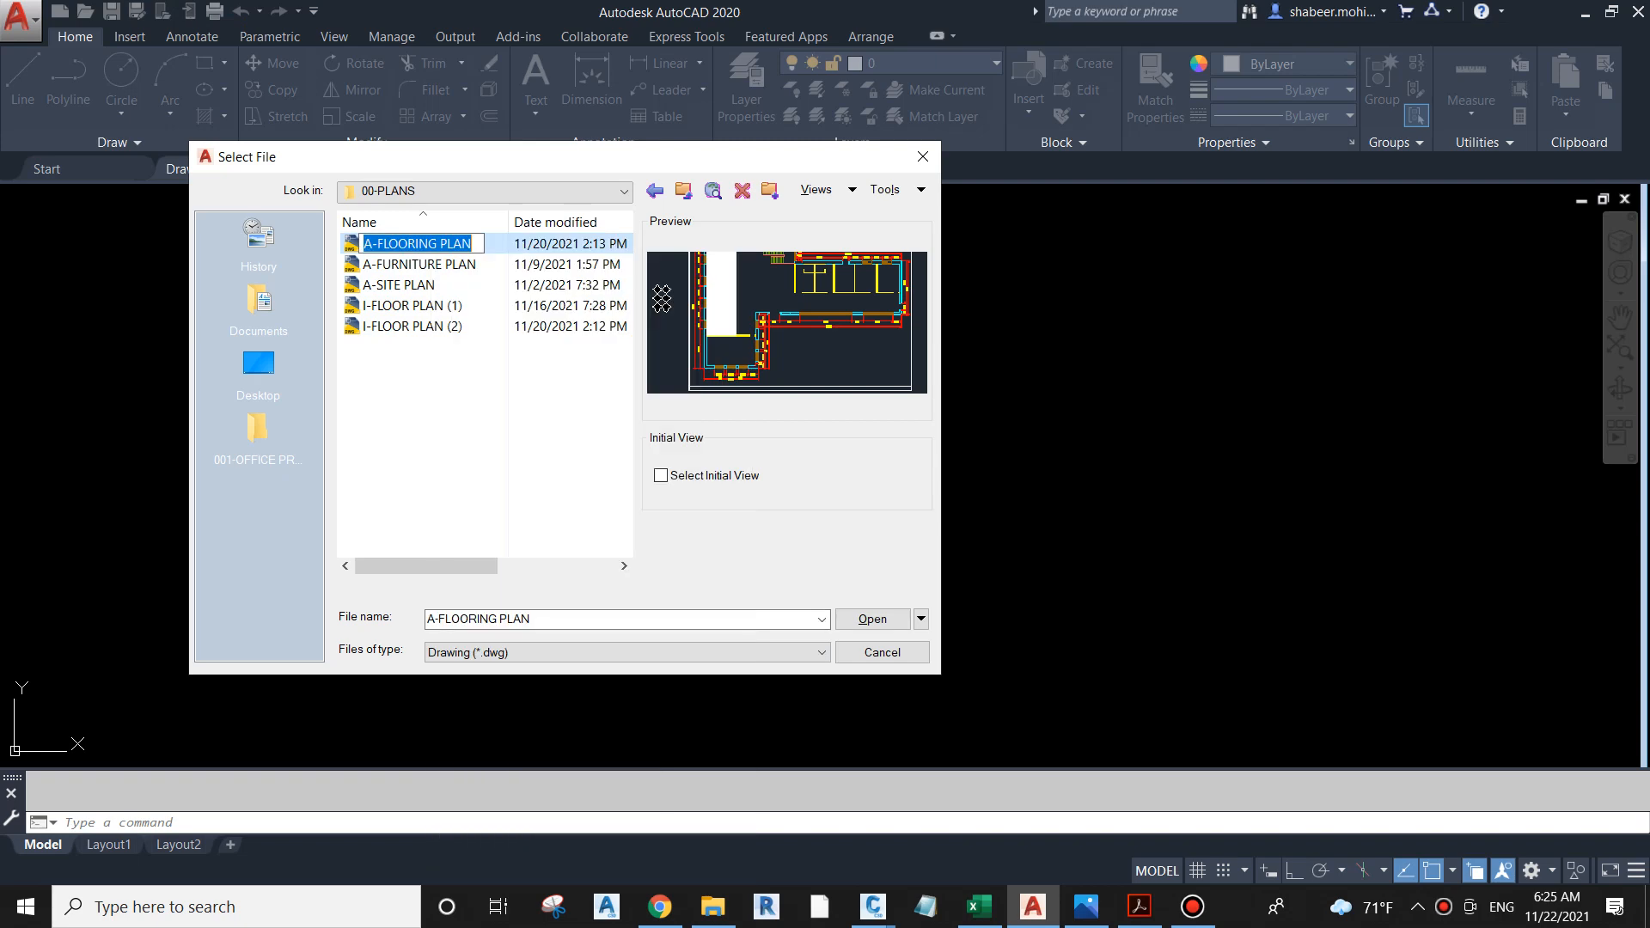
key(Home)
key(Delete)
text(I)
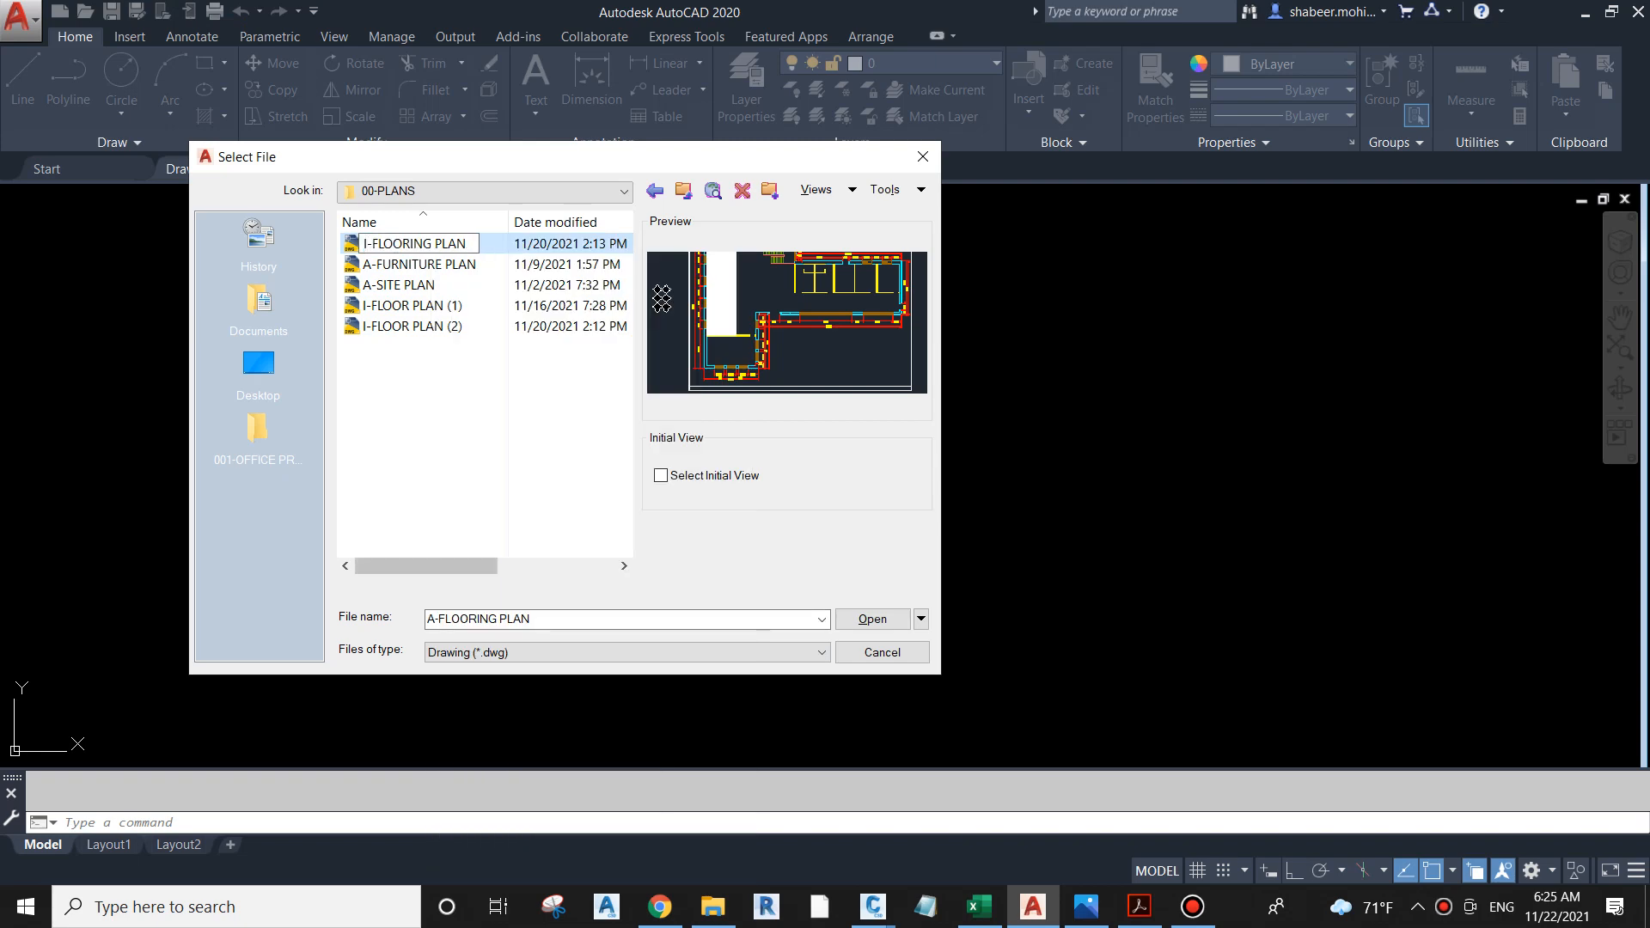
key(Return)
Step: Rename the A-FURNITURE PLAN drawing file as I-FURNITURE PLAN
right_click(418, 243)
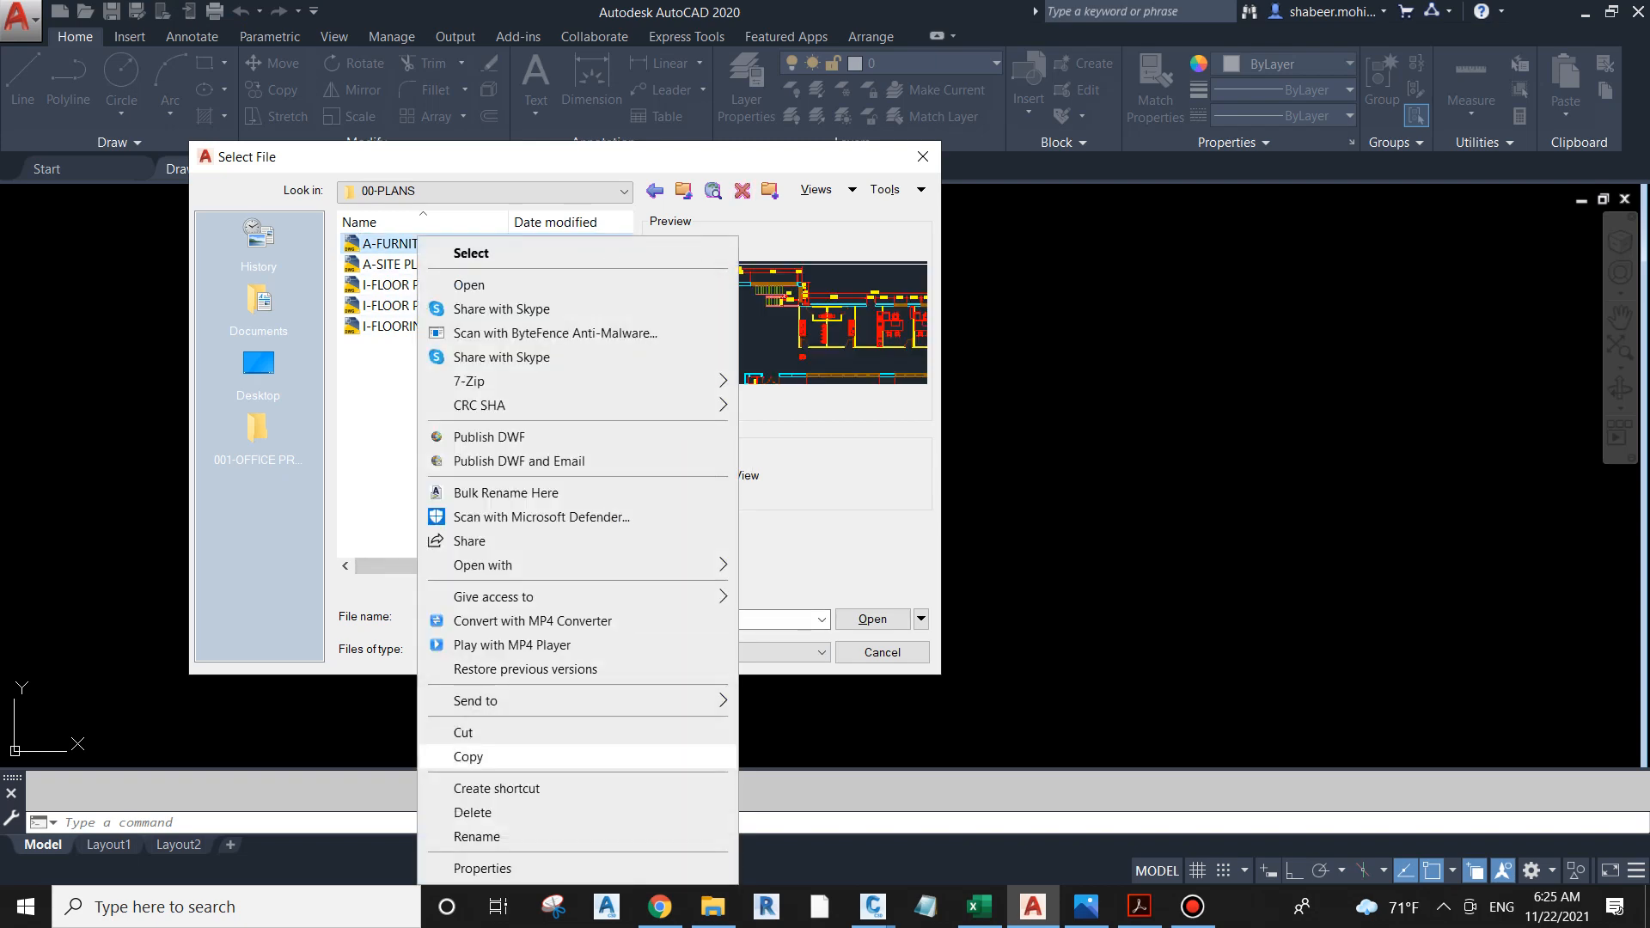
click(477, 836)
key(Home)
key(Delete)
text(I)
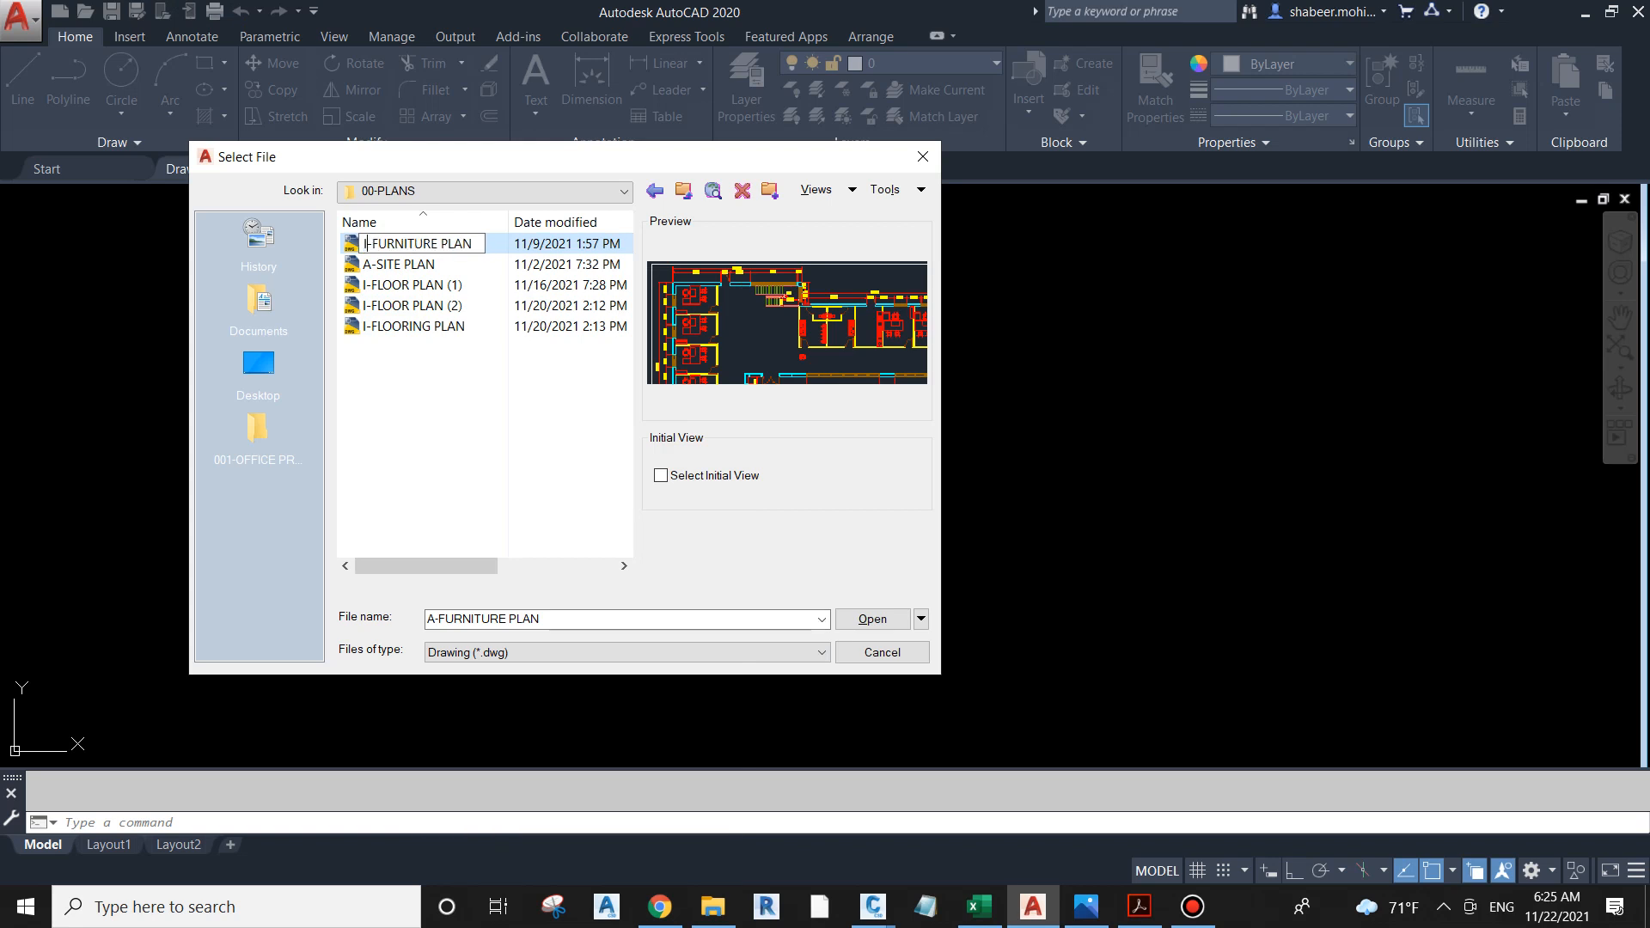
key(Return)
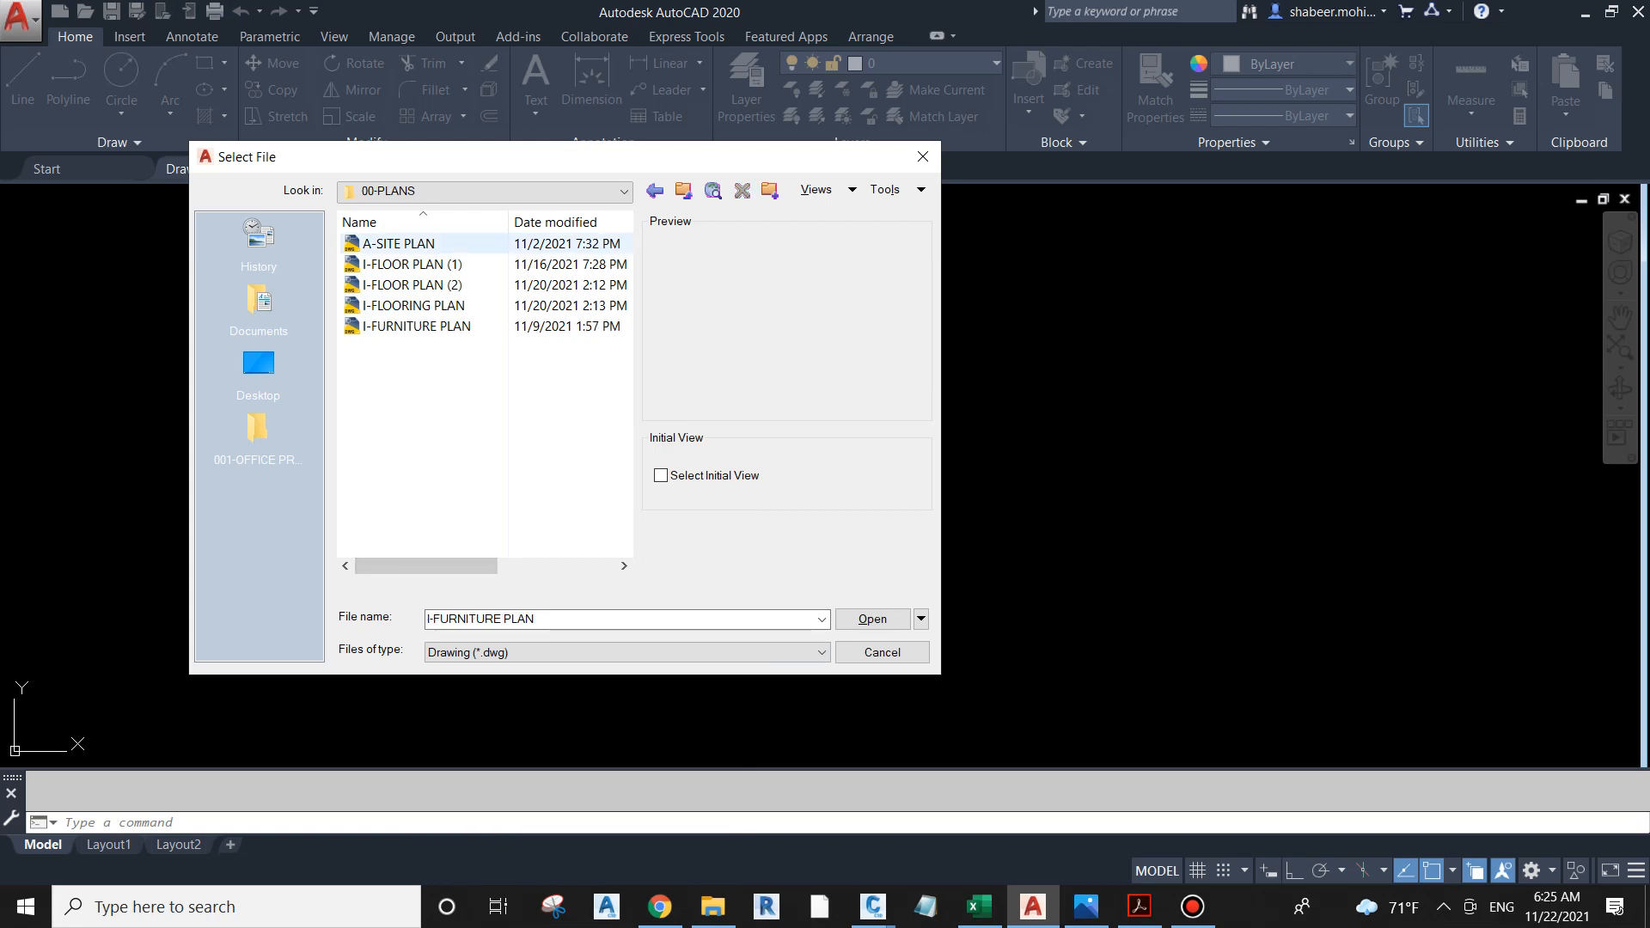
Step: Rename the A-SITE PLAN drawing file as I-SITE PLAN
right_click(414, 243)
click(471, 836)
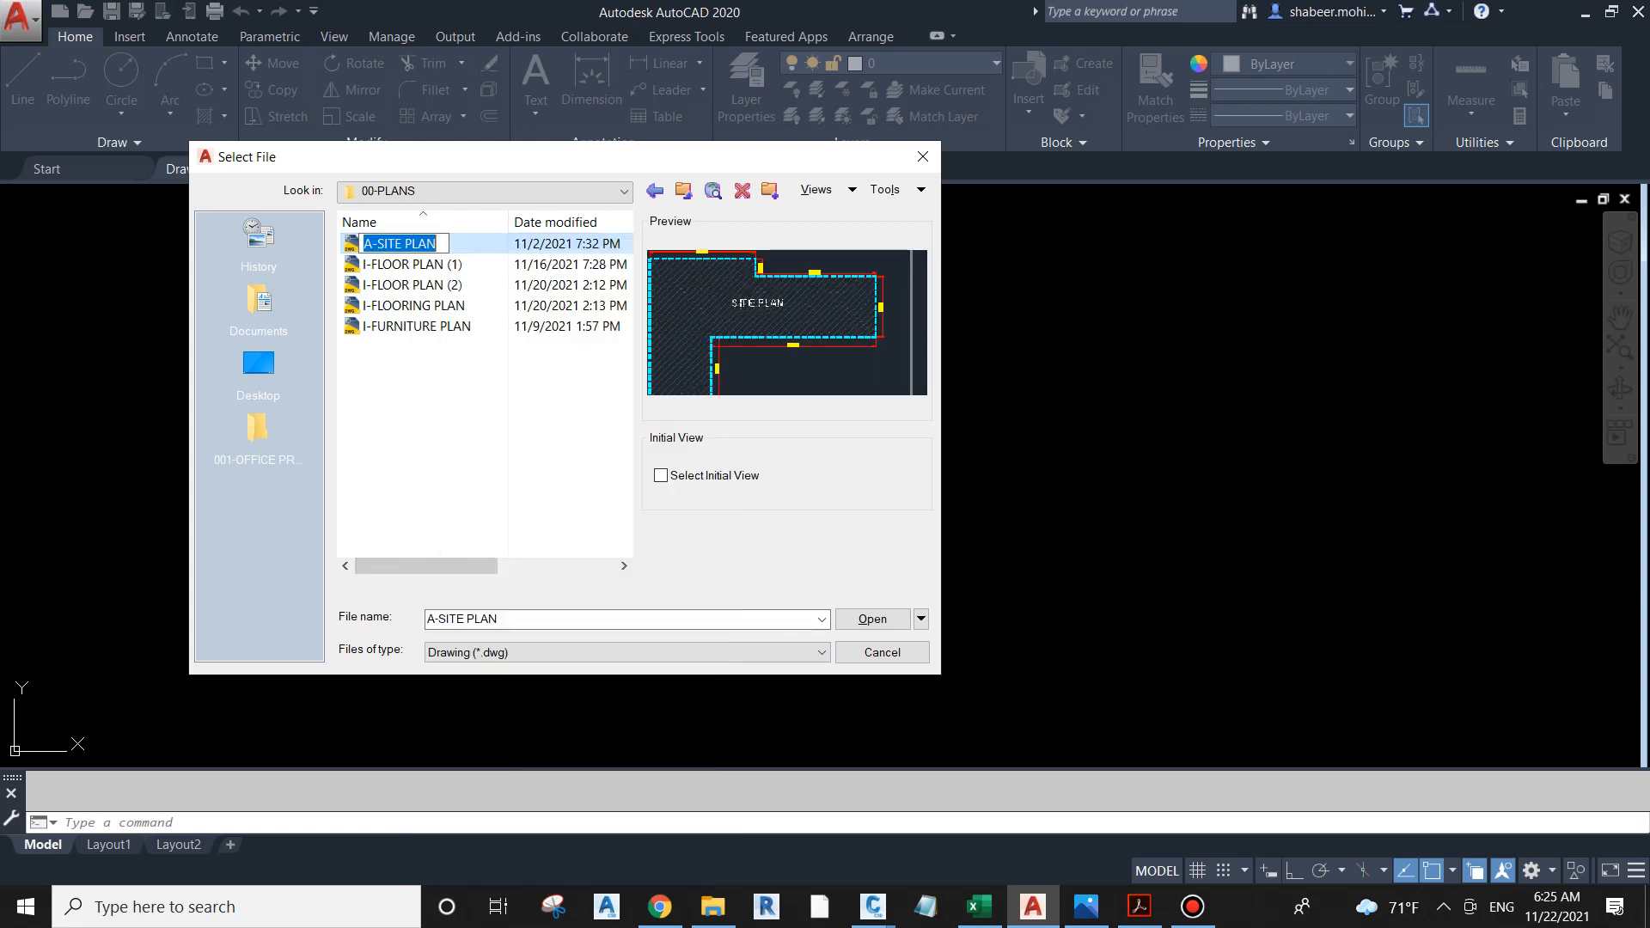
key(Home)
key(Delete)
text(I)
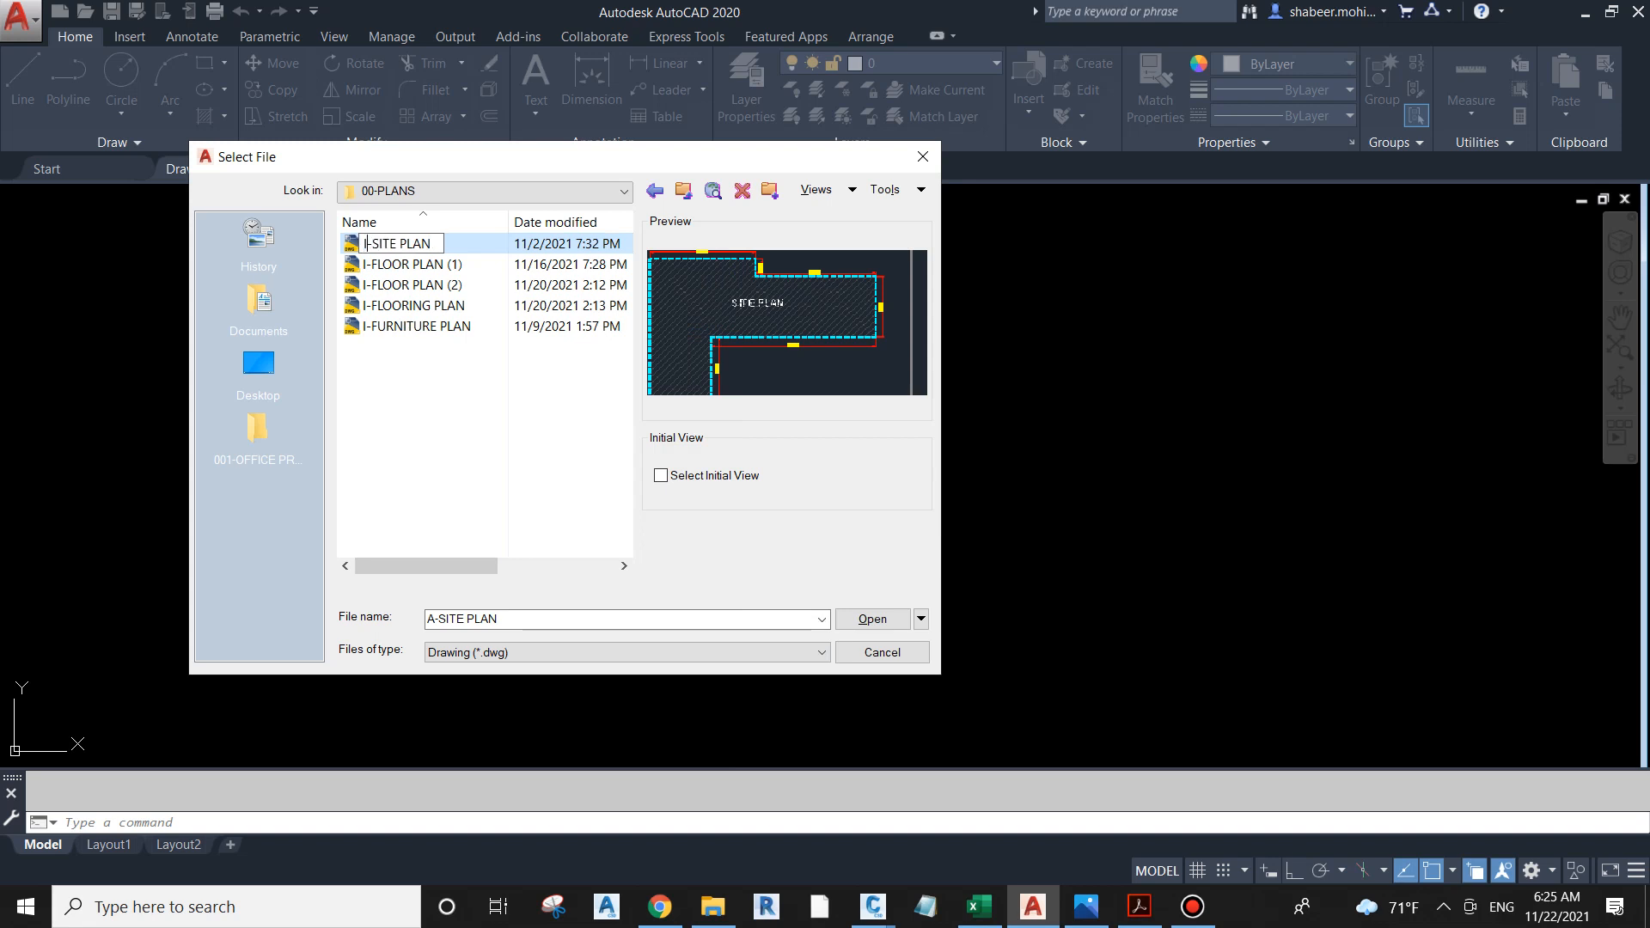
key(Return)
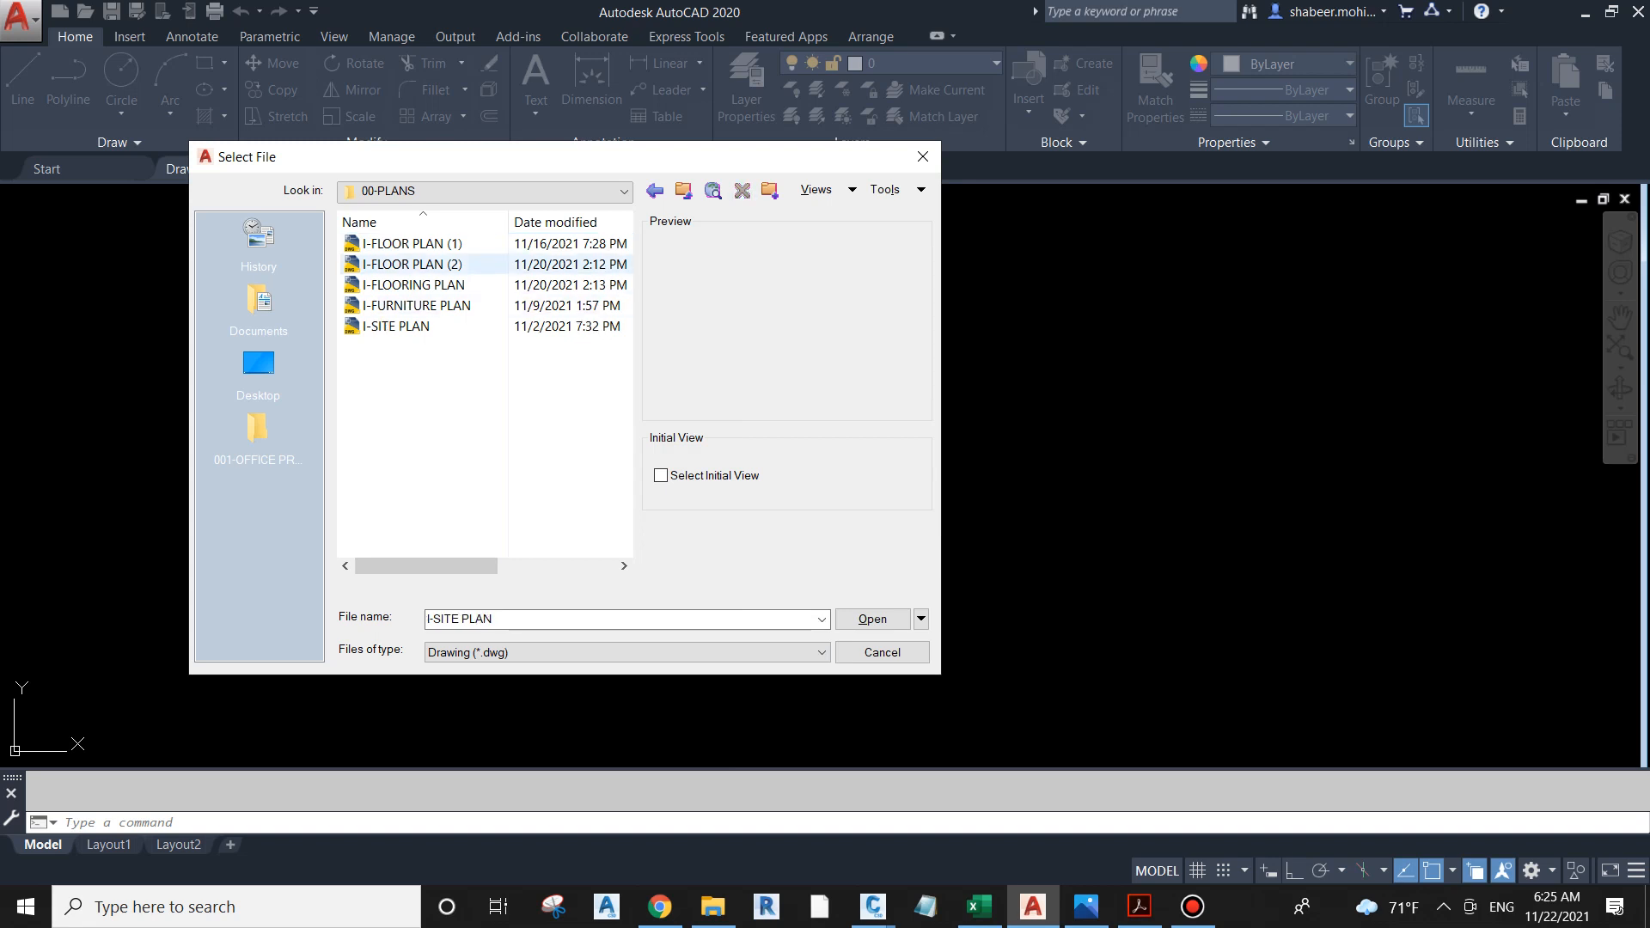
Step: Remove the (1) suffix from the I-FLOOR PLAN (1) file so its name is I-FLOOR PLAN
right_click(453, 242)
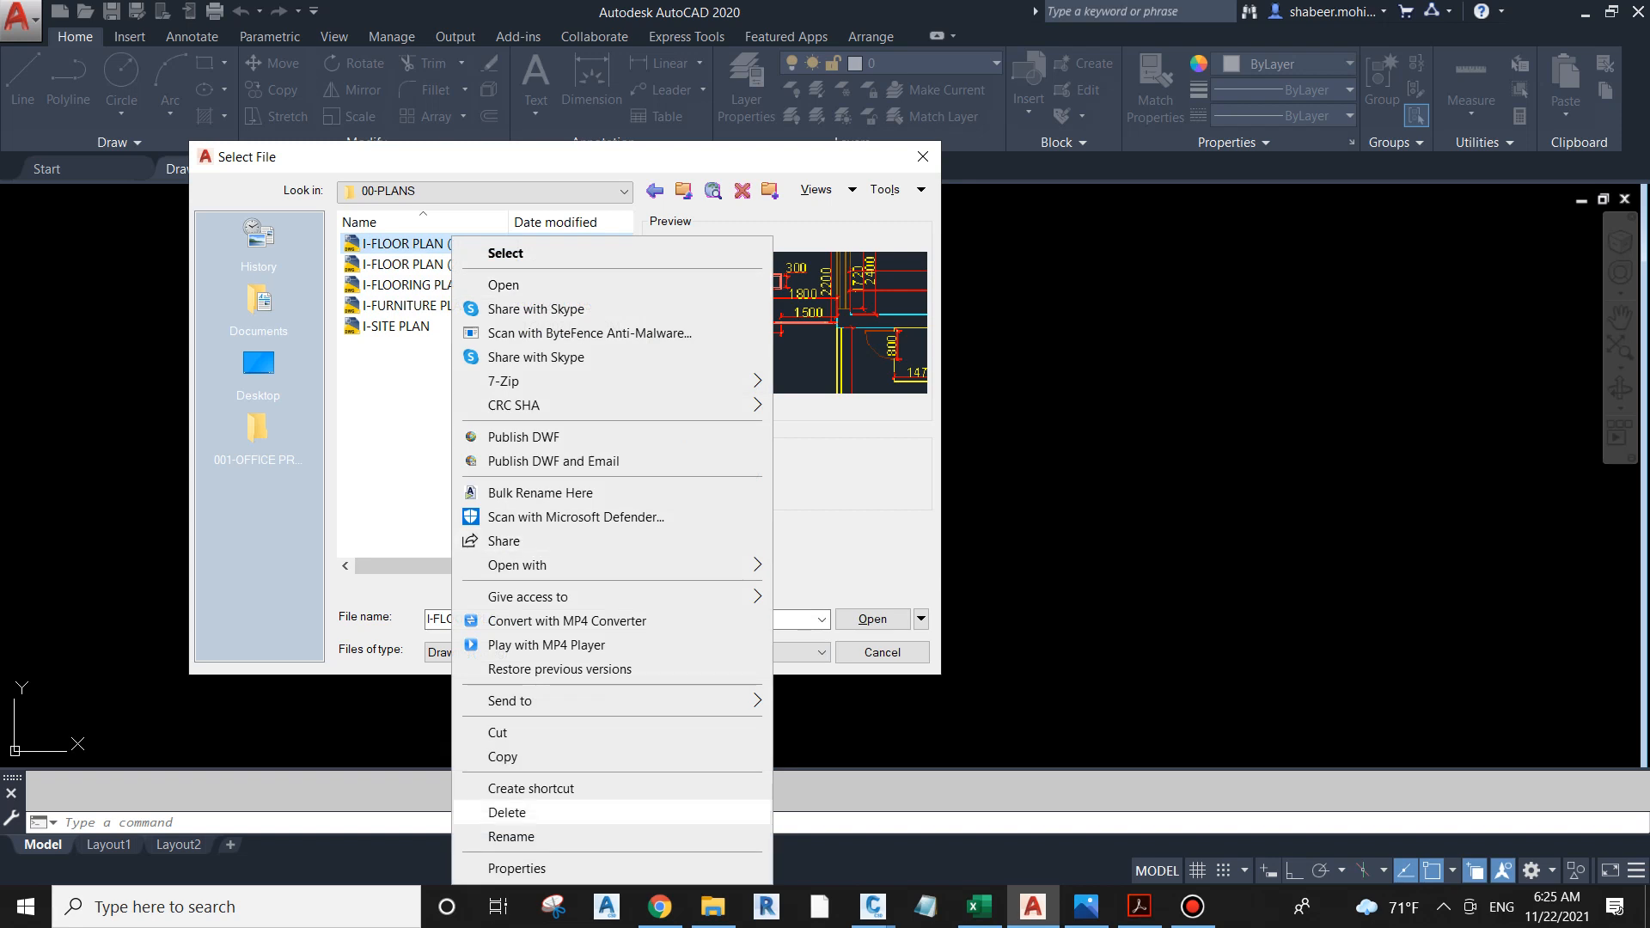
click(512, 836)
key(Home)
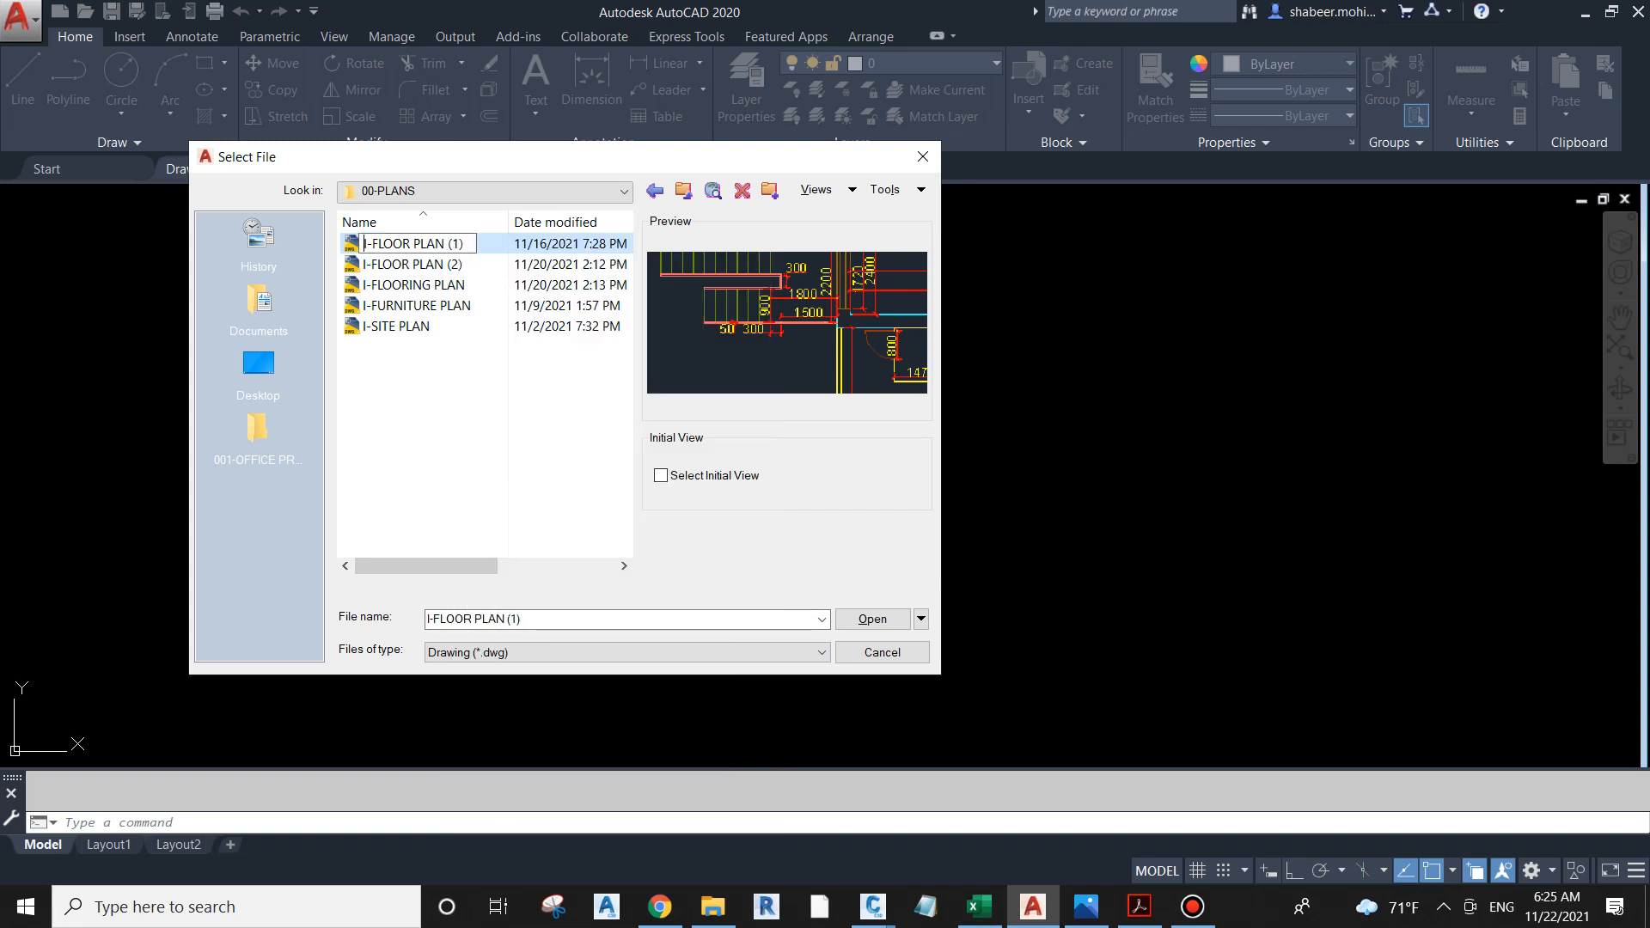
key(BackSpace)
key(BackSpace)
key(BackSpace)
key(BackSpace)
key(Return)
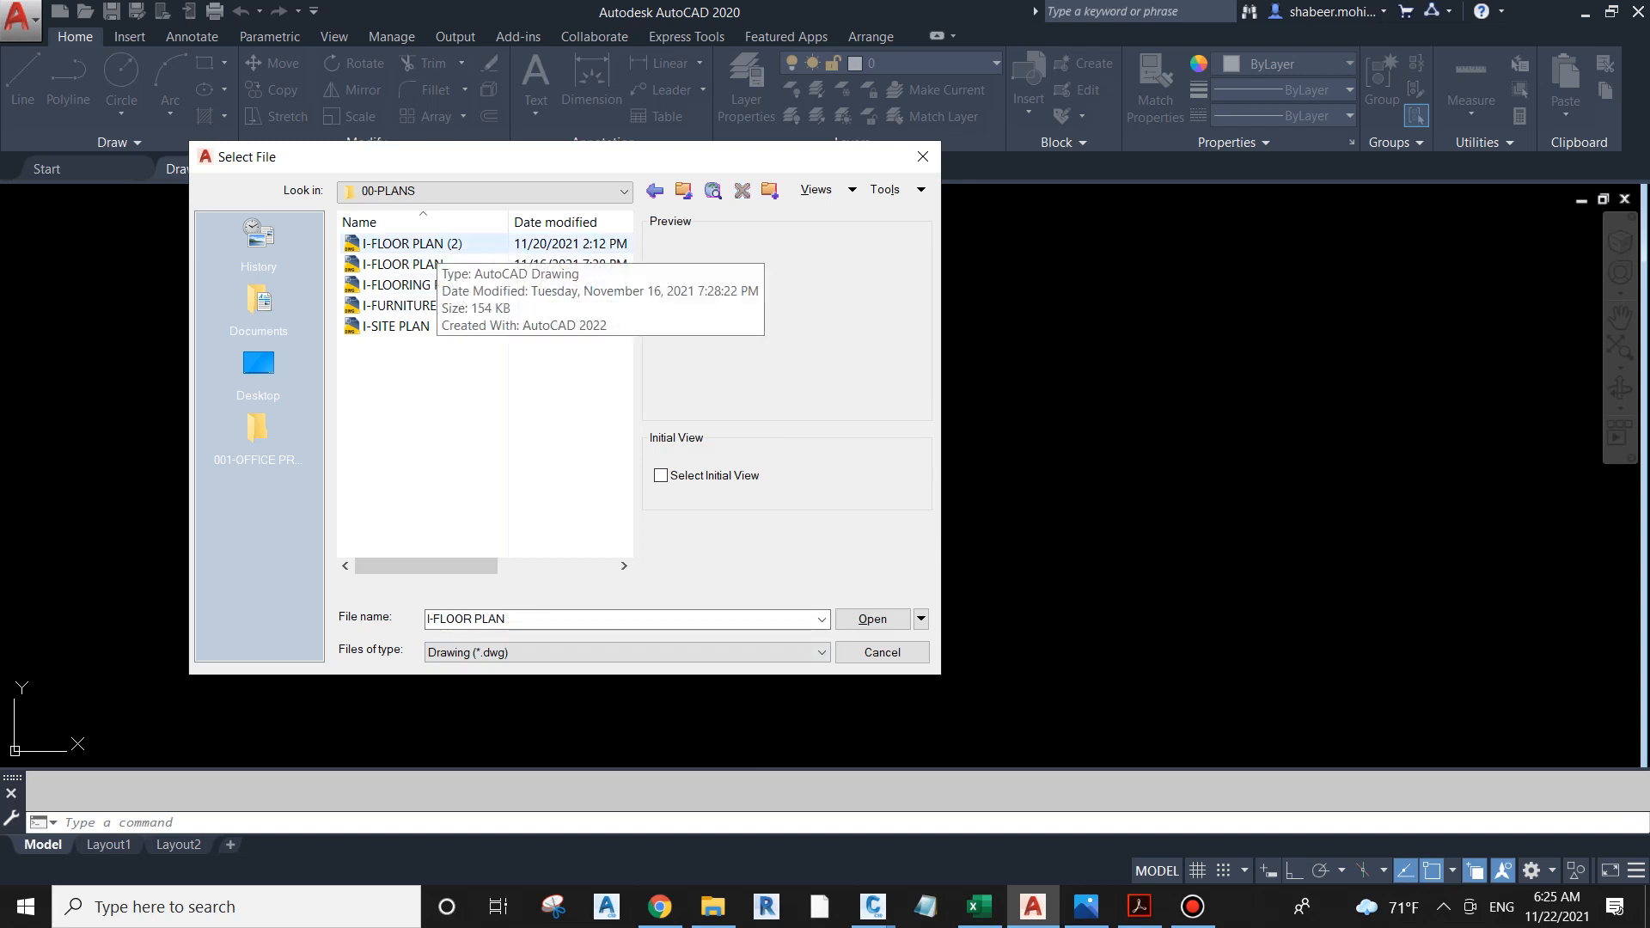
Step: Try to rename the I-FLOOR PLAN (2) file as I-FLOORING PLAN, declining the numbered alternative name
click(436, 245)
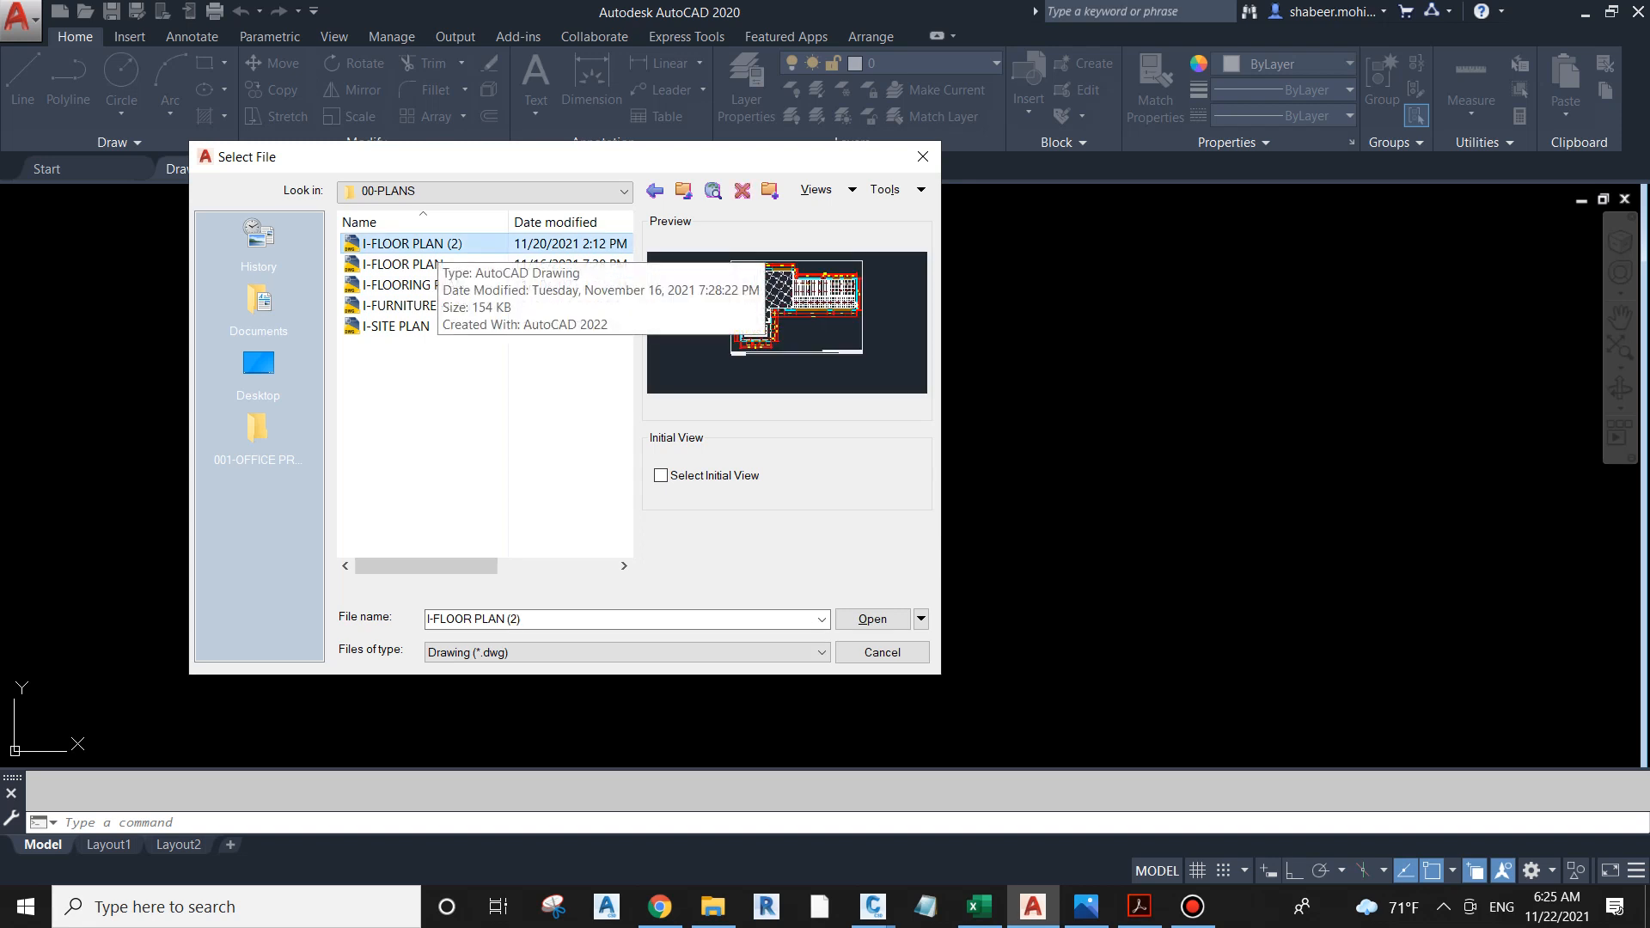
right_click(438, 244)
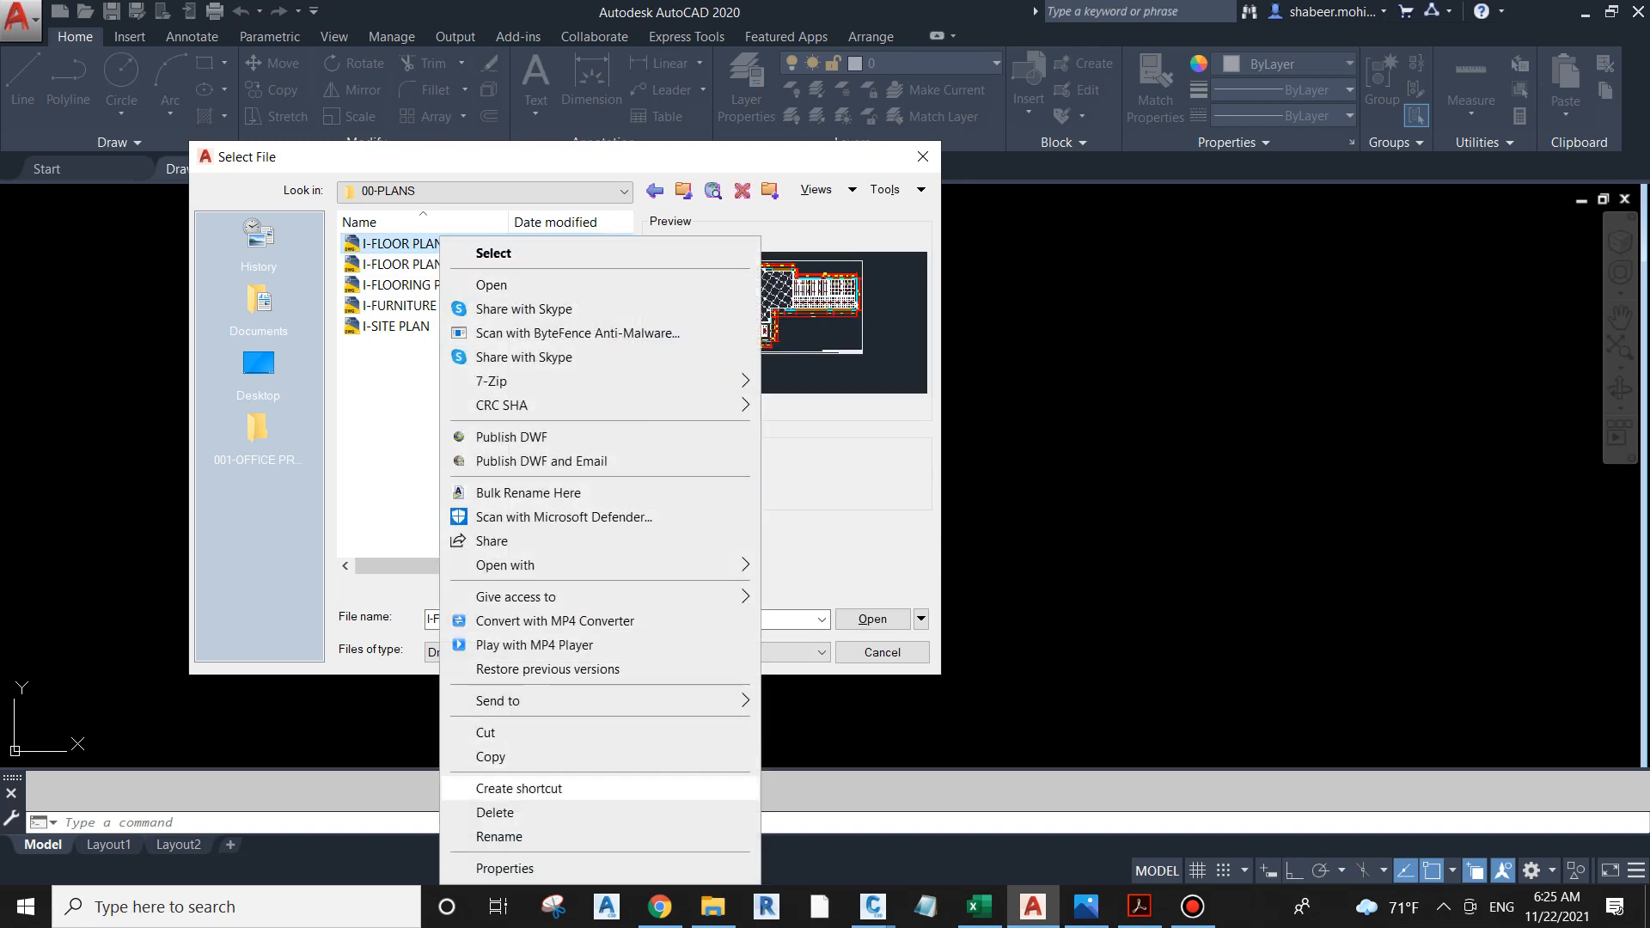
click(499, 836)
key(BackSpace)
key(BackSpace)
key(BackSpace)
key(BackSpace)
key(BackSpace)
key(BackSpace)
key(BackSpace)
key(BackSpace)
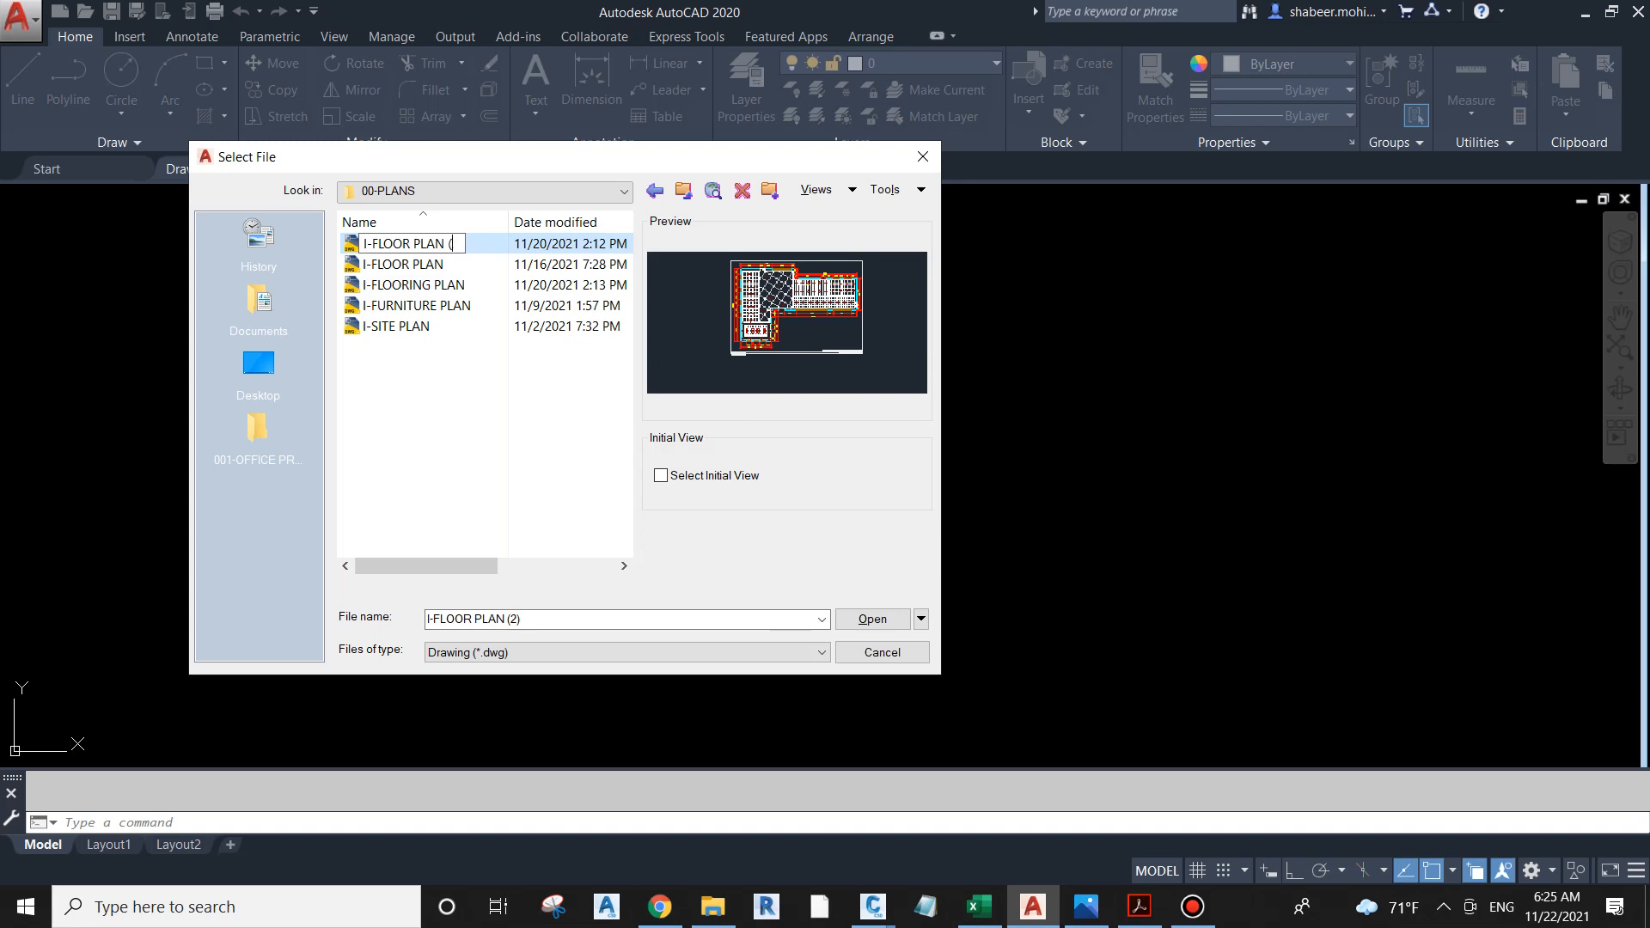
key(BackSpace)
text(ING PLAN)
key(Return)
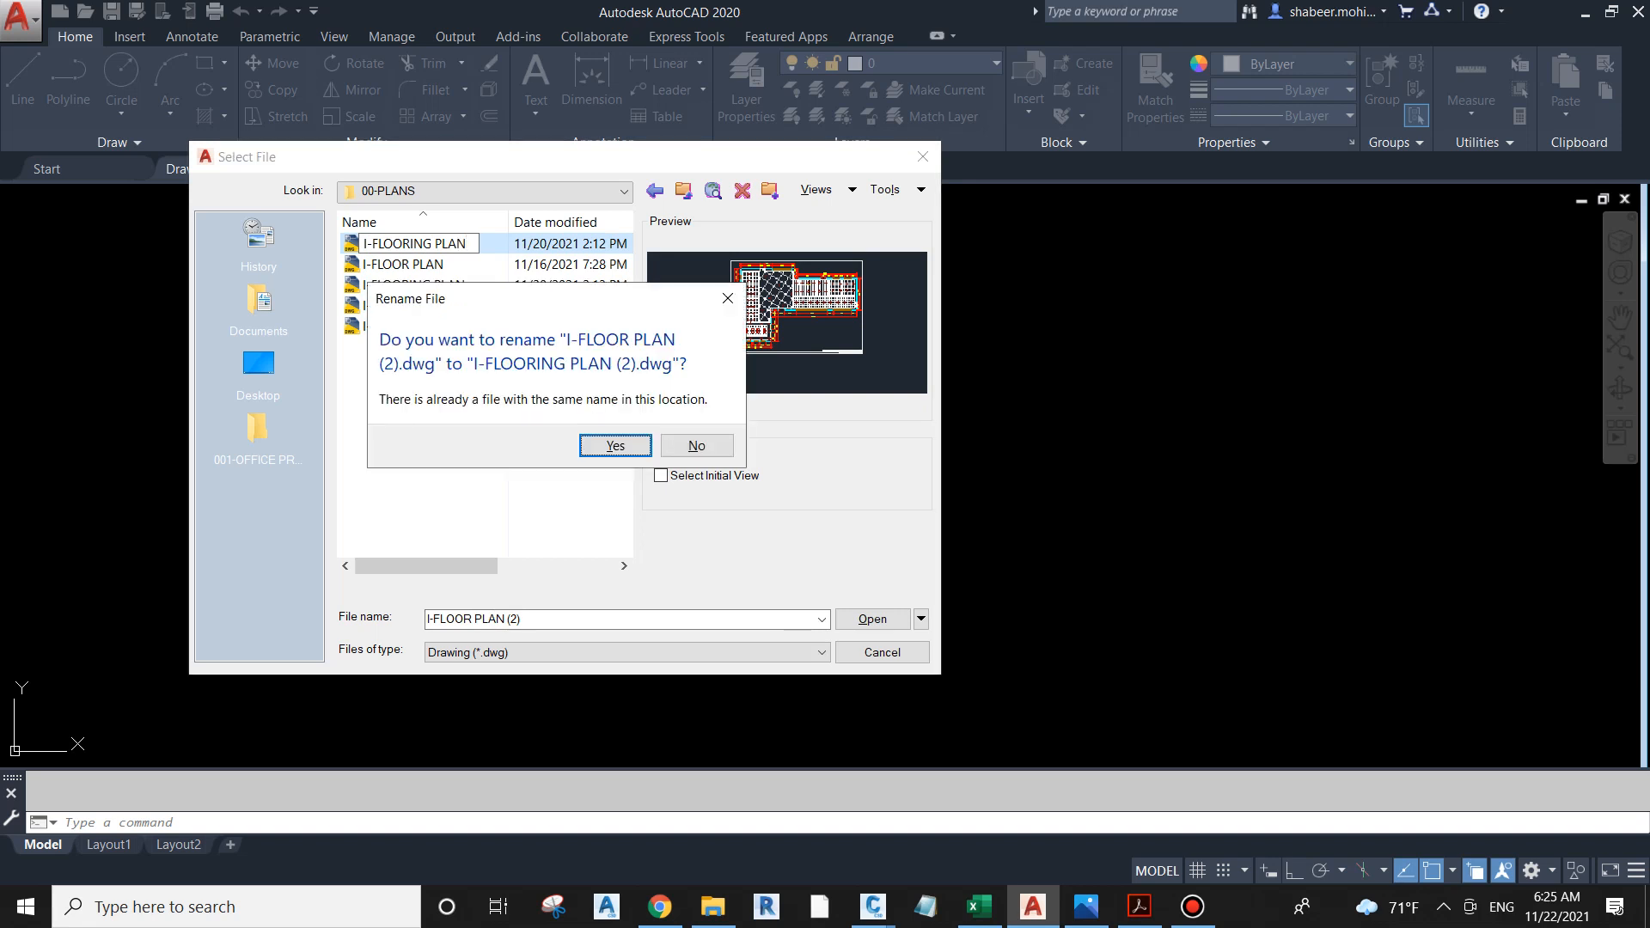
click(697, 446)
click(550, 404)
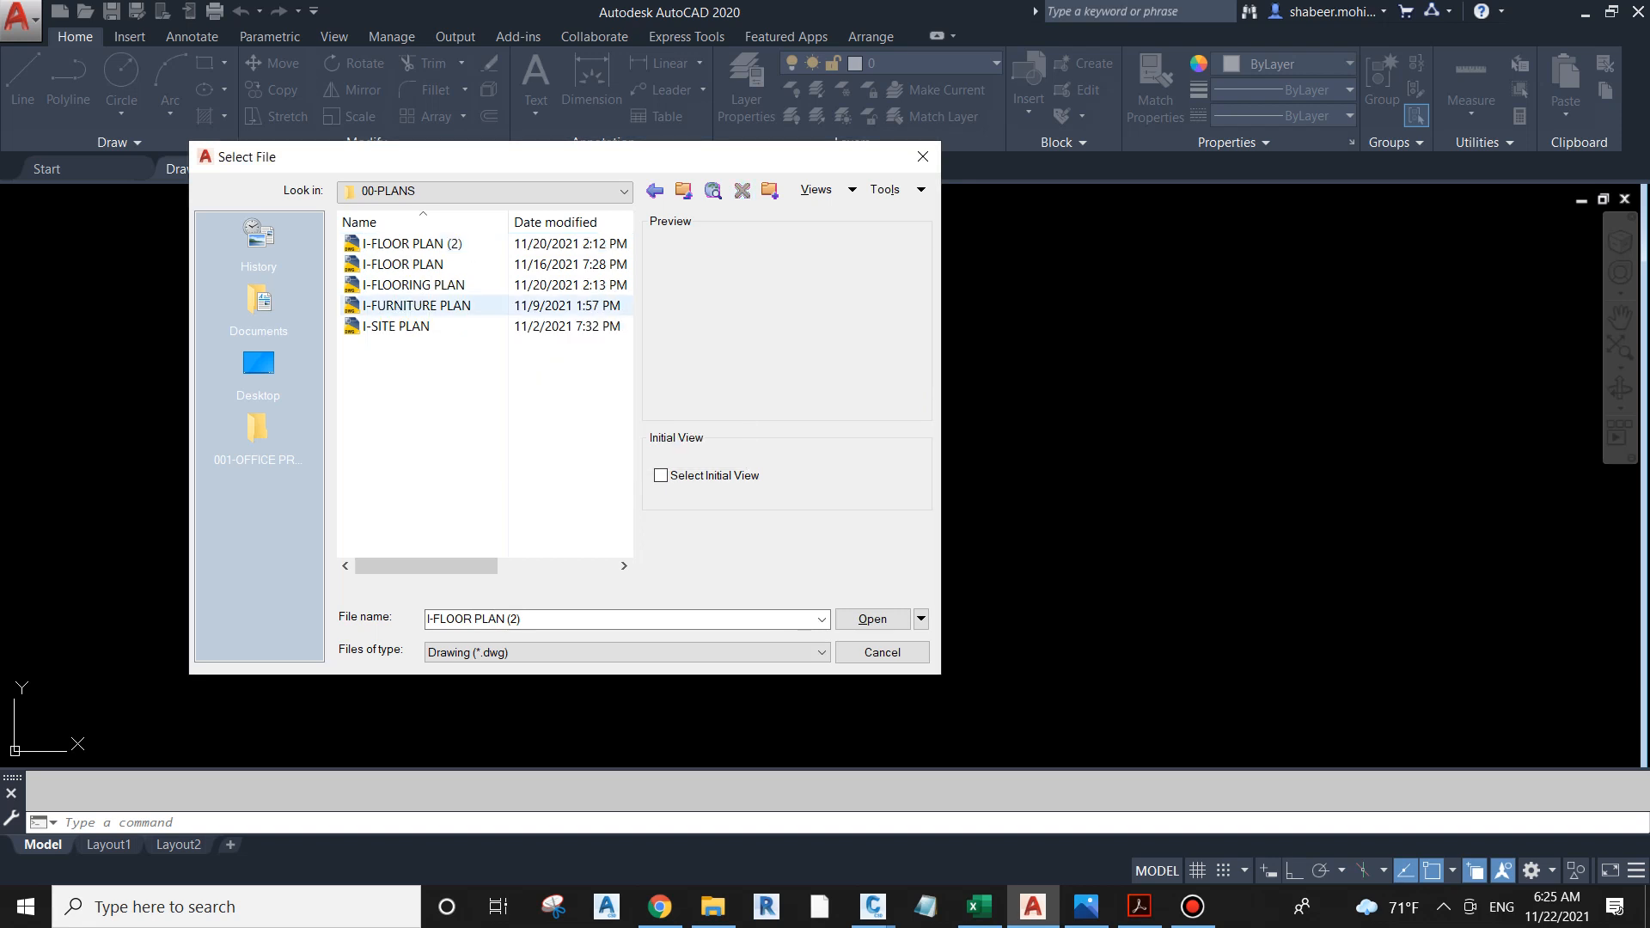
Step: Rename the I-FLOOR PLAN (2) file as I-CEILING PPLAN
click(437, 244)
right_click(444, 244)
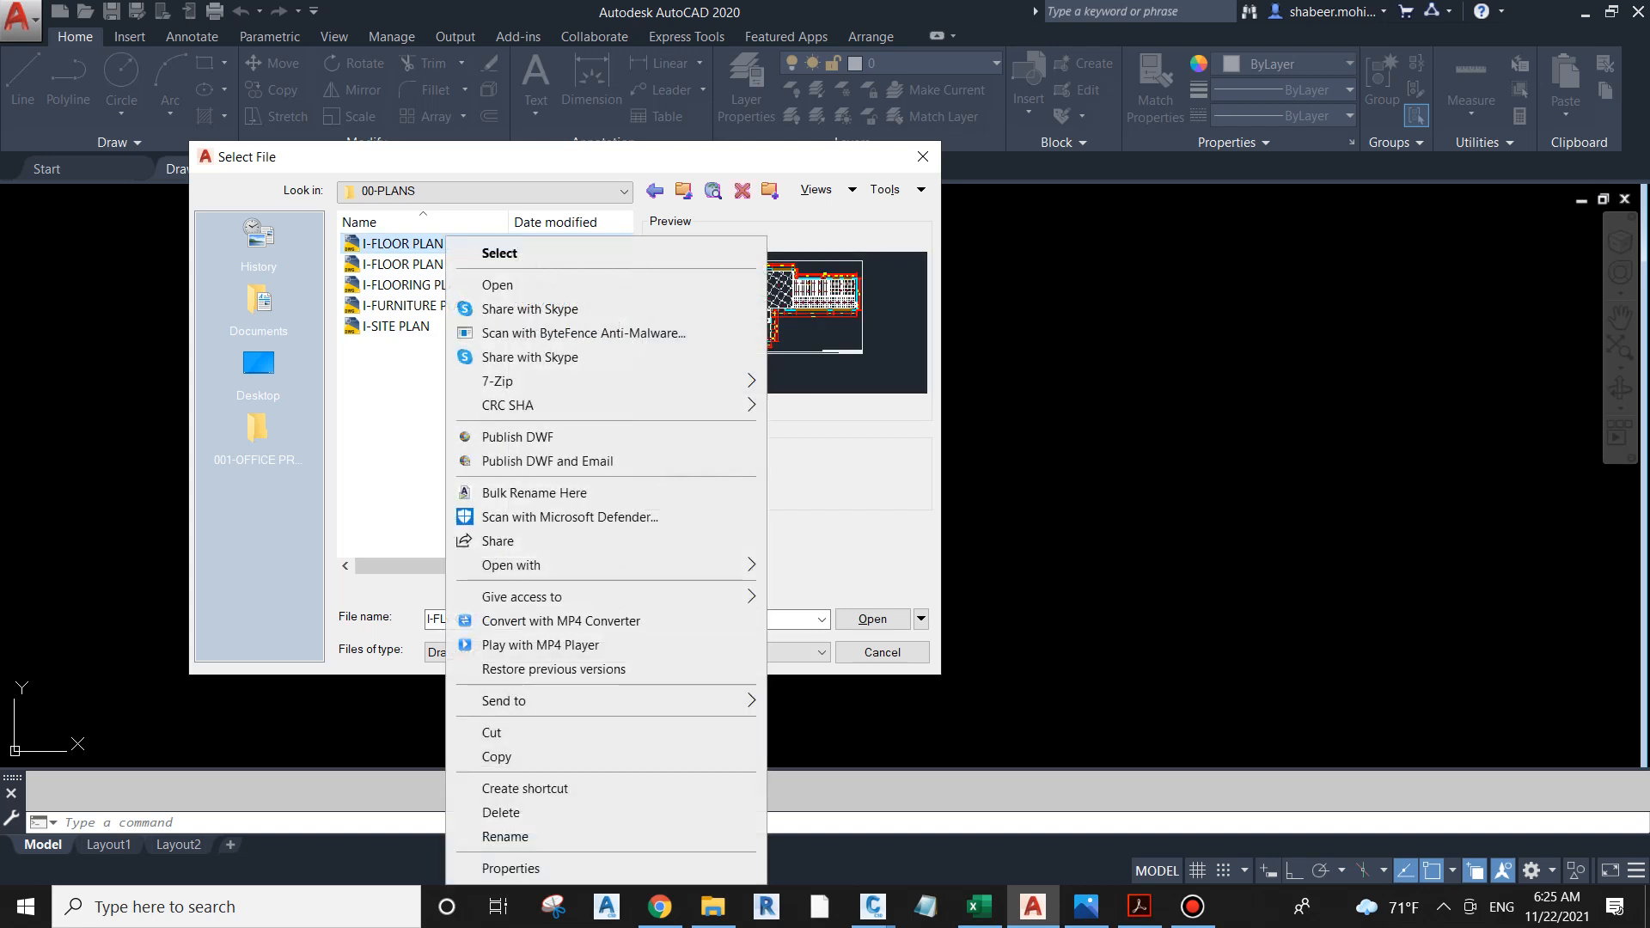
click(505, 836)
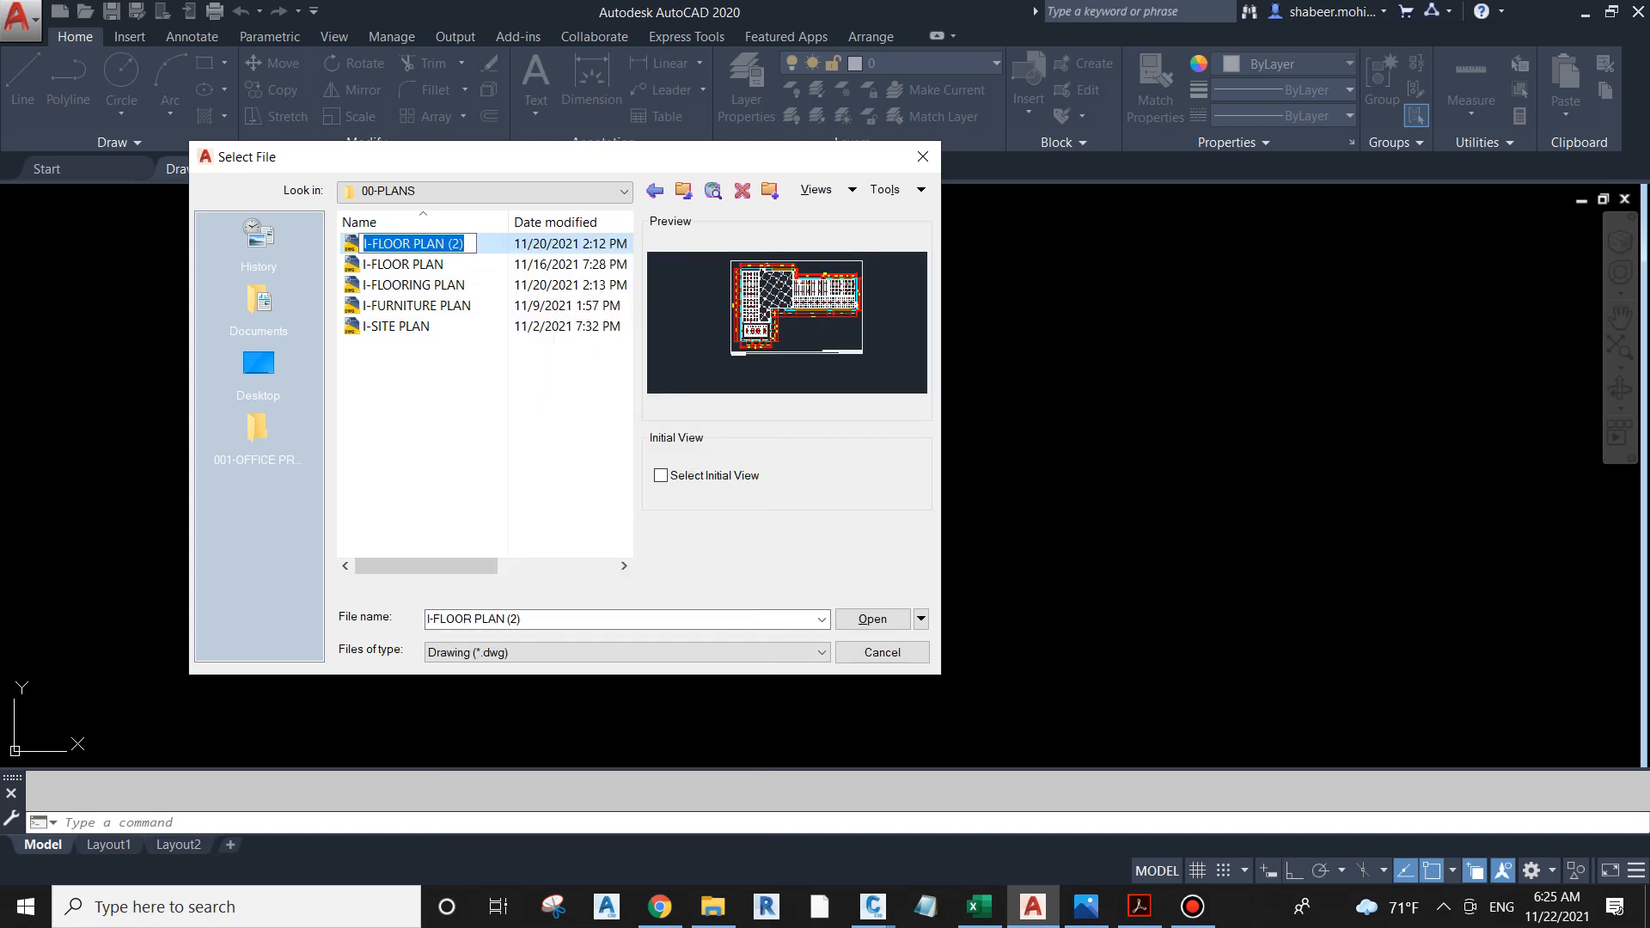
text(I-C)
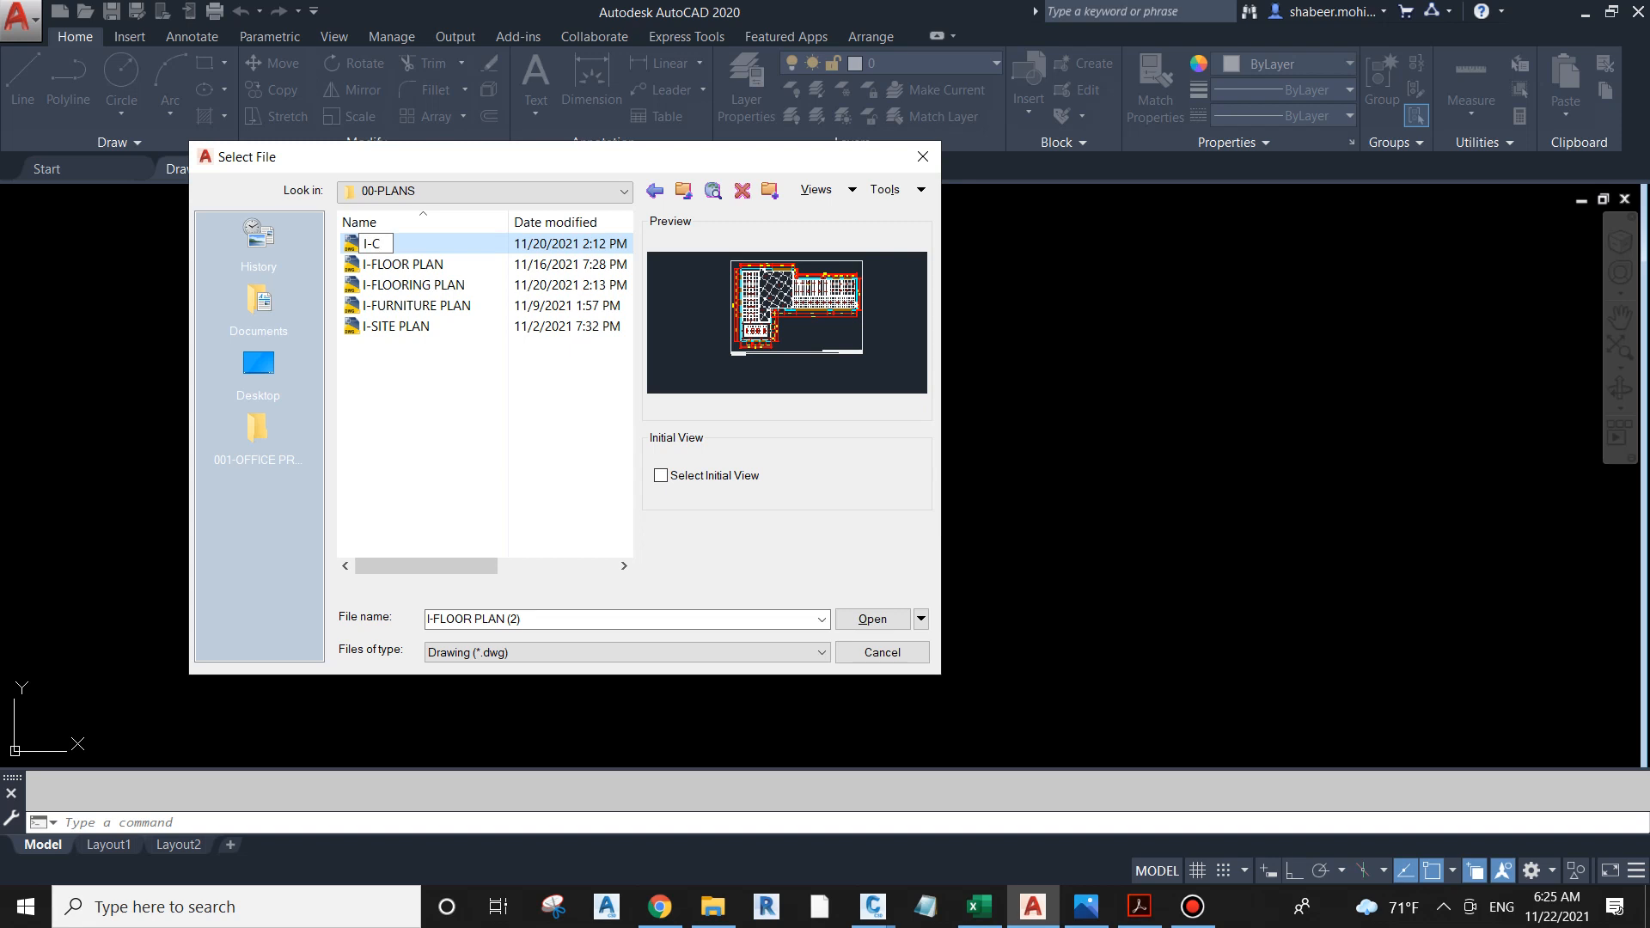
text(EILING PPLAN)
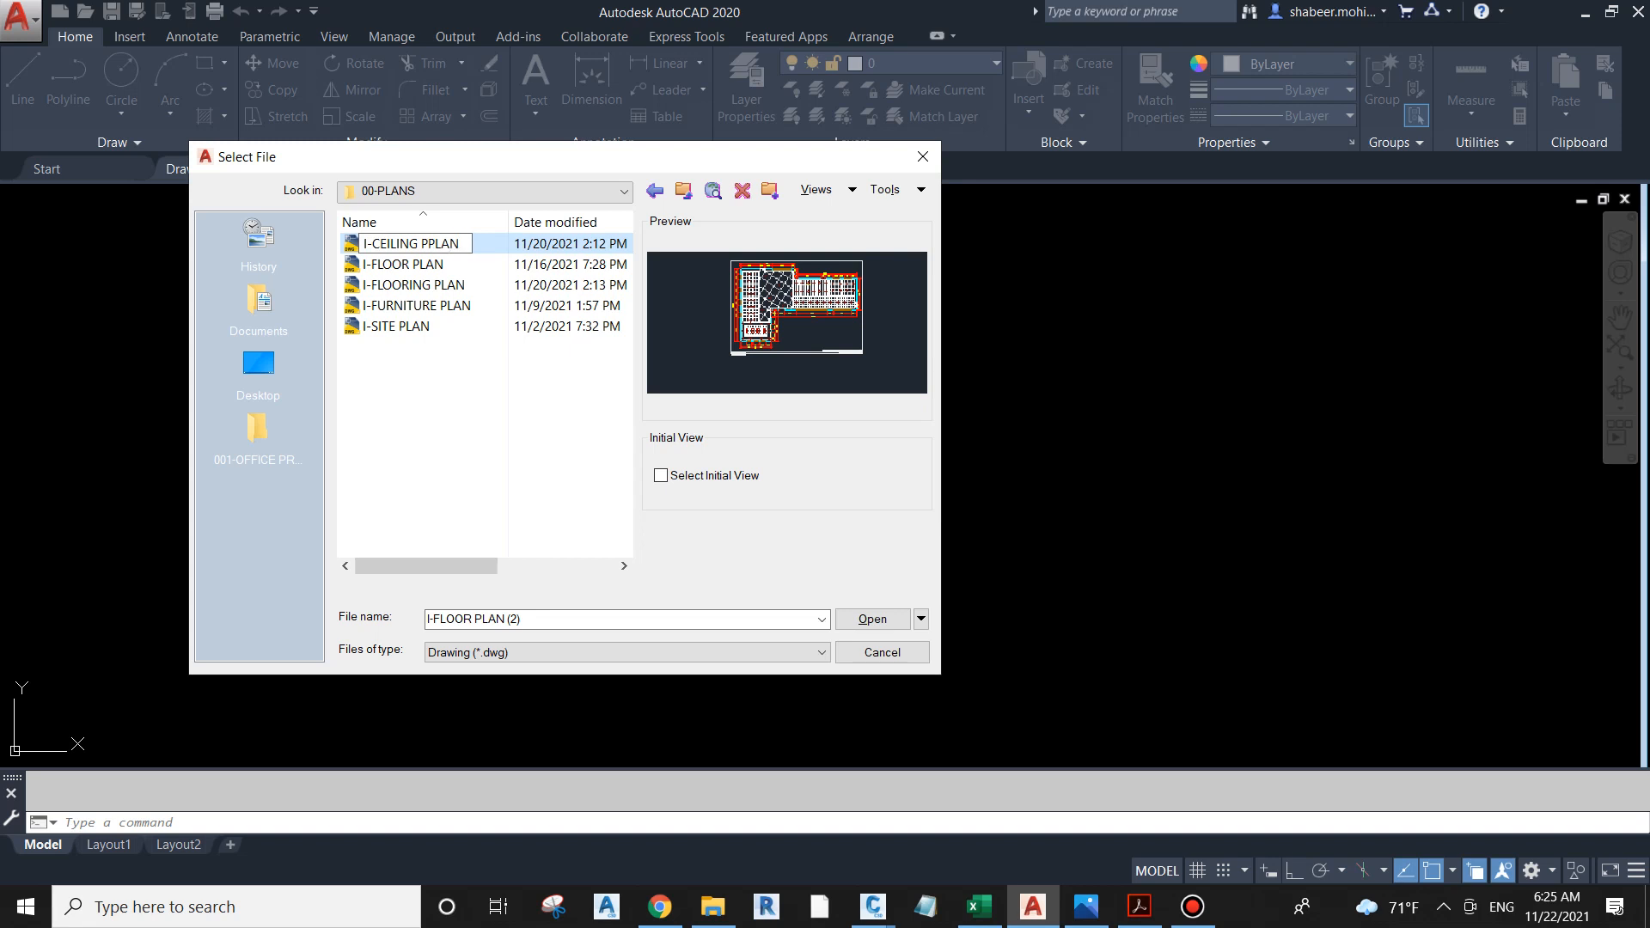
key(Return)
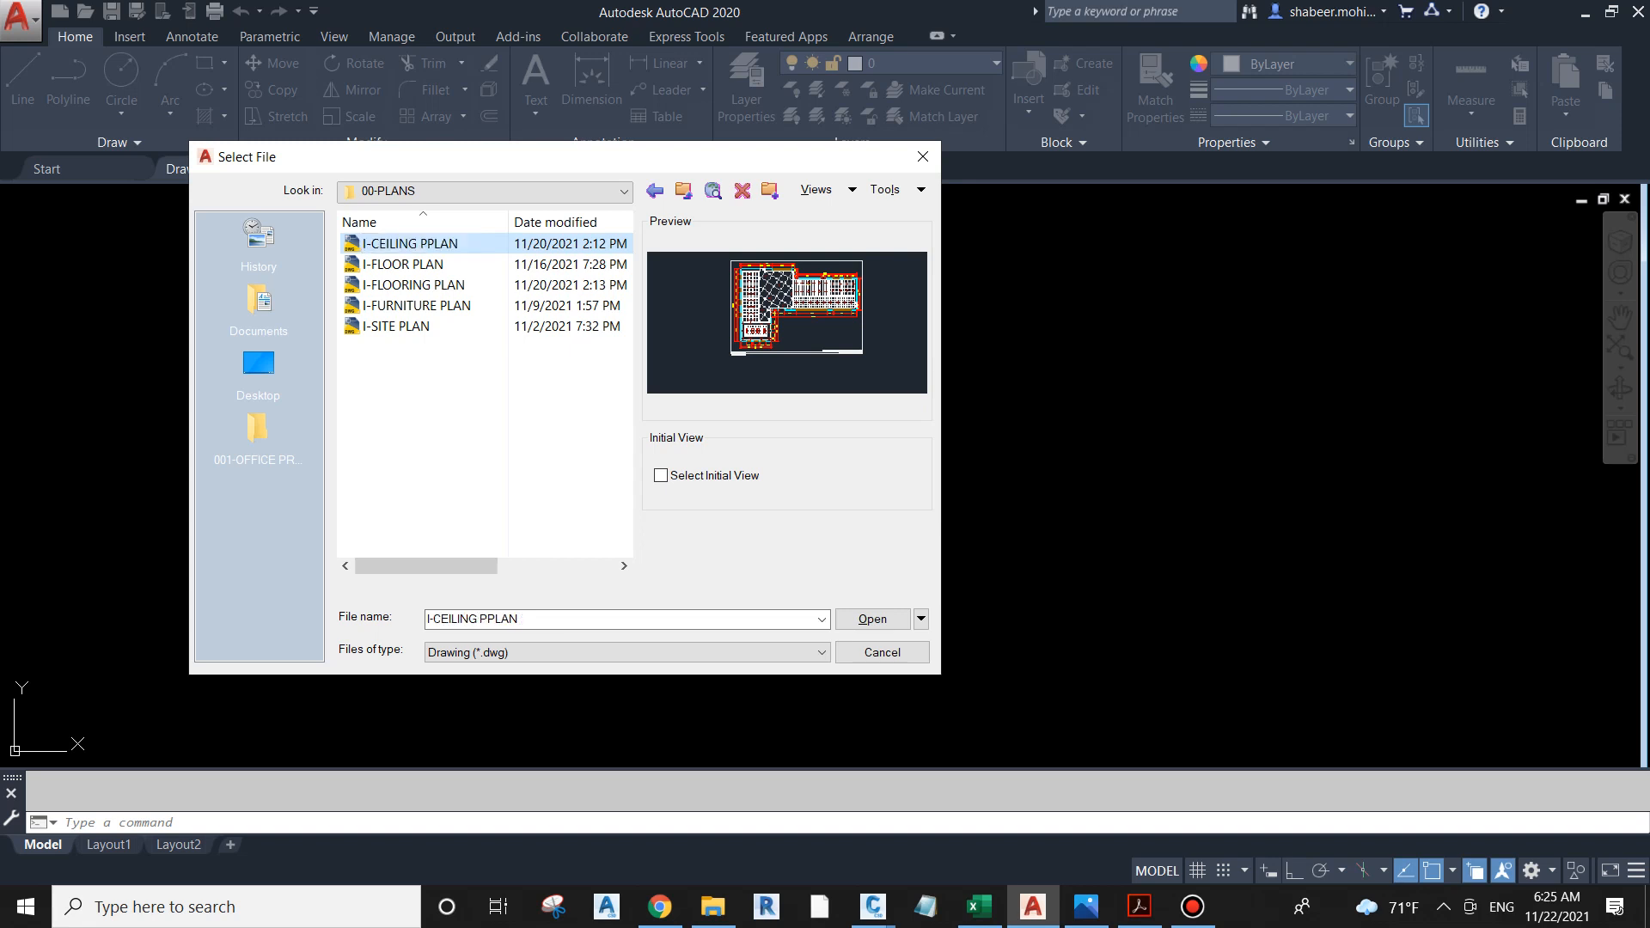
Step: Open the 01-SHEET folder of the office project and rename A-100 COVER SHEET as I-100 COVER SHEET
click(684, 190)
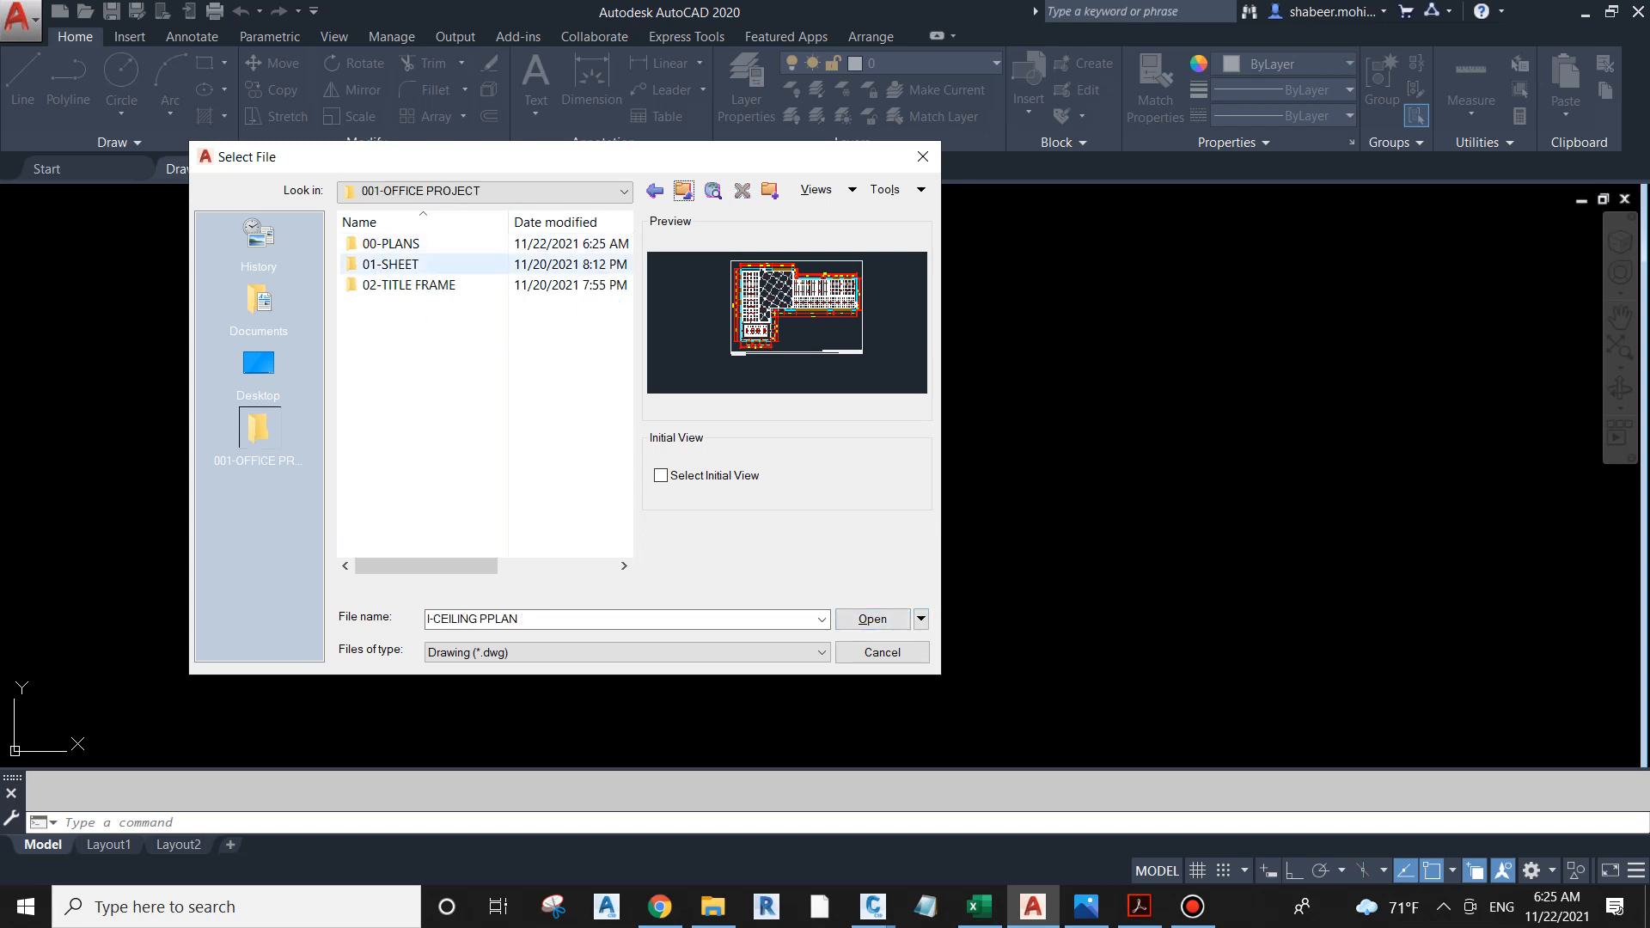
double_click(397, 264)
click(434, 243)
right_click(434, 243)
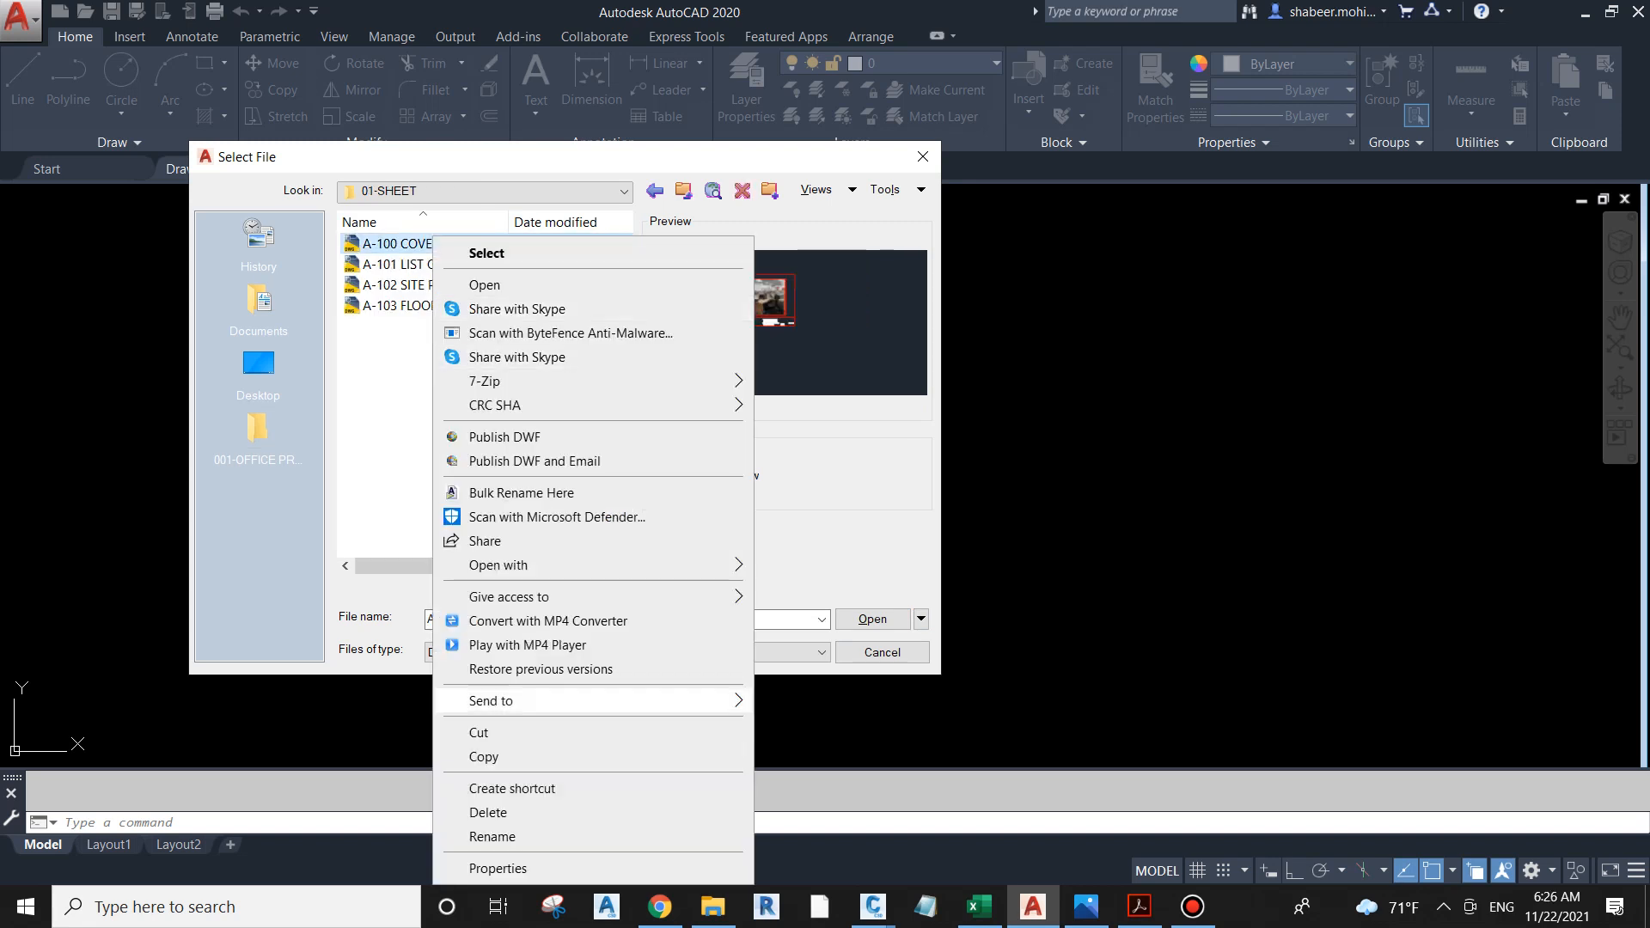
click(468, 839)
key(Home)
key(Delete)
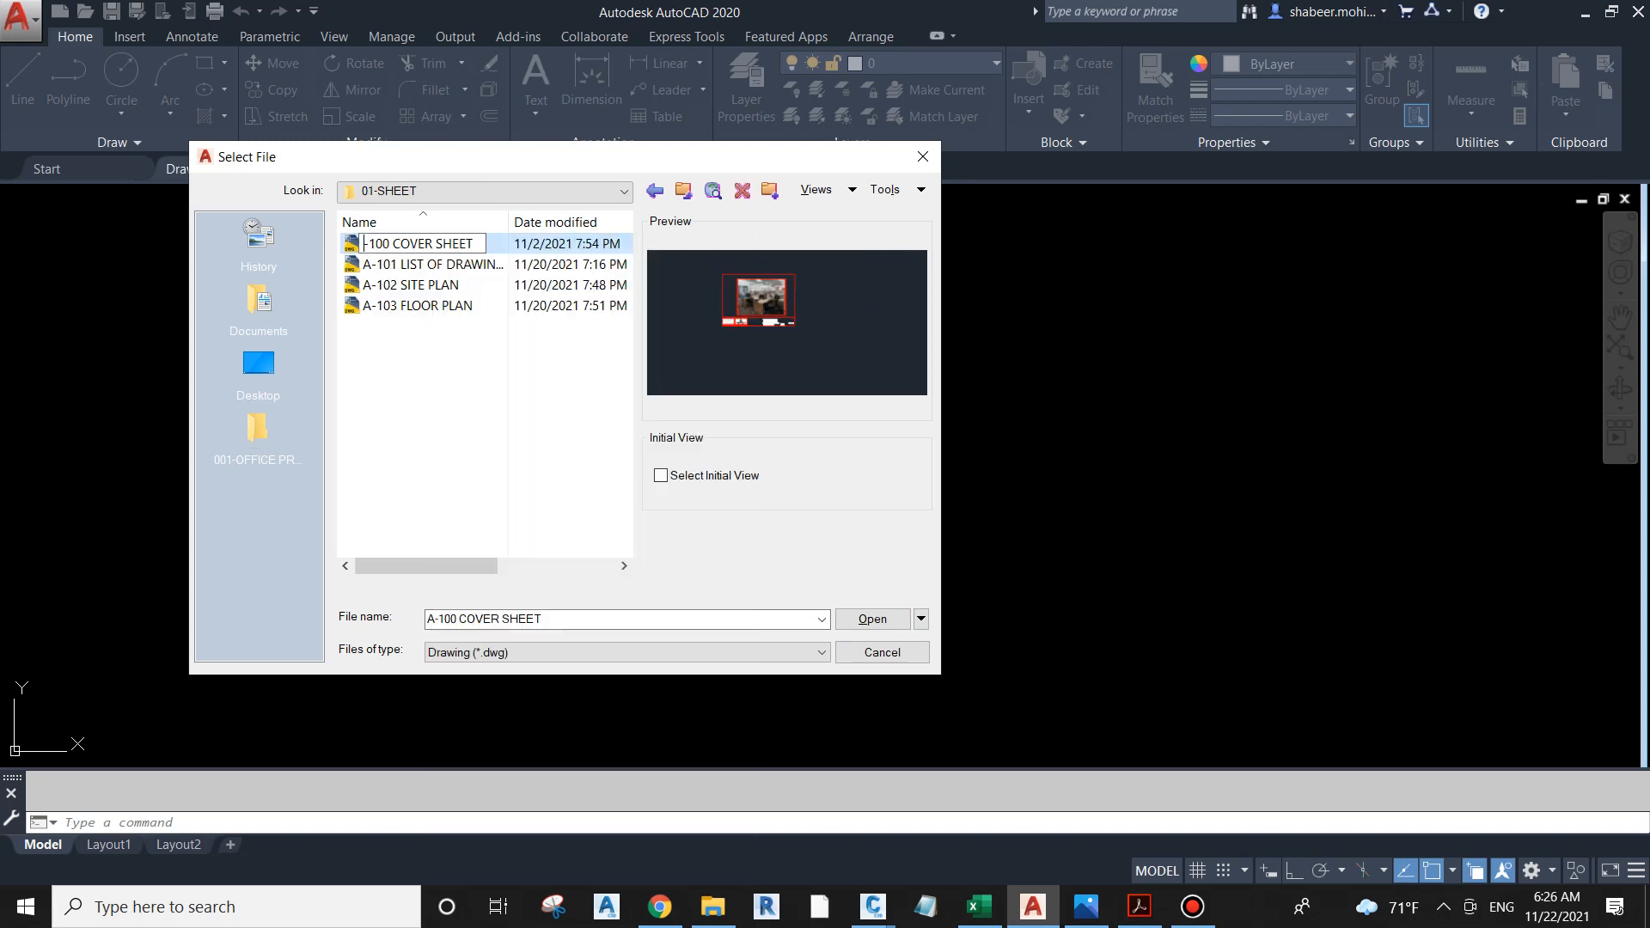
key(Return)
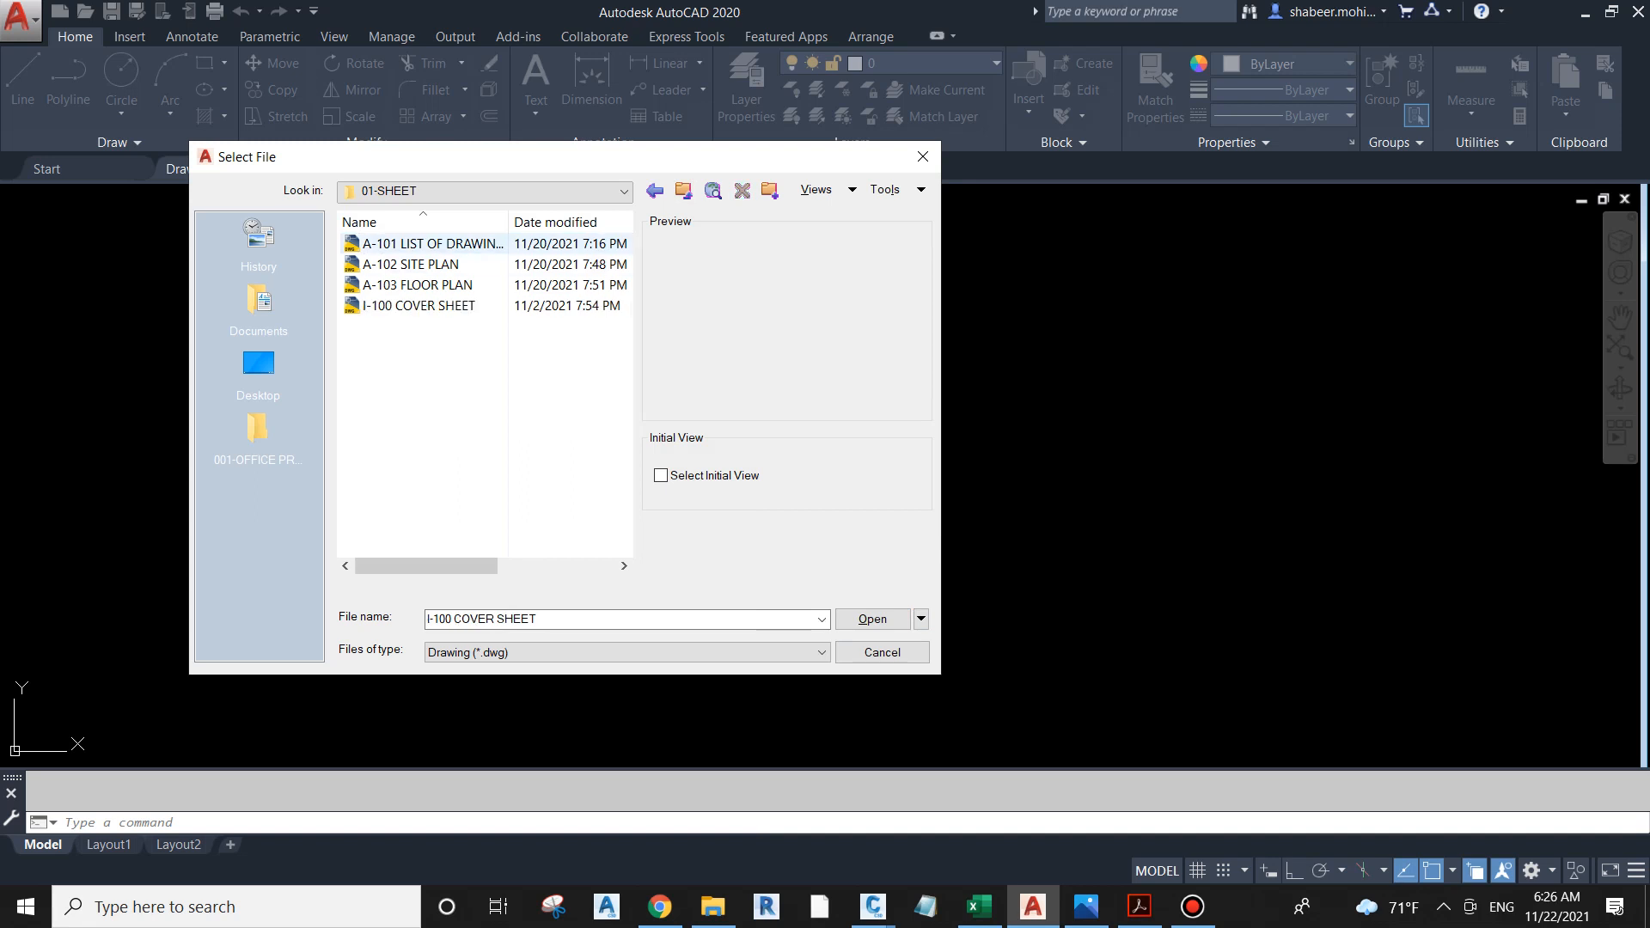
Step: Rename the A-101 LIST OF DRAWINGS file in the 01-SHEET folder as I-101 LIST OF DRAWINGS
click(438, 243)
right_click(454, 243)
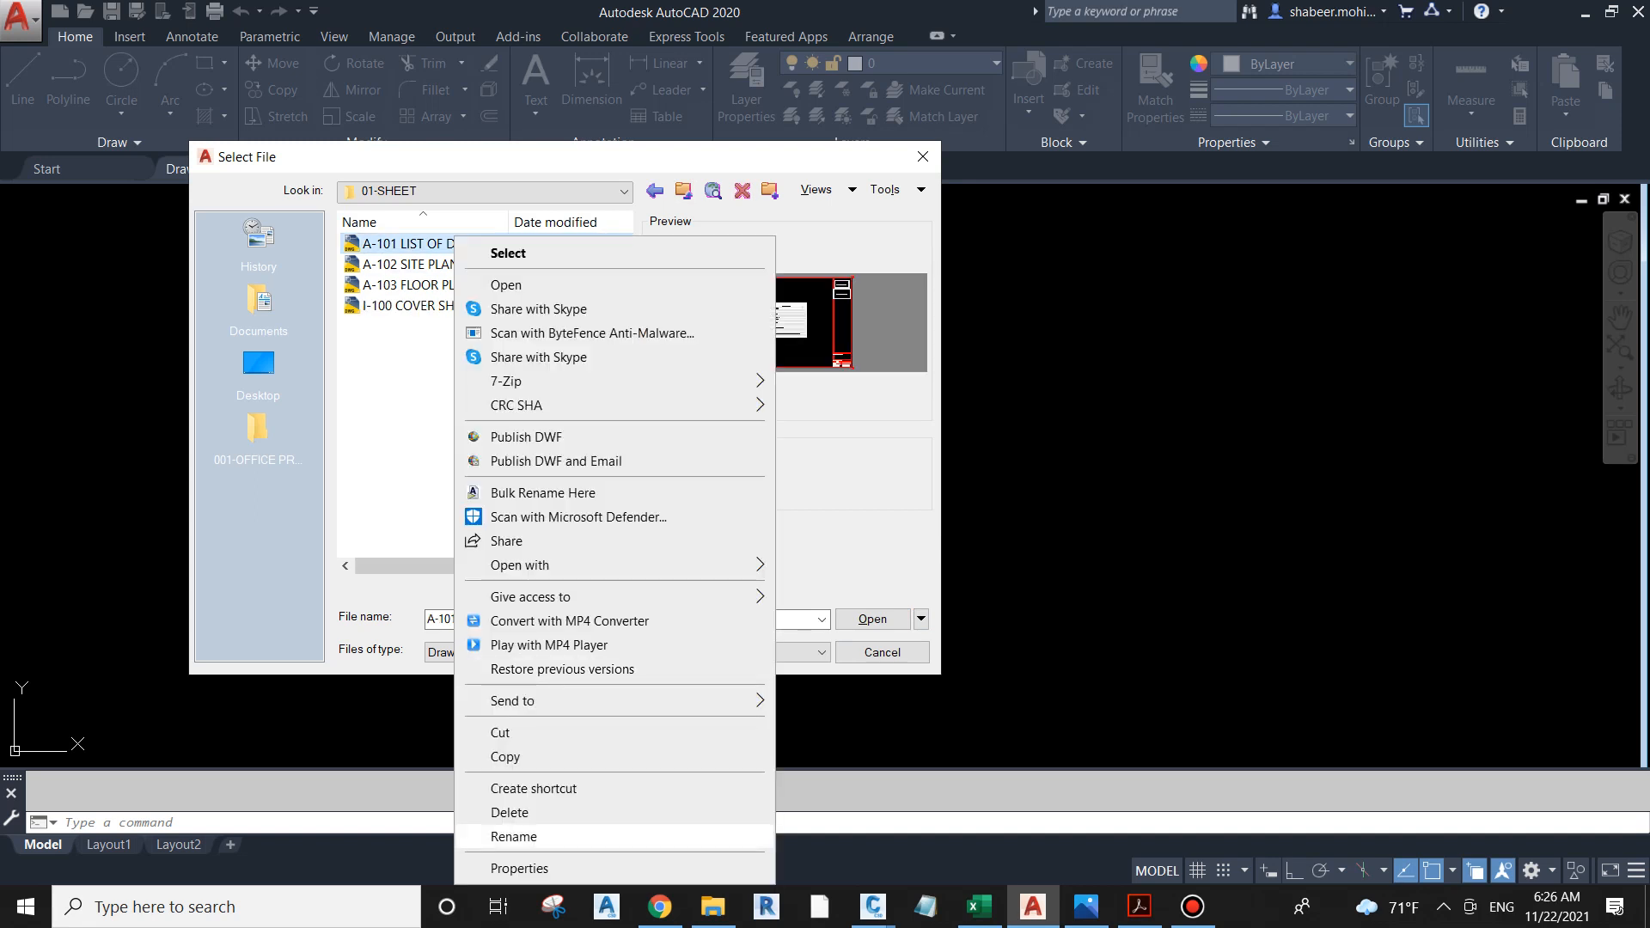
click(514, 837)
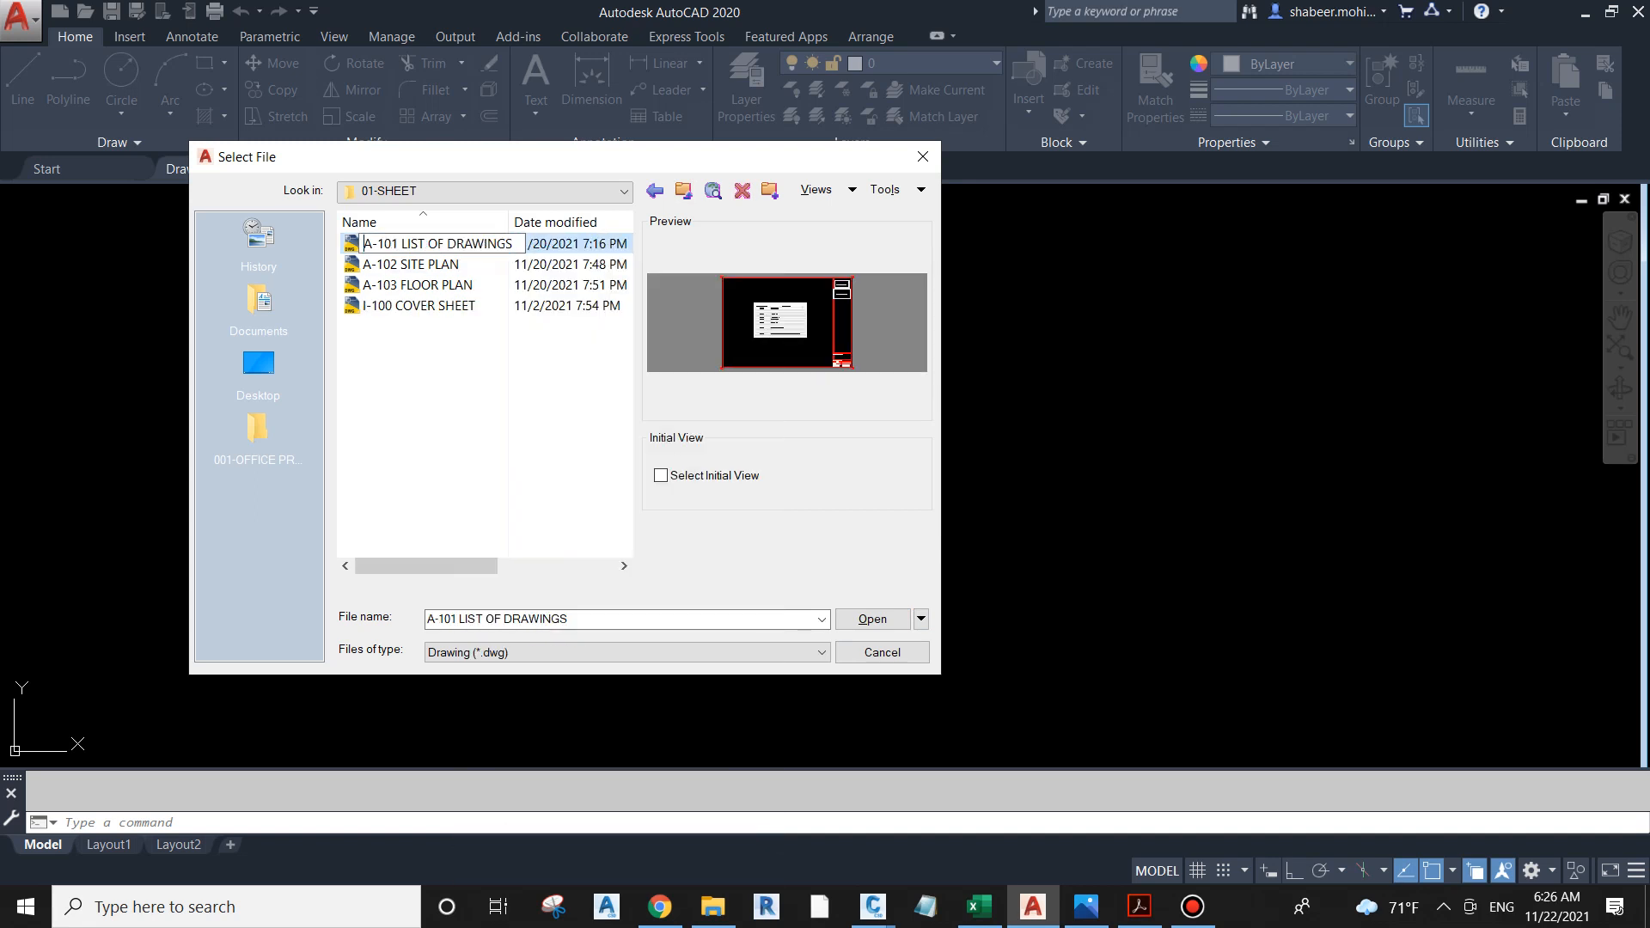
key(Home)
key(Delete)
text(I)
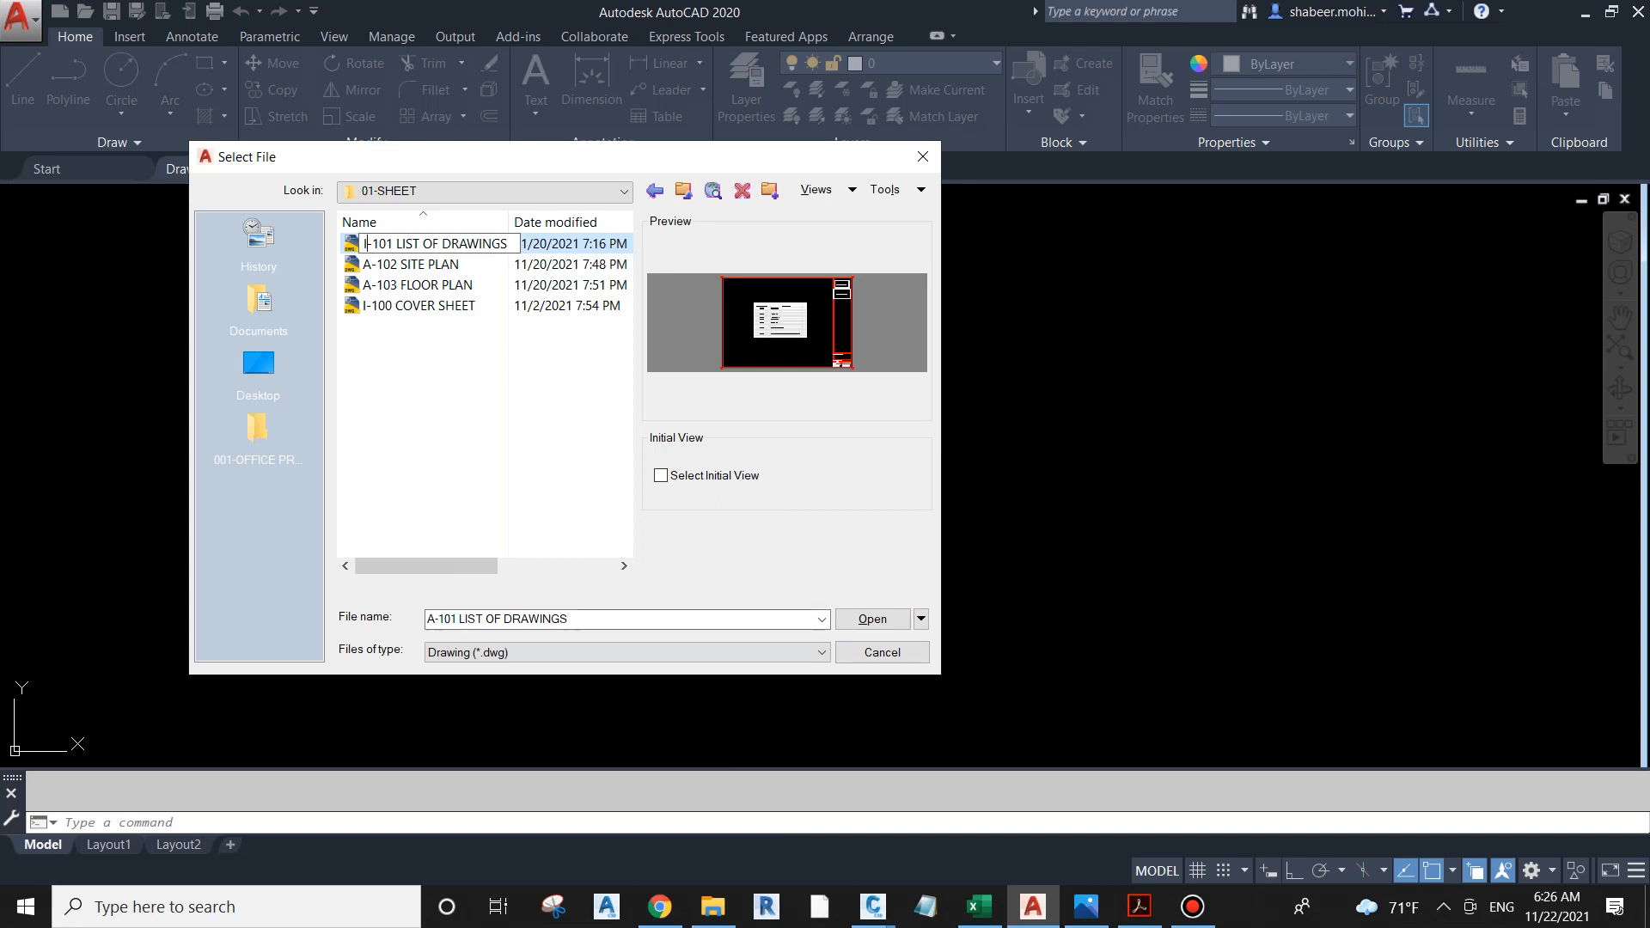
key(Return)
Step: Rename the A-102 SITE PLAN file in the 01-SHEET folder as I-102 SITE PLAN
right_click(419, 243)
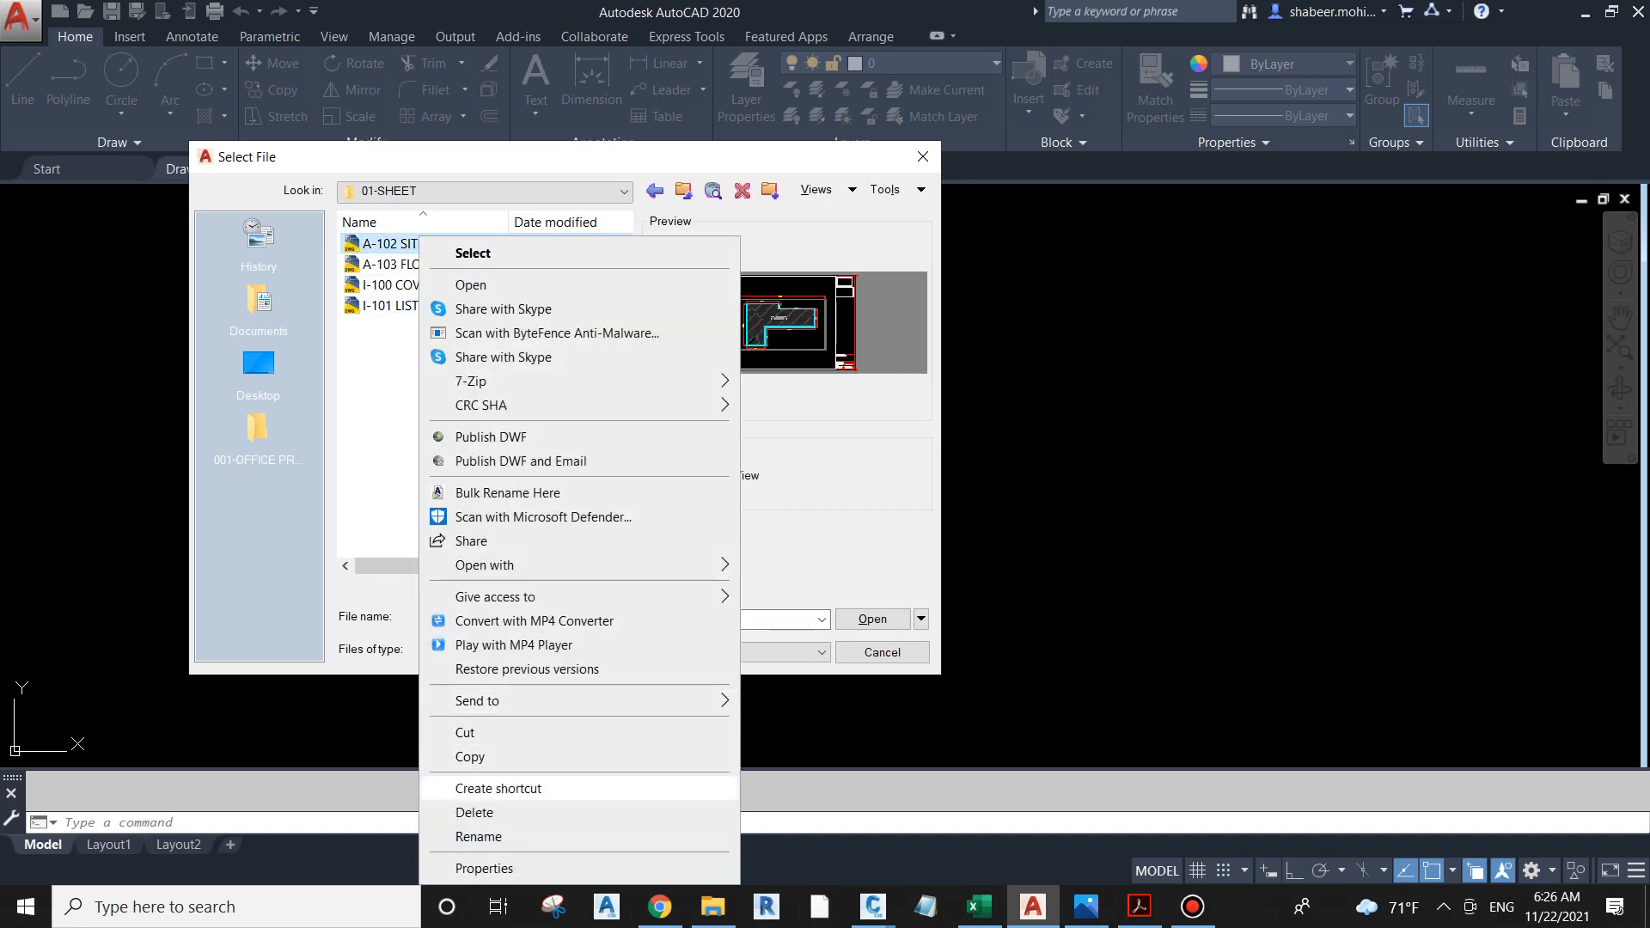
click(477, 836)
key(Home)
key(Delete)
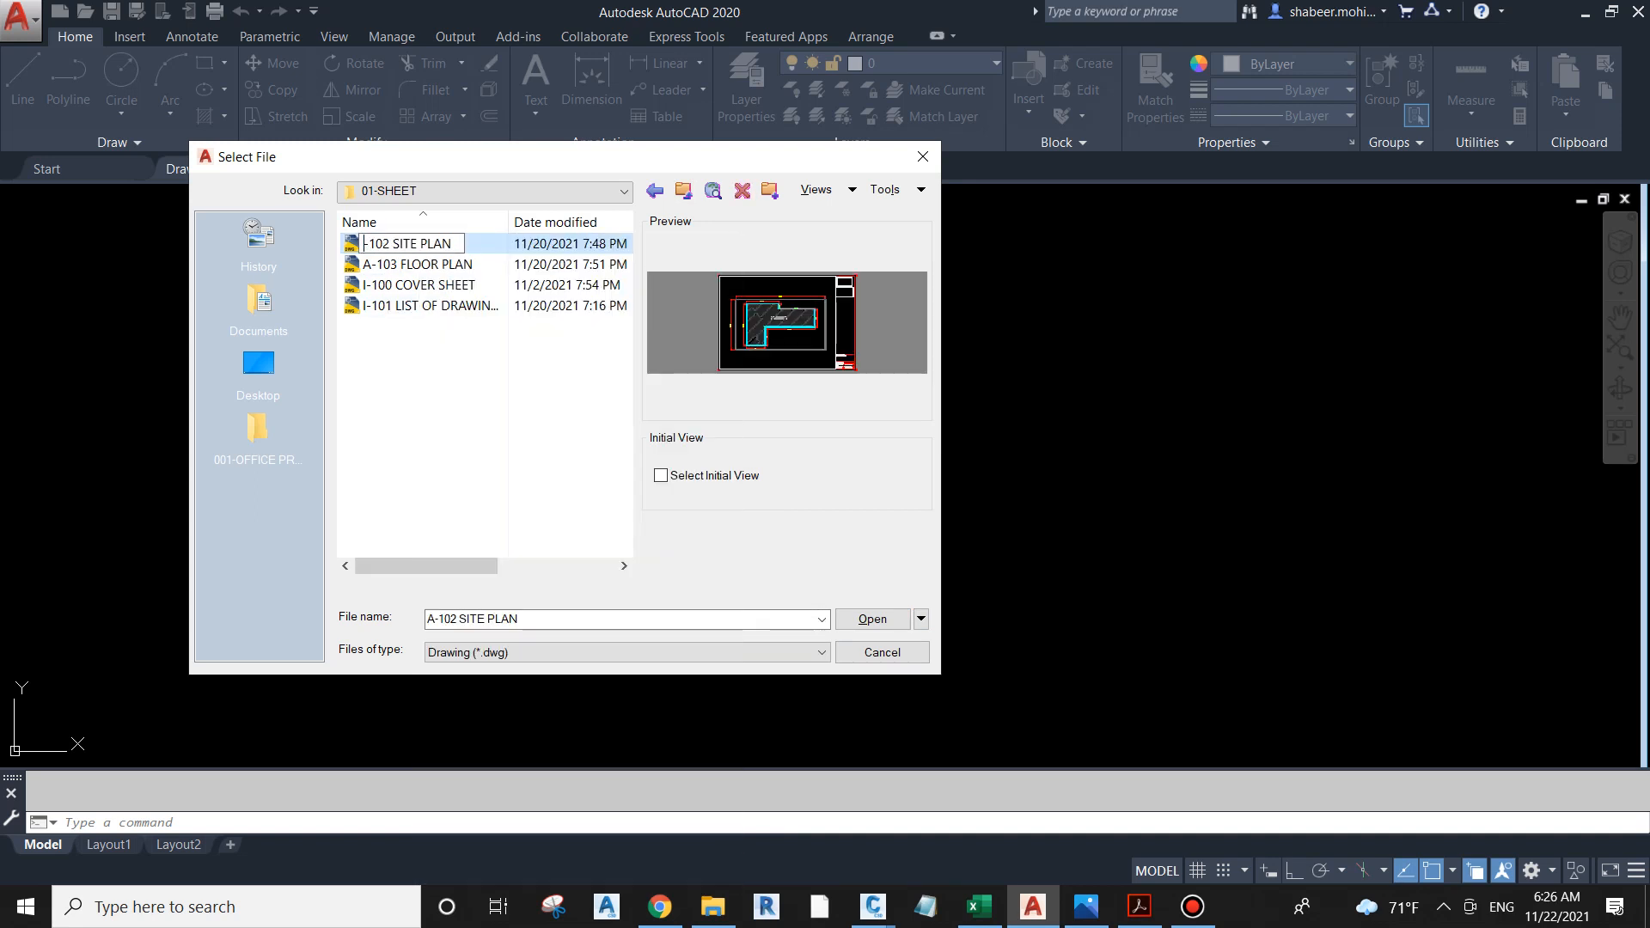
text(I)
key(Return)
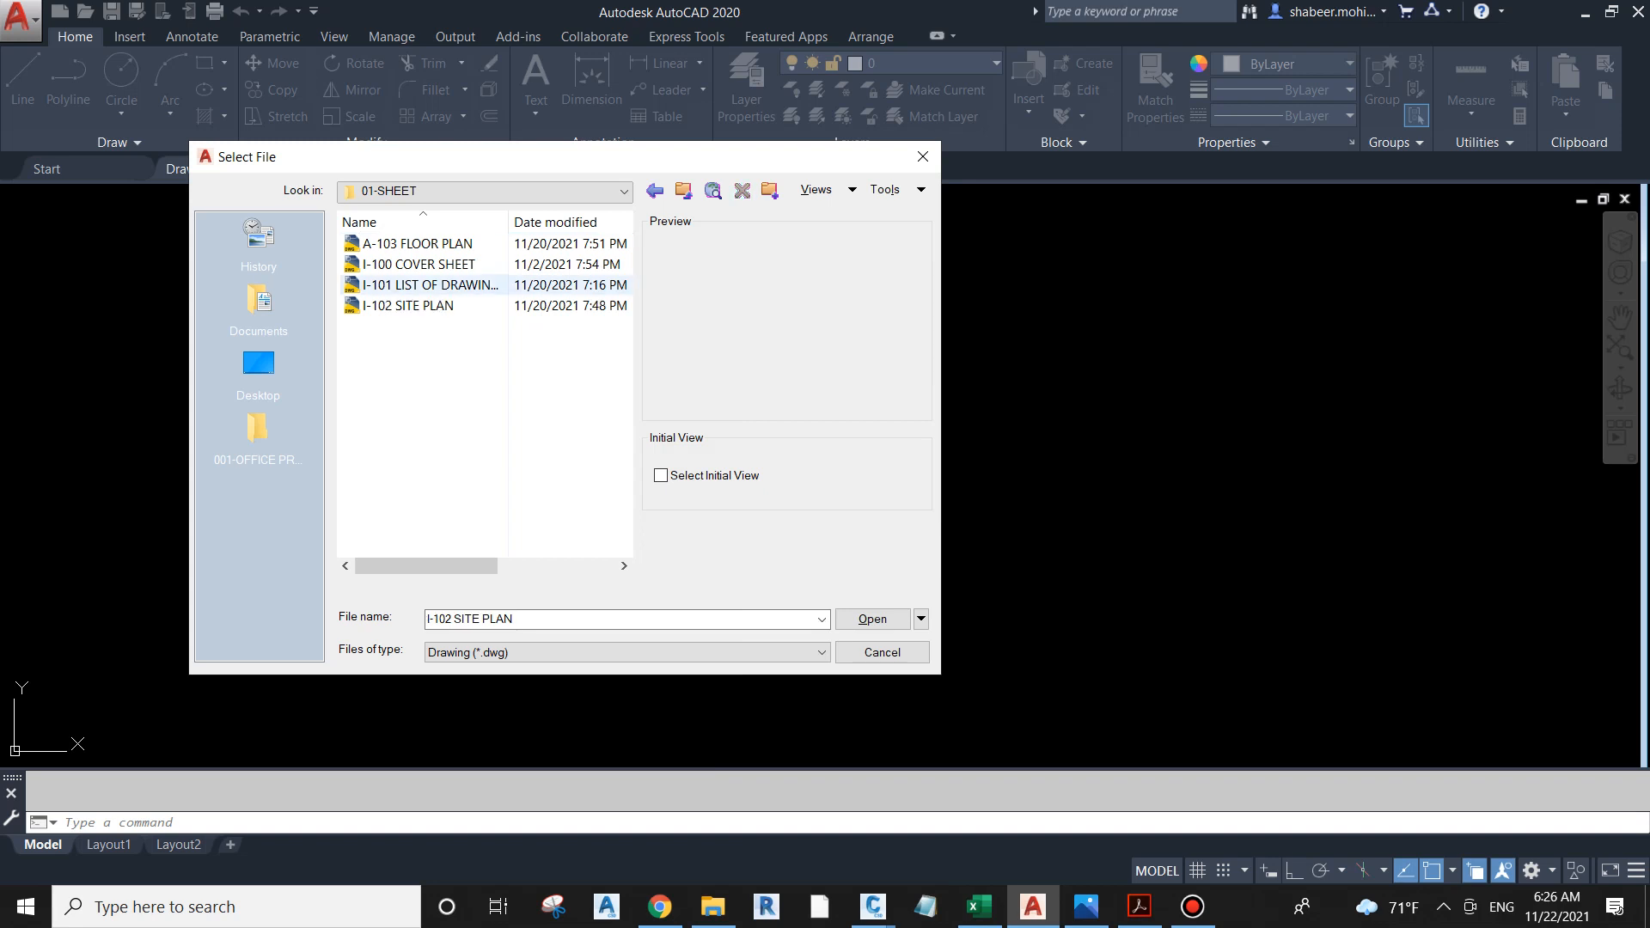
Step: Rename the A-103 FLOOR PLAN file in the 01-SHEET folder as I-103 FLOOR PLAN
right_click(404, 243)
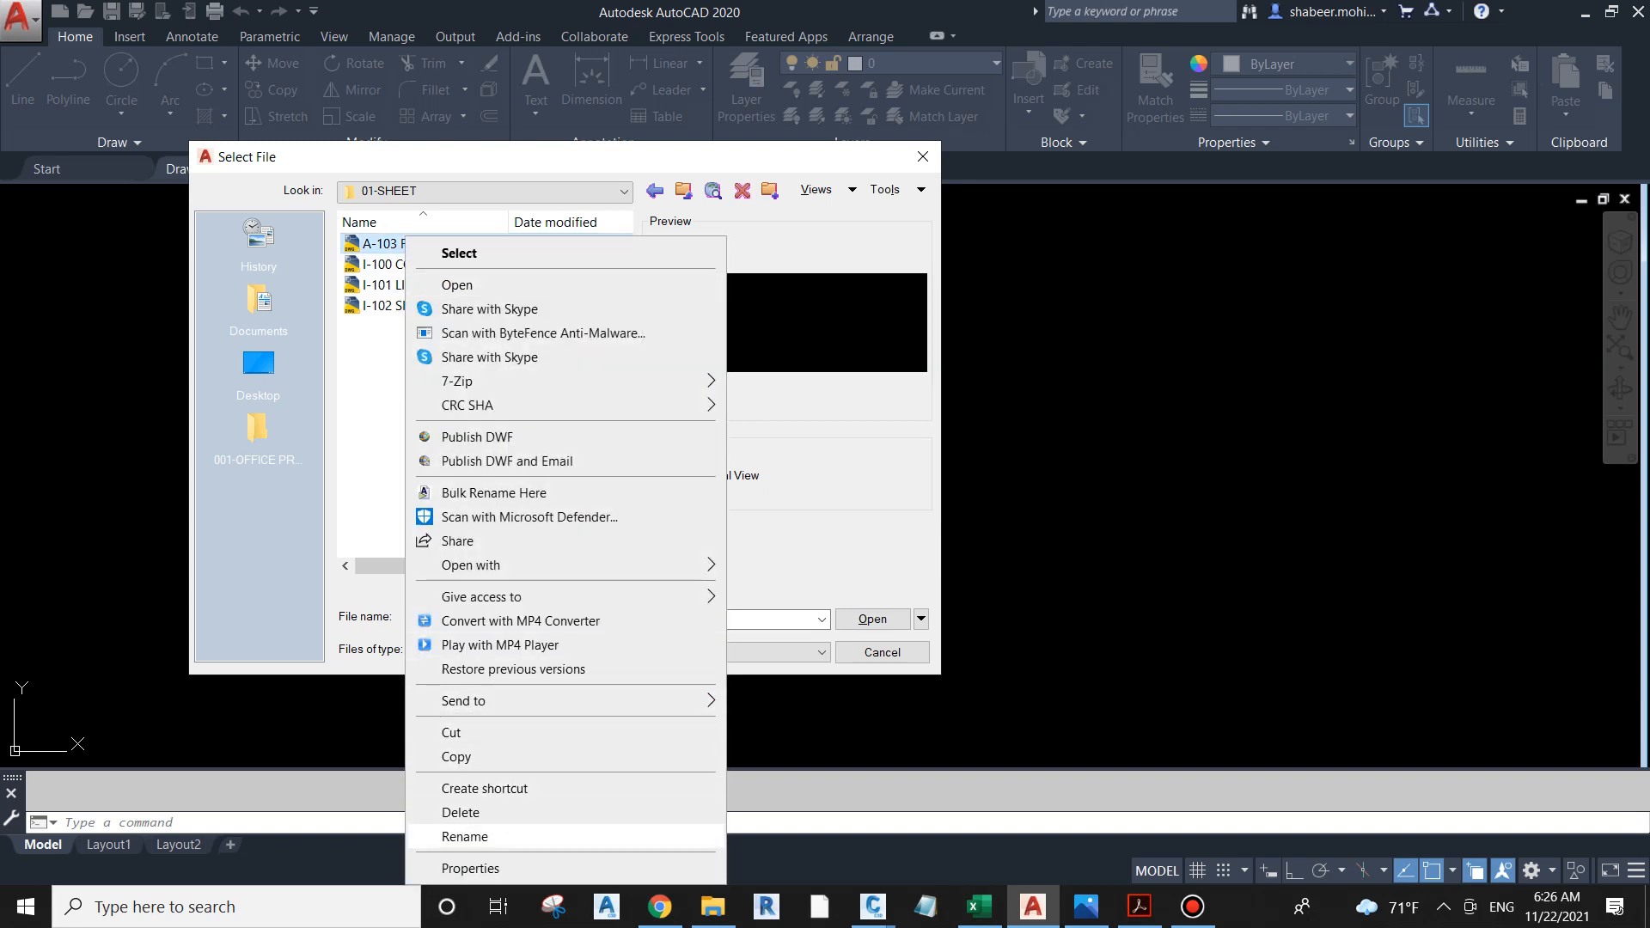
click(465, 836)
key(Home)
key(Delete)
text(I)
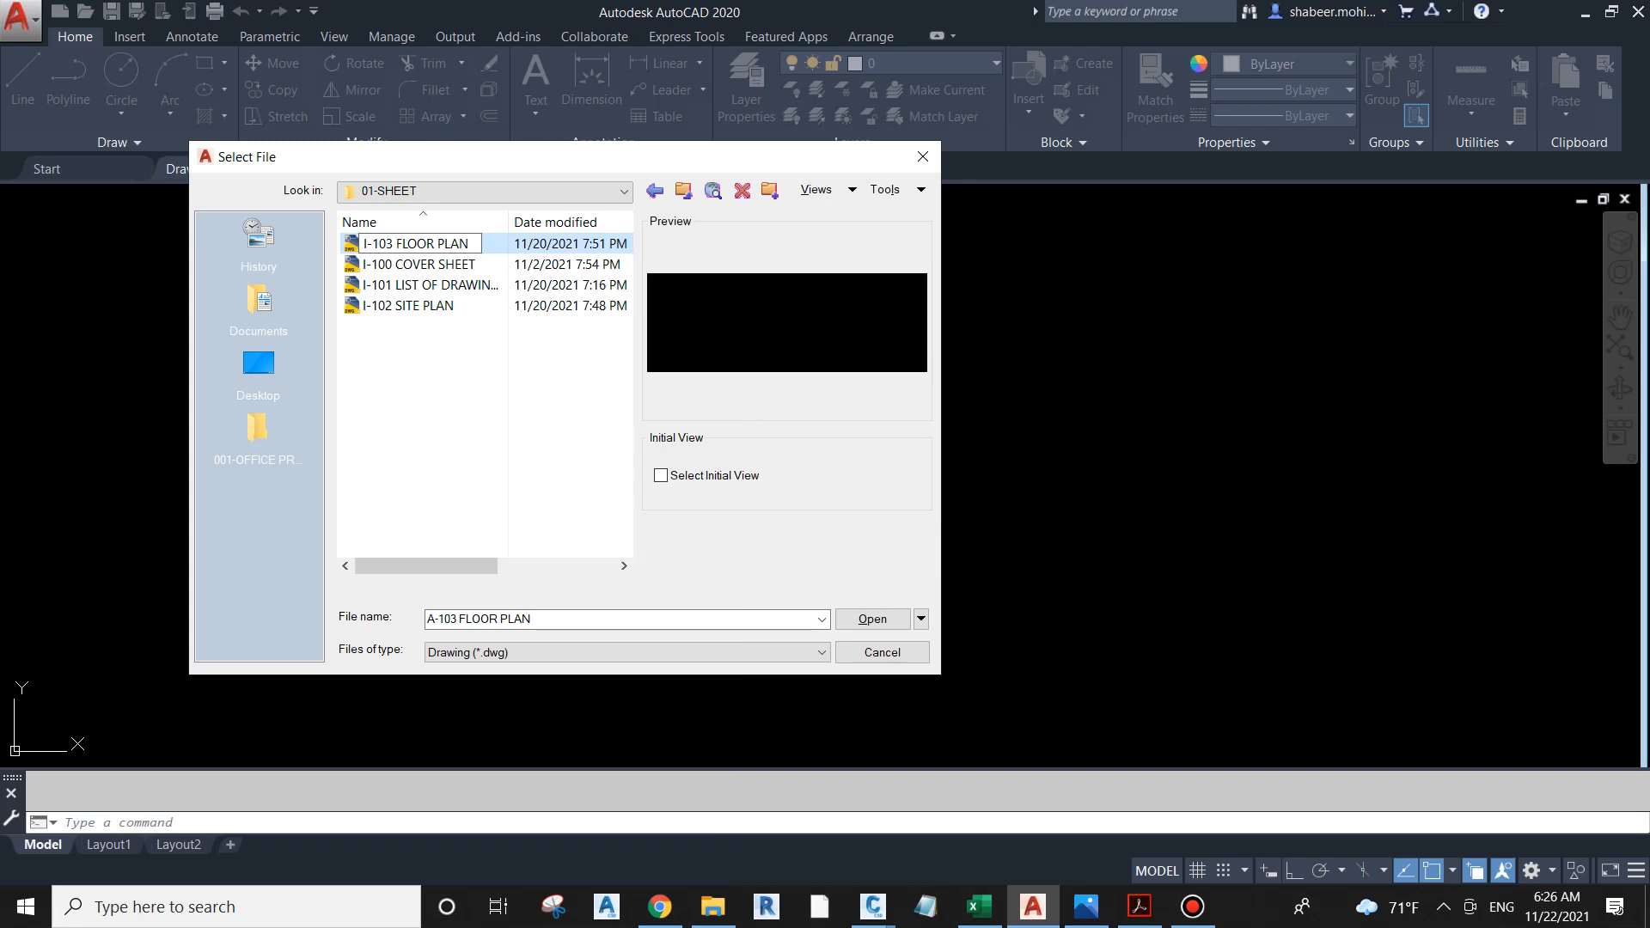
key(Return)
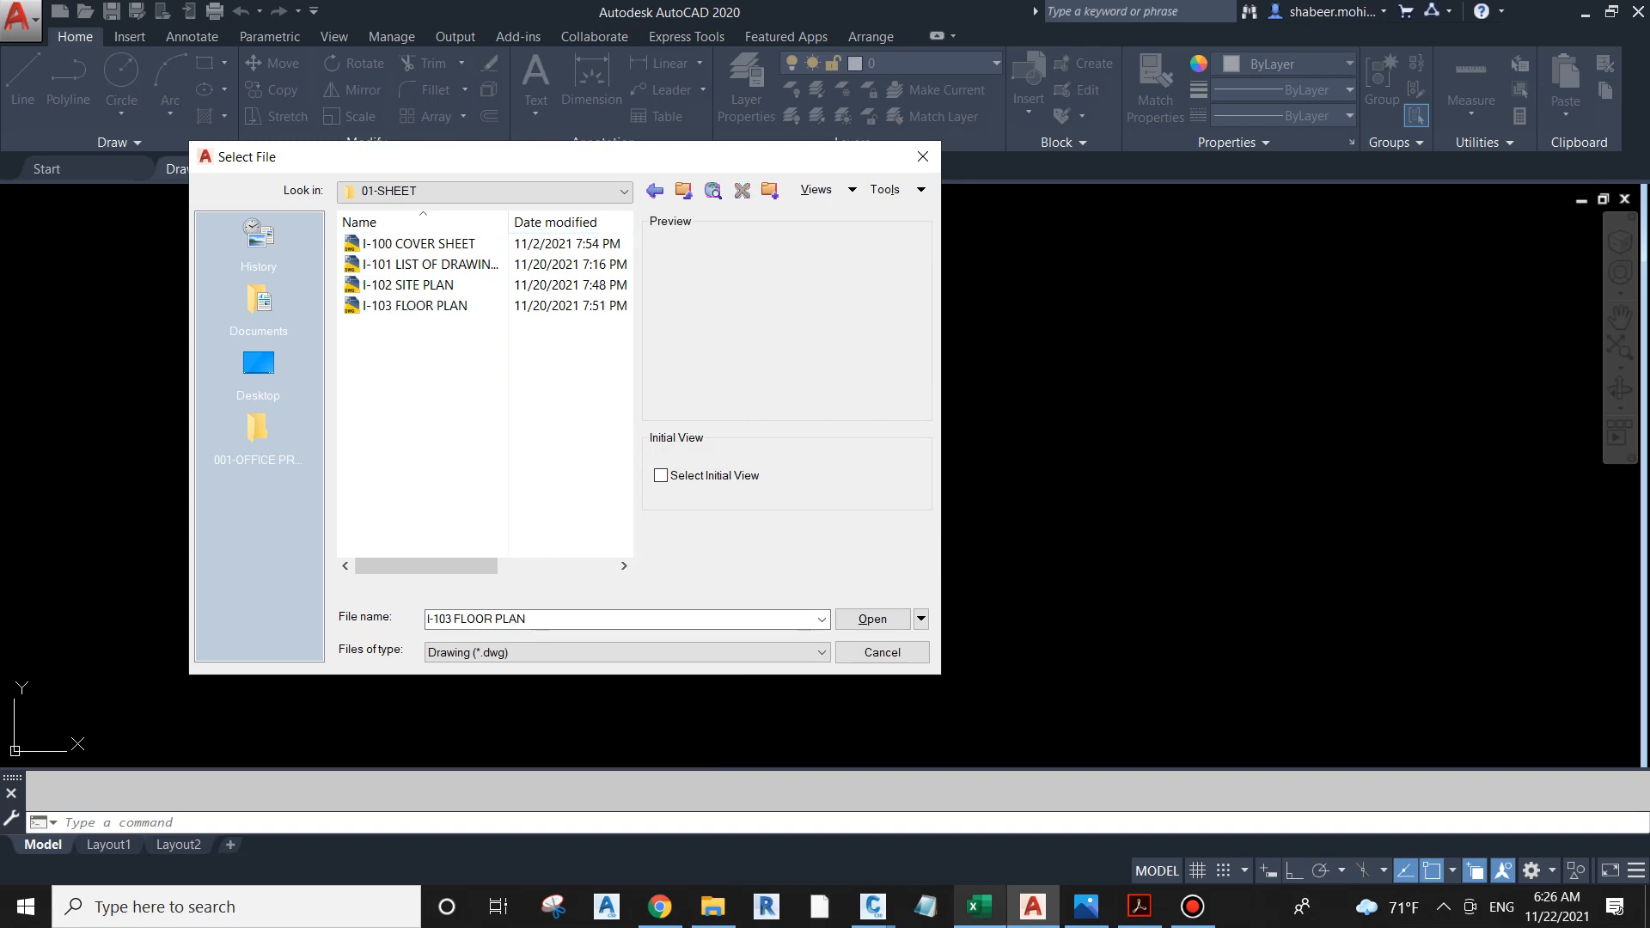
Step: Switch to the LIST OF DRAWING workbook in Excel and try to replace all A- prefixes with I-
click(980, 907)
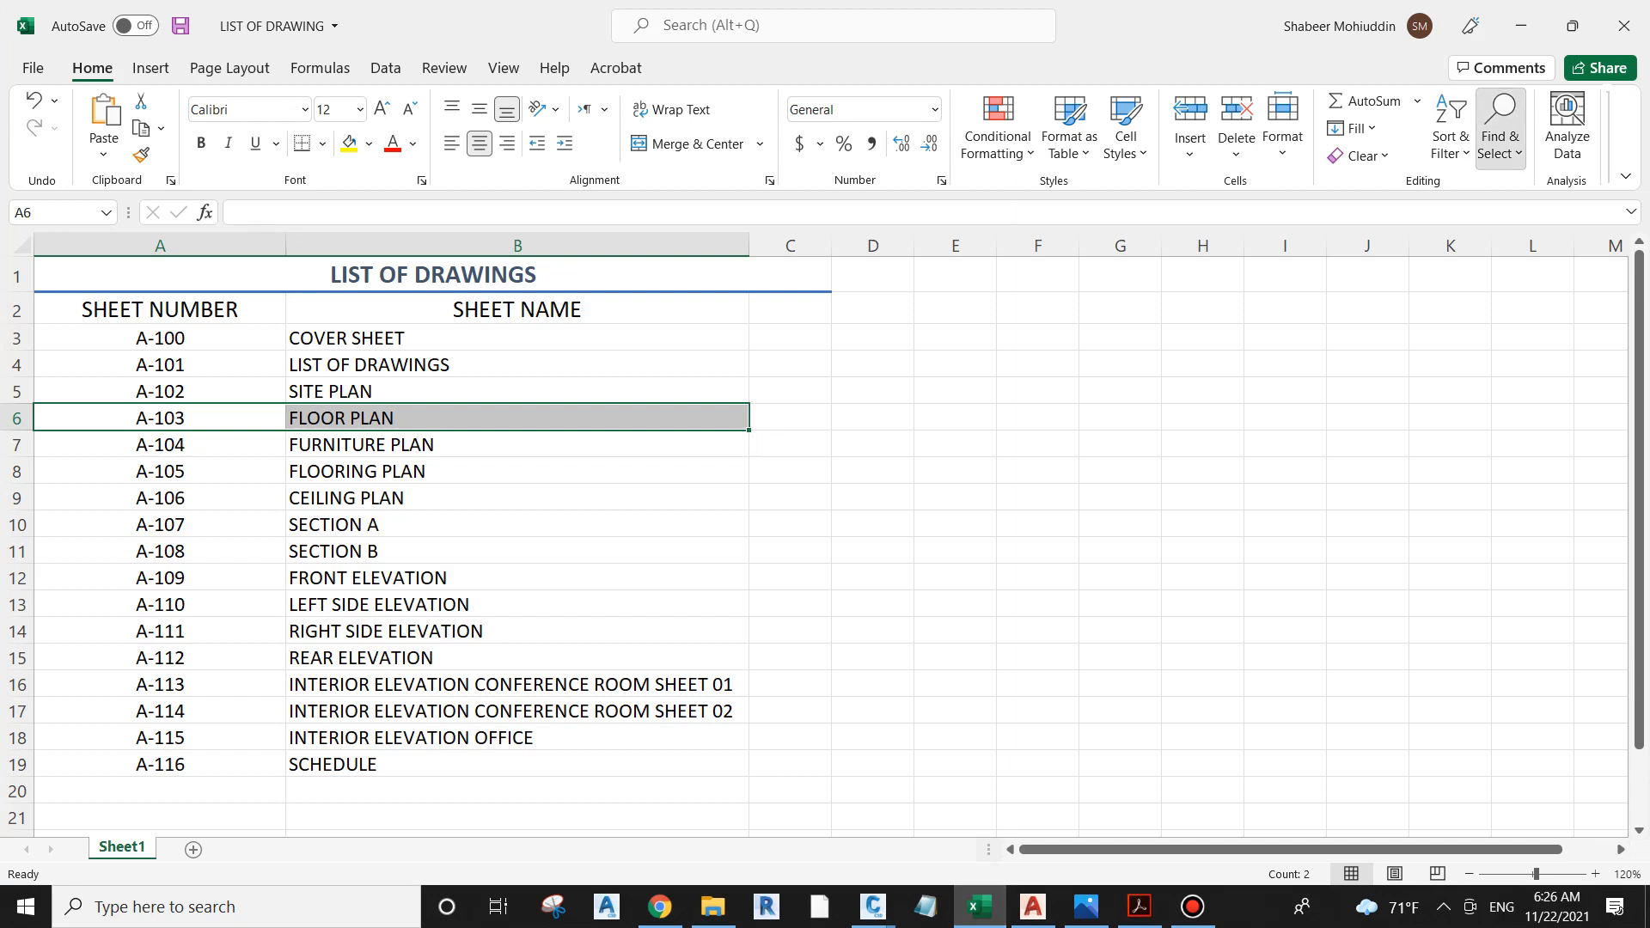
click(1500, 138)
click(1503, 188)
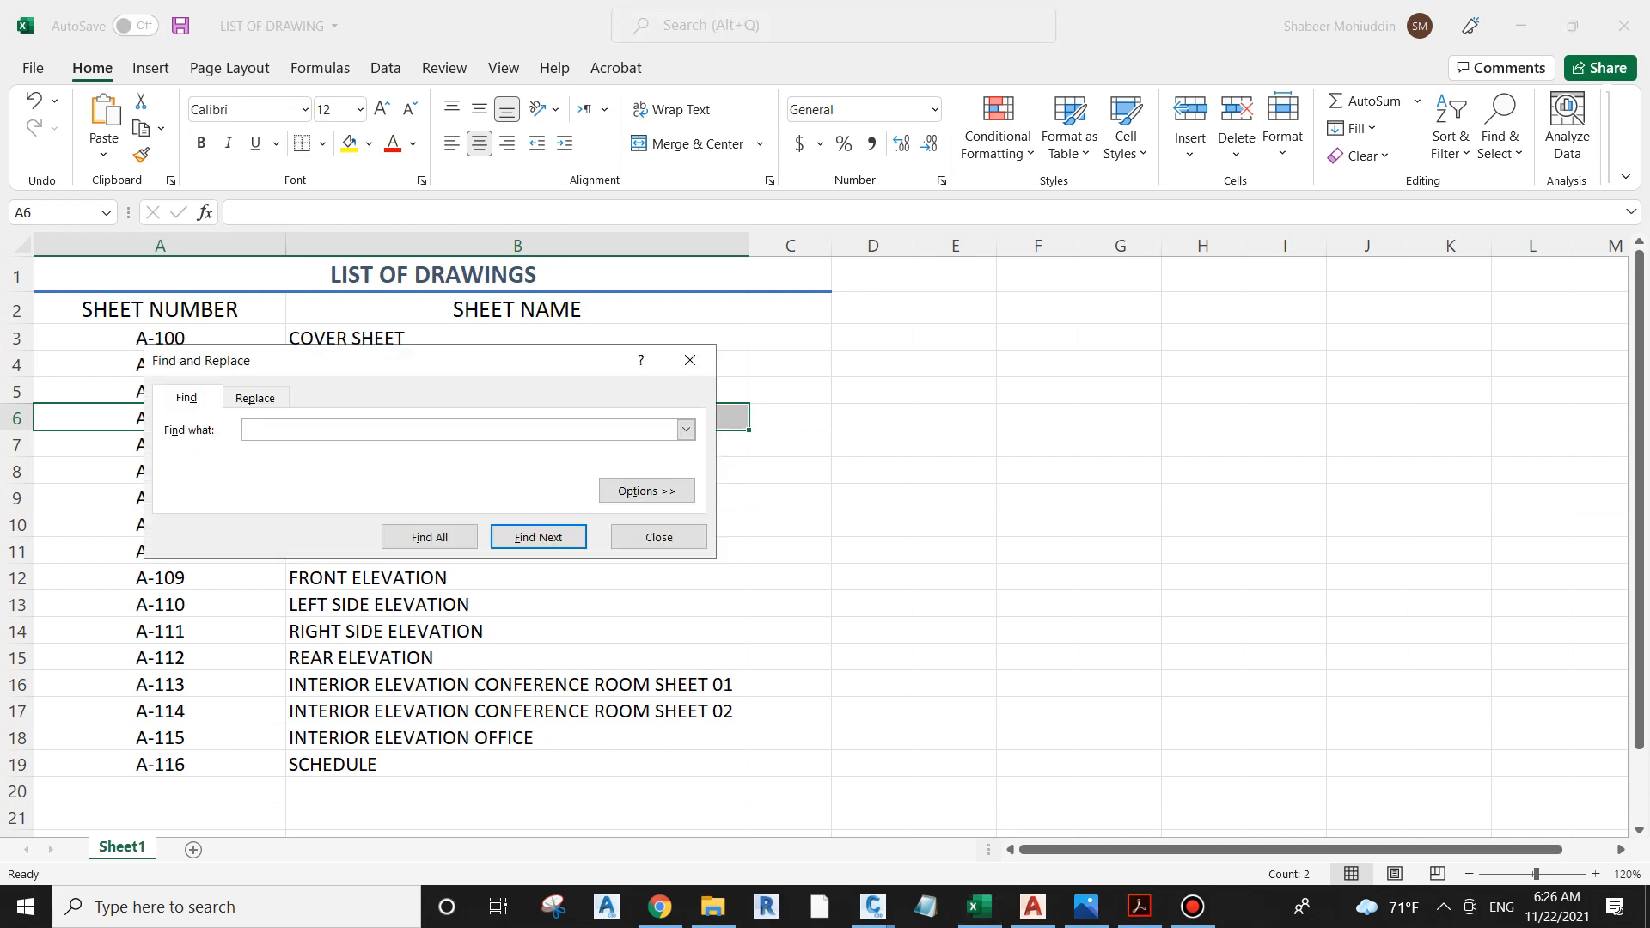
text(A-)
click(255, 397)
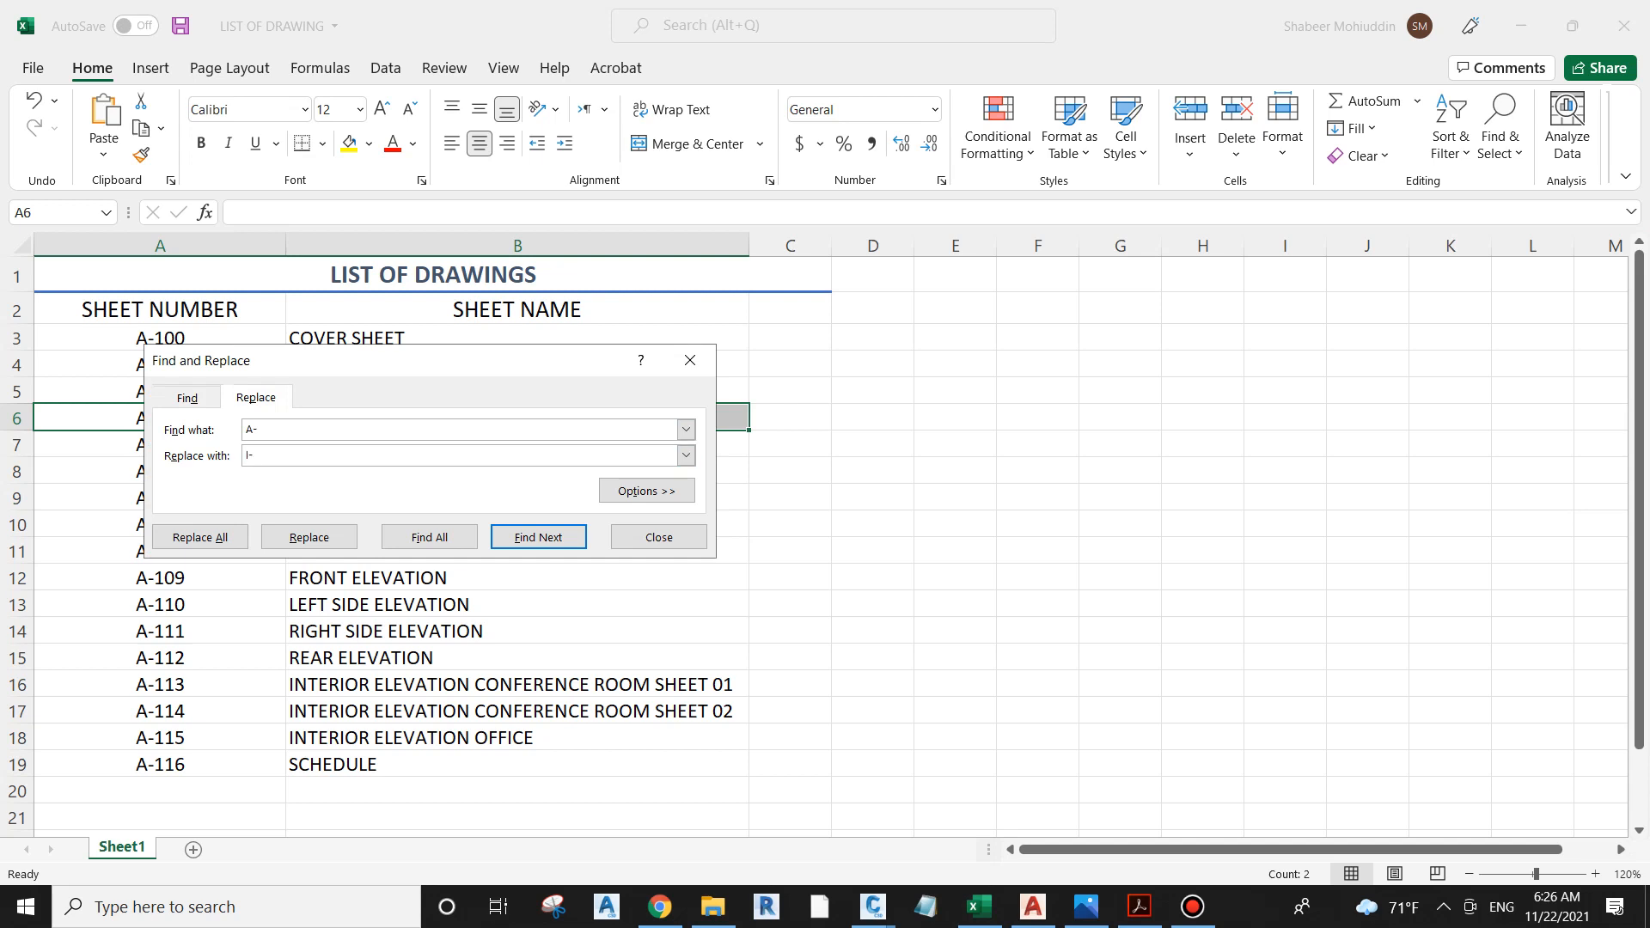
click(200, 537)
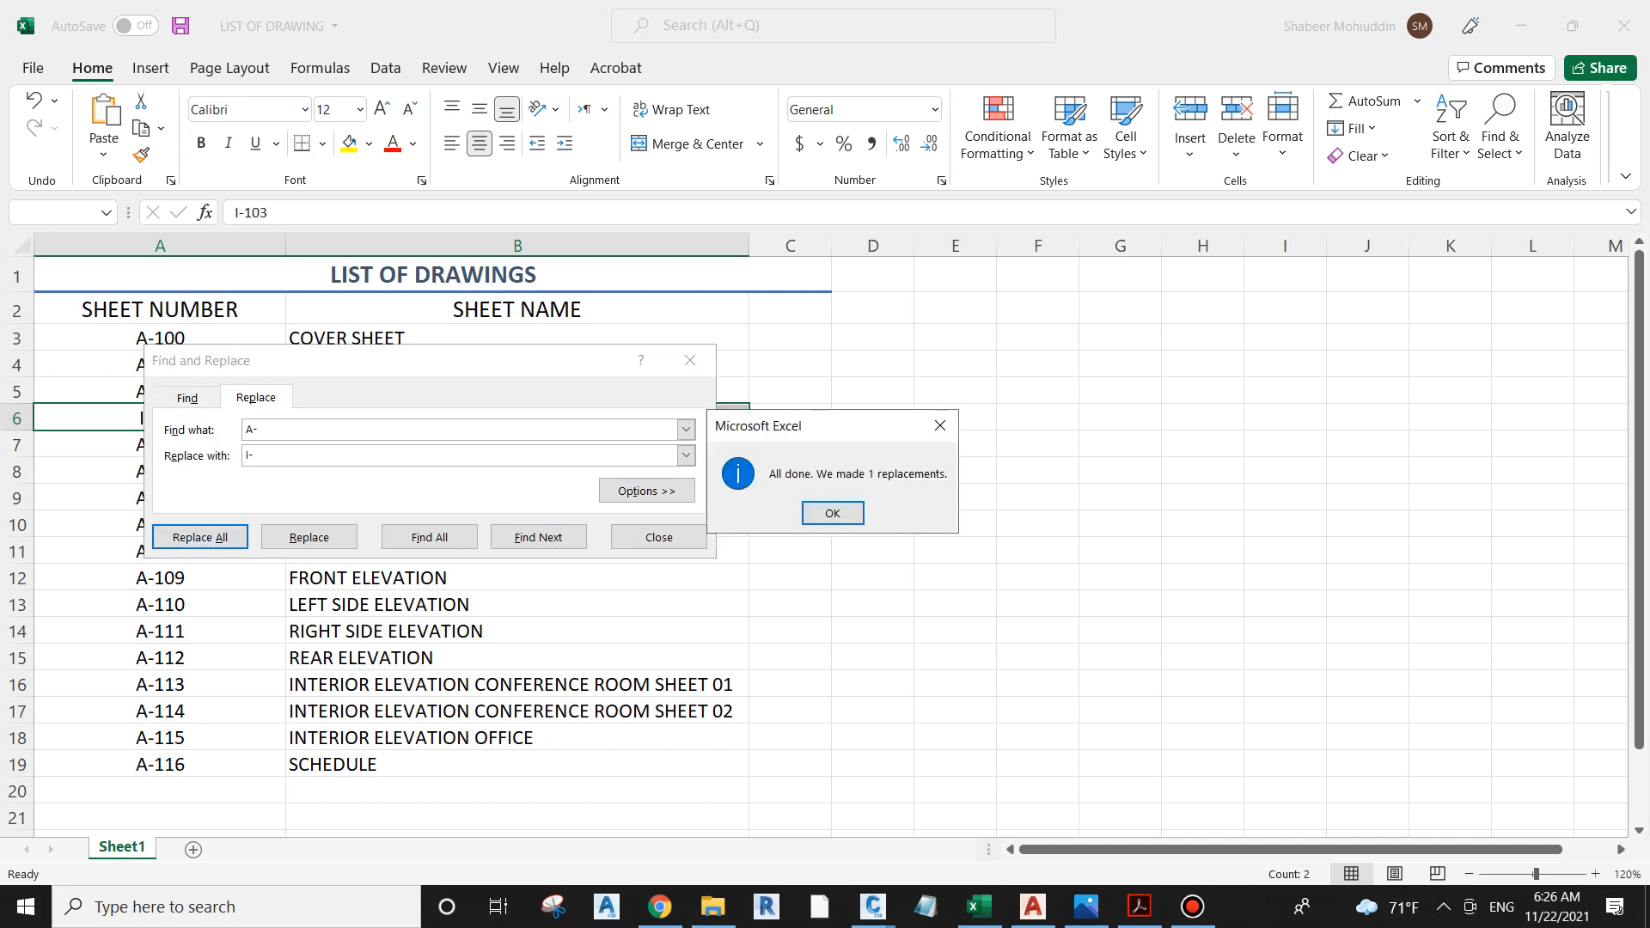
click(833, 513)
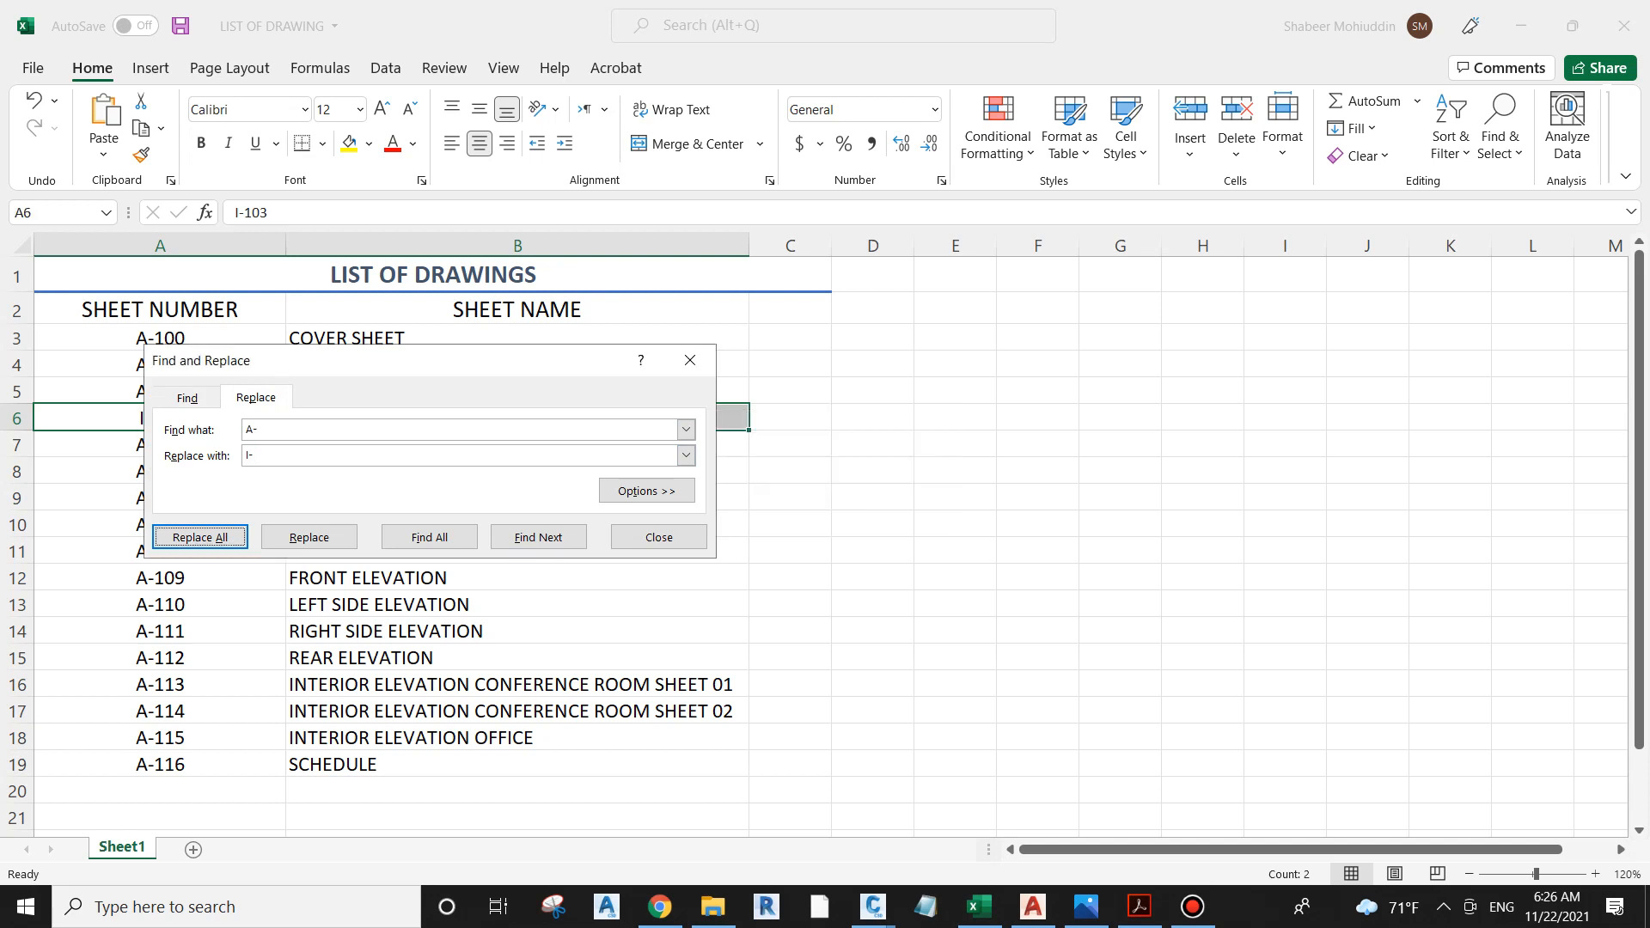
click(659, 537)
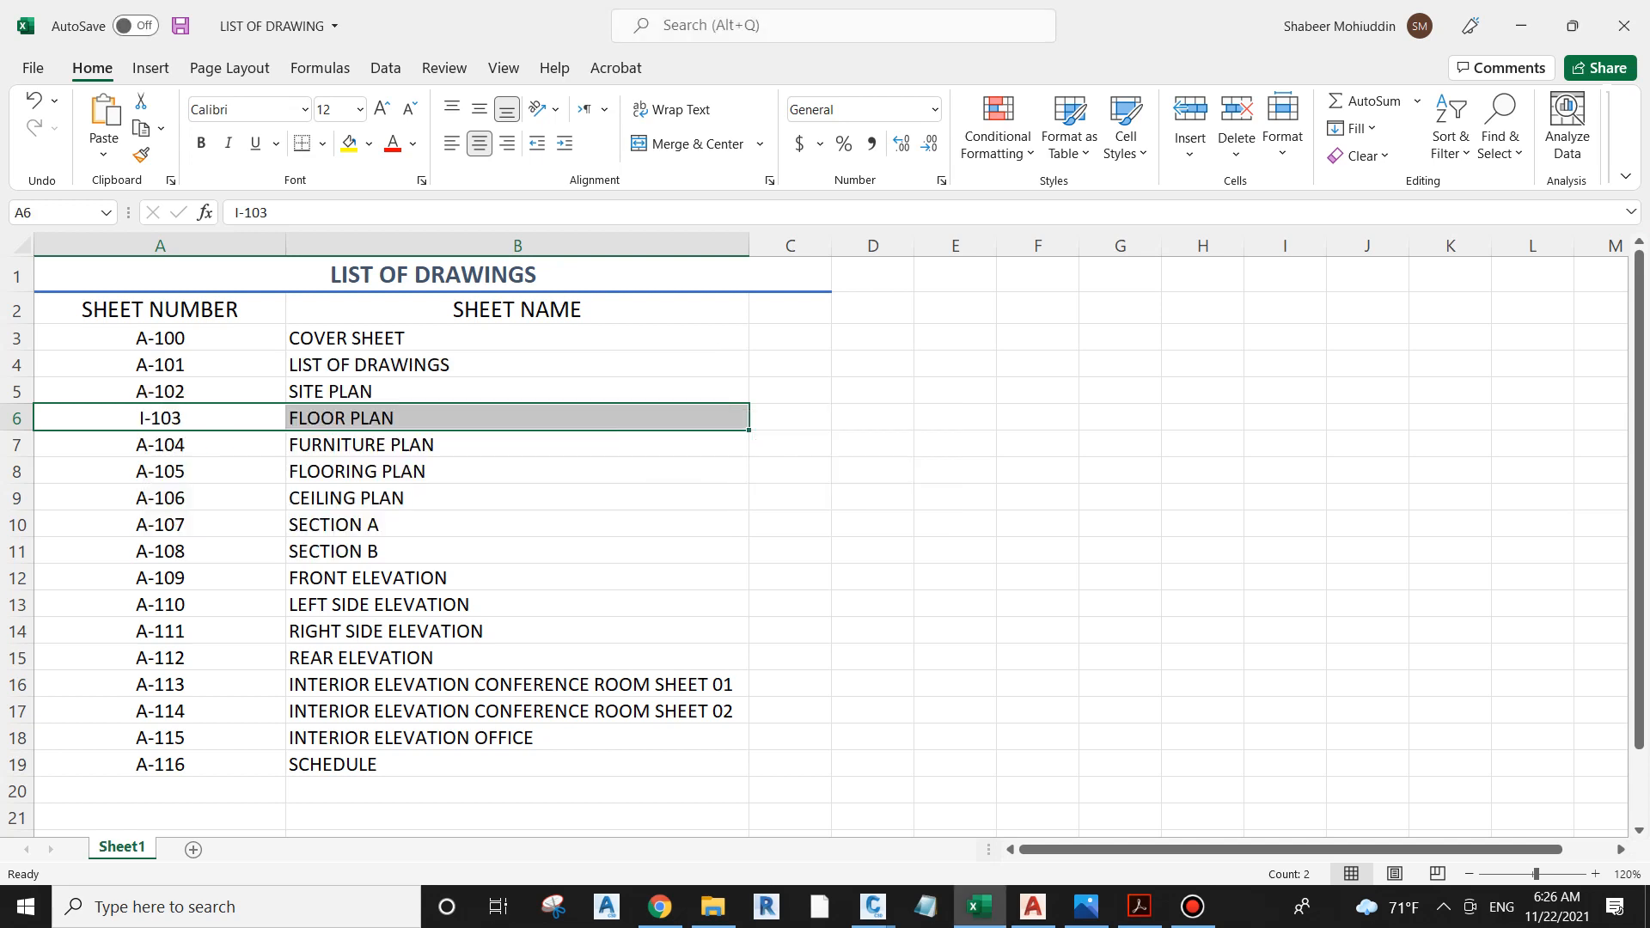
Step: Change the sheet numbers of COVER SHEET and LIST OF DRAWINGS in cells A3 and A4 to I-100 and I-101
double_click(194, 337)
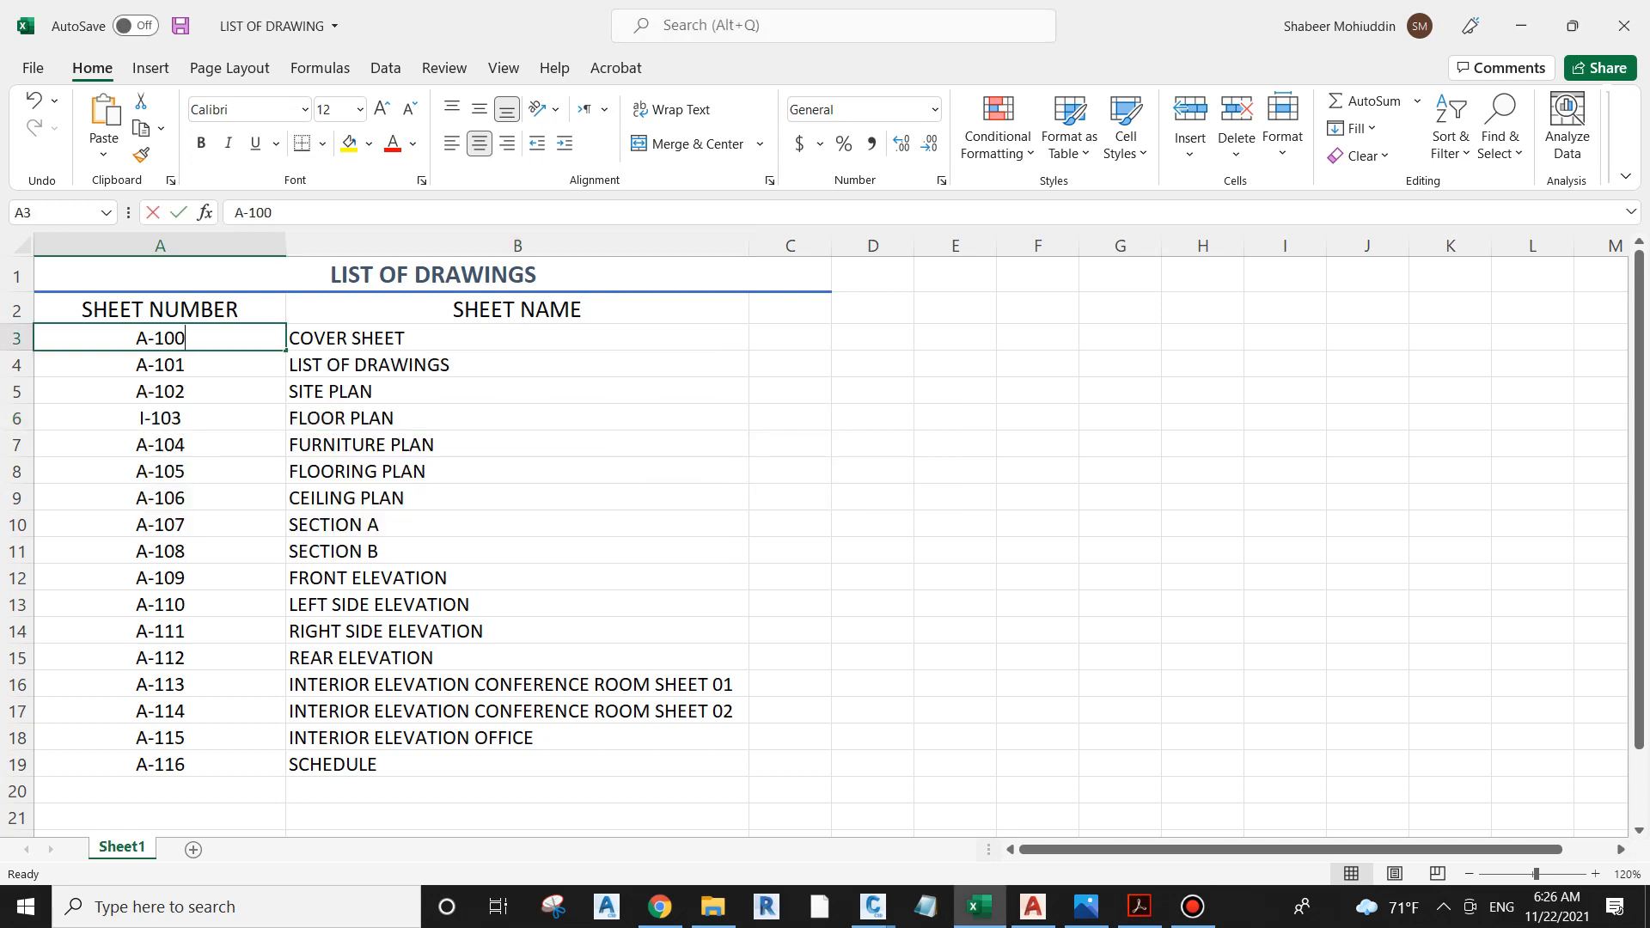
key(Home)
key(Delete)
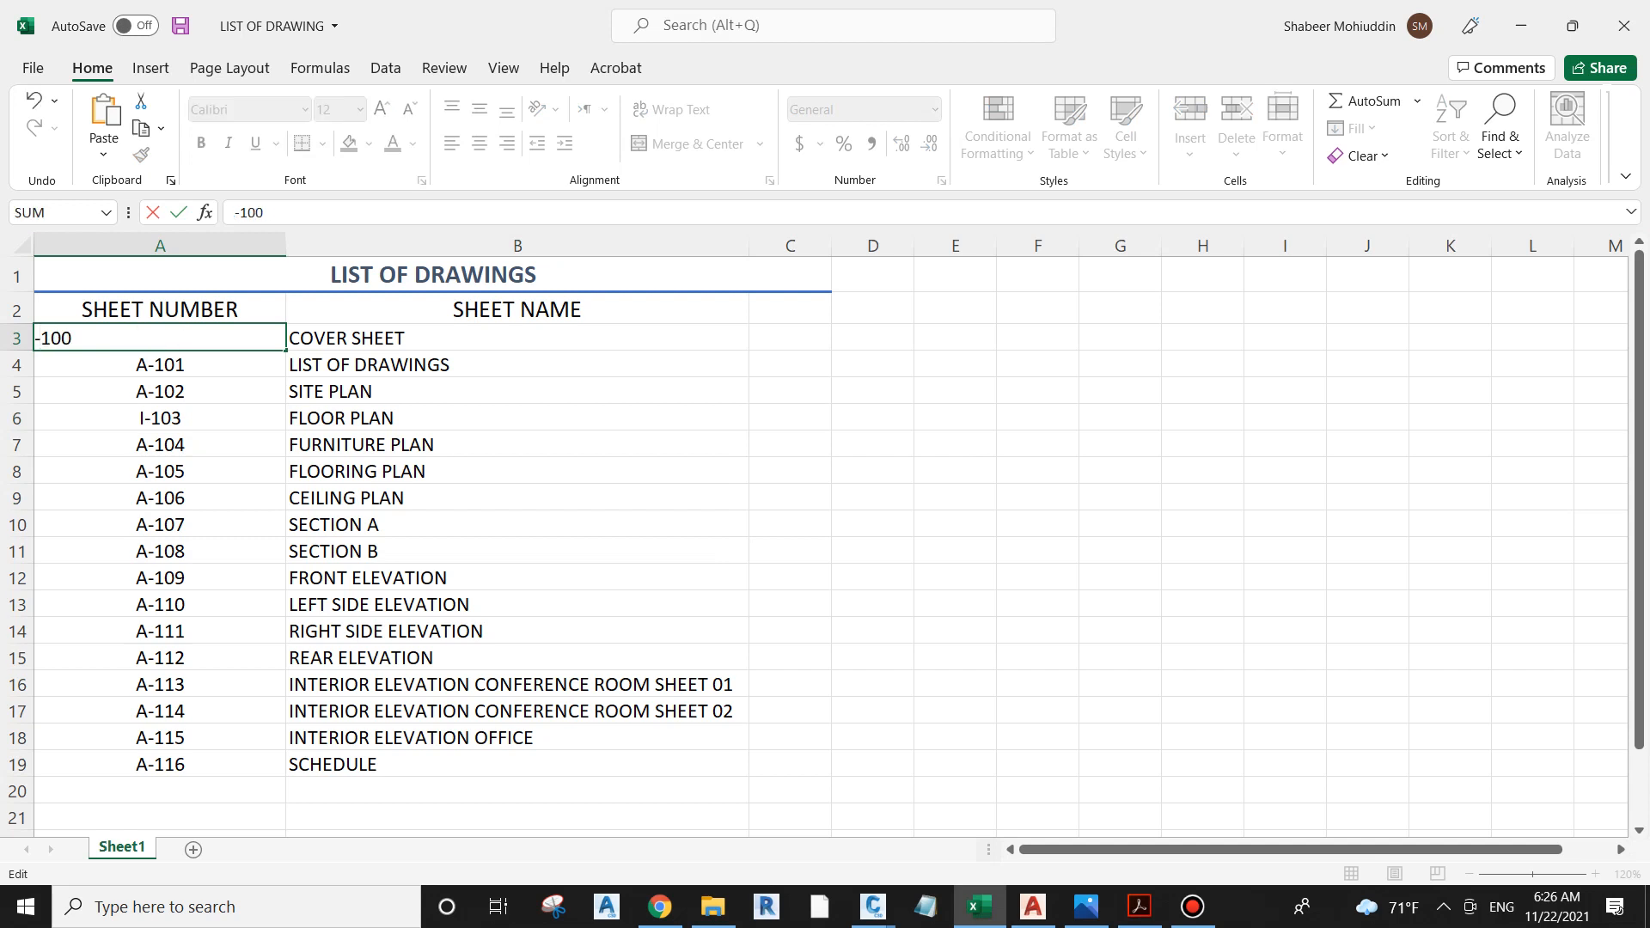
text(I)
key(Return)
key(Return)
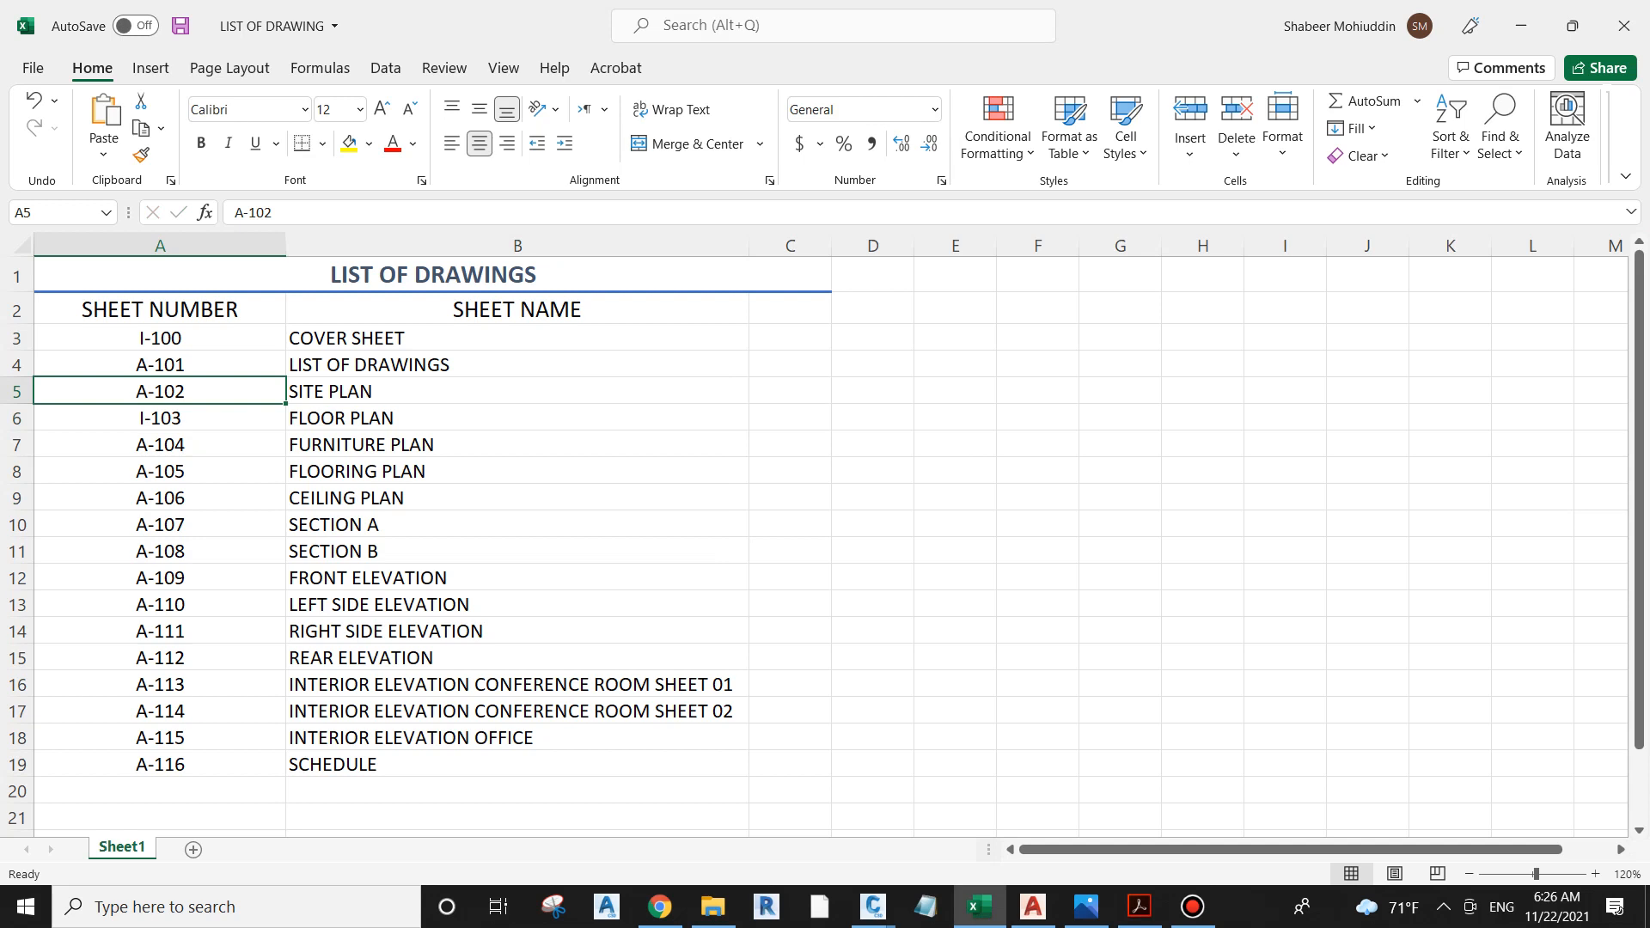
double_click(193, 364)
key(Delete)
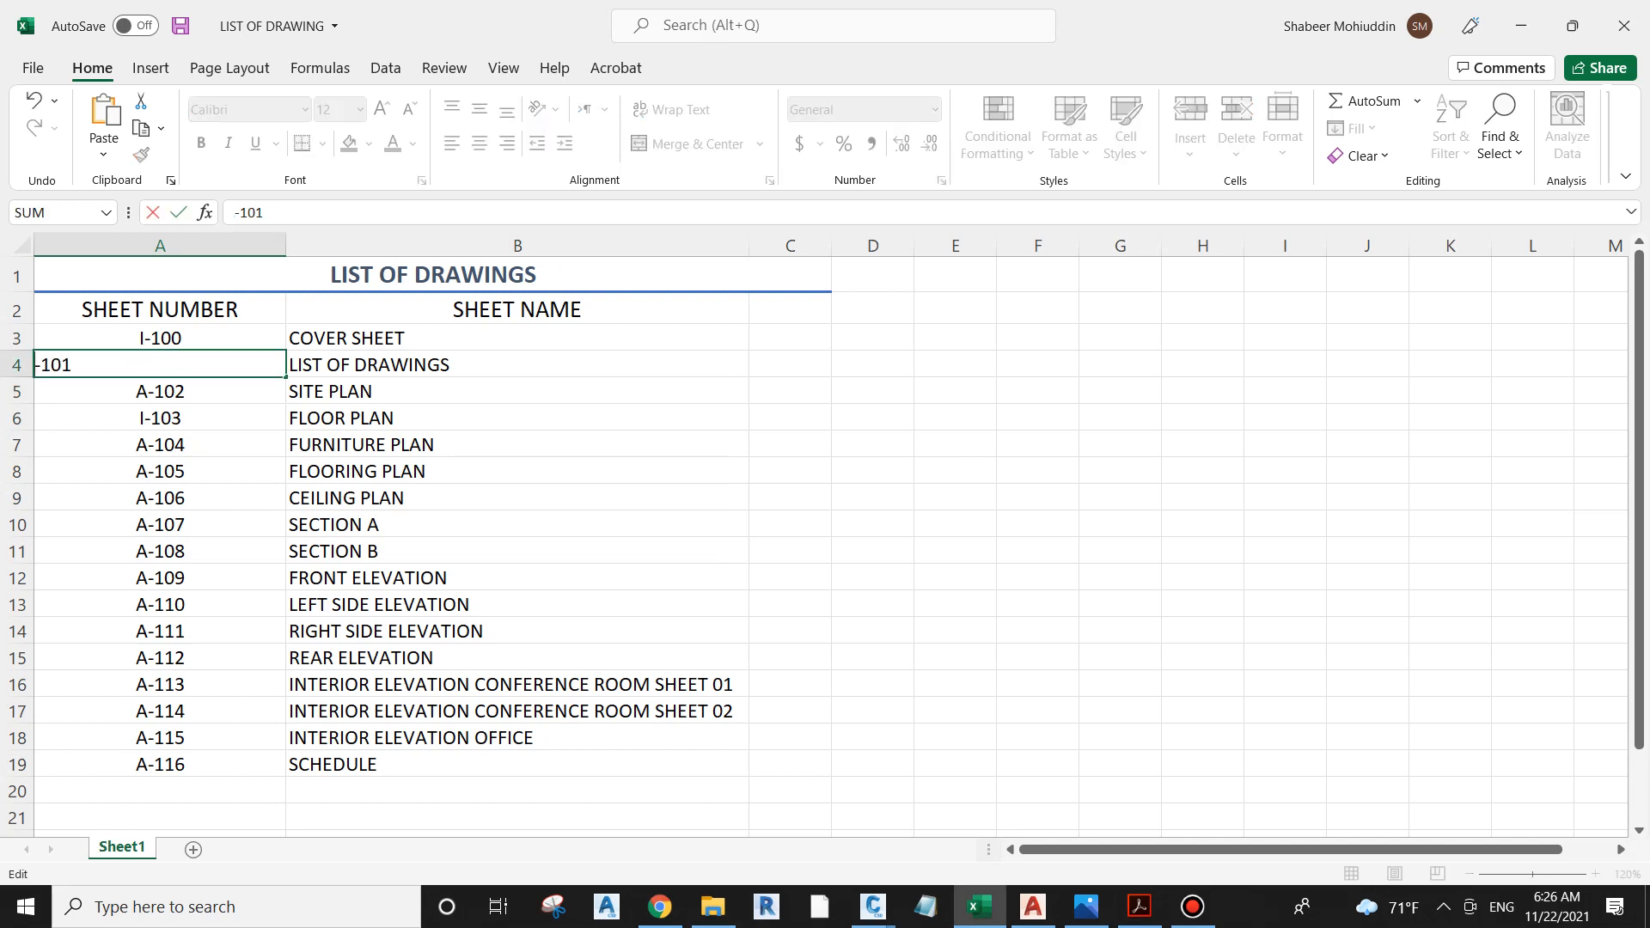
text(I)
click(518, 499)
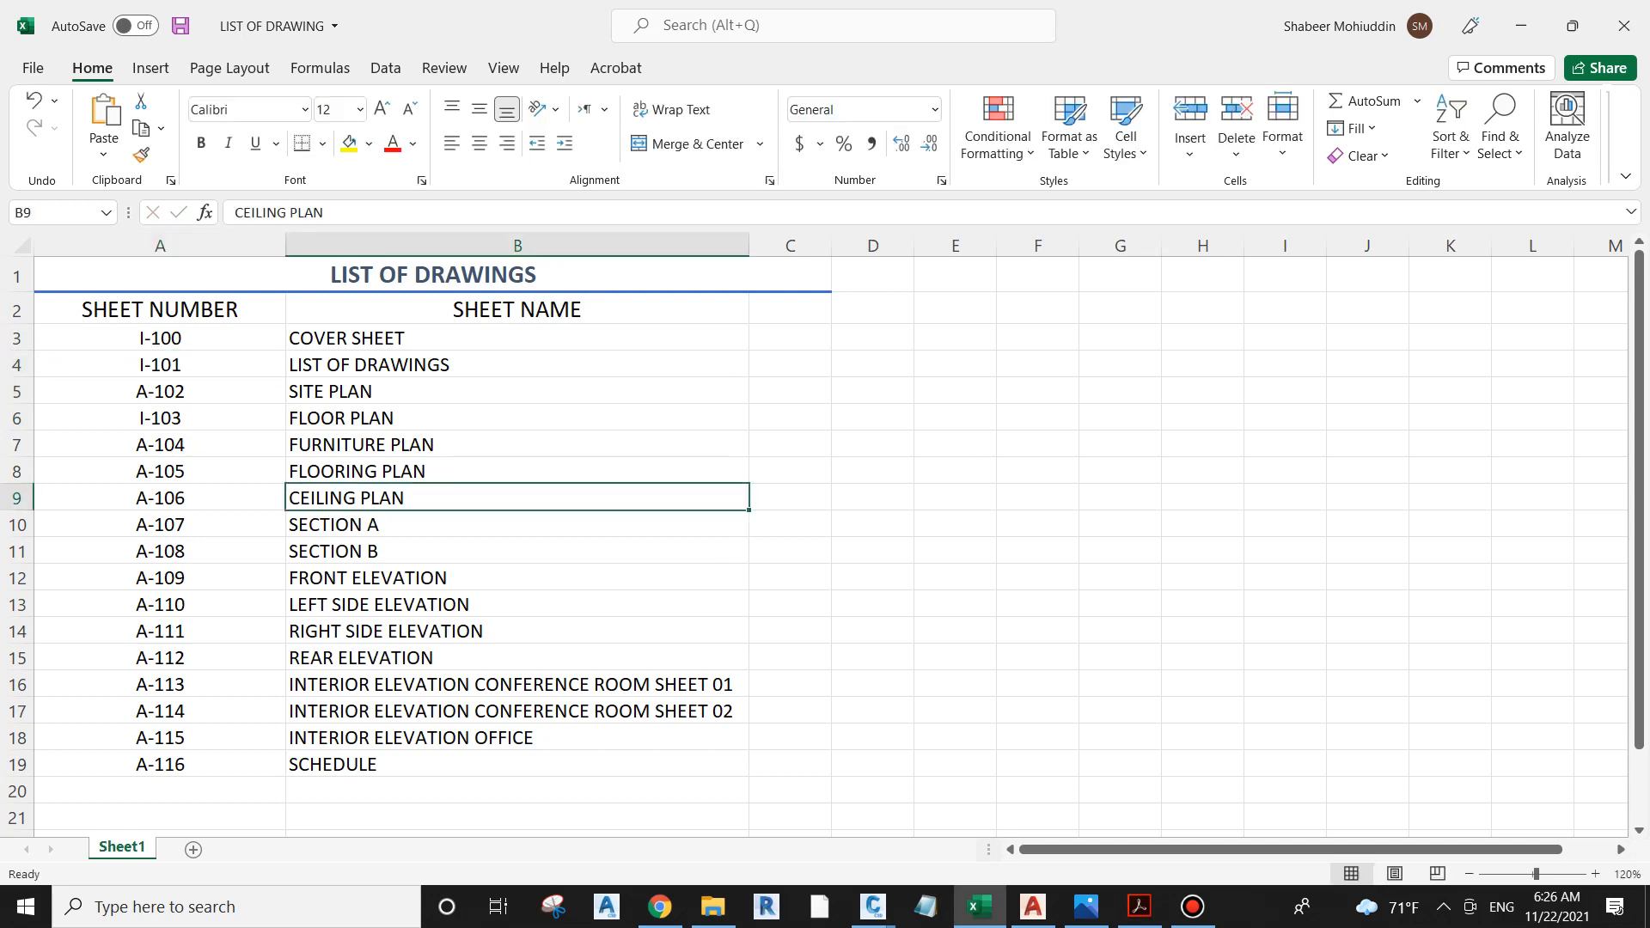
Step: Fill the sheet number series from A3:A4 down to I-116 in cell A19 and save the workbook
drag(159, 339, 160, 366)
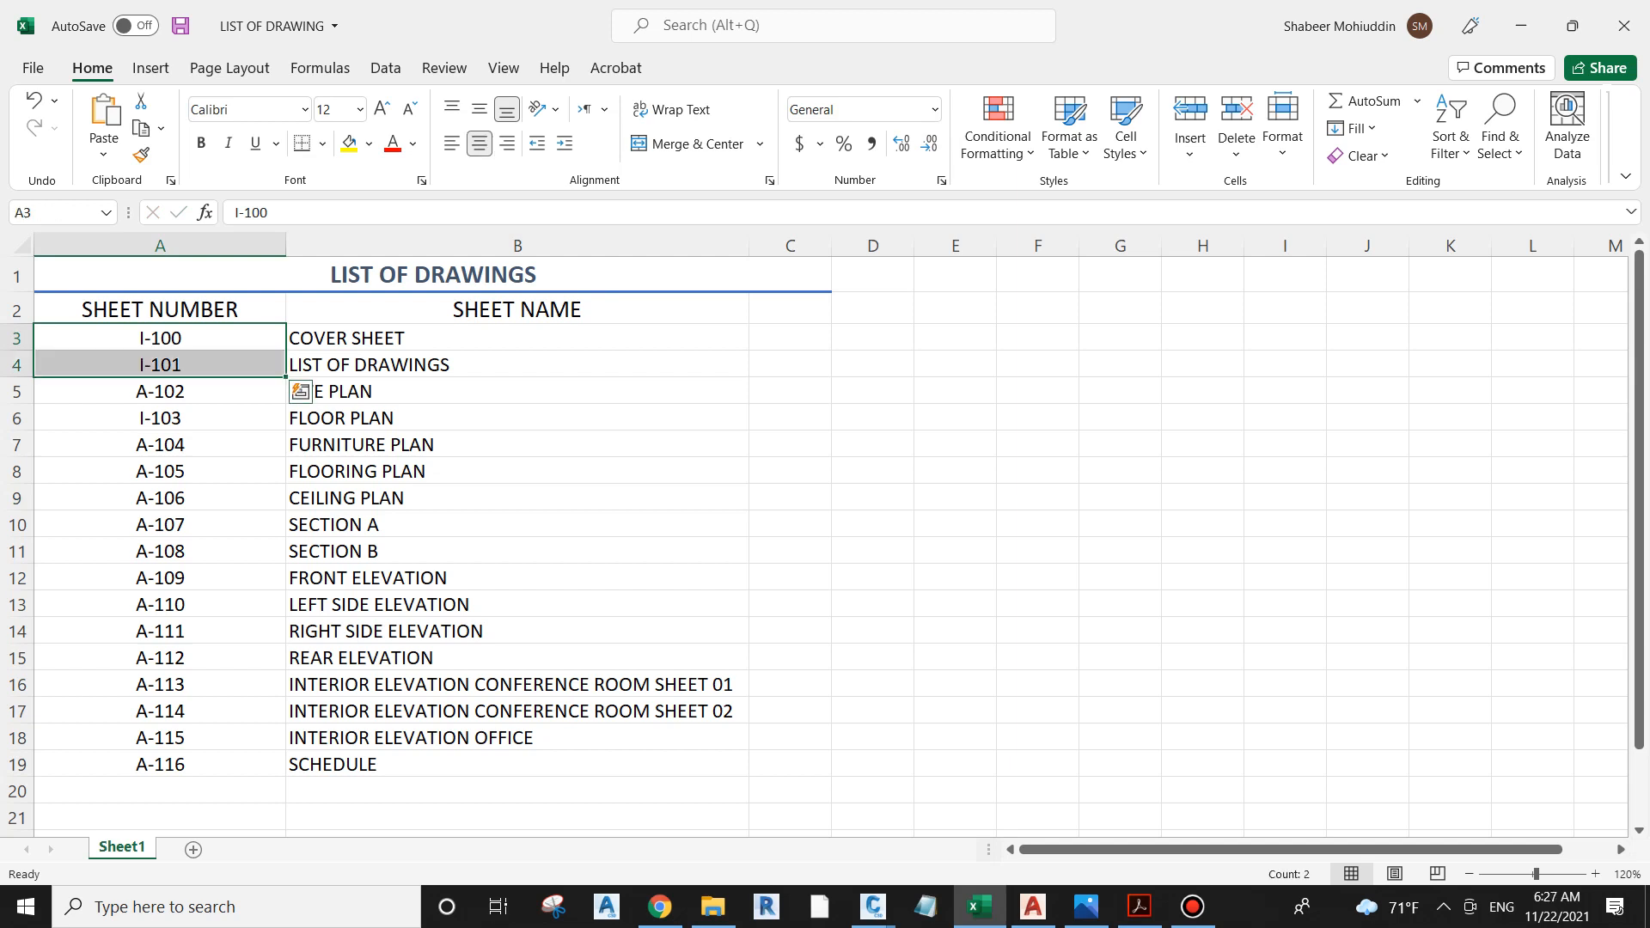
drag(286, 376, 285, 776)
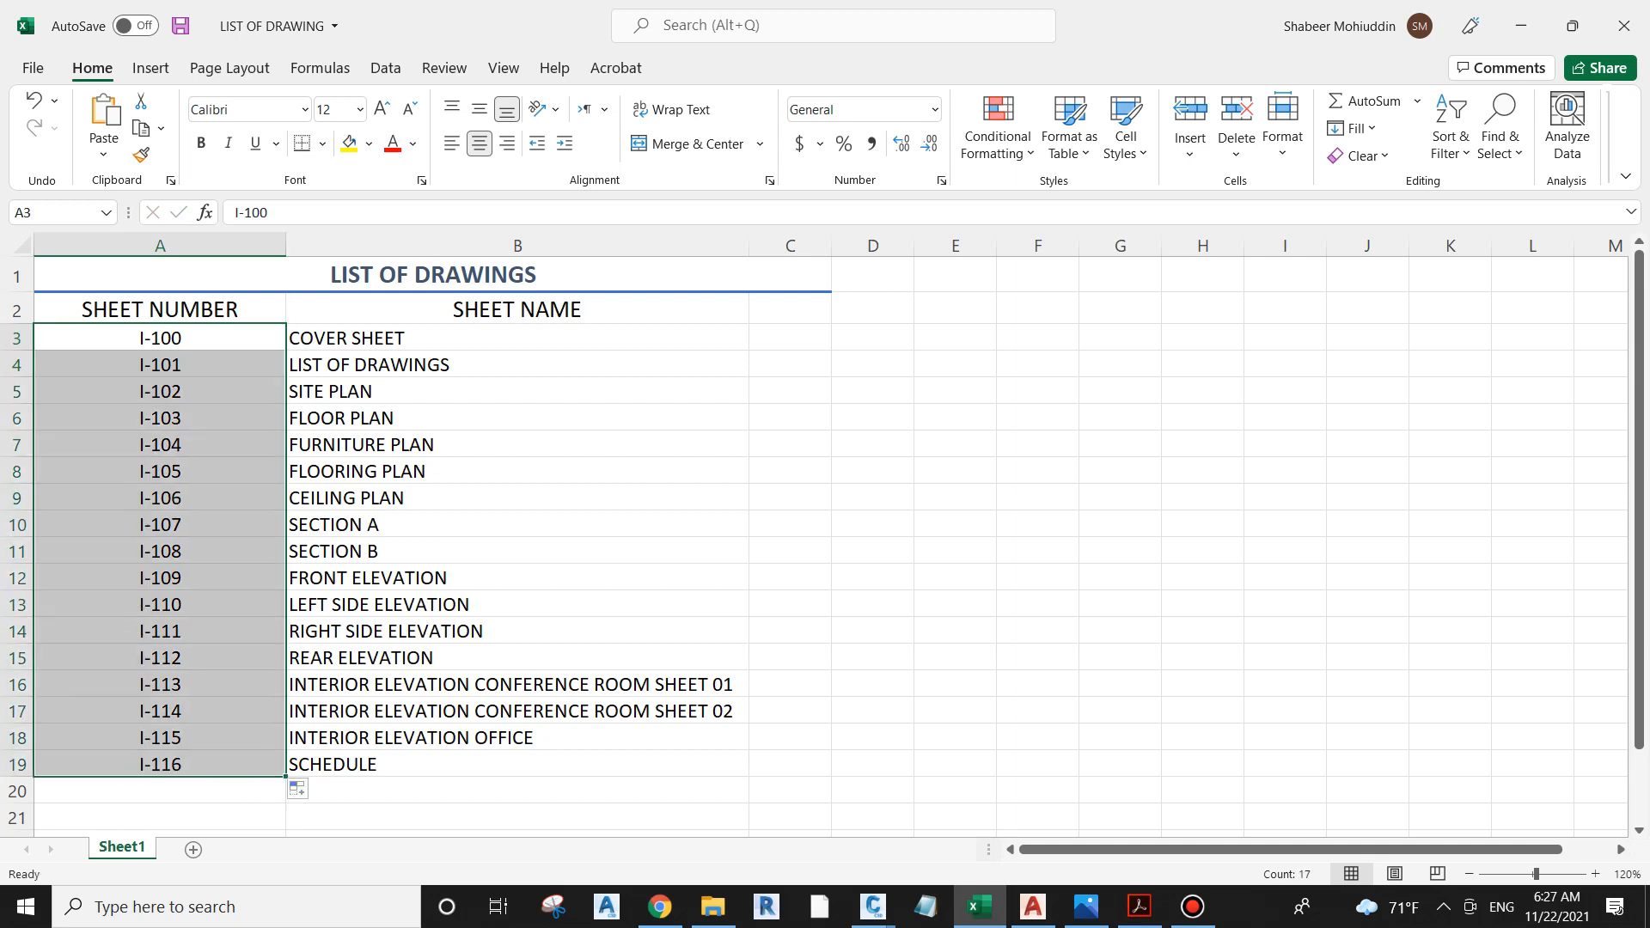
click(517, 498)
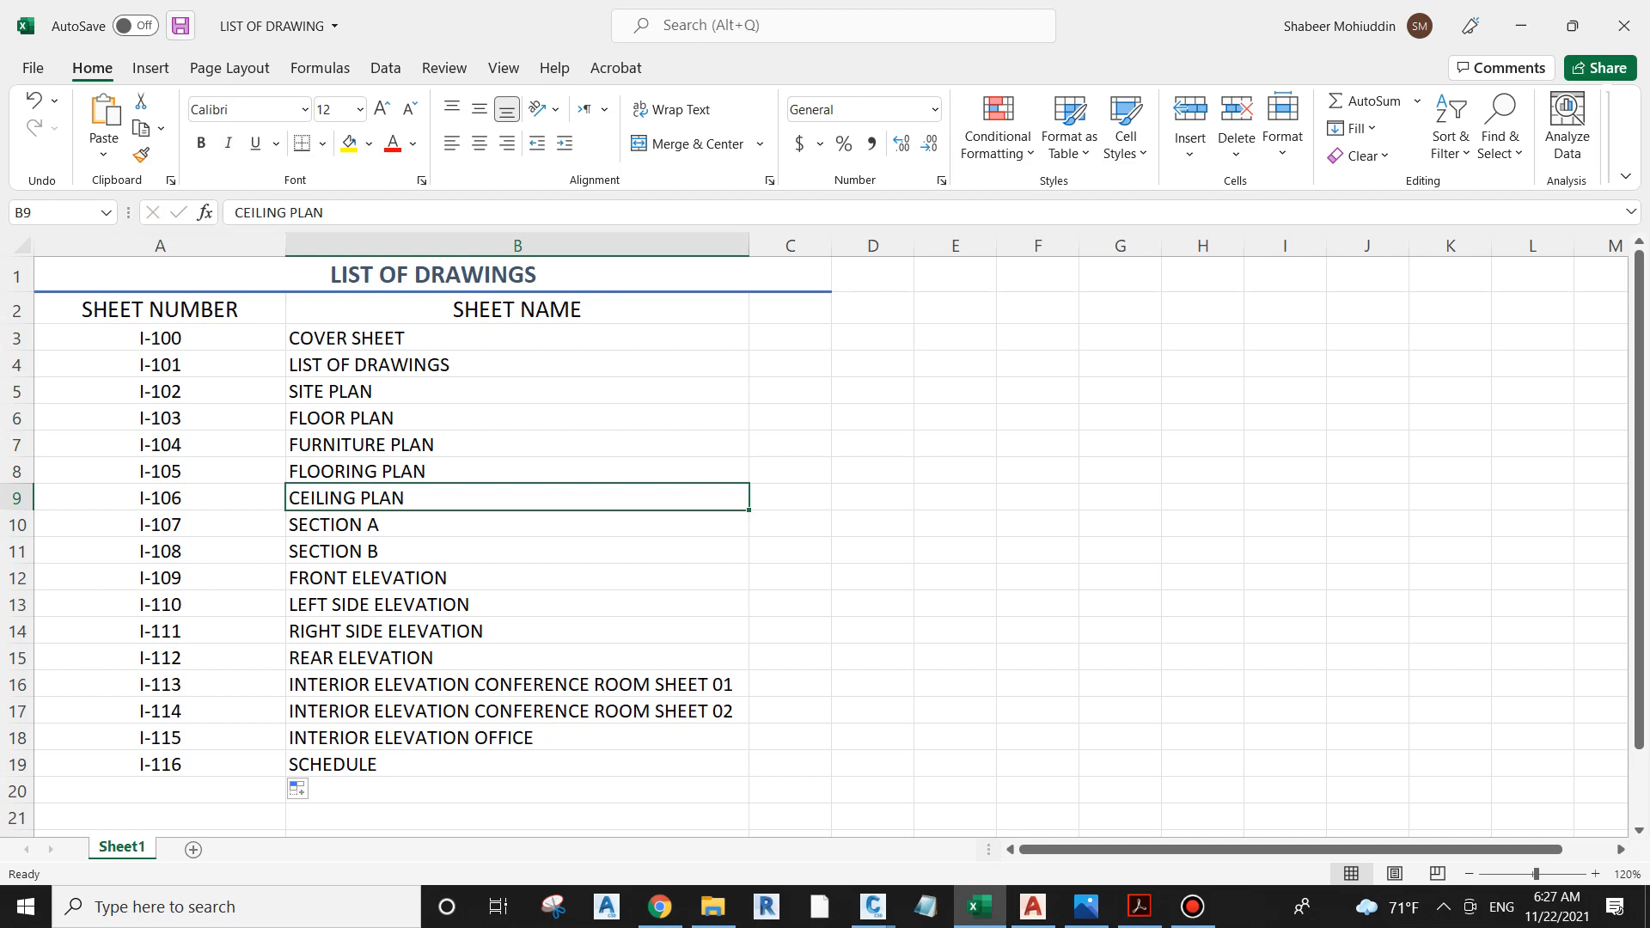
click(180, 25)
Step: Return to AutoCAD, delete the I-103 FLOOR PLAN file from the 01-SHEET folder and dismiss the file selection
click(1520, 25)
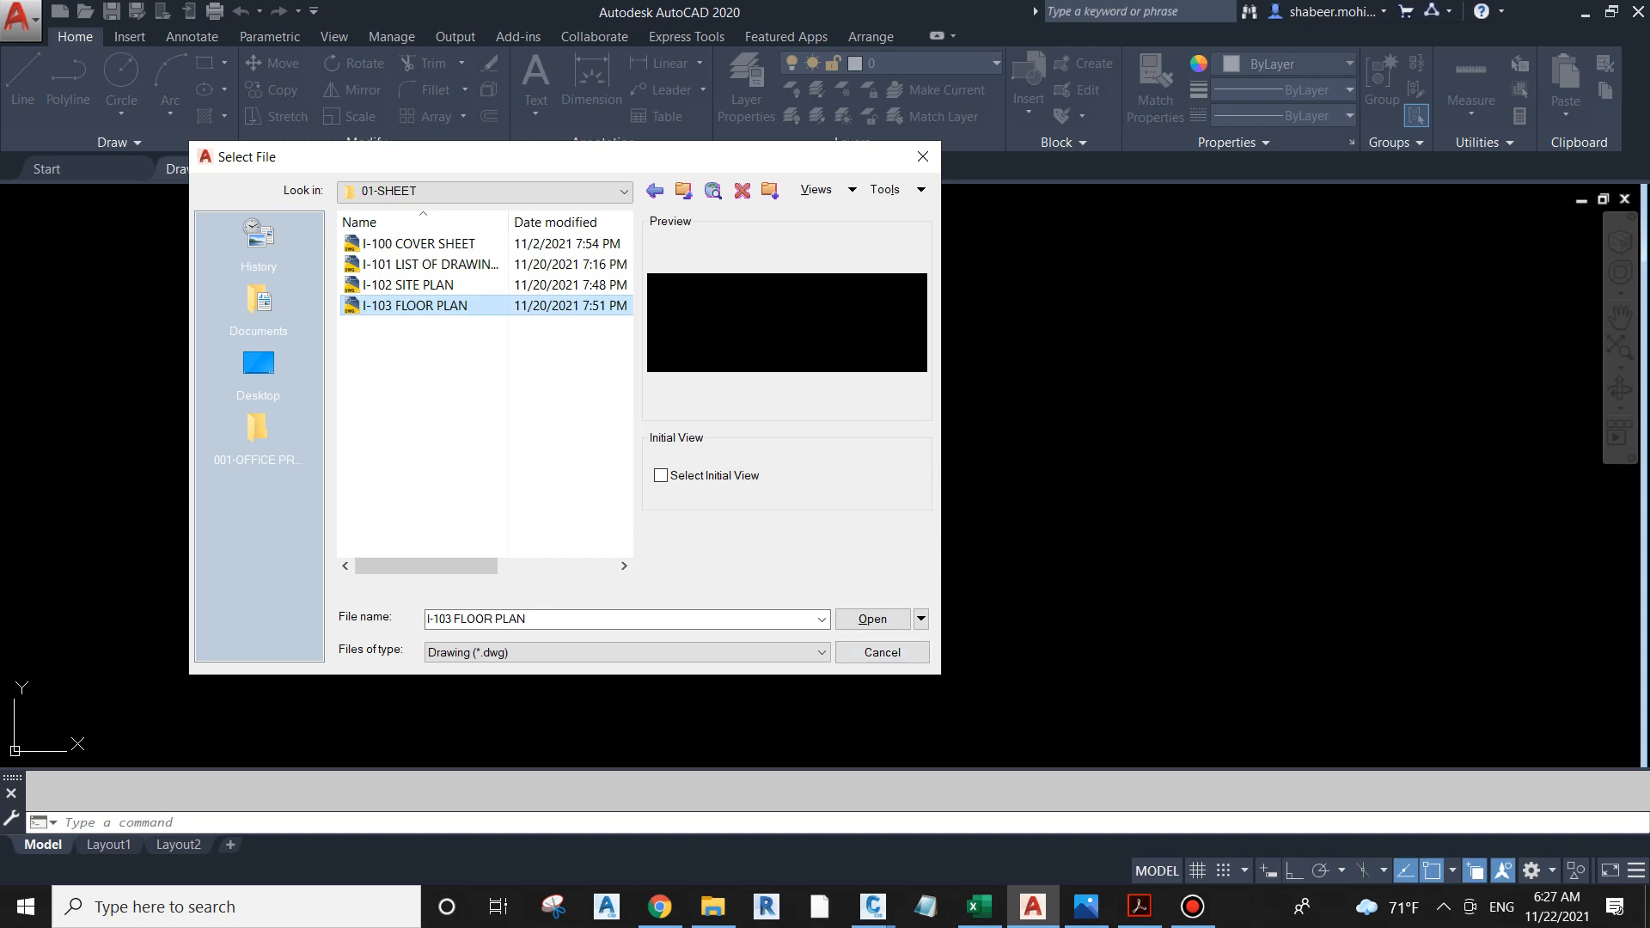
right_click(439, 305)
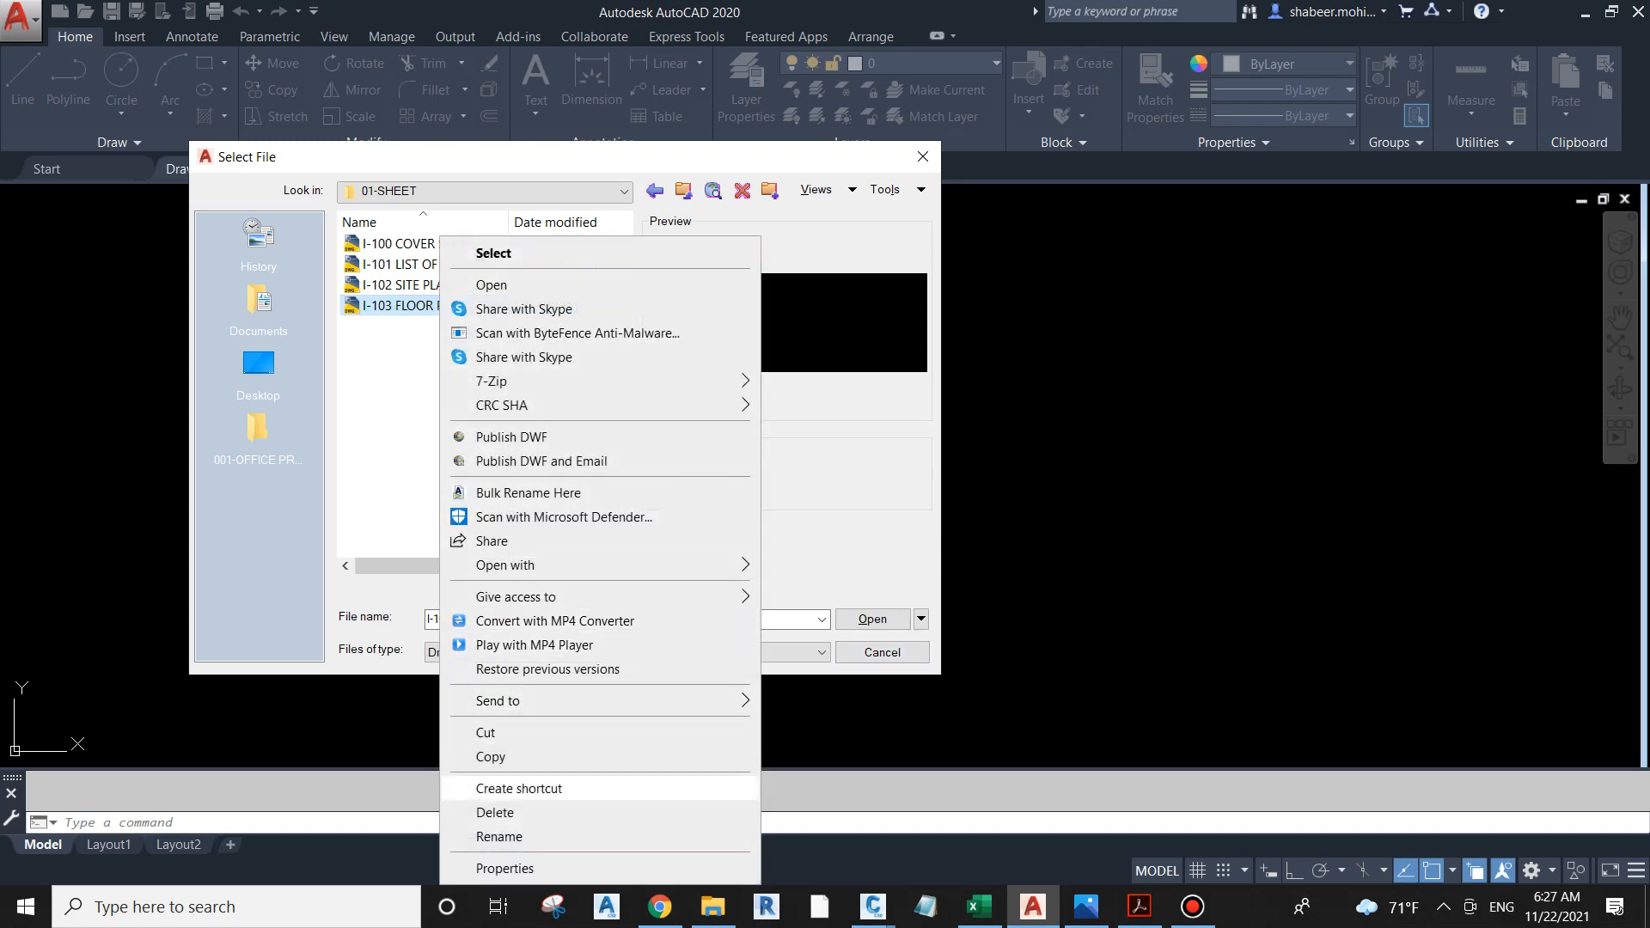
click(495, 812)
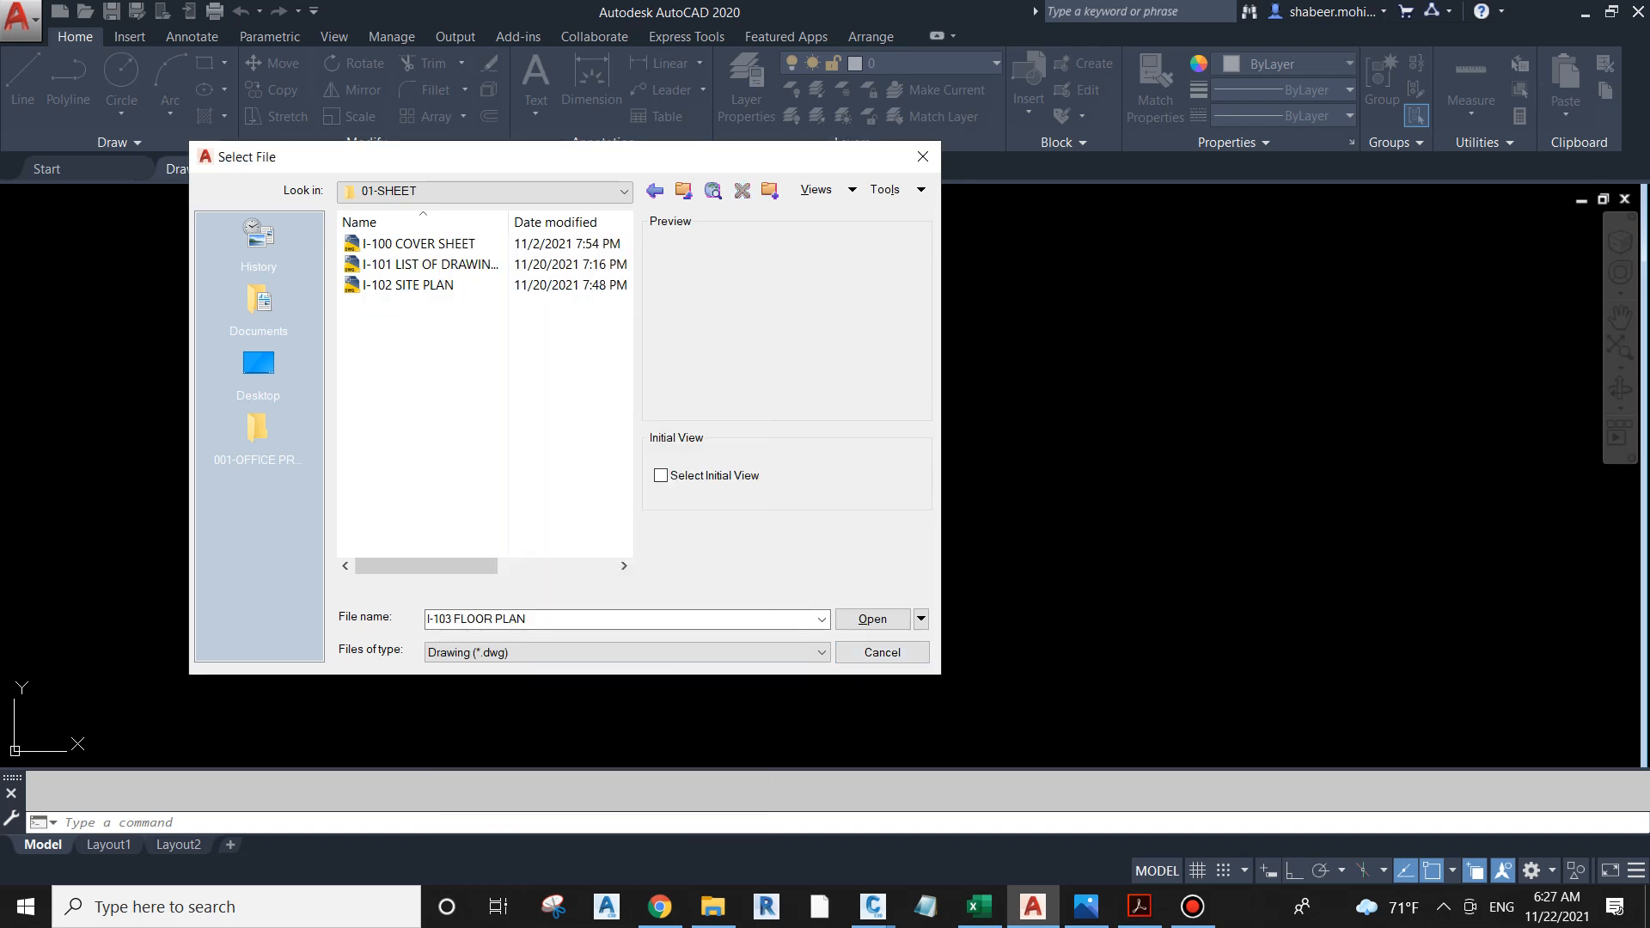
click(882, 651)
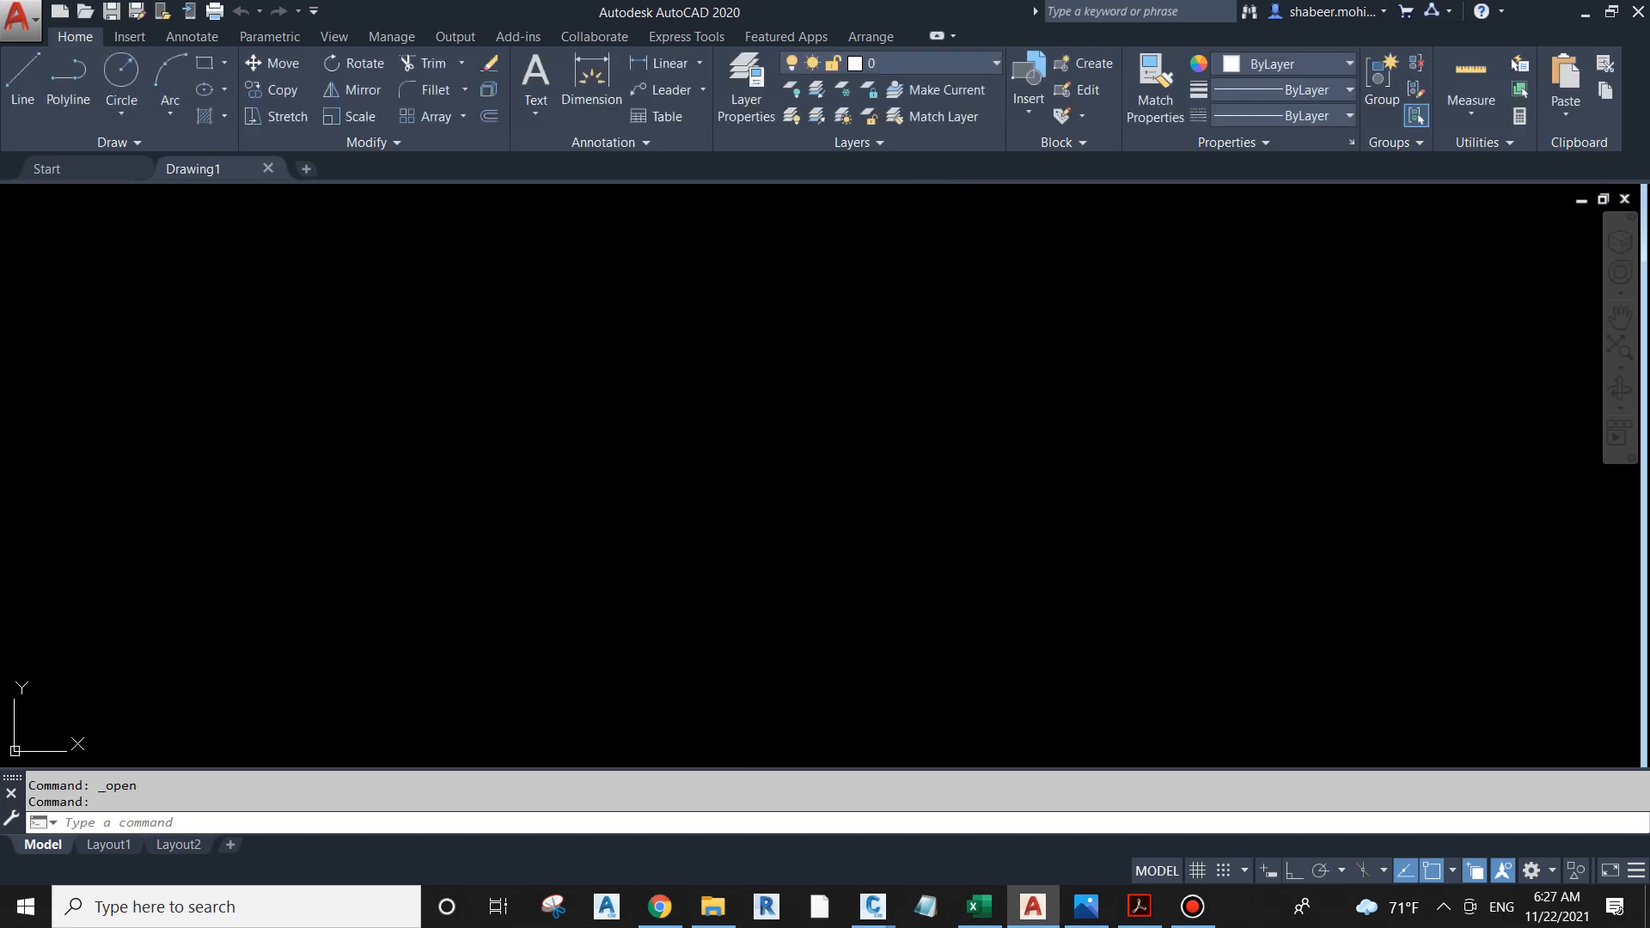
Step: Set the drawing units to Millimeters for inserted content and the length precision to 0
text(UN)
key(Return)
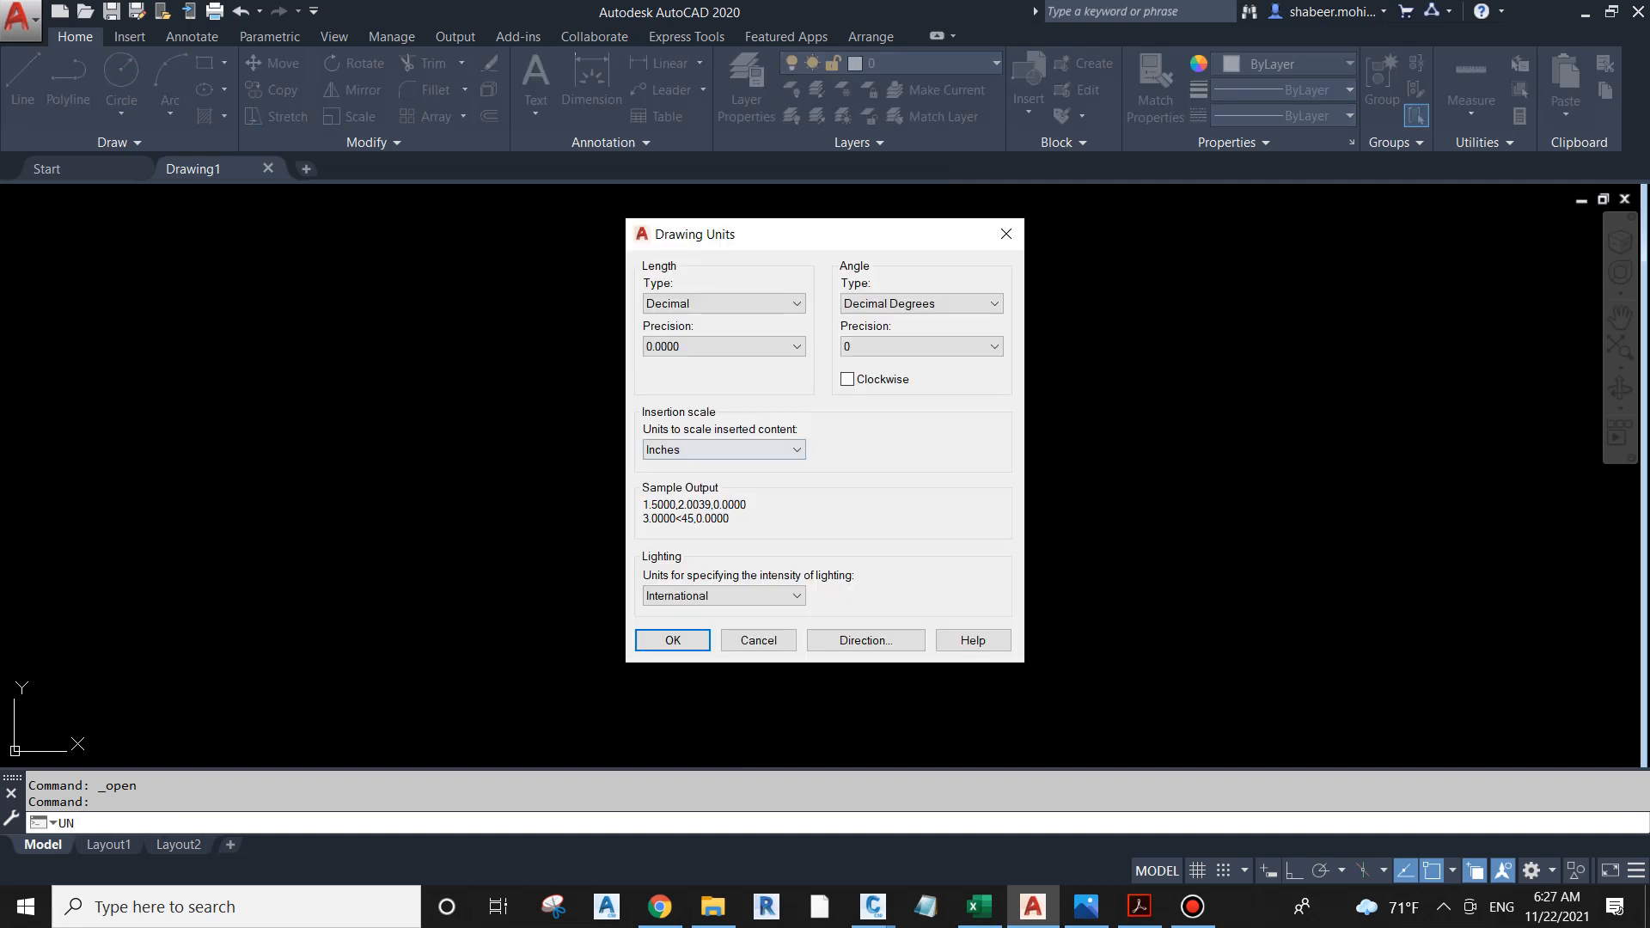
click(724, 450)
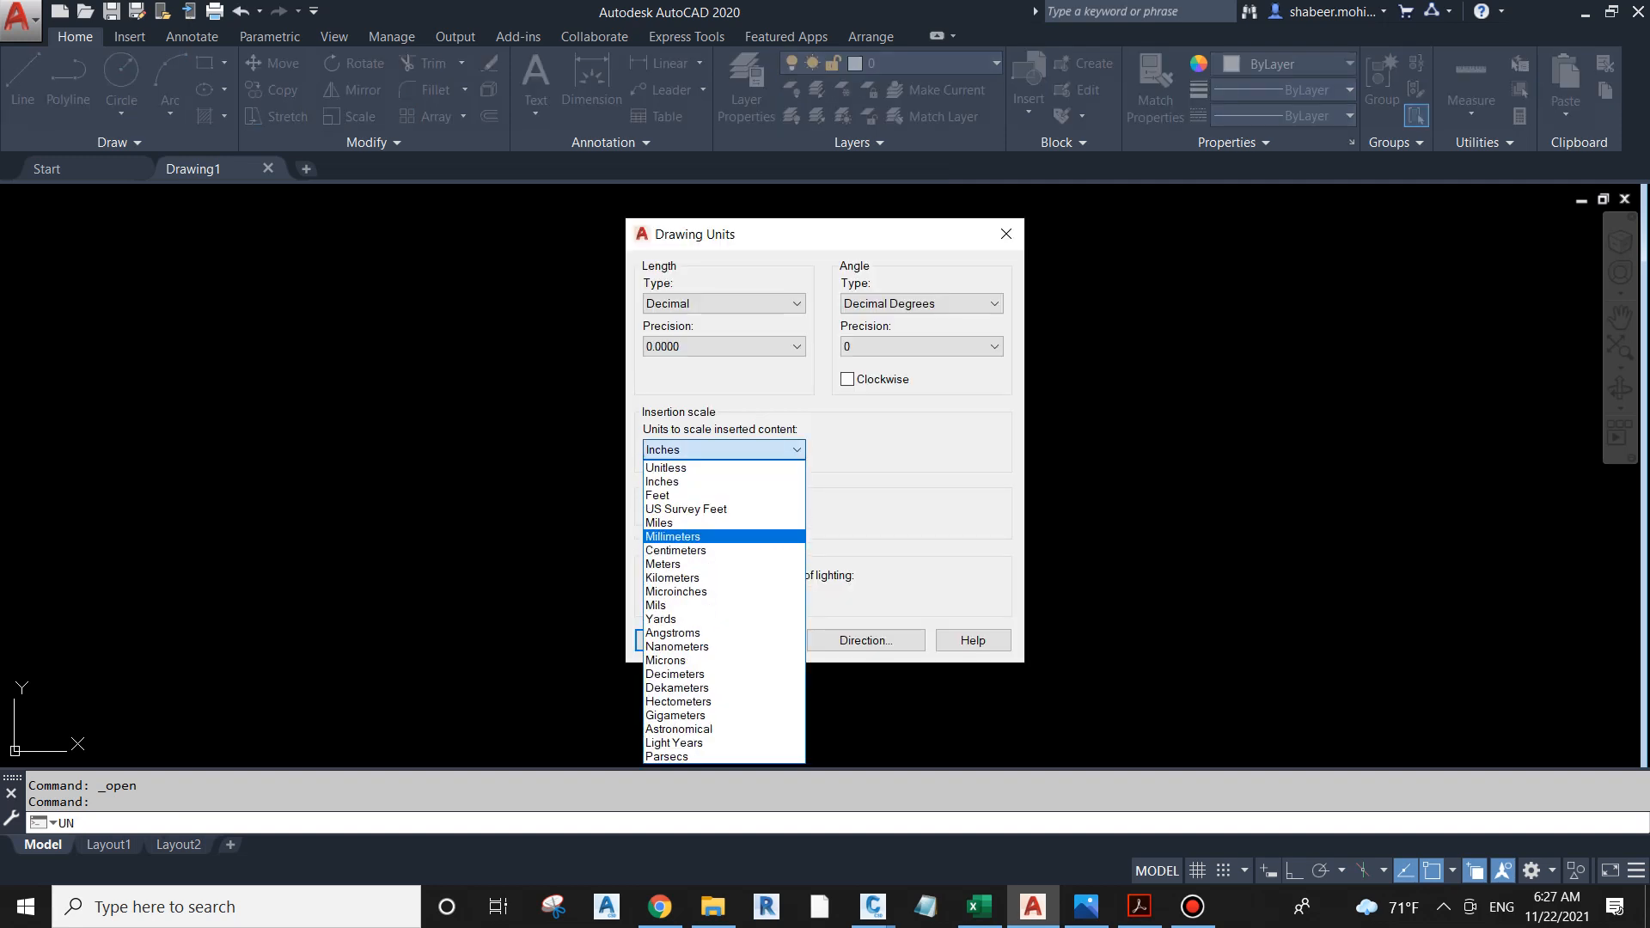
key(Return)
click(725, 346)
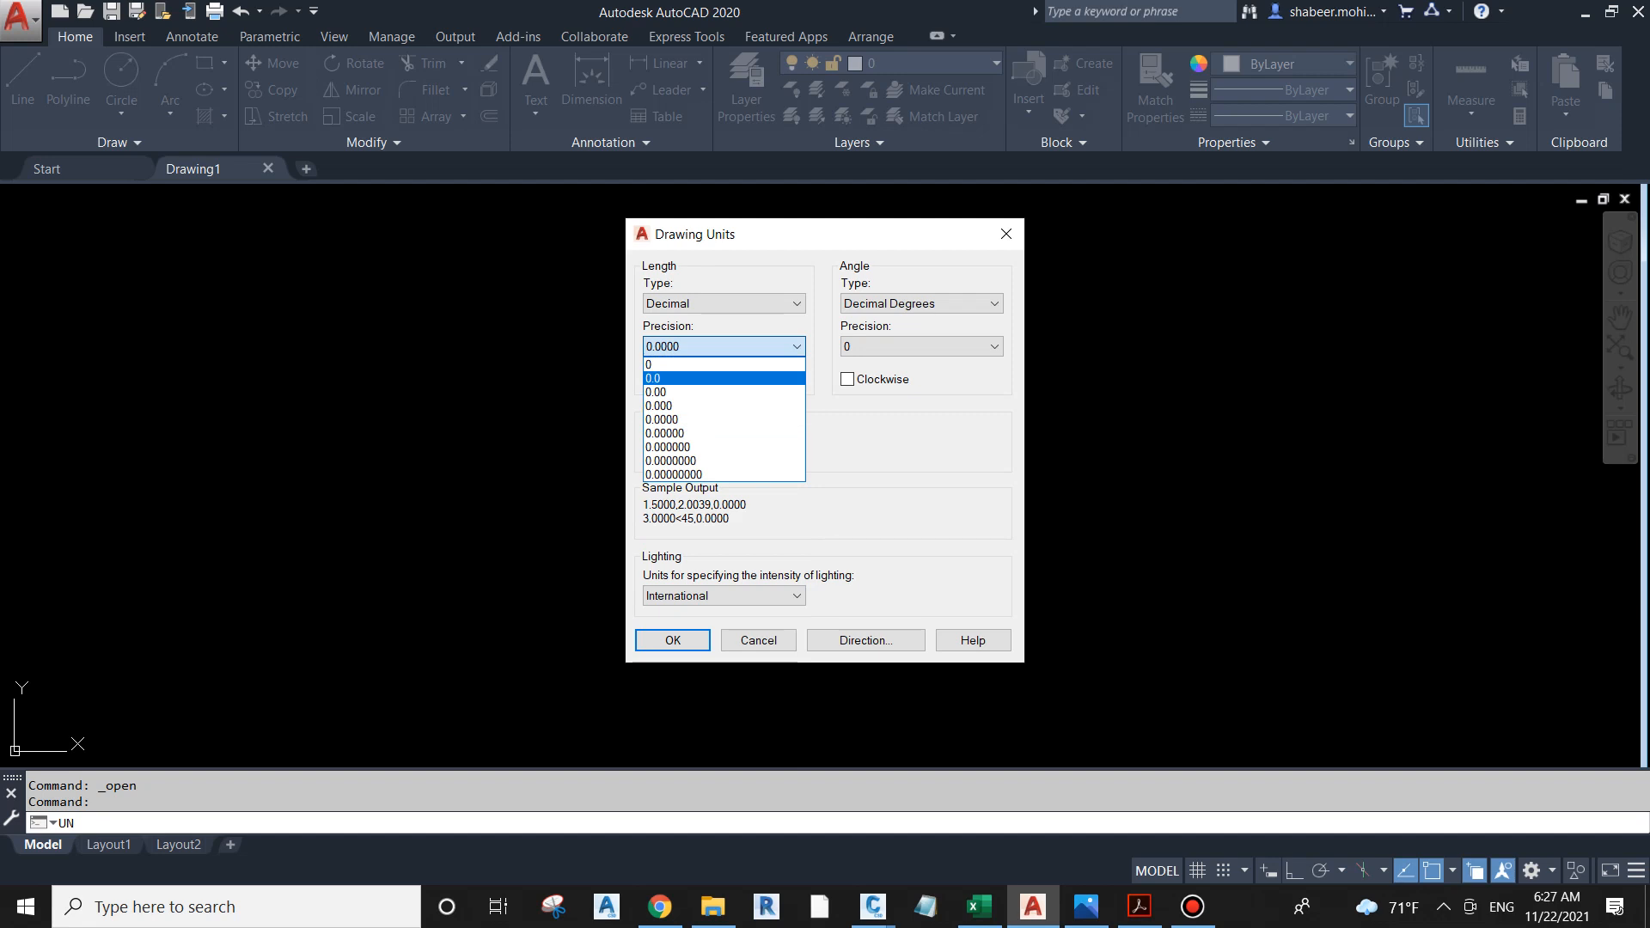
click(724, 365)
click(667, 639)
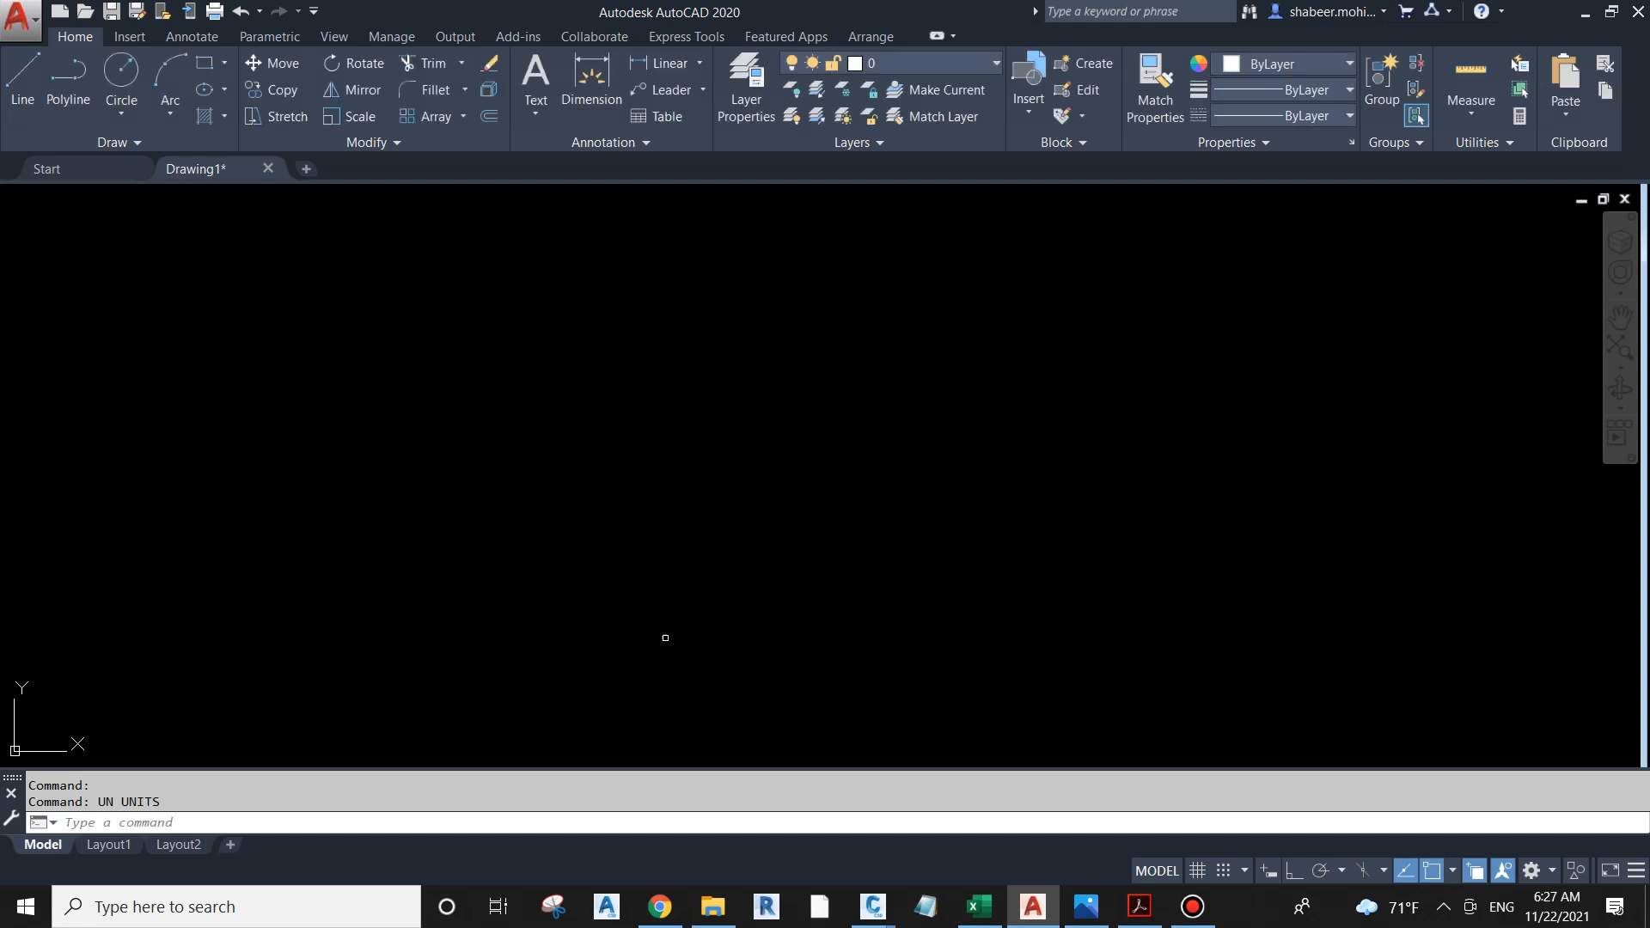
Step: Delete Layout2 from the new drawing, confirming its permanent removal
right_click(191, 844)
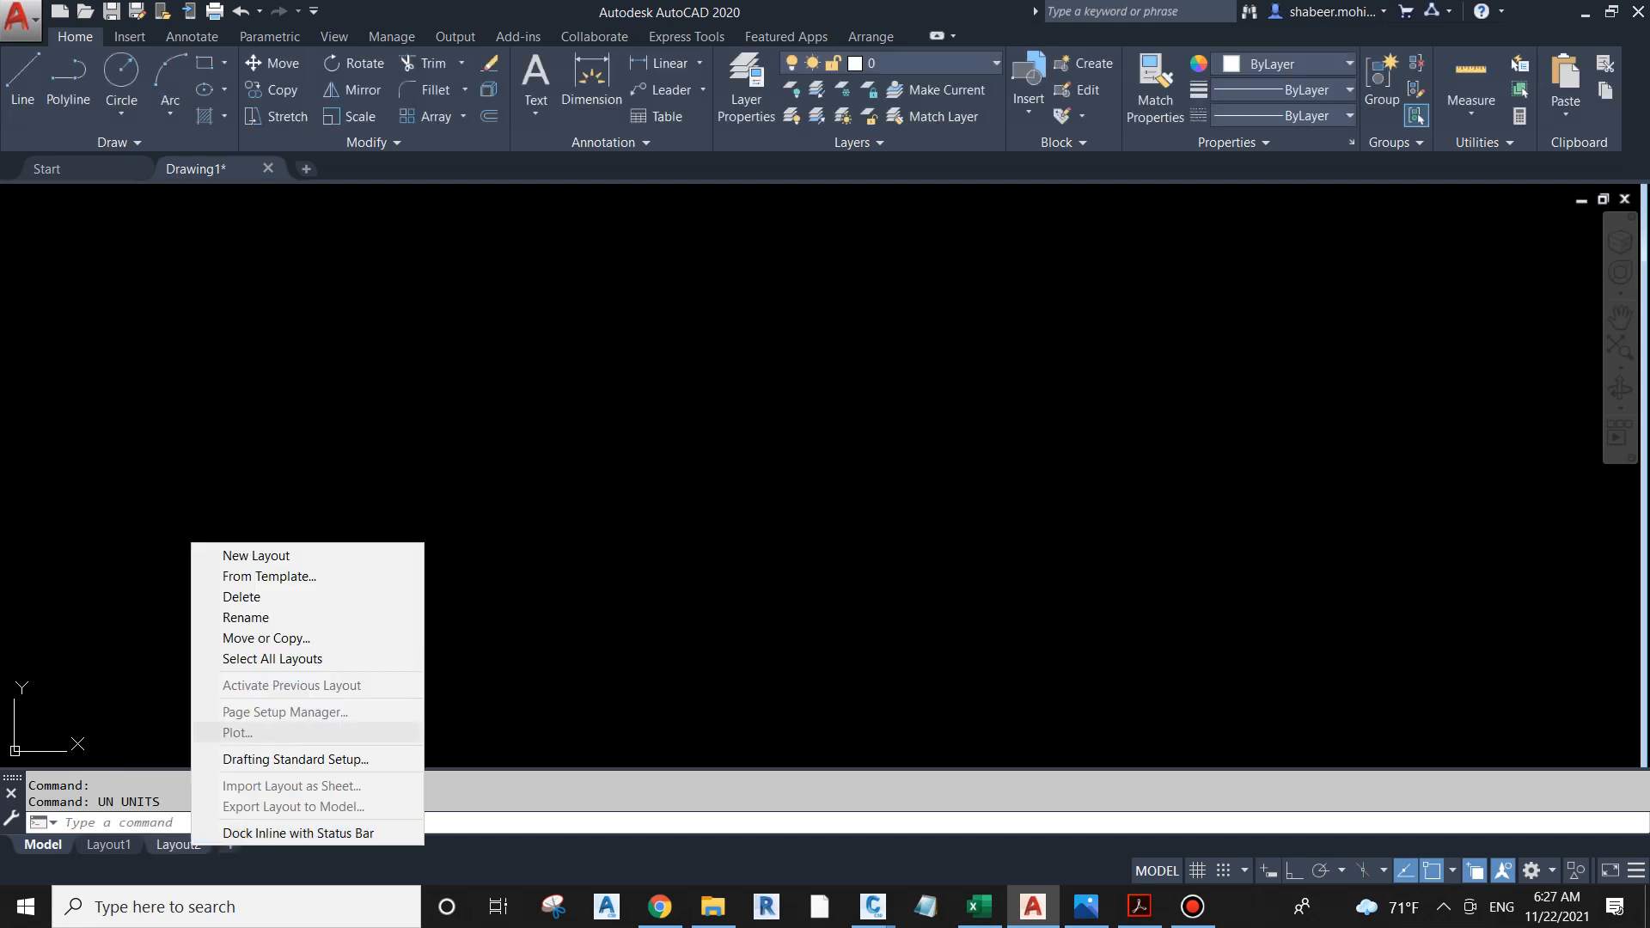
click(242, 596)
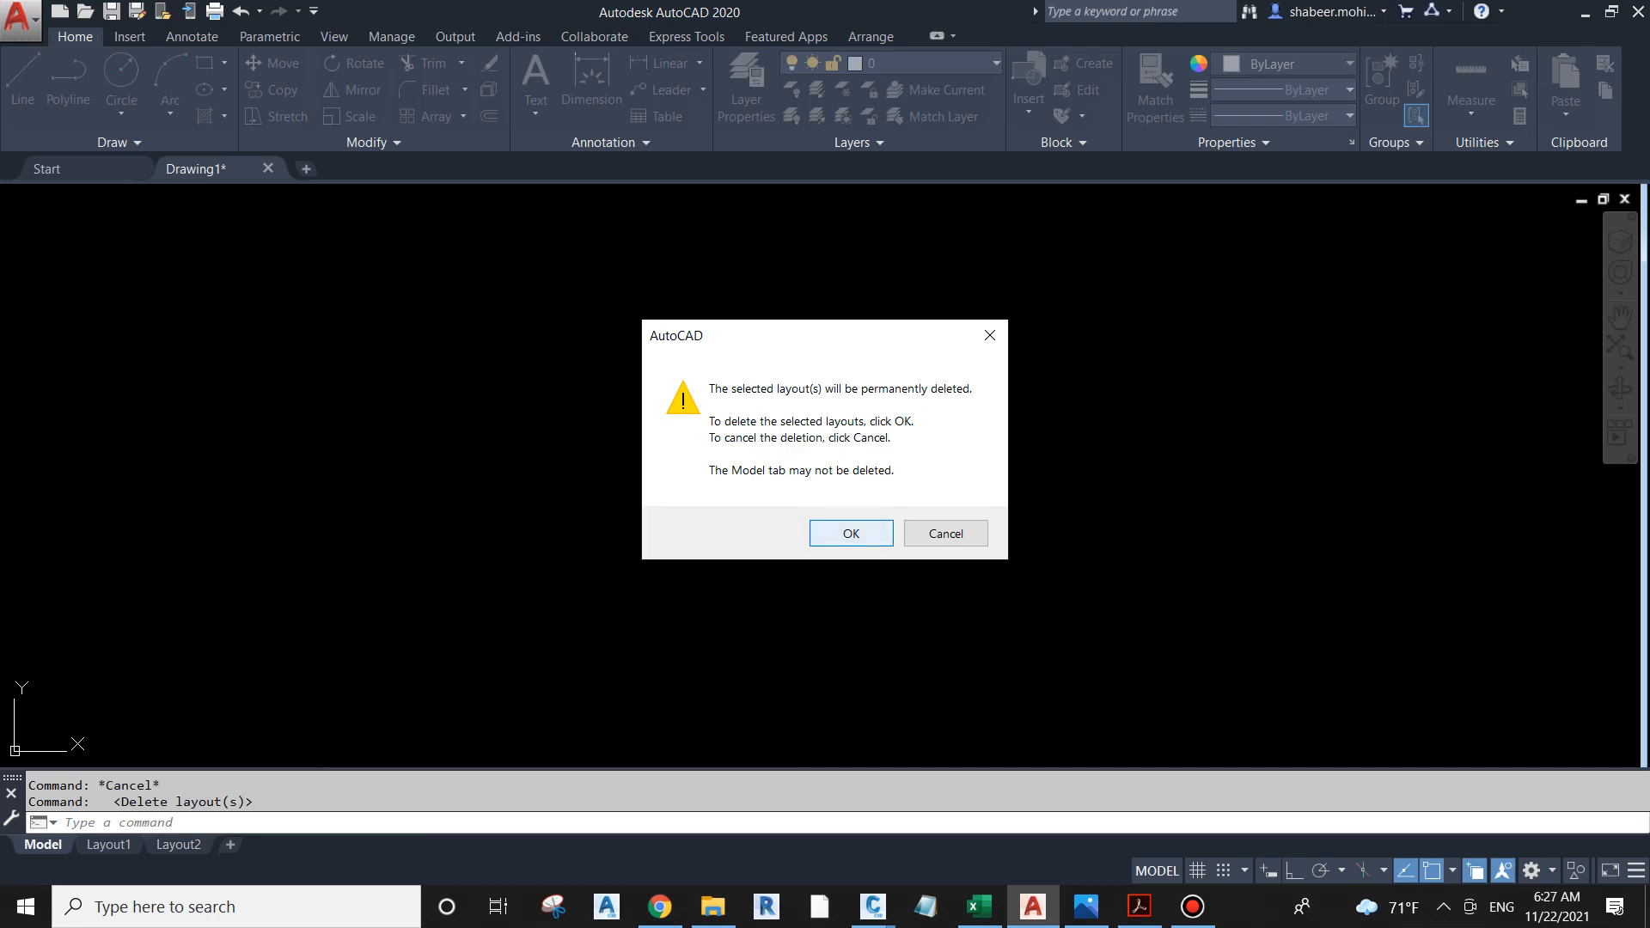
click(829, 533)
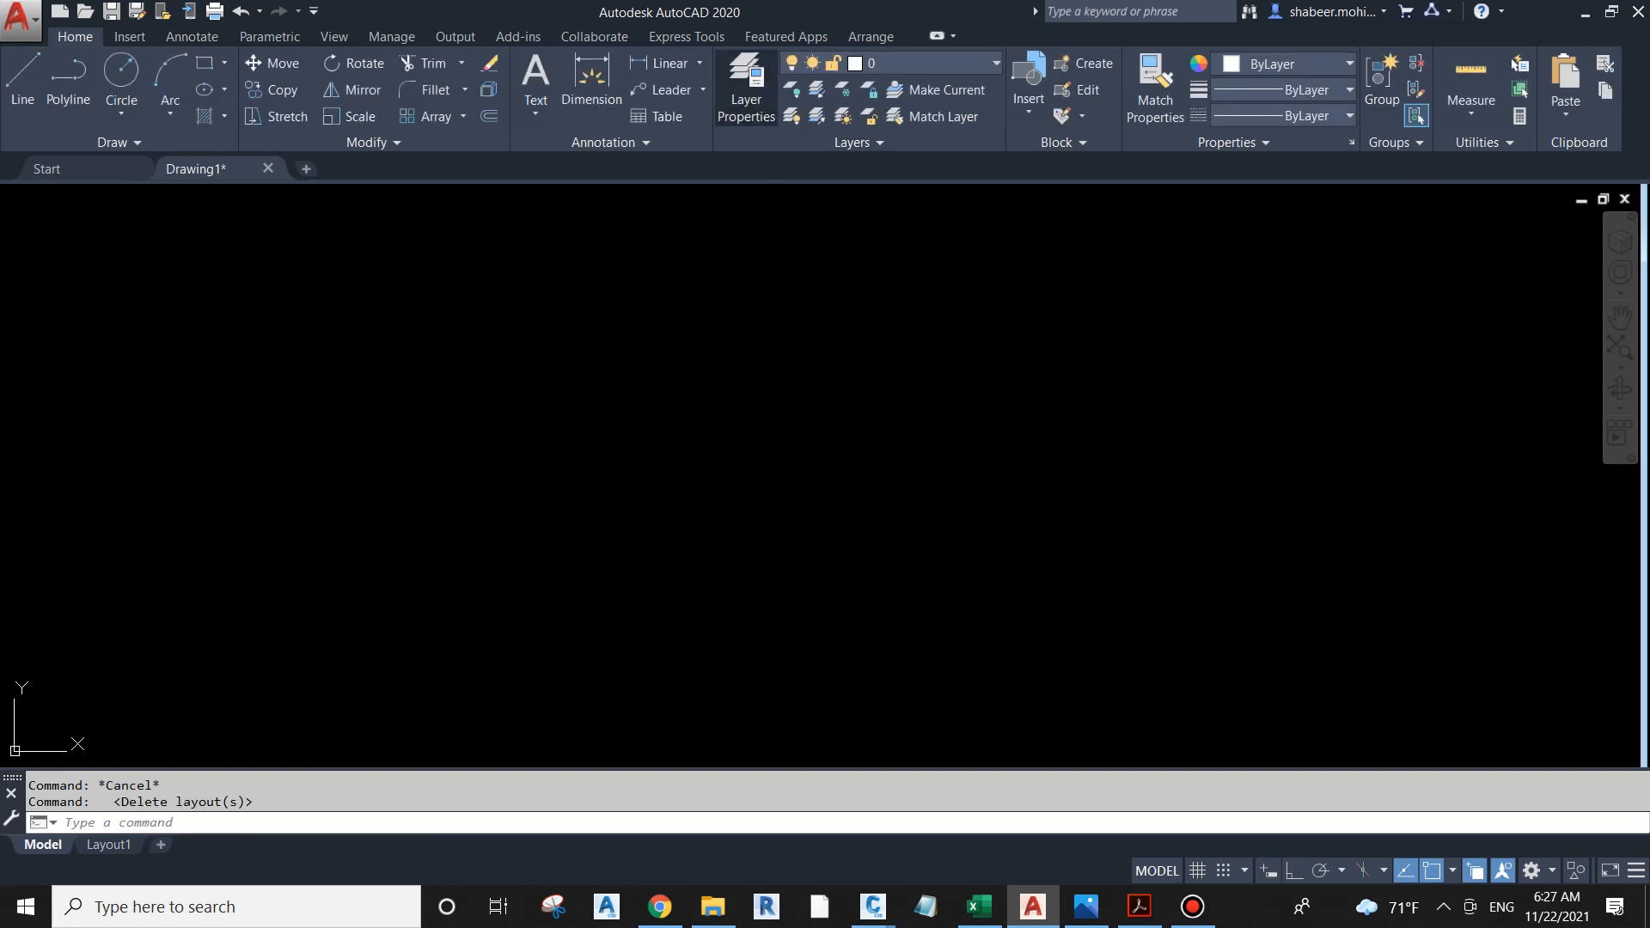
Step: Create a new layer named XREF, make it the current layer and close the layer manager
click(746, 86)
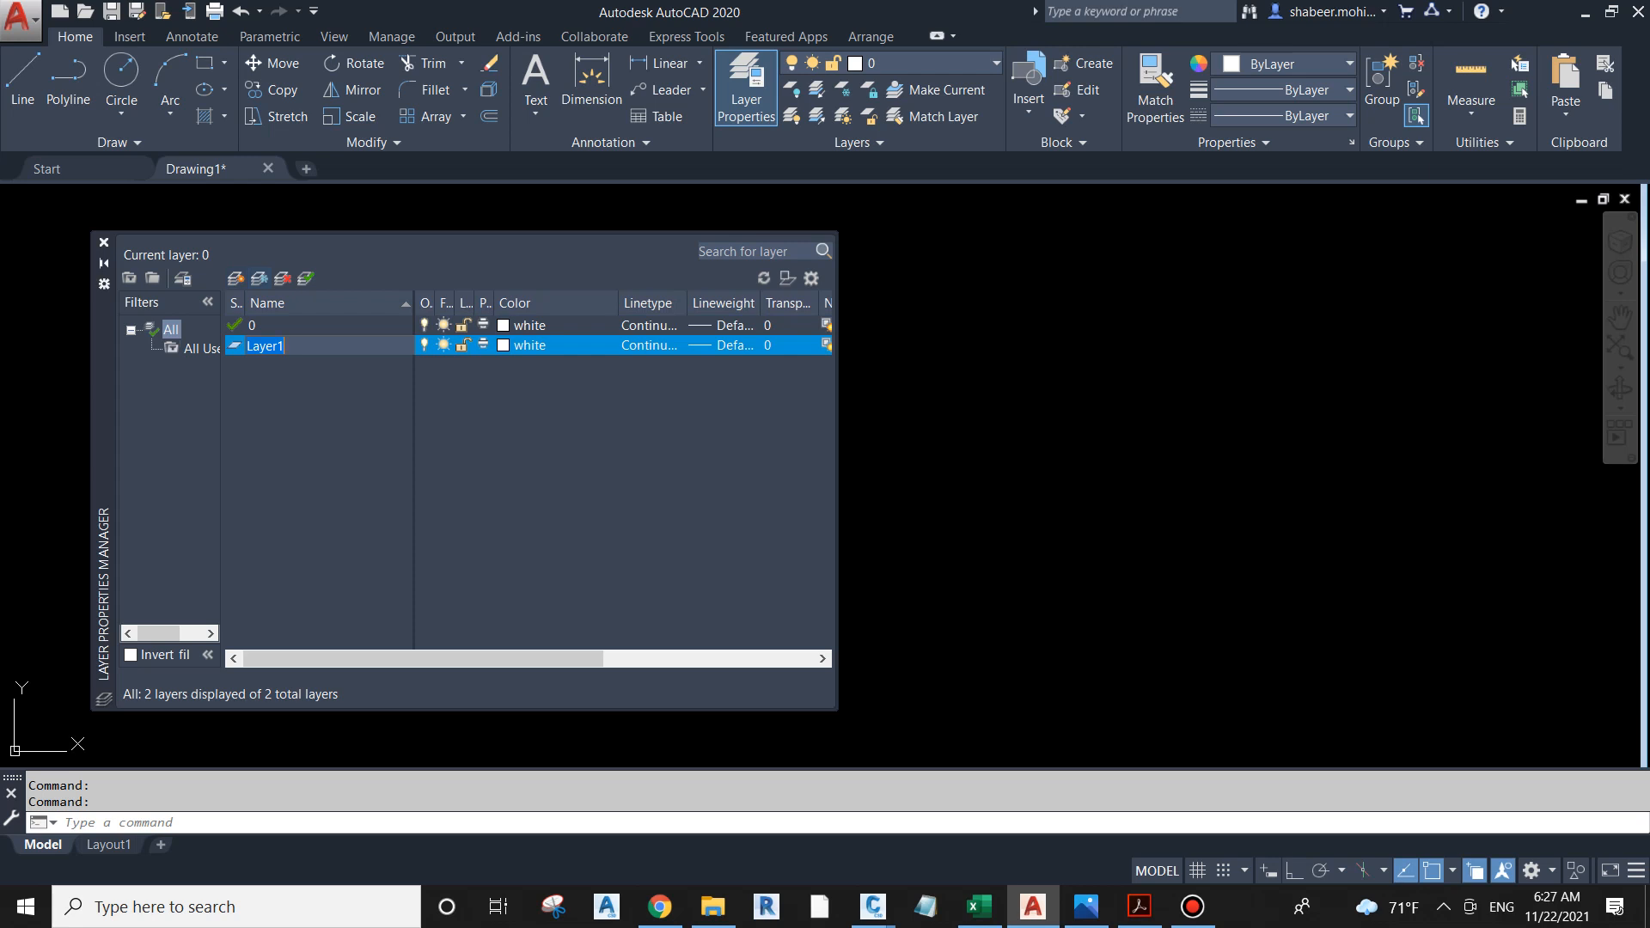
text(XREF)
click(306, 279)
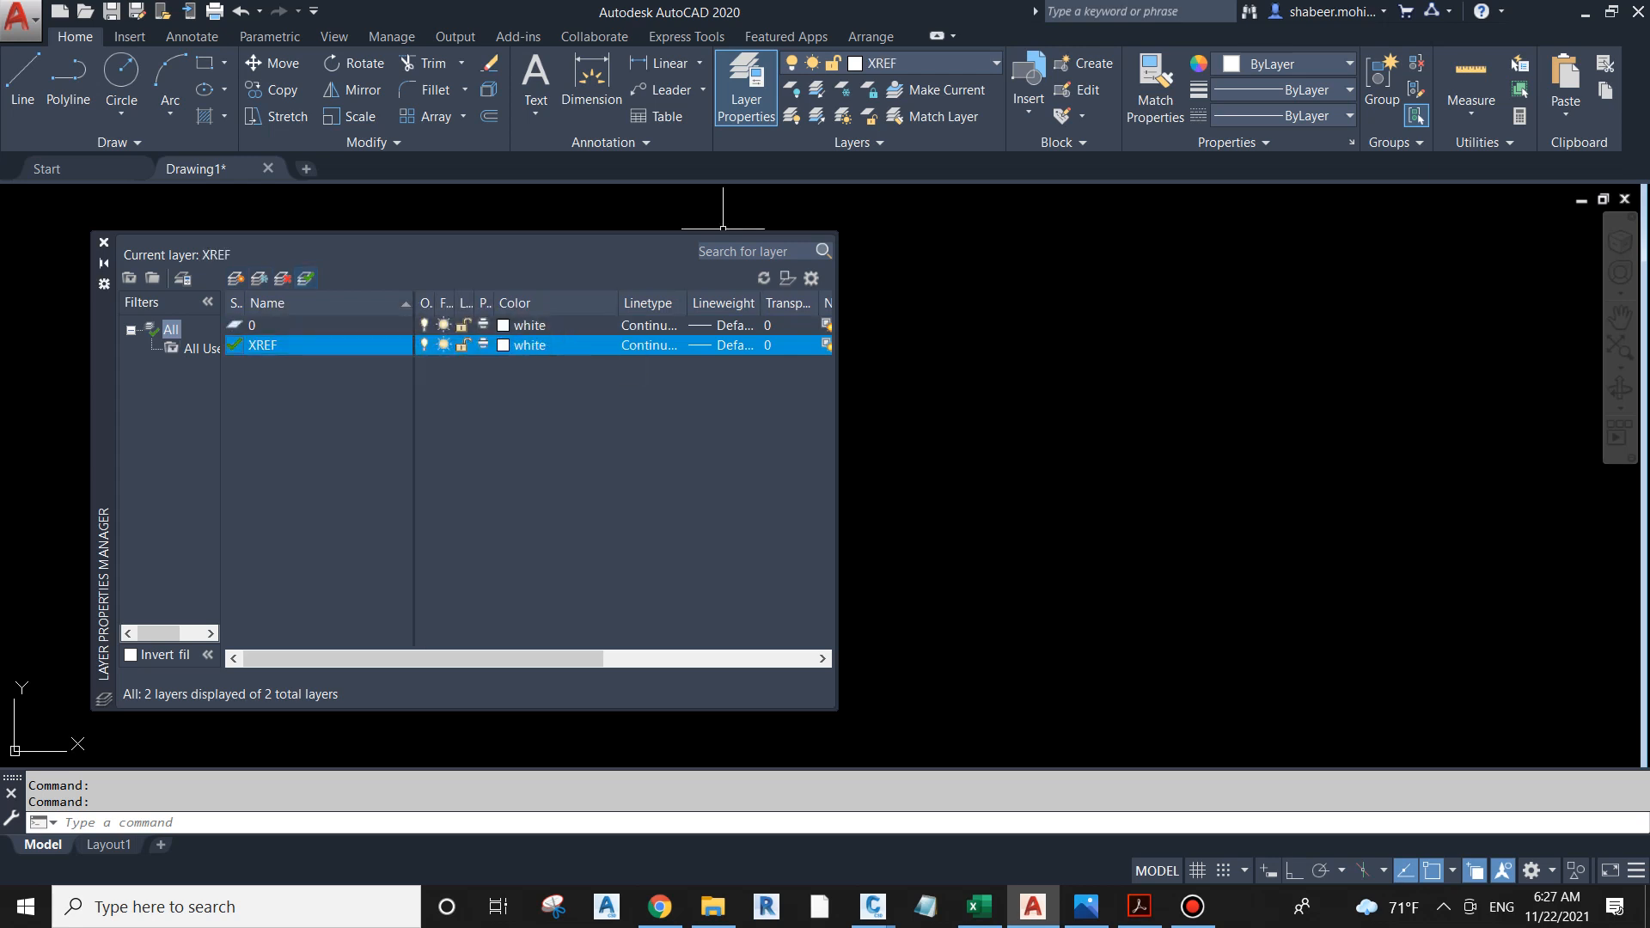
click(104, 242)
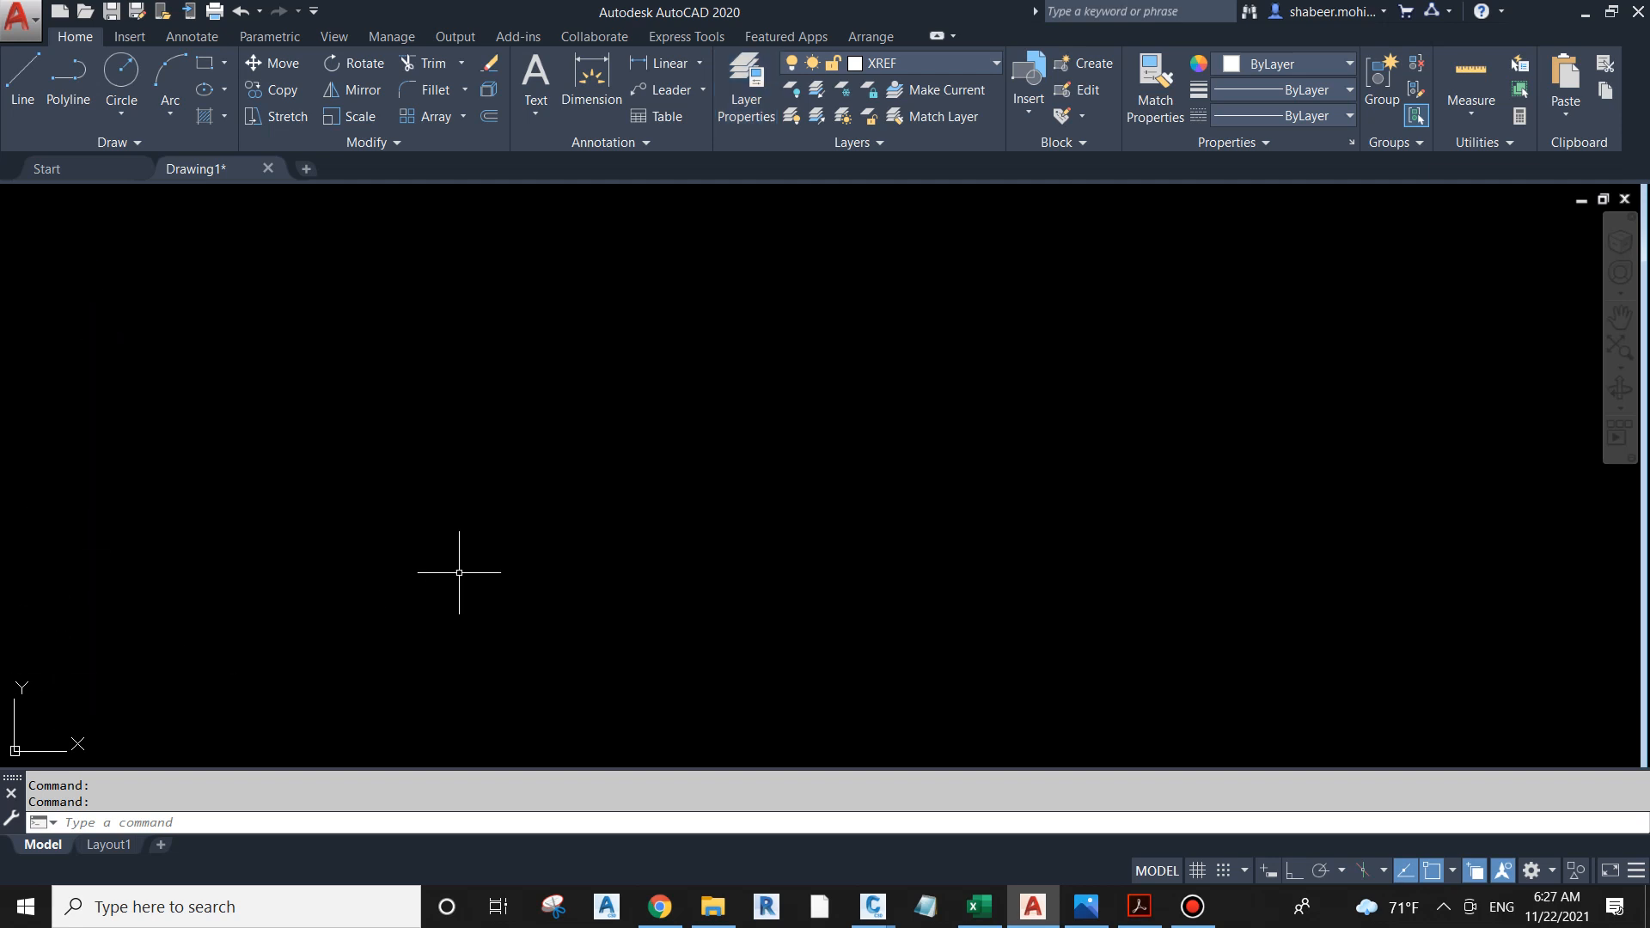
Step: Rename the Layout1 layout to I-102 FLOOR PLAN
right_click(102, 848)
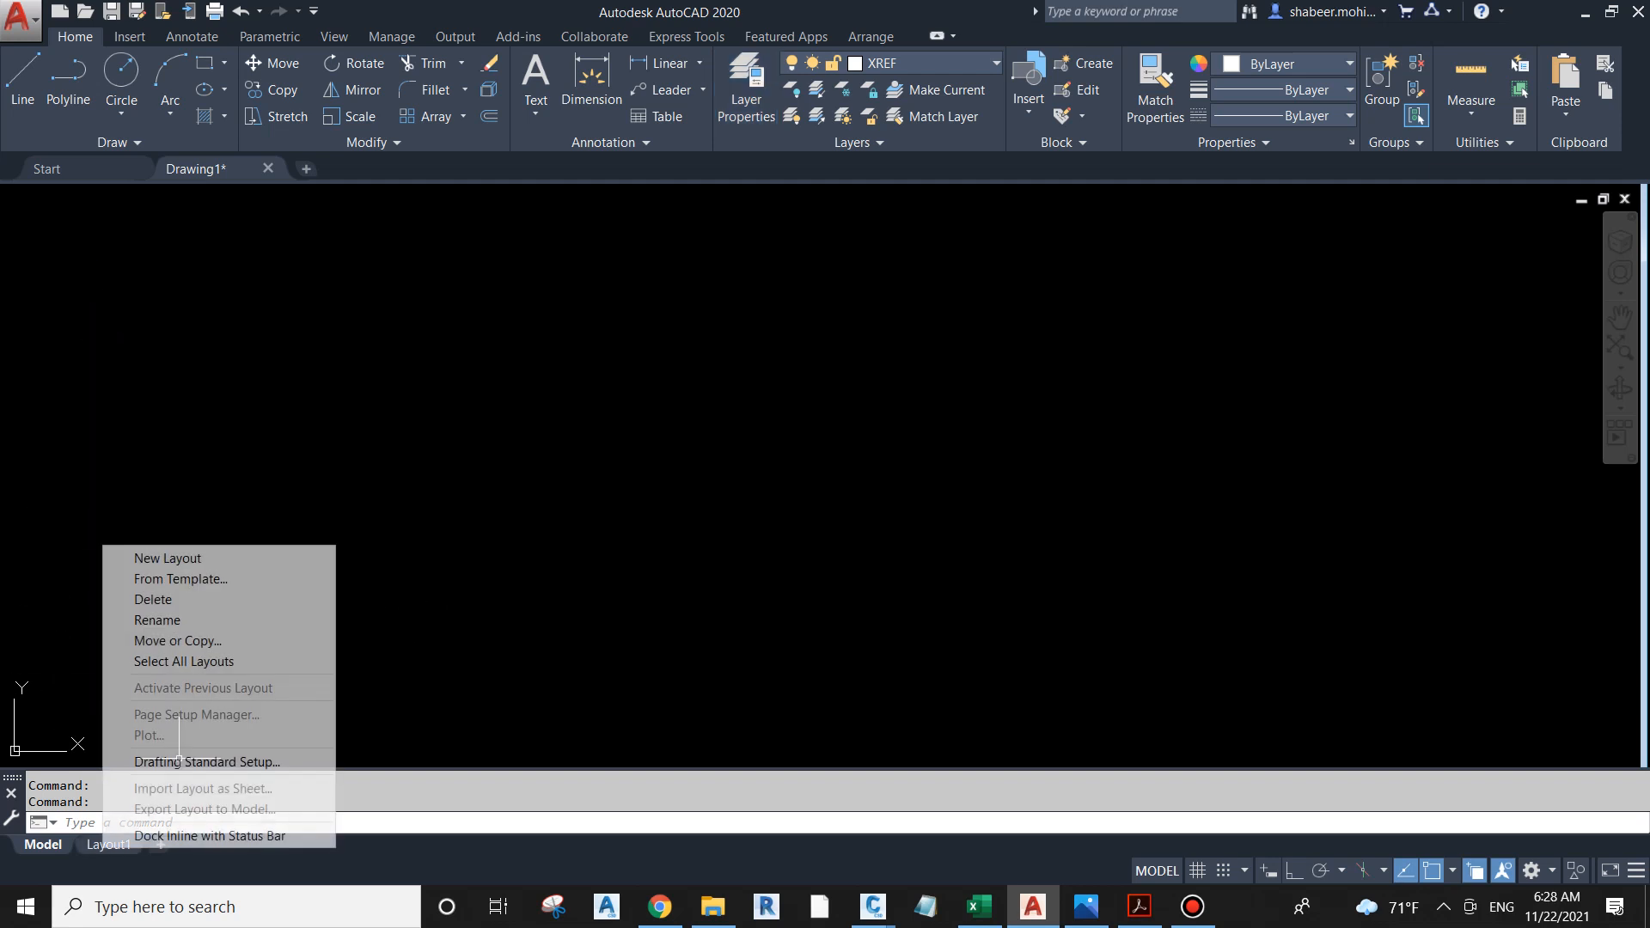
click(159, 619)
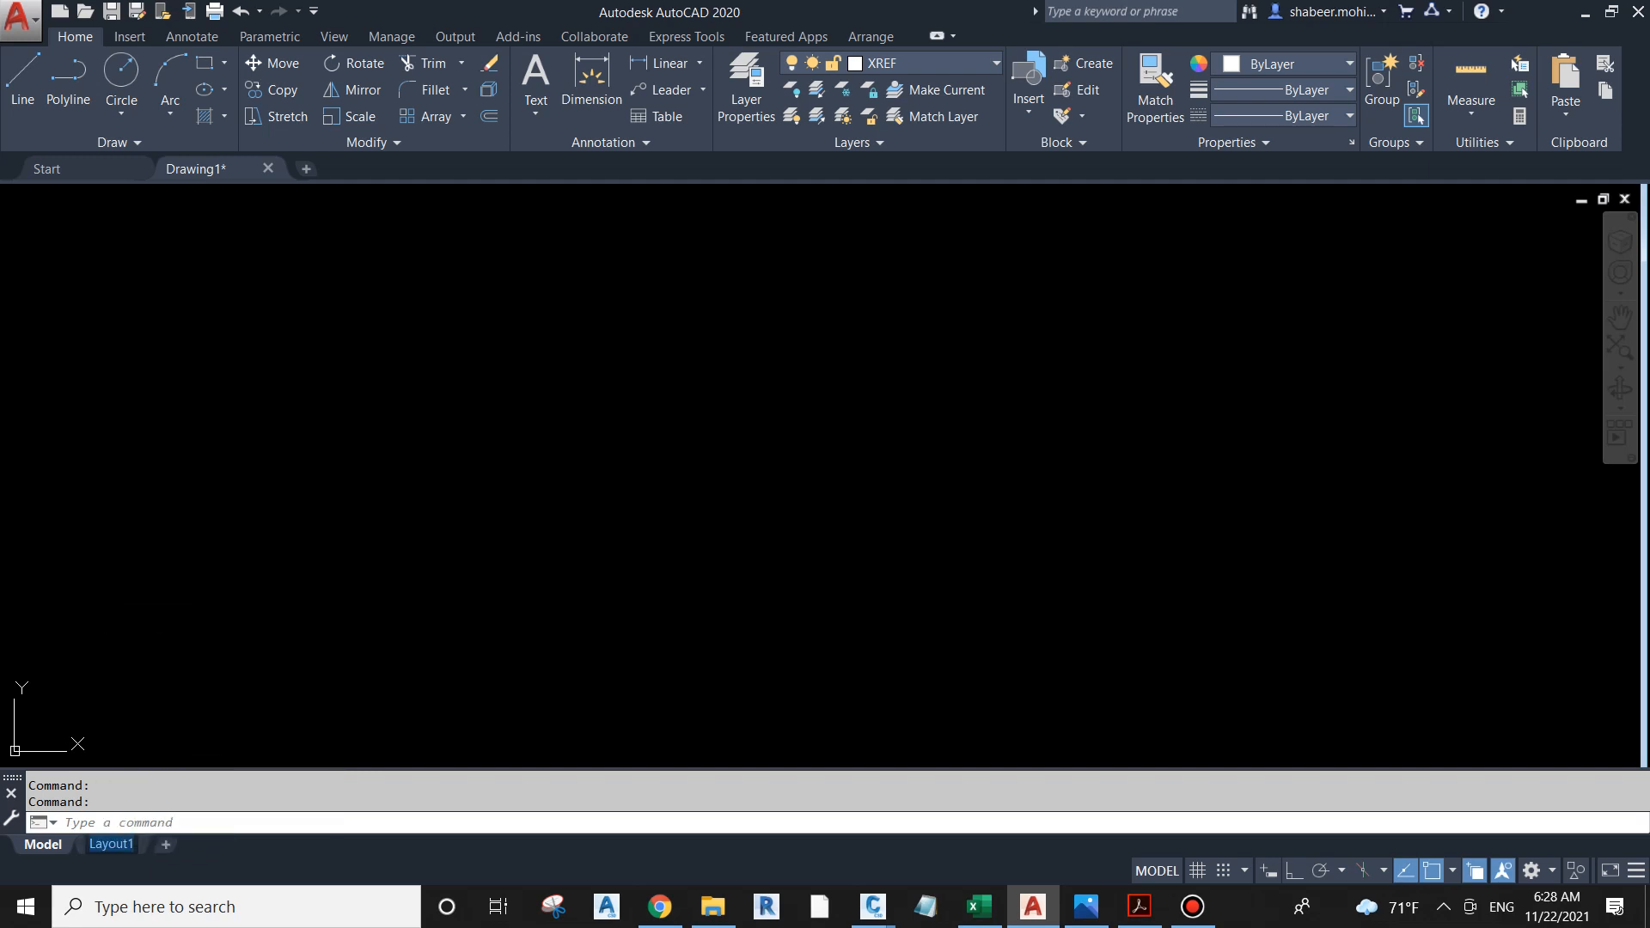
text(I-102 FLOOR PLAN)
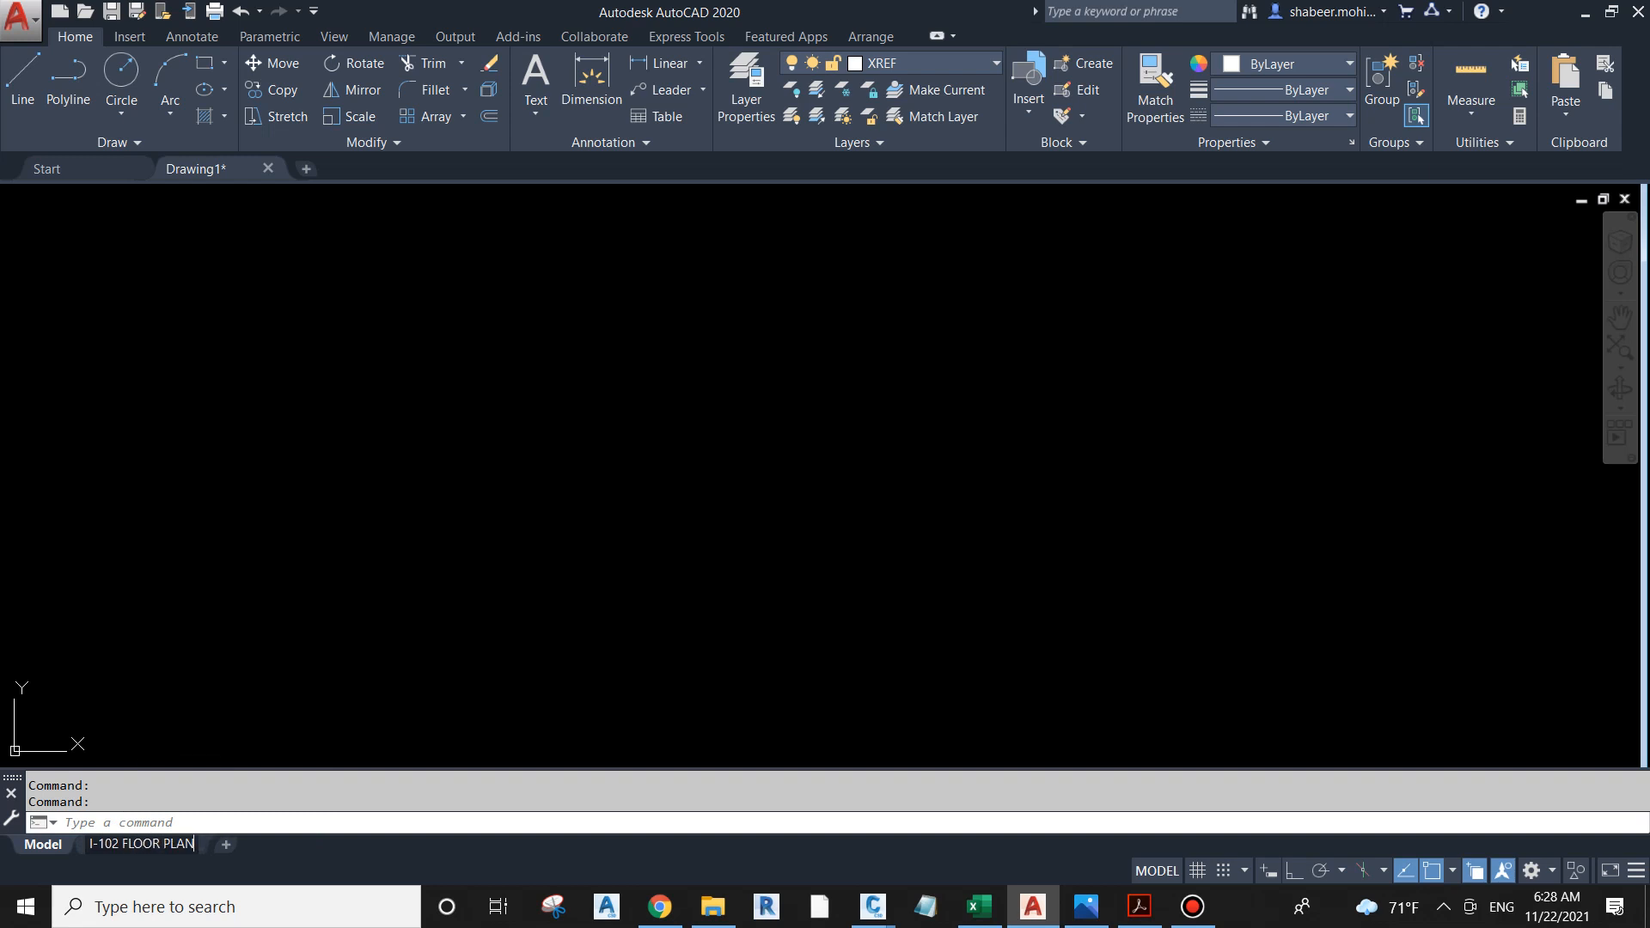
click(637, 428)
click(581, 472)
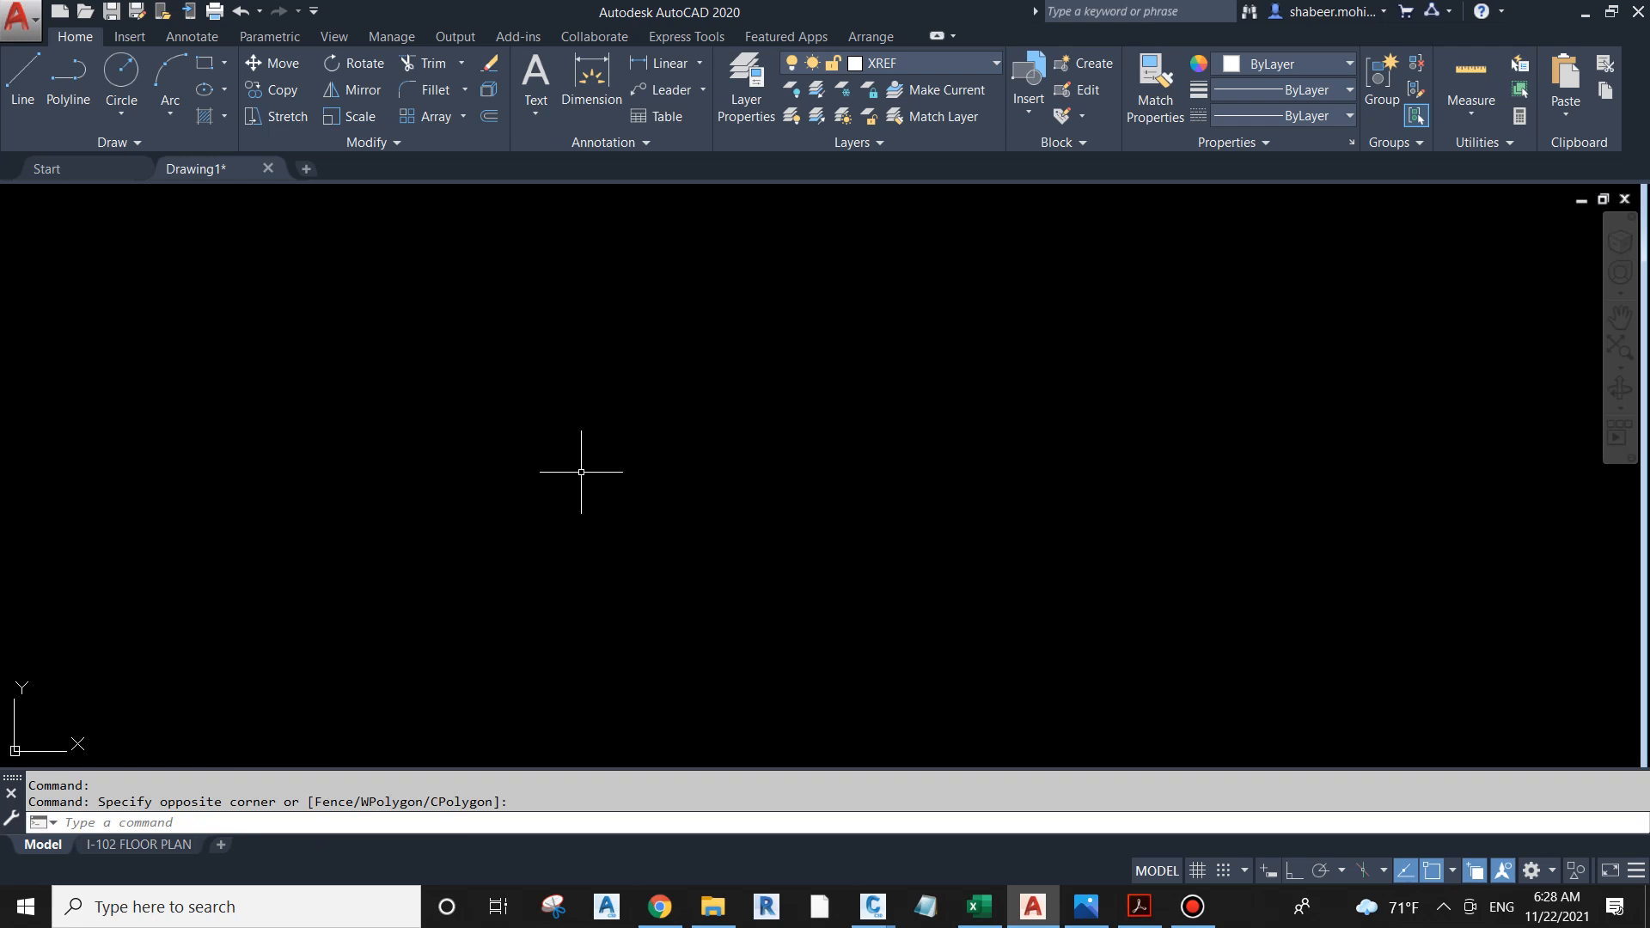
Step: Attach I-FLOOR PLAN from the 00-PLANS folder as an overlay reference with a relative path, insertion point 0,0,0 and scale 1
text(XR)
key(Return)
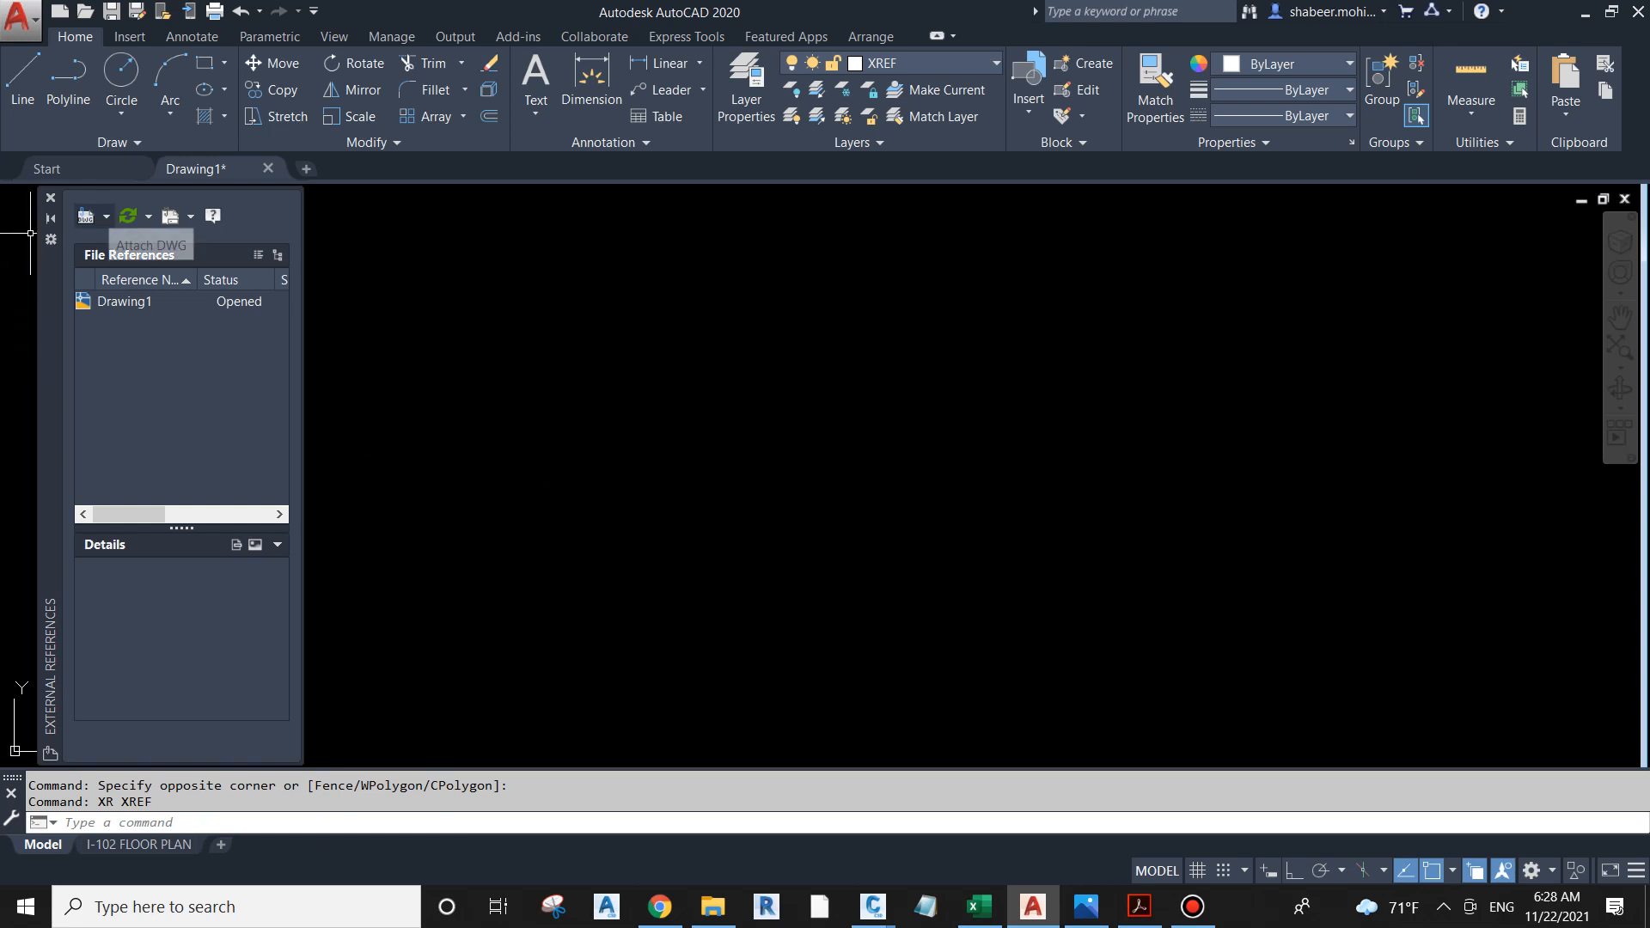
click(106, 217)
click(145, 243)
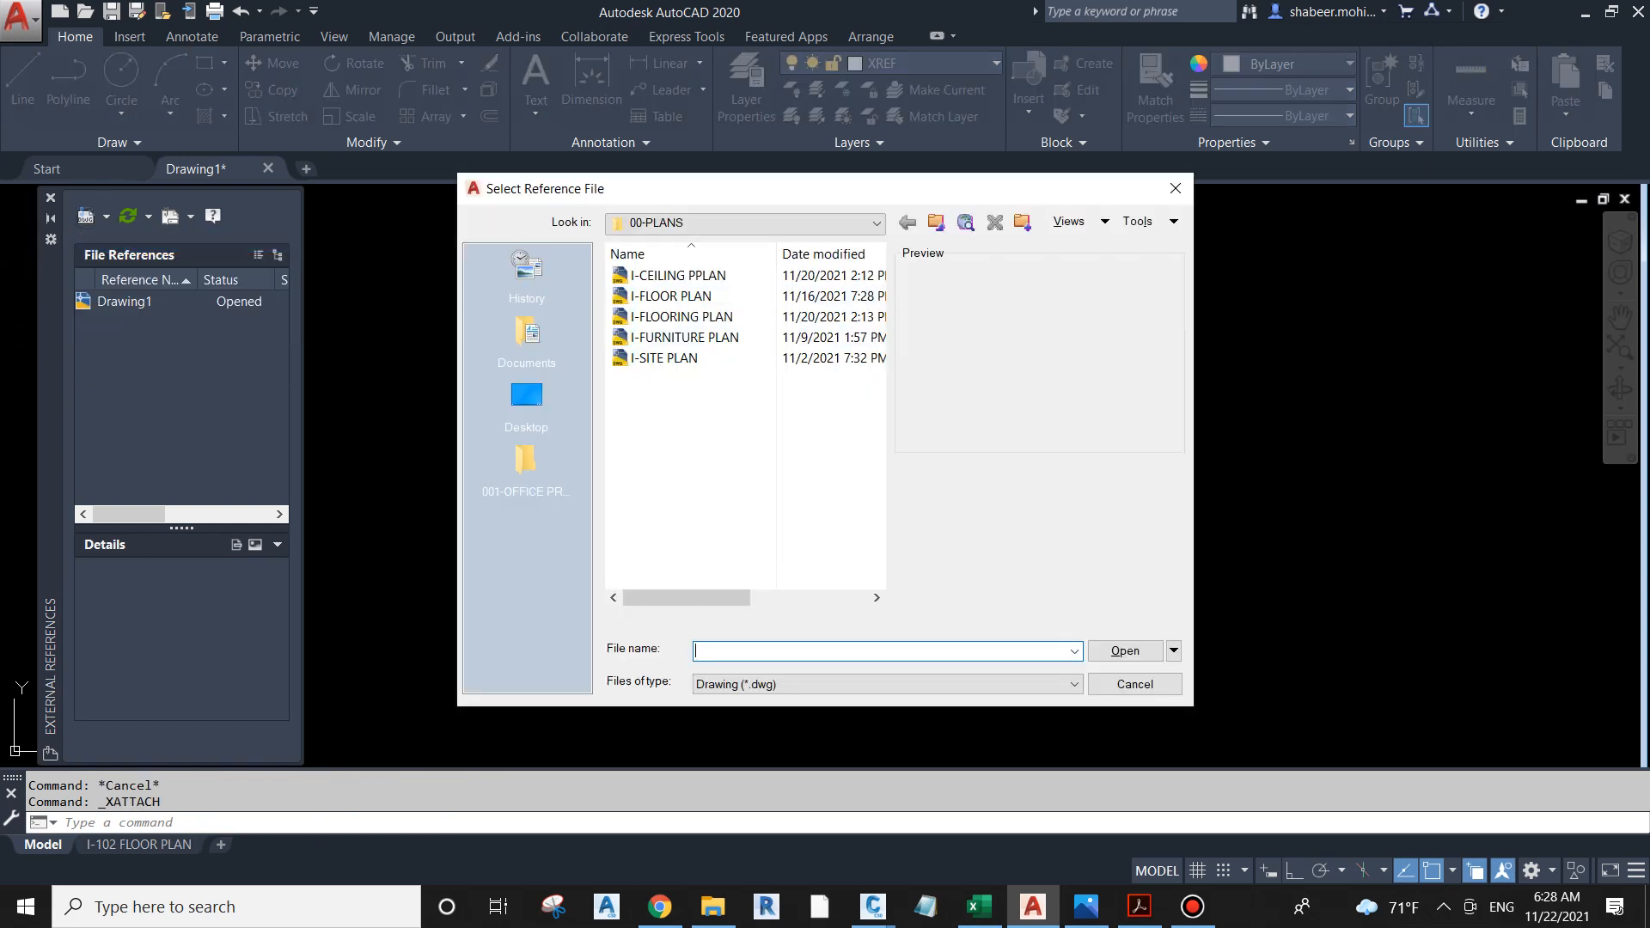
click(675, 297)
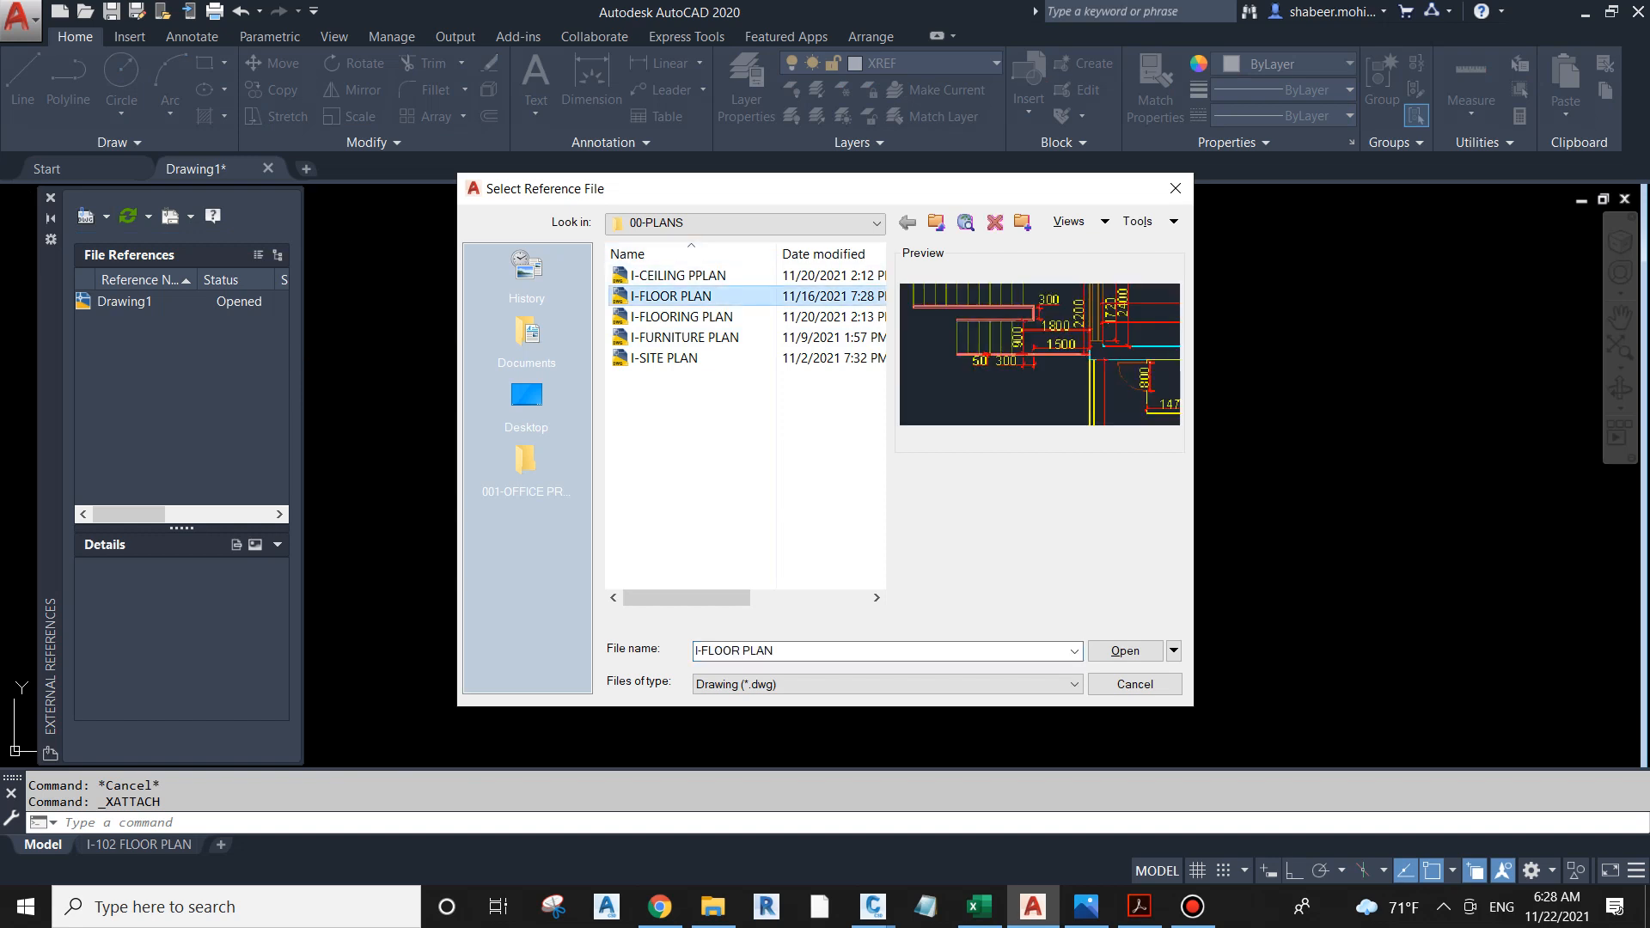
key(Return)
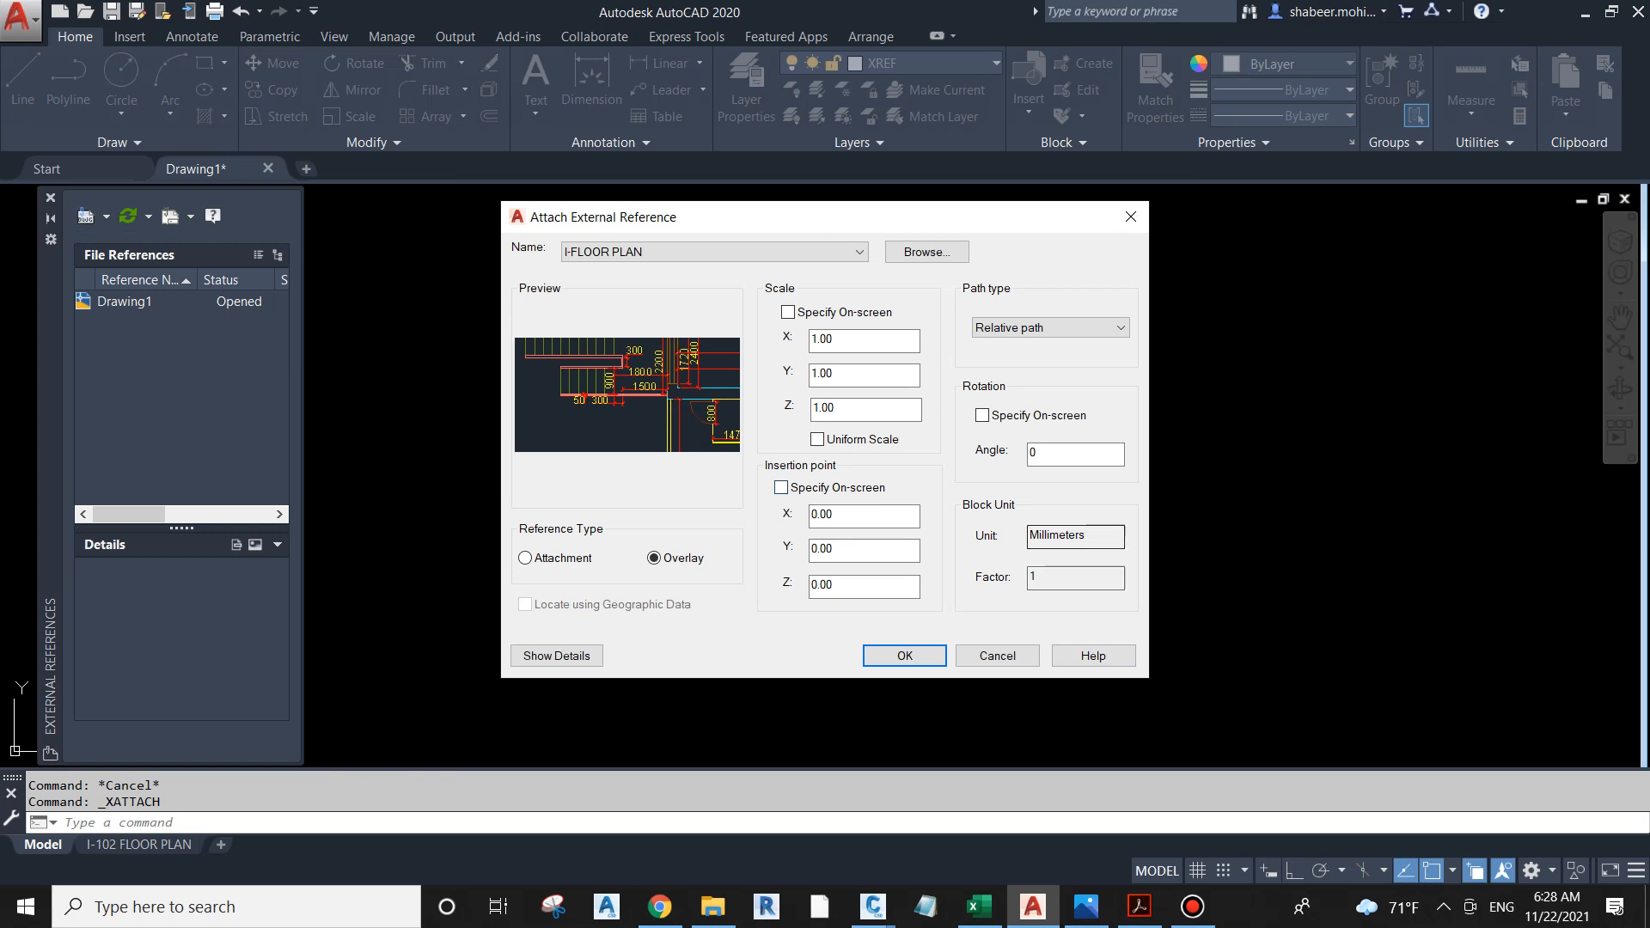
key(Return)
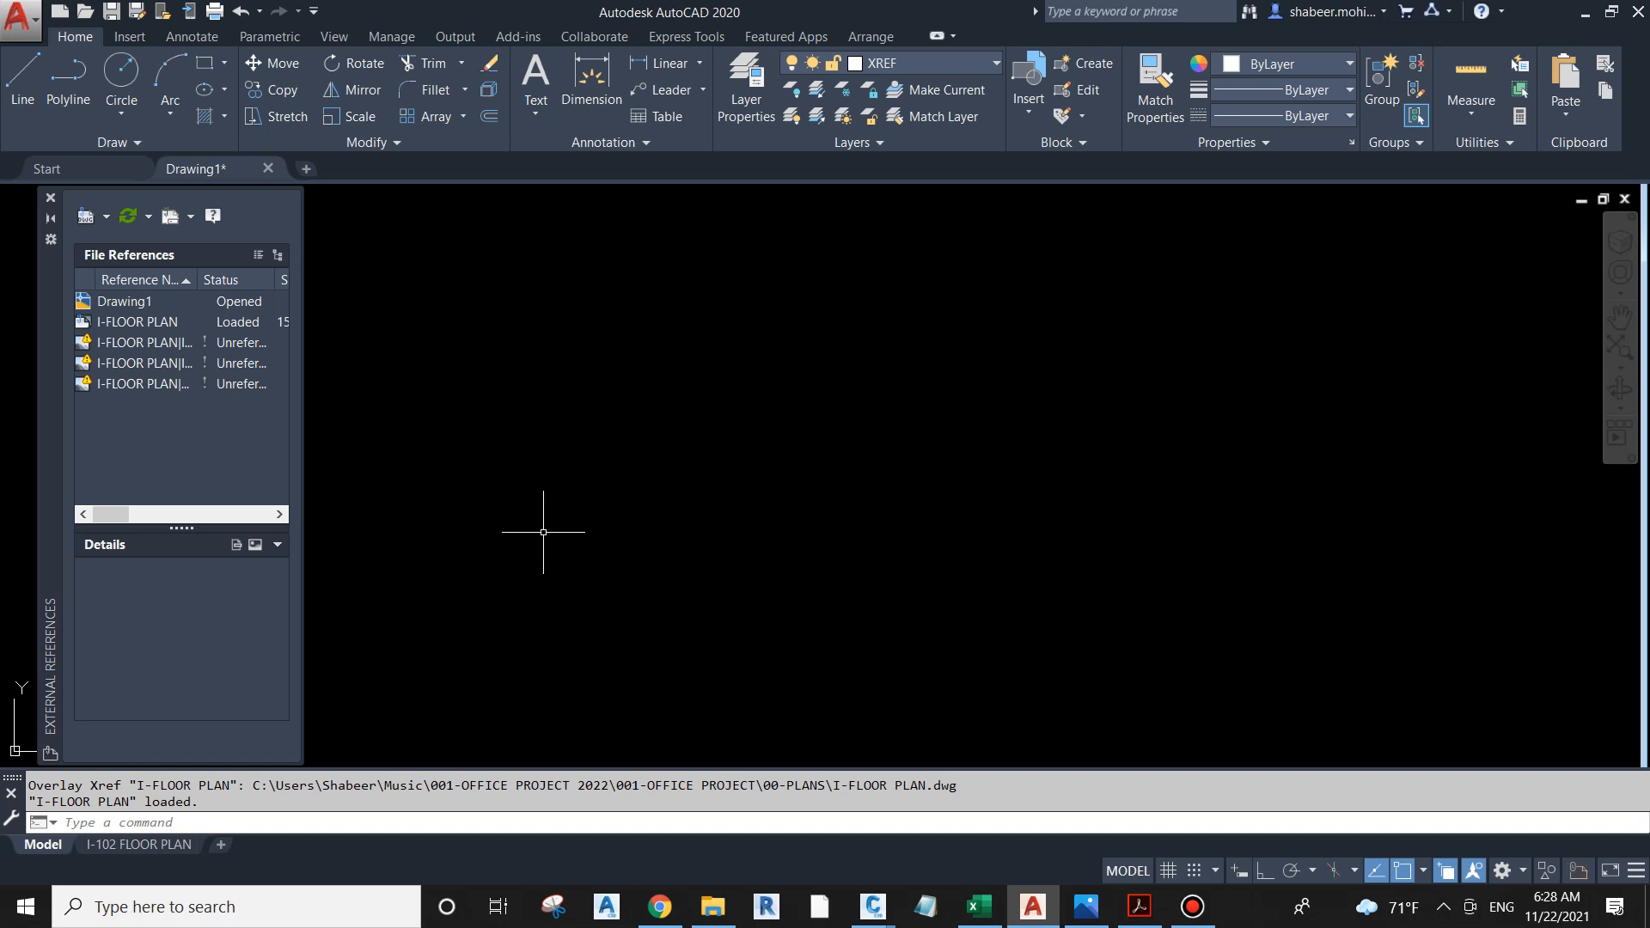
text(z)
key(Return)
text(e)
key(Return)
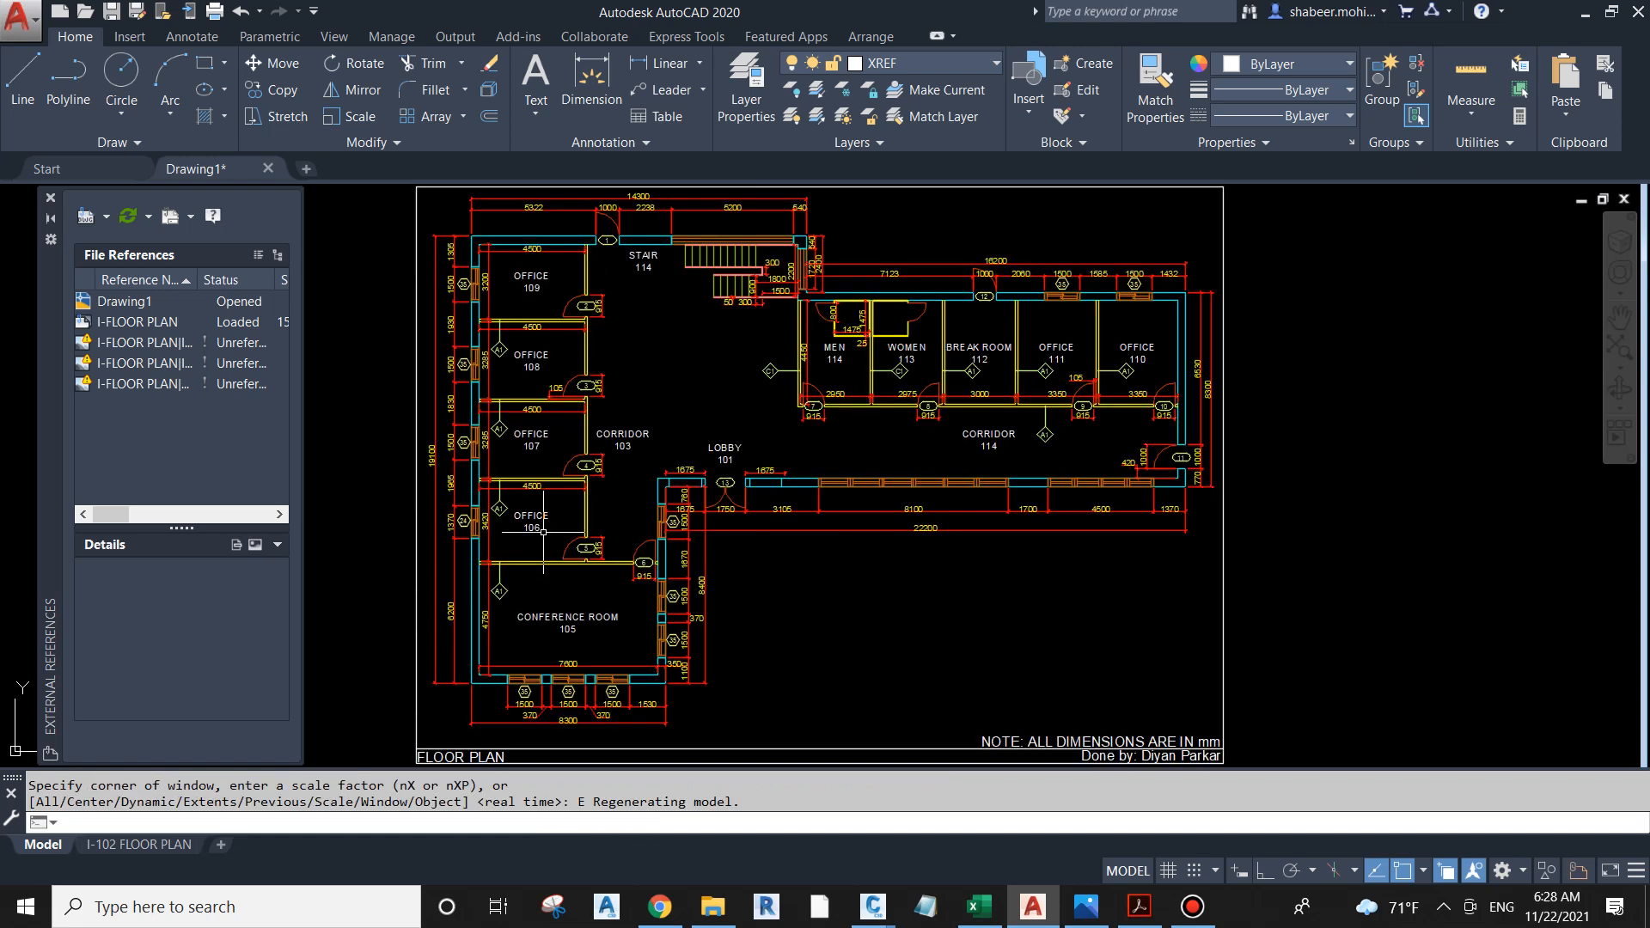
click(50, 197)
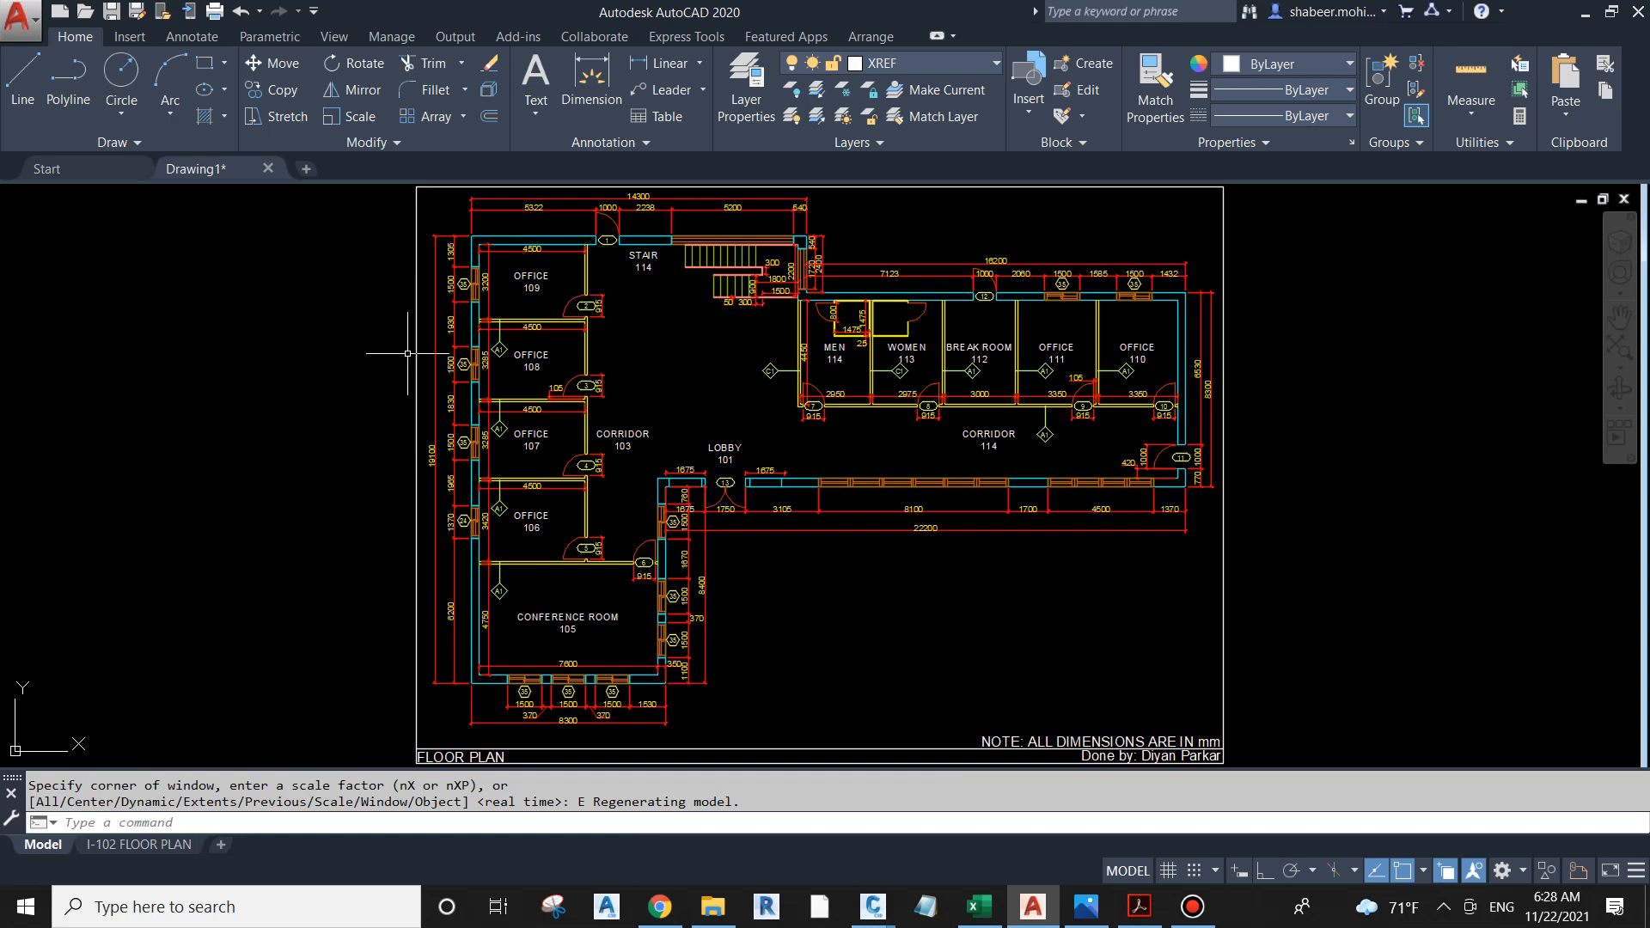
Step: Open the attached I-FLOOR PLAN reference as its own drawing for editing
scroll(762, 443, down, 4)
scroll(898, 569, up, 5)
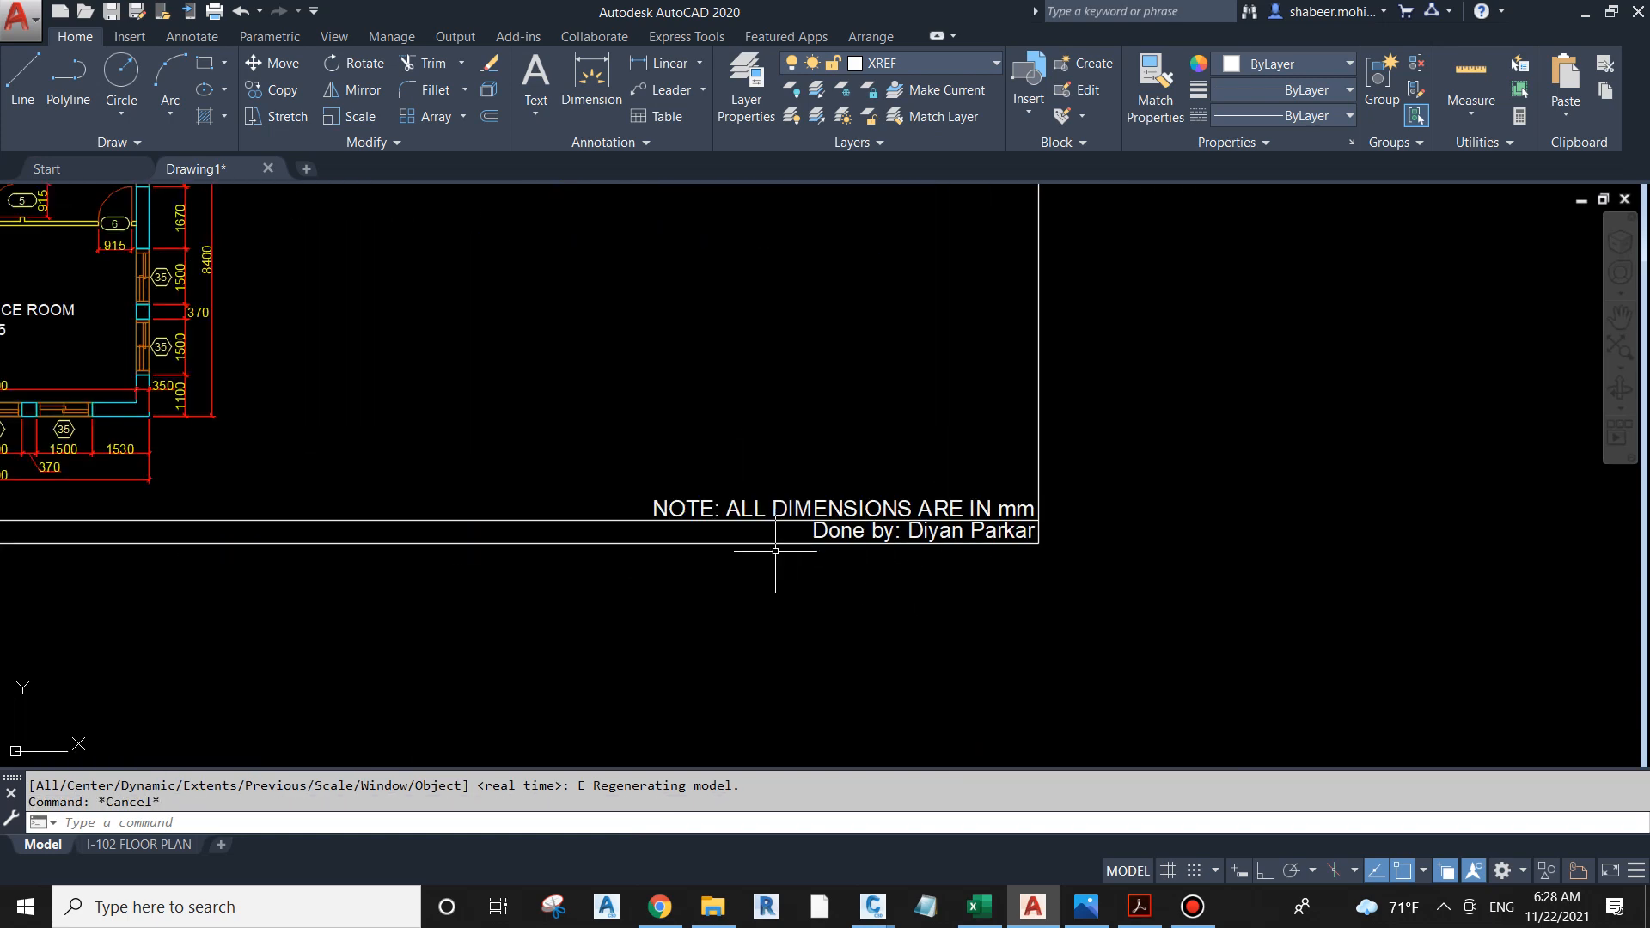
scroll(1186, 636, down, 2)
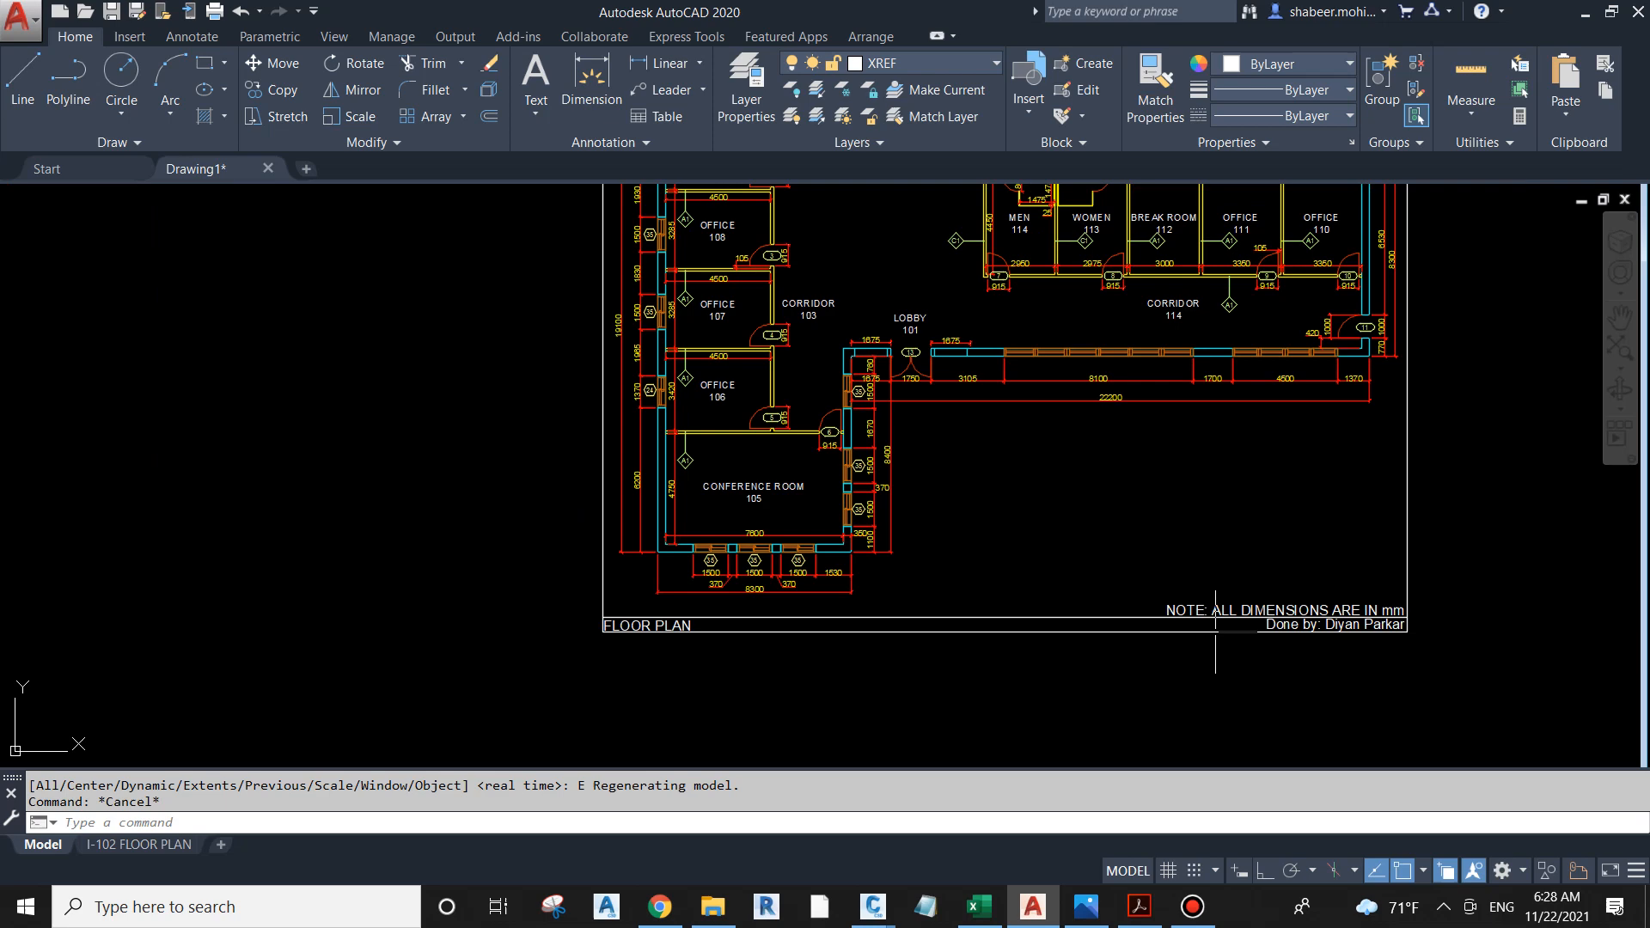
click(1304, 610)
right_click(1305, 609)
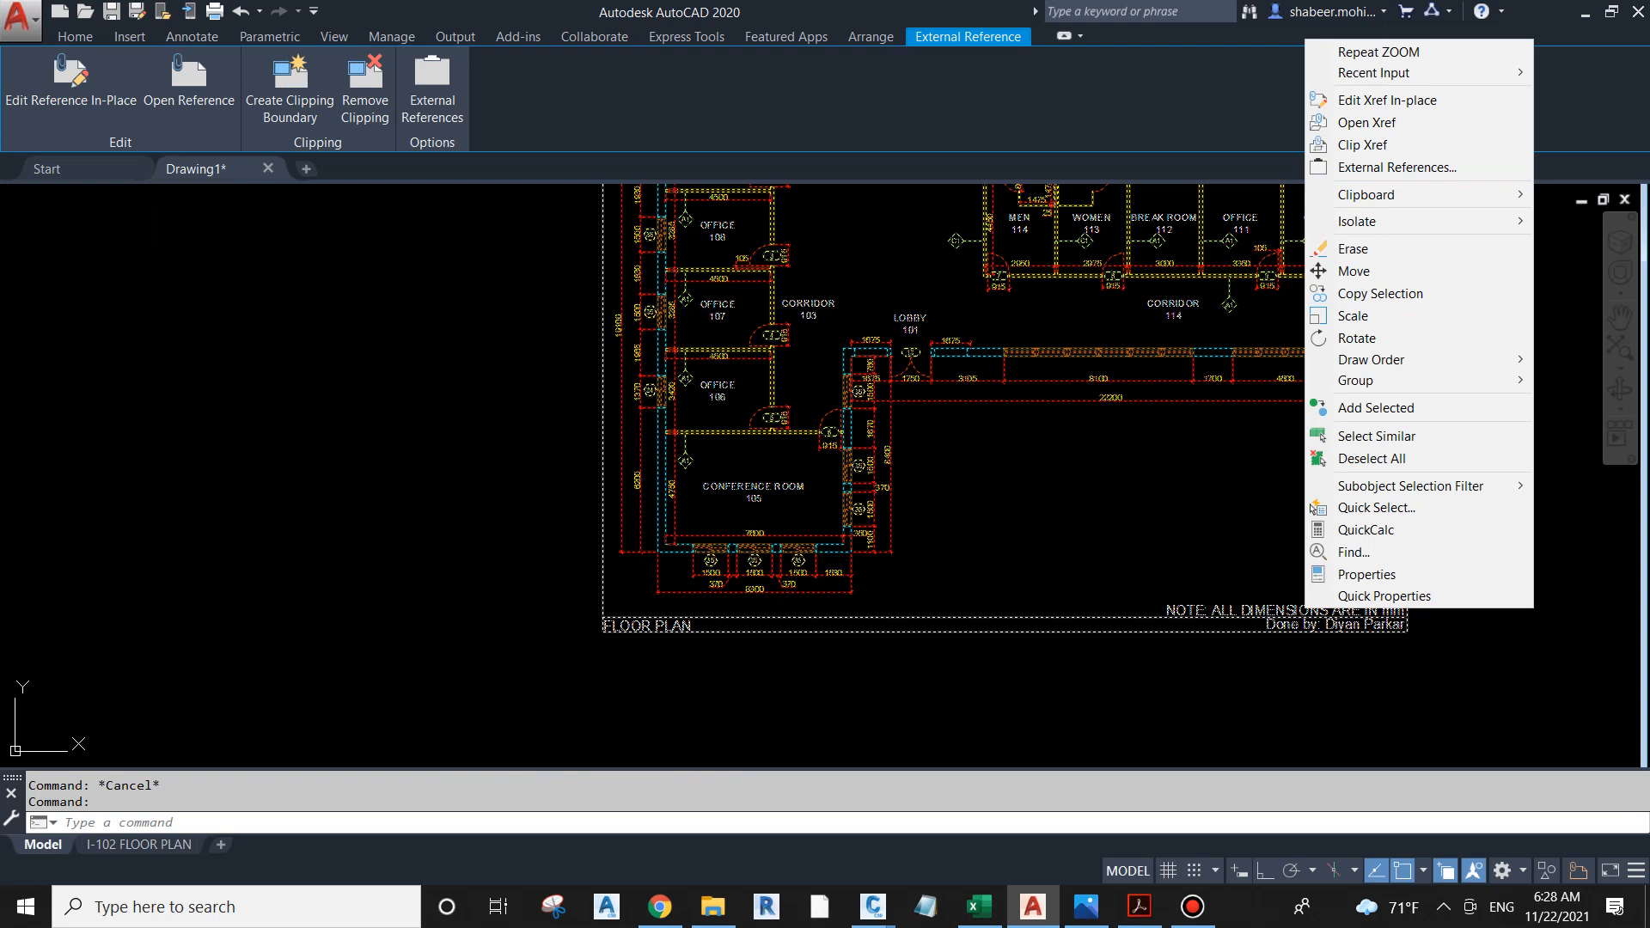
click(1367, 123)
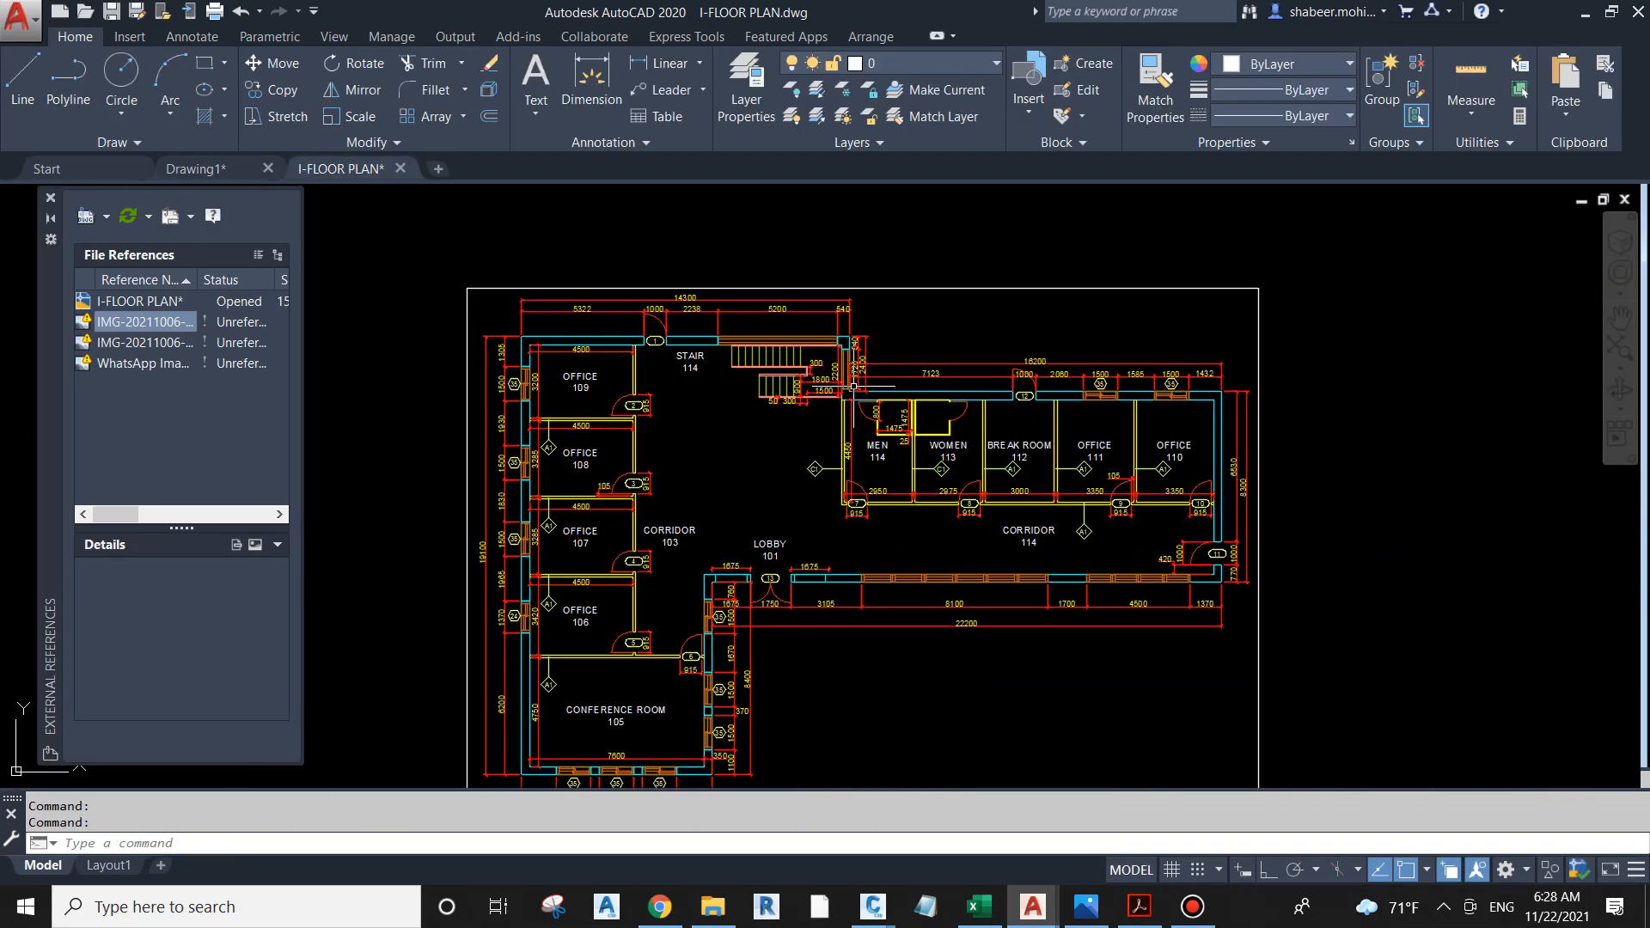
Step: Erase the border frame, the dimension note, the author credit and the FLOOR PLAN title text around the plan
scroll(854, 387, down, 2)
click(1208, 738)
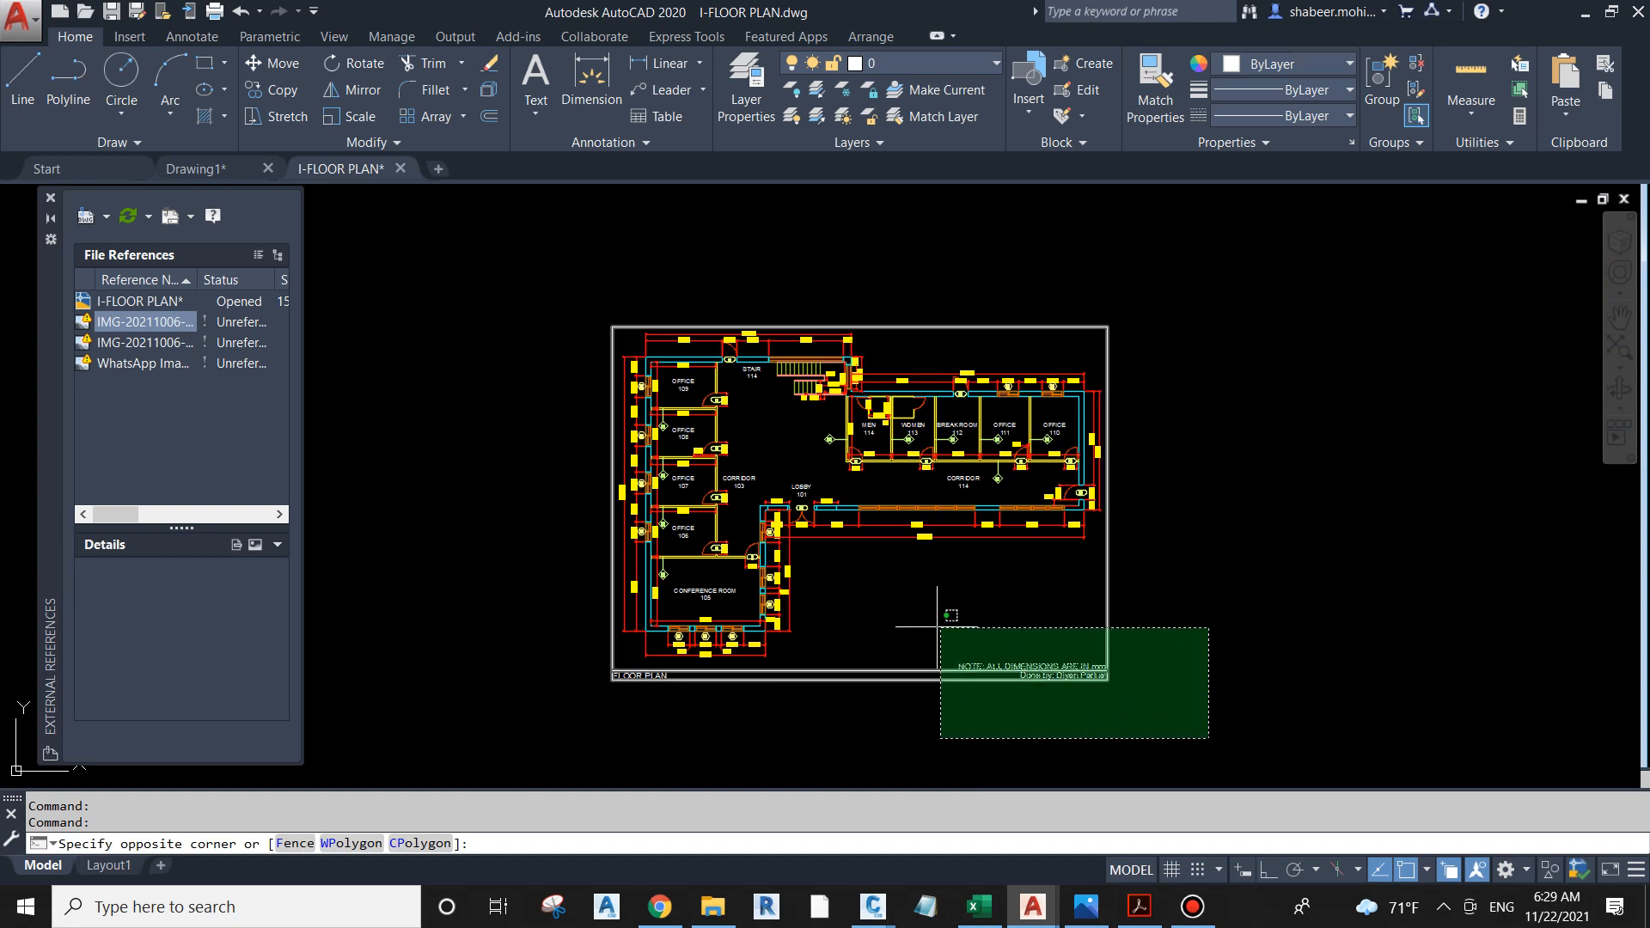
click(937, 626)
text(e)
key(Return)
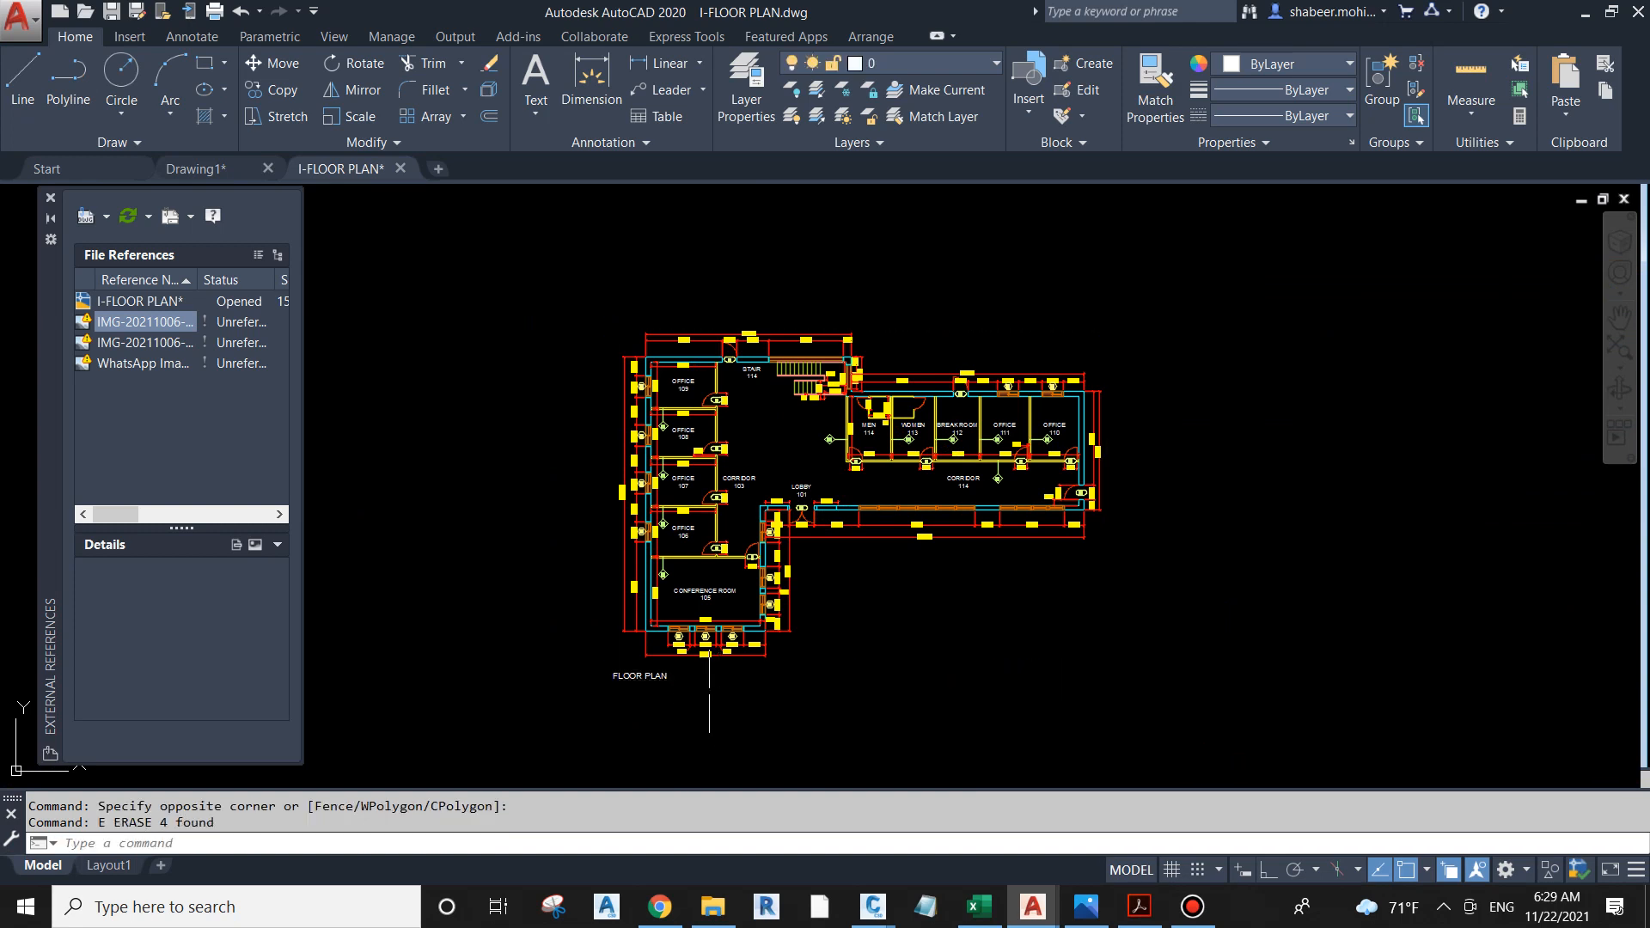
click(657, 677)
key(Delete)
key(Escape)
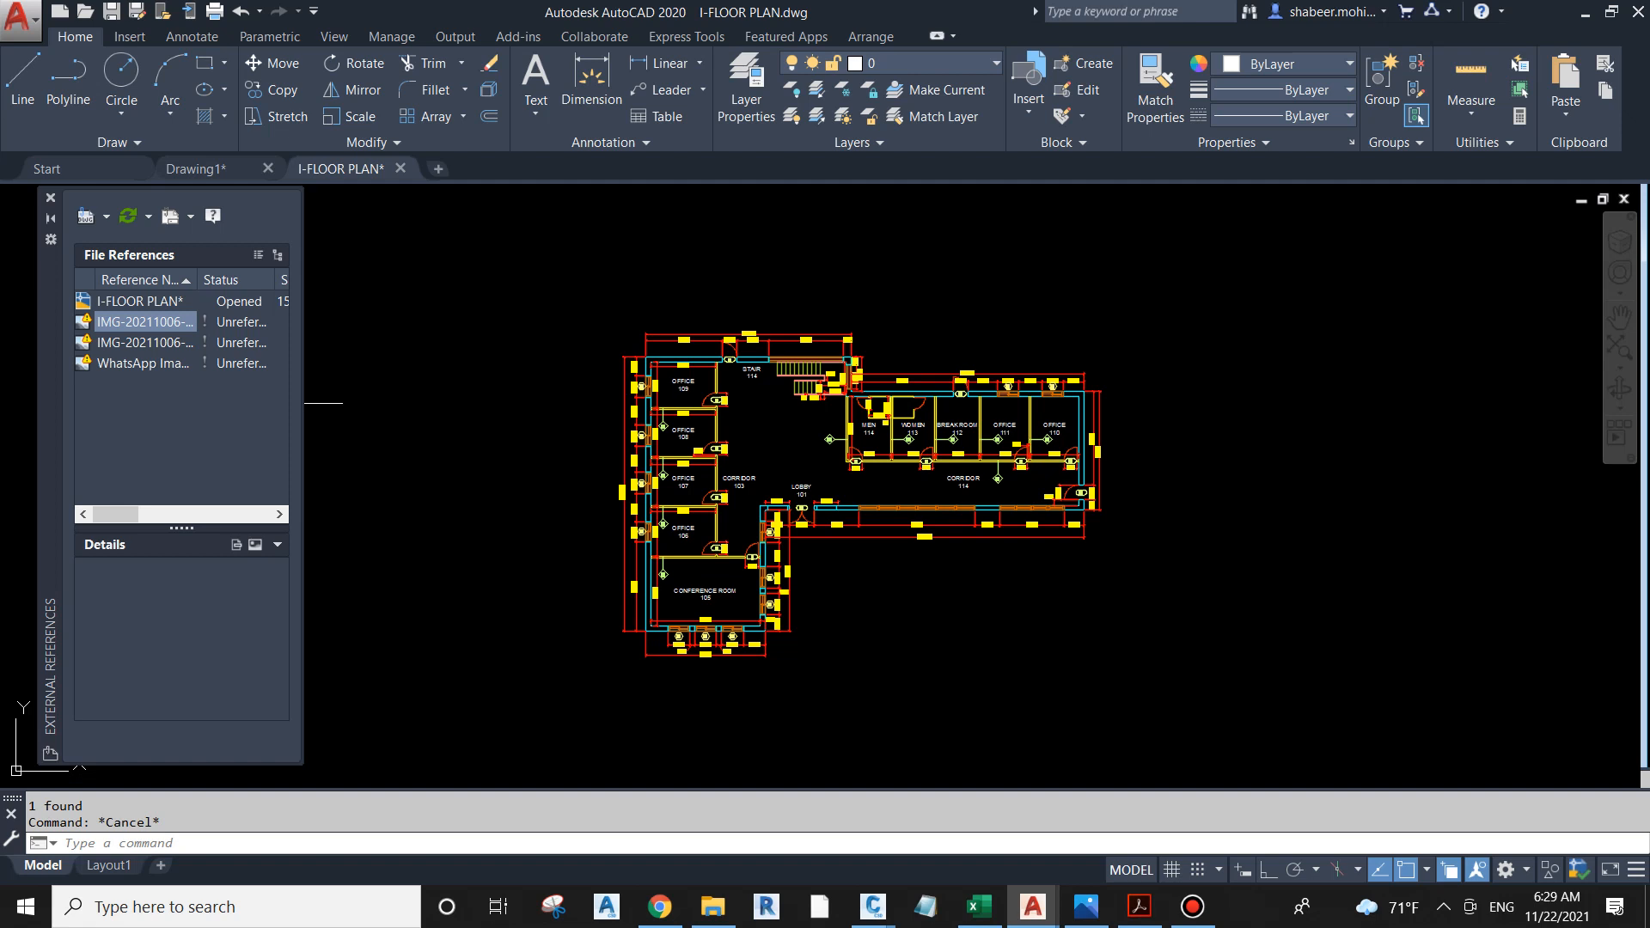
Step: Detach the three unreferenced image files from I-FLOOR PLAN and close the external references list
drag(152, 399, 142, 324)
right_click(142, 324)
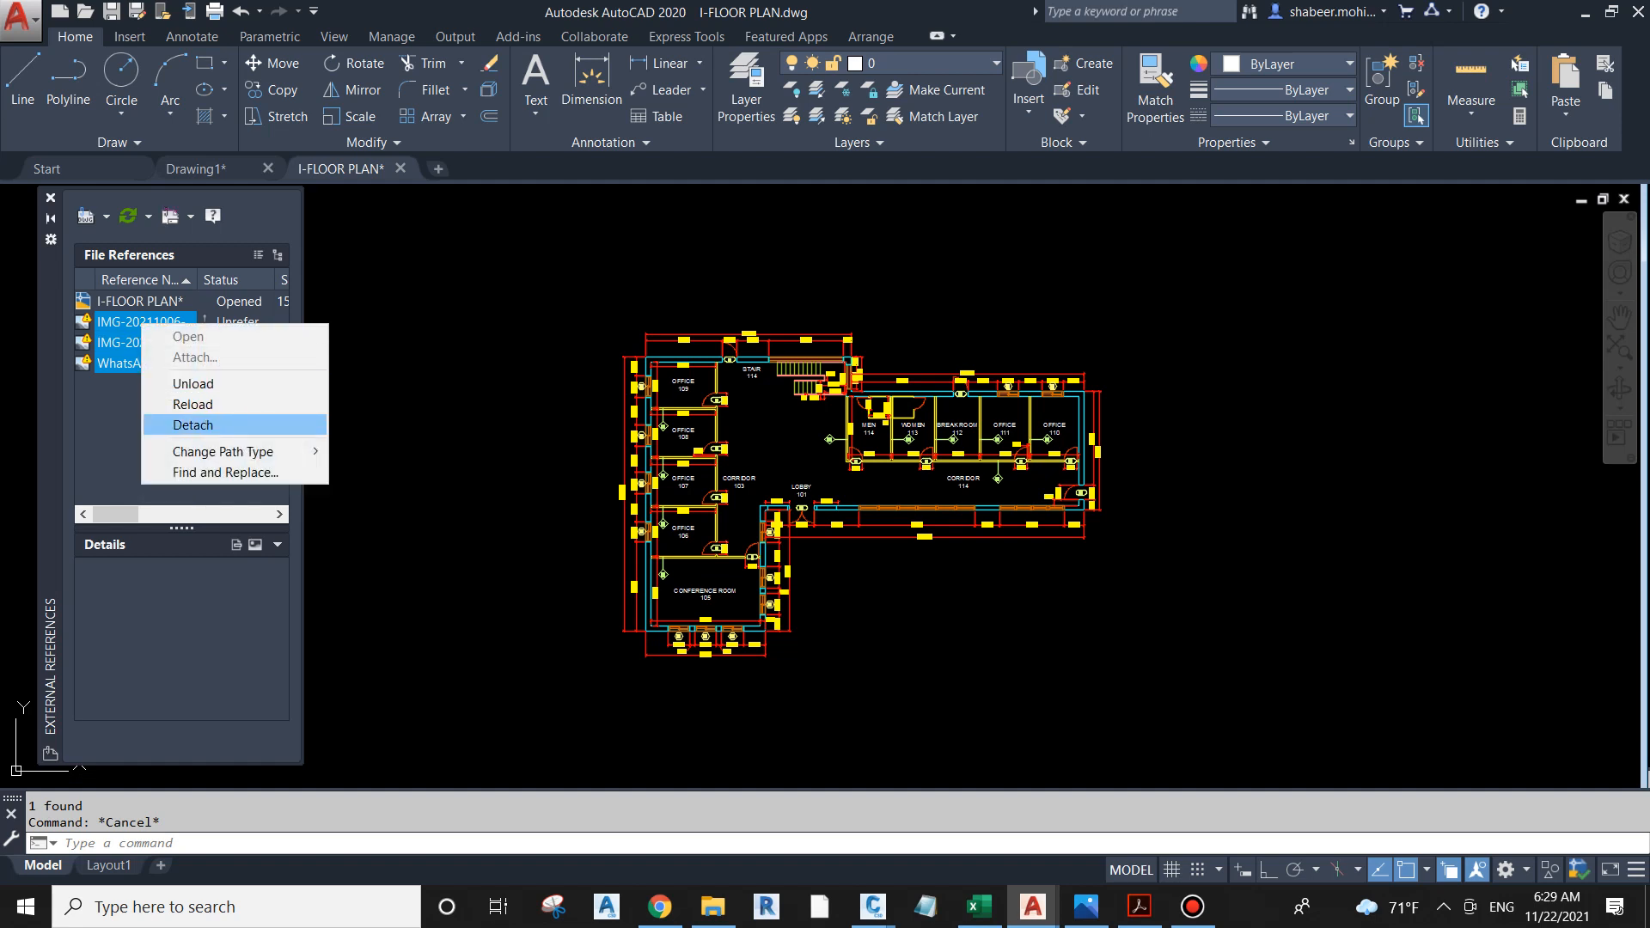
click(192, 425)
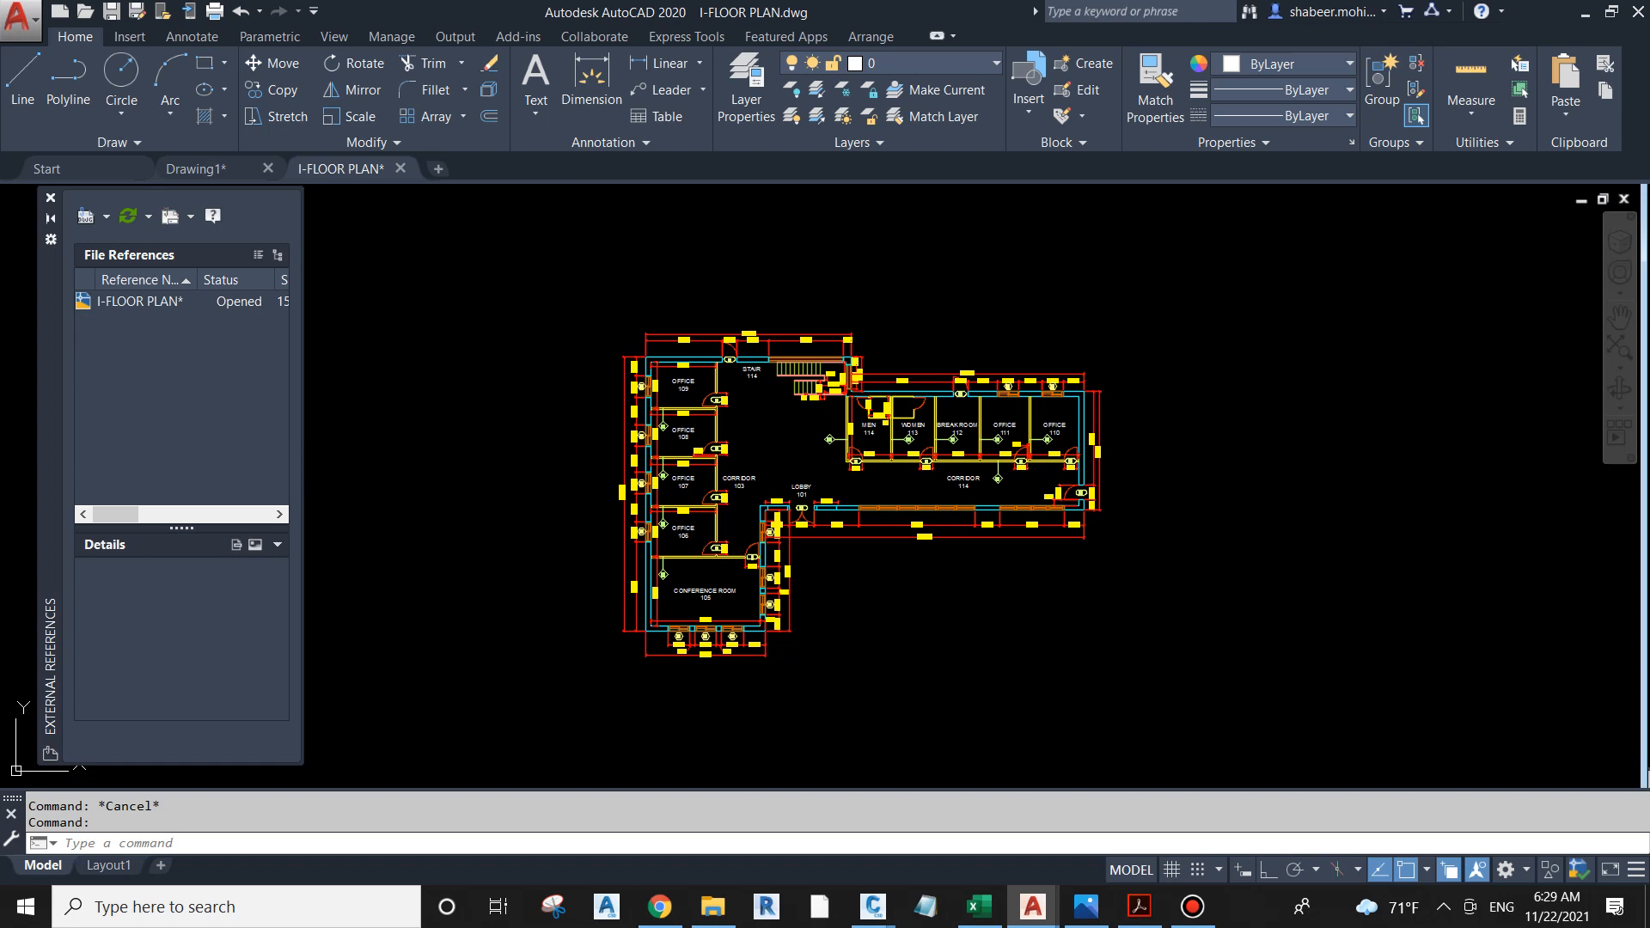
click(49, 198)
key(Escape)
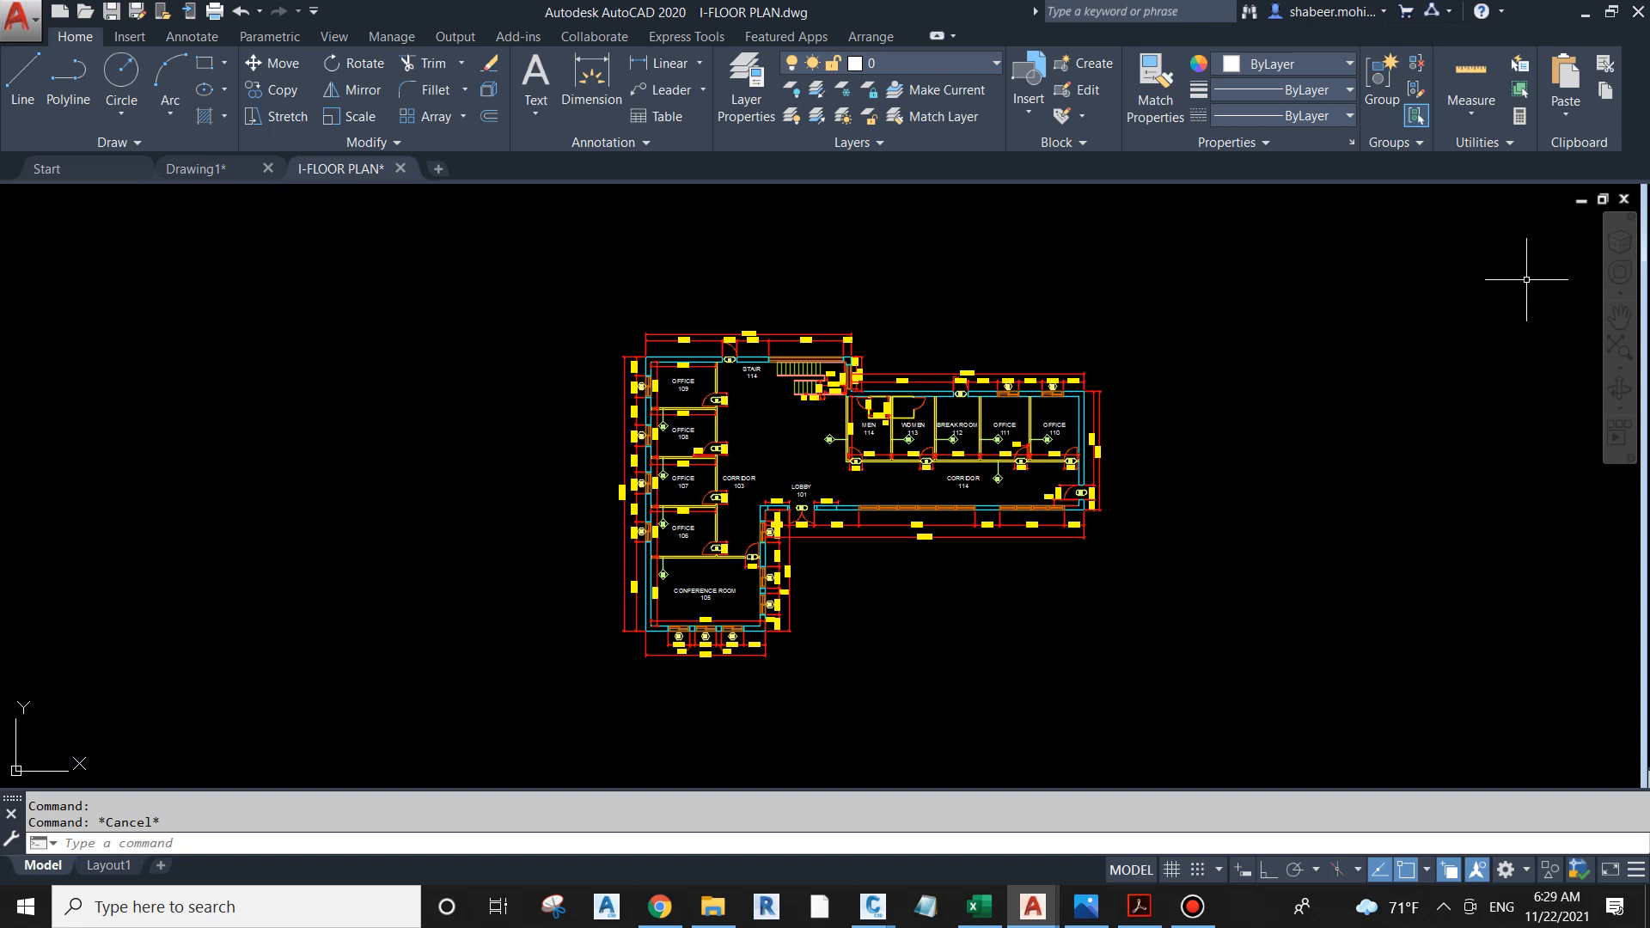
Step: Close I-FLOOR PLAN with its changes saved and reload the changed reference in Drawing1
key(ctrl+F4)
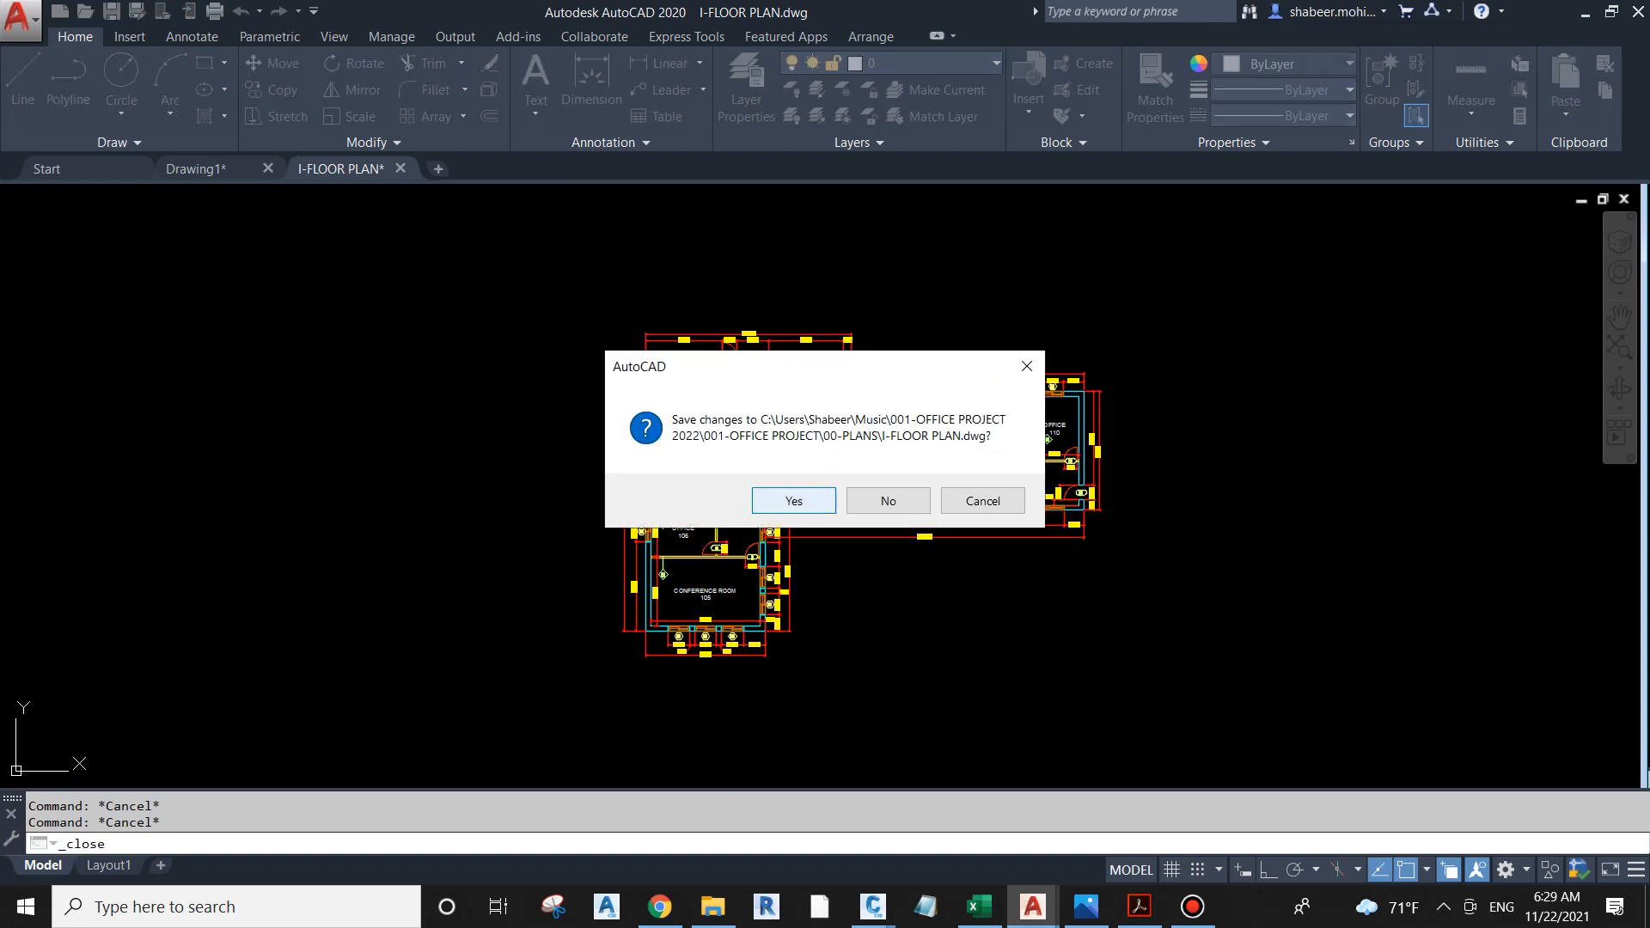
click(794, 501)
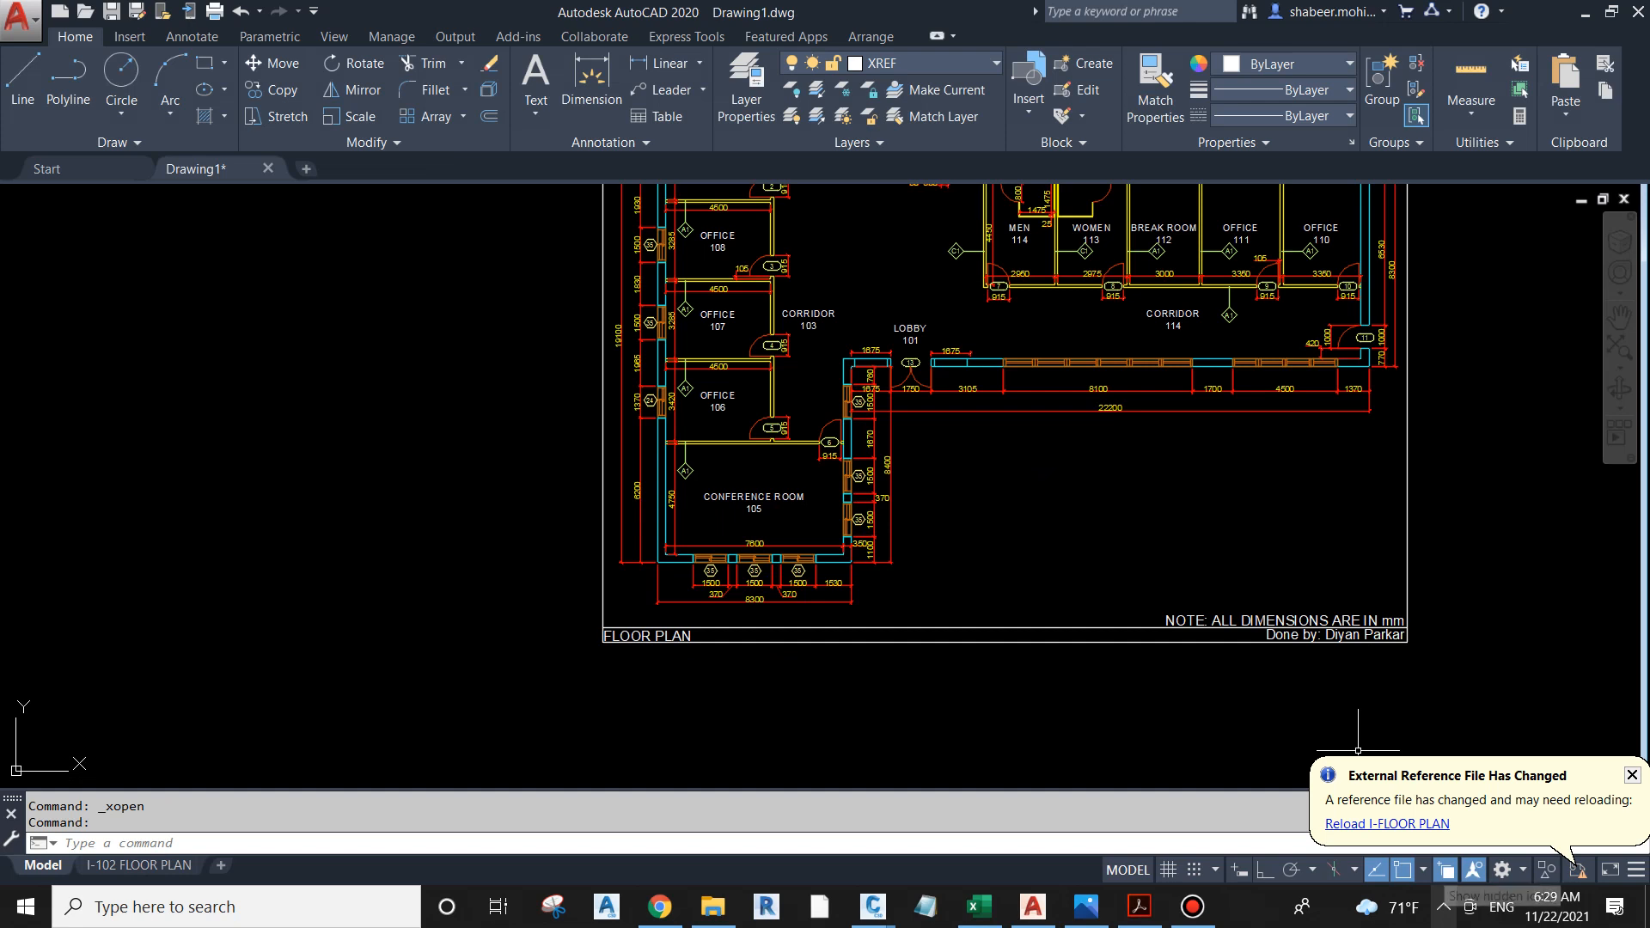
click(1444, 906)
click(1346, 823)
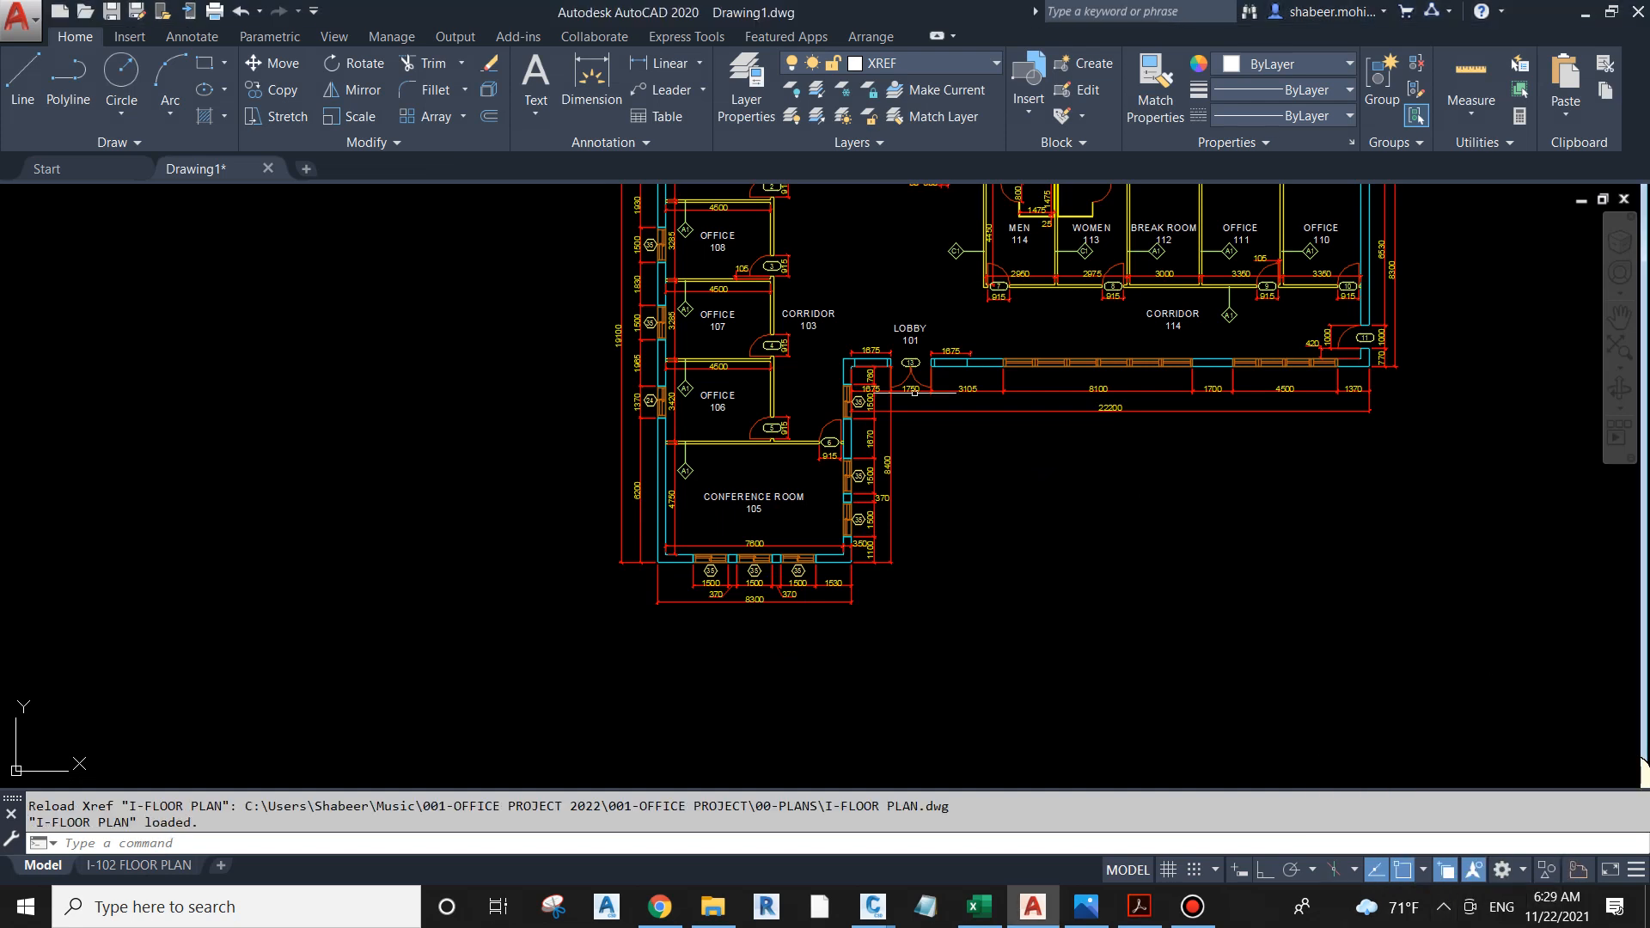
Step: Save the new drawing as I-103 FLOOR PLAN in the 01-SHEET folder of 001-OFFICE PROJECT
middle_drag(577, 384, 356, 524)
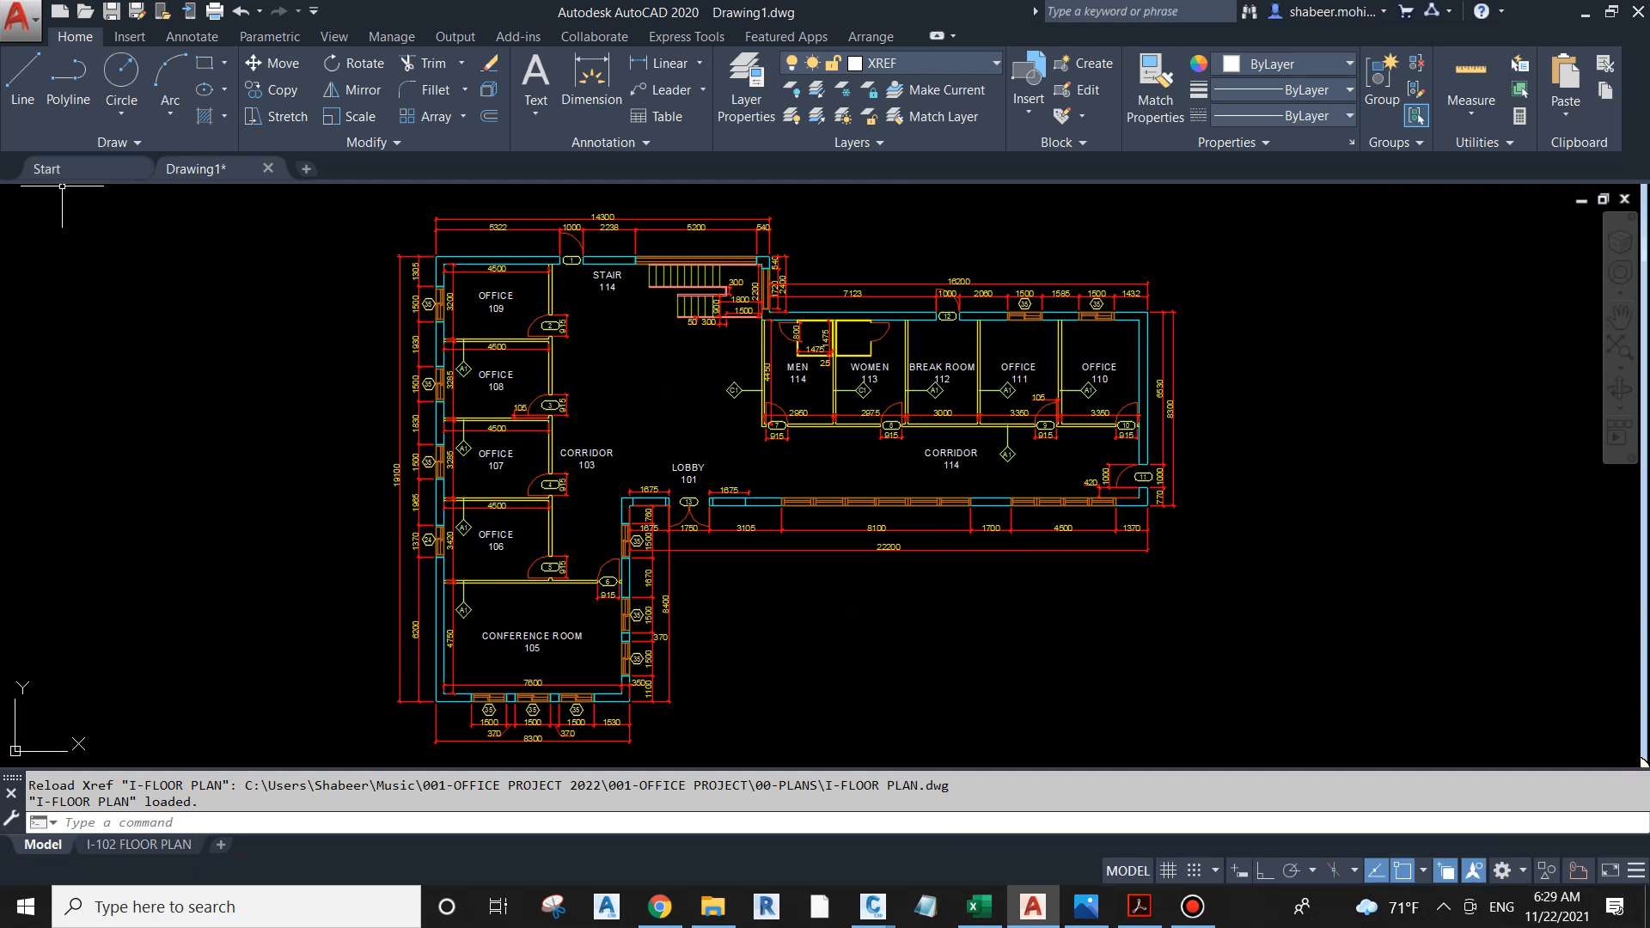
click(112, 11)
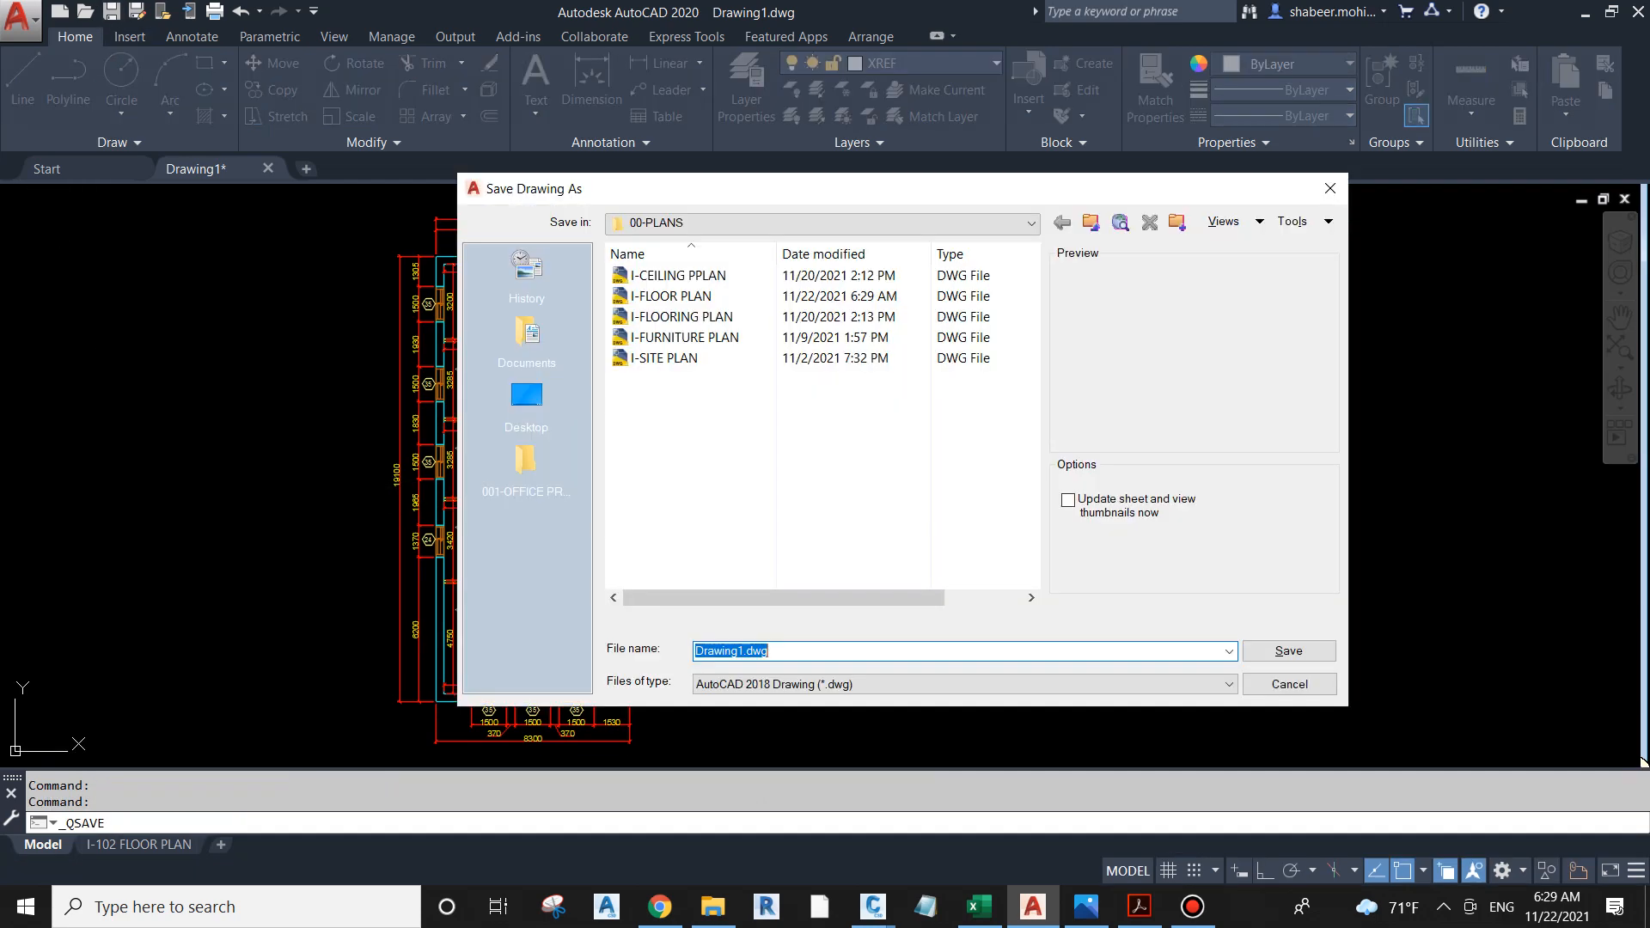
click(1092, 223)
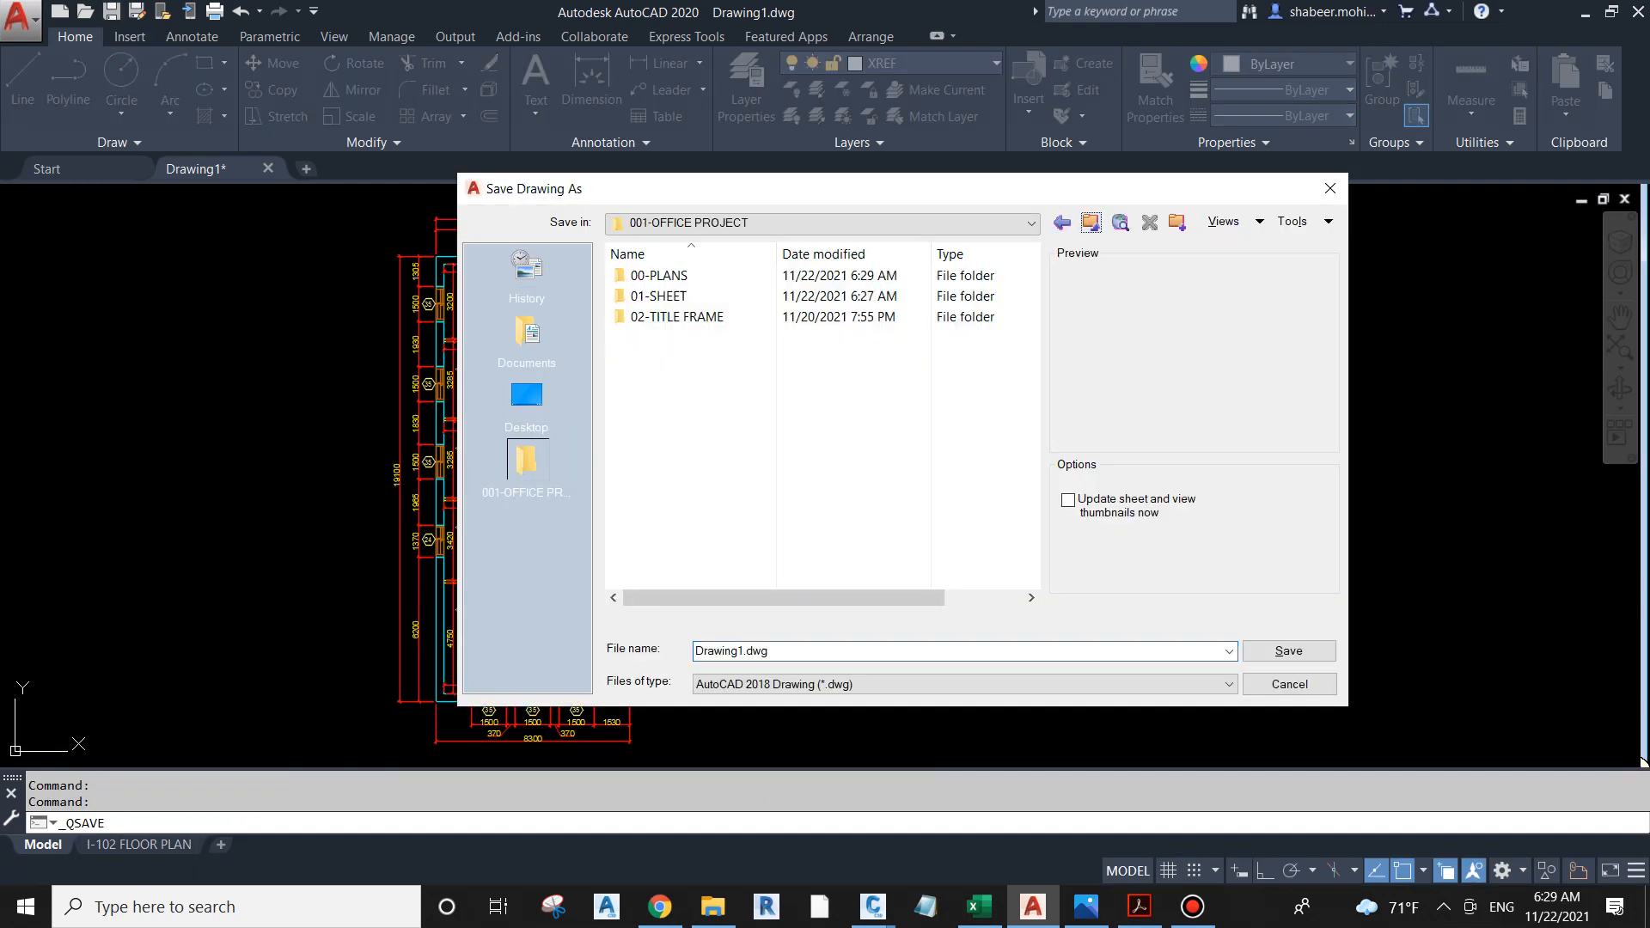
click(666, 296)
double_click(666, 297)
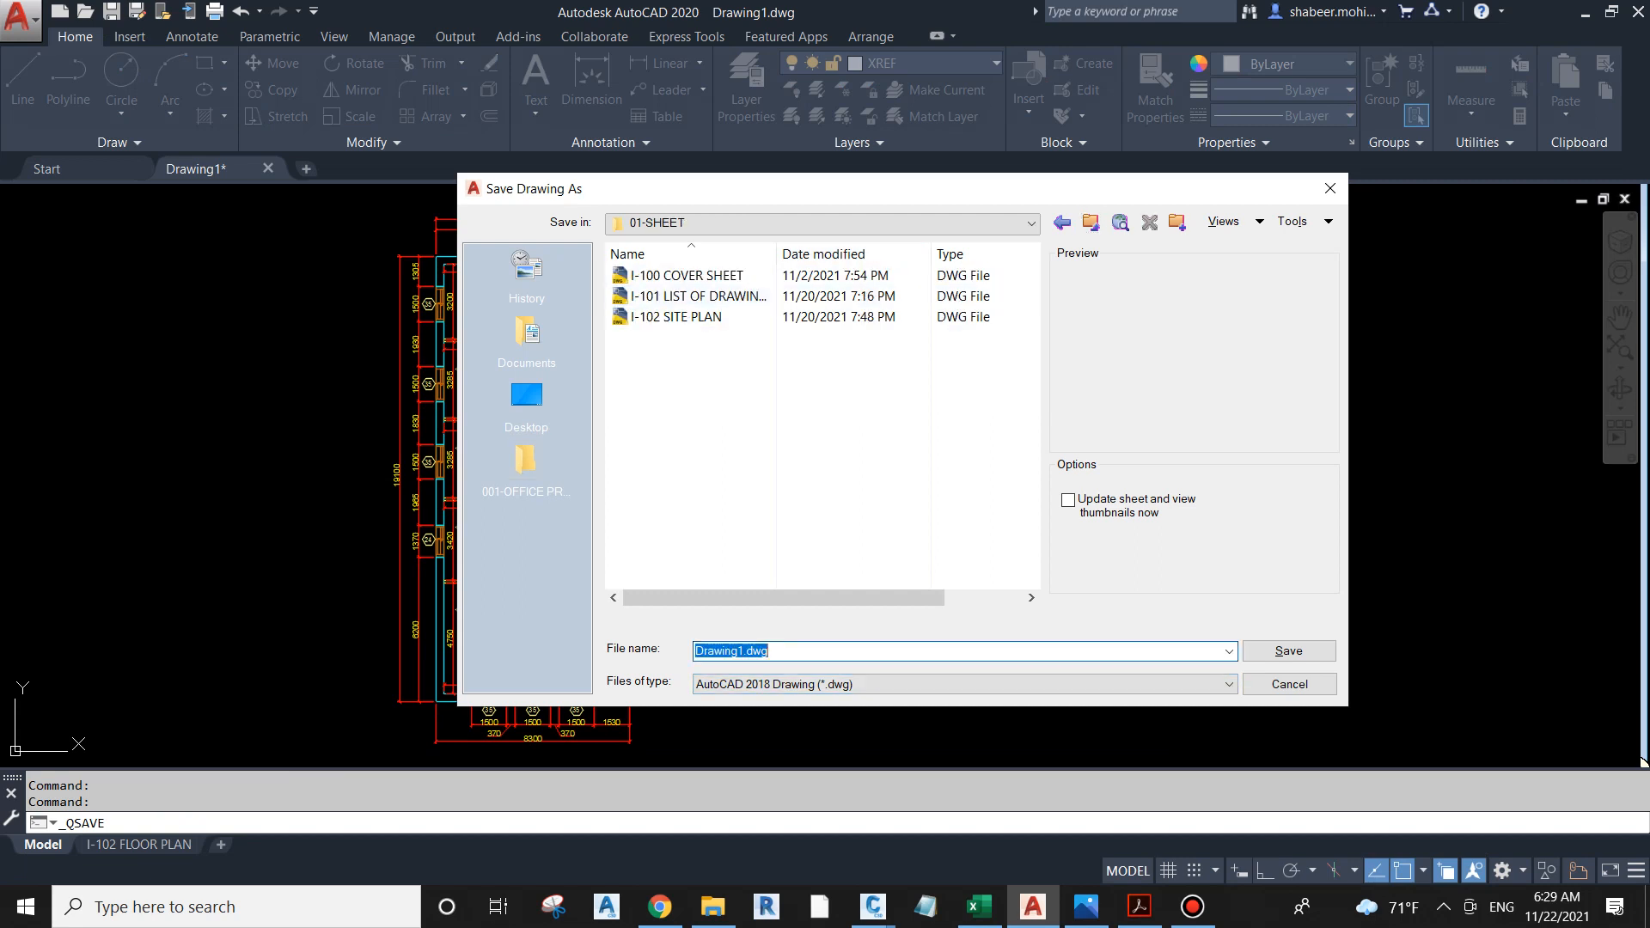
text(I-103 FLOOR PLAN)
key(ctrl+a)
key(Return)
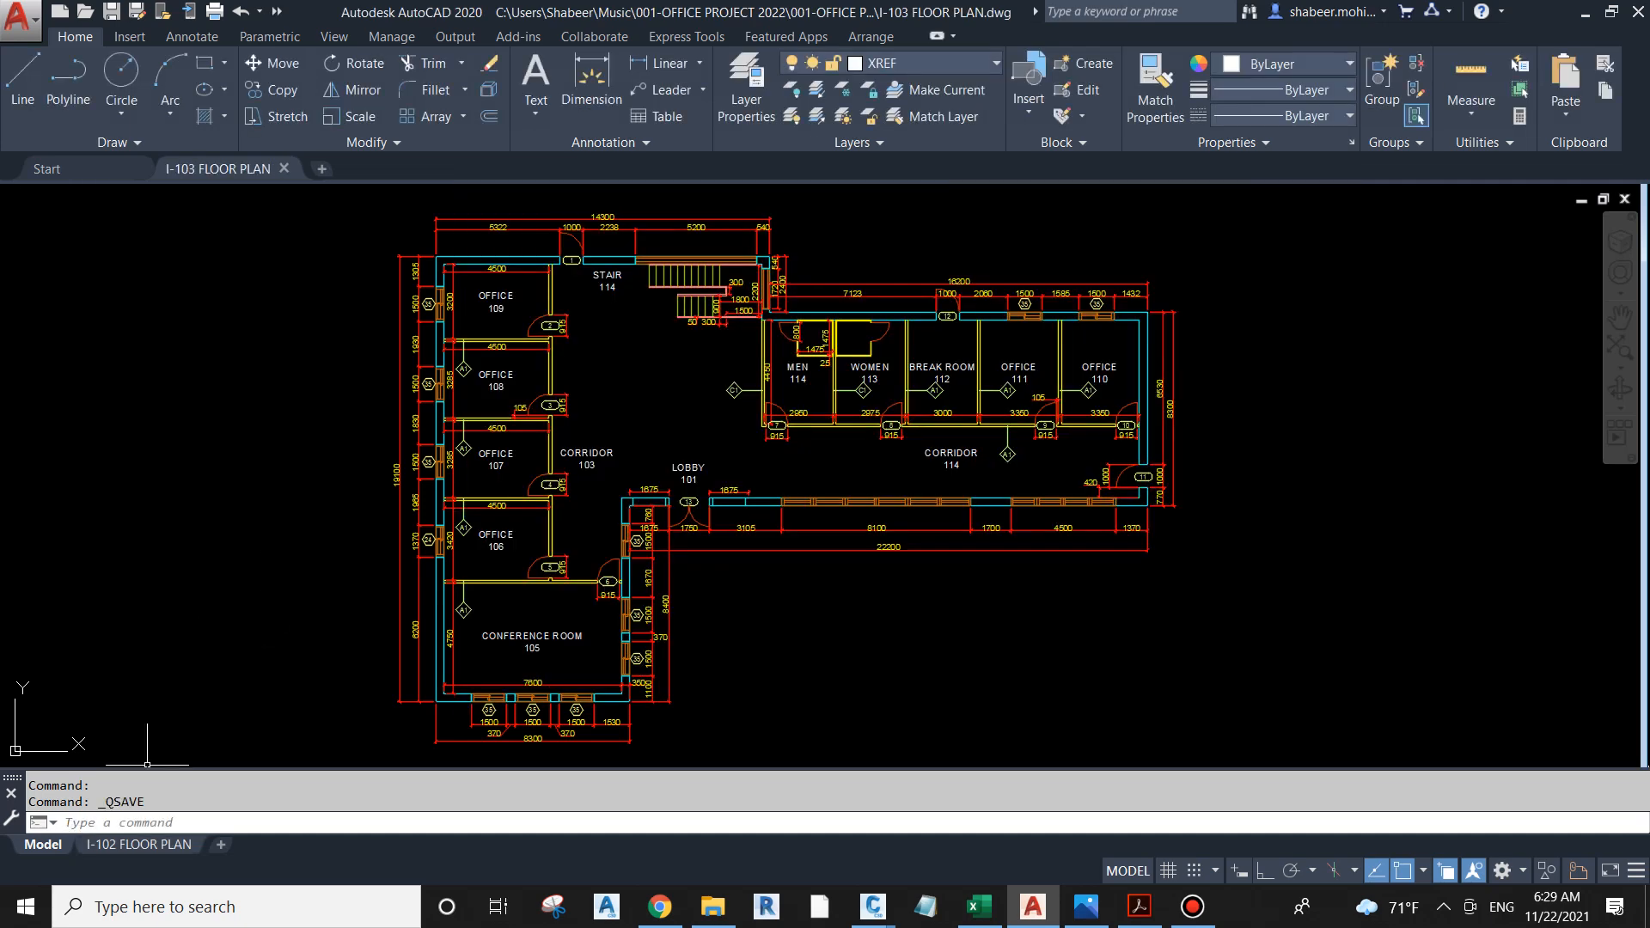
Step: Rename the I-102 FLOOR PLAN layout as I-103 FLOOR PLAN
right_click(129, 845)
click(180, 622)
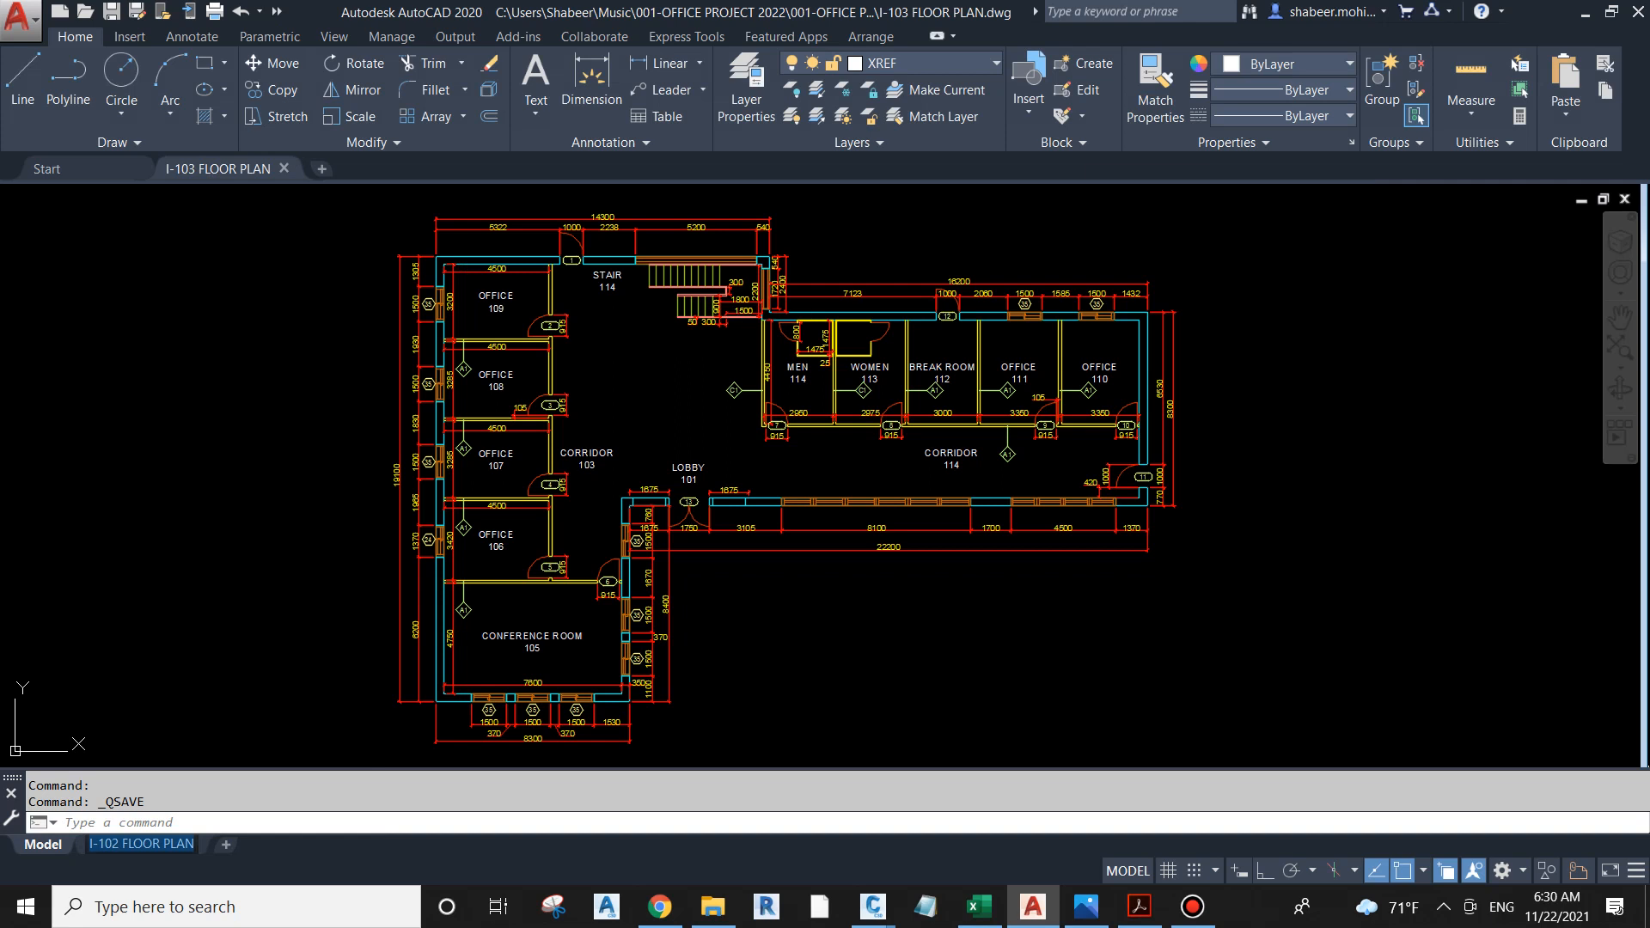
text(I-10)
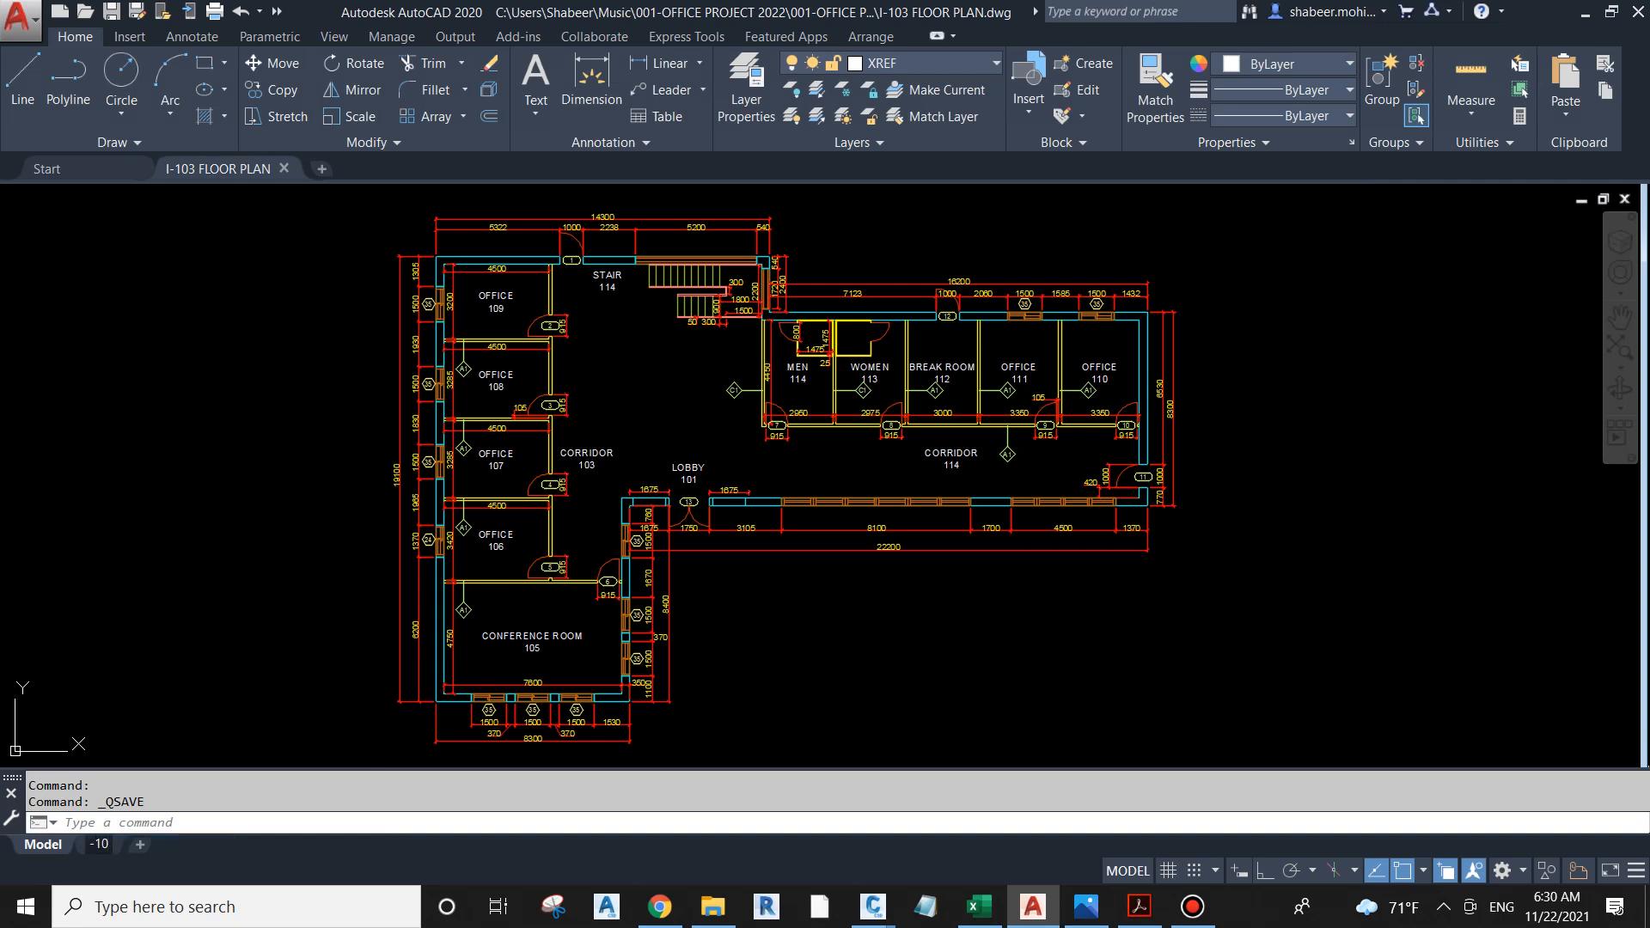
text(3 FLOOR PLA)
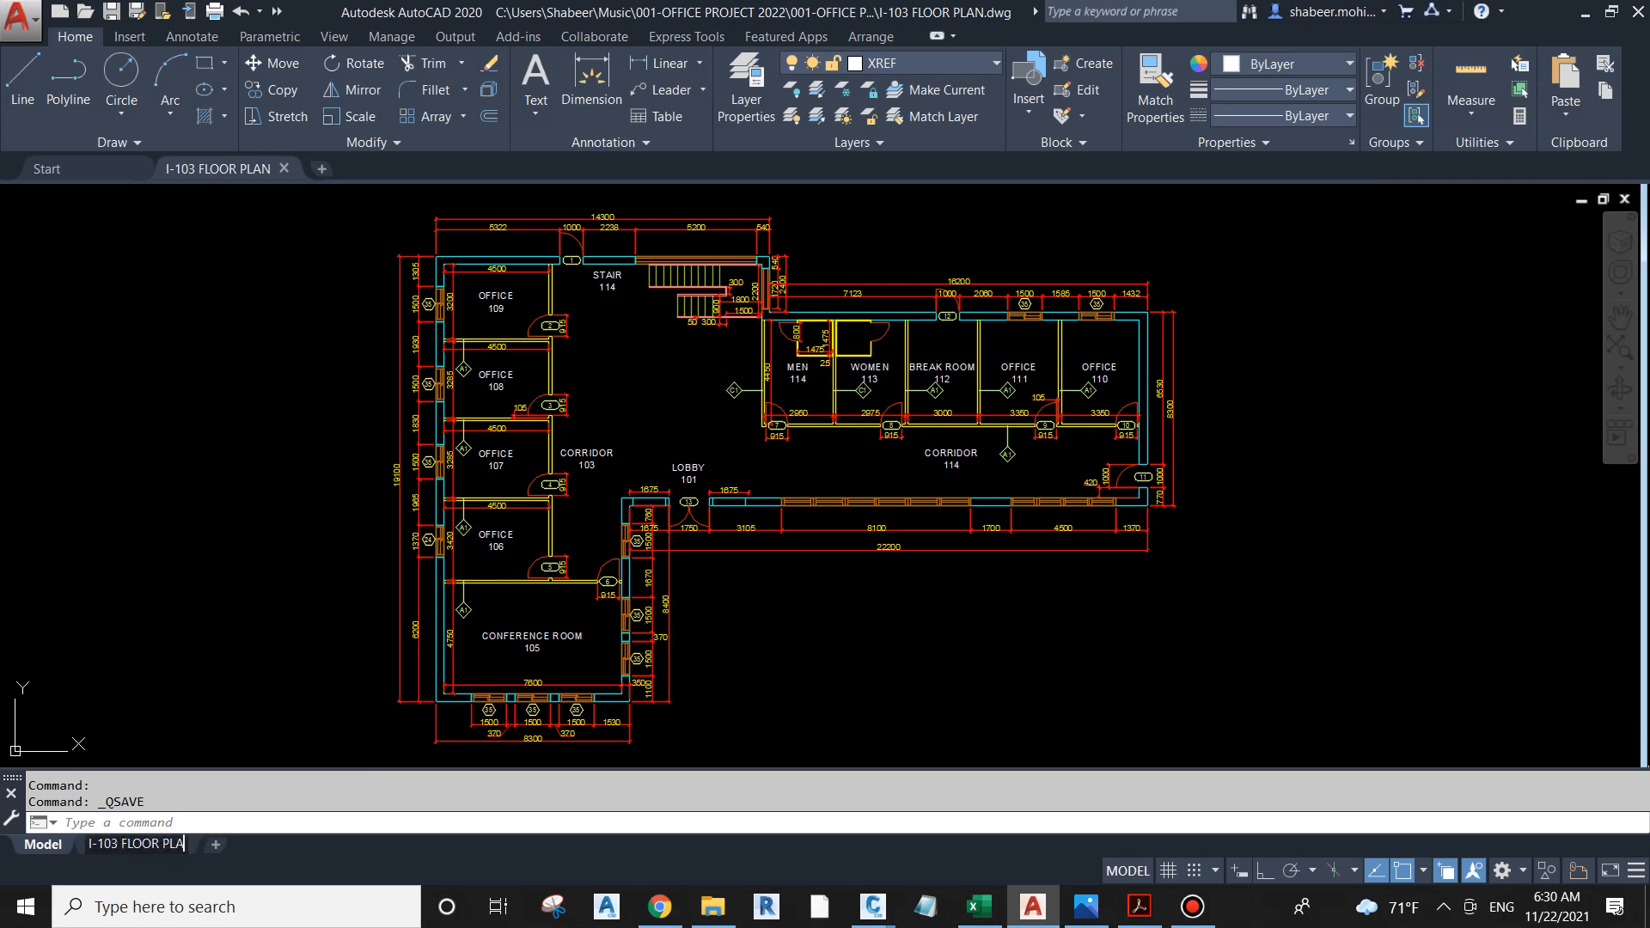
text(N)
key(Return)
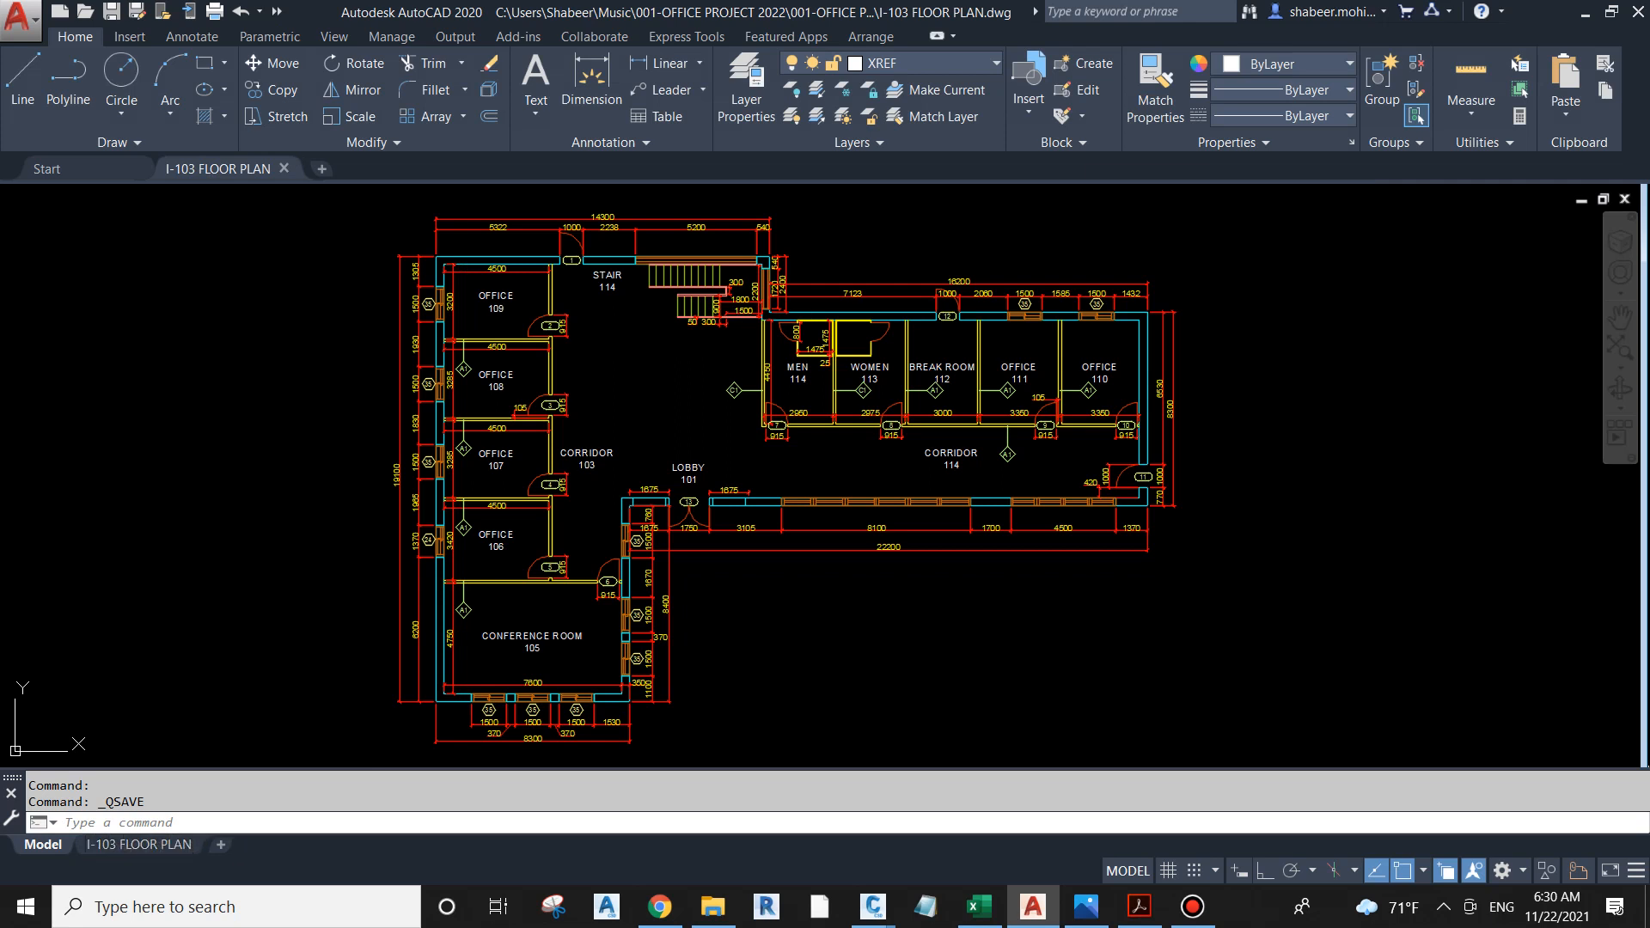
click(108, 764)
key(Escape)
key(Escape)
key(Escape)
Step: Open the I-103 FLOOR PLAN layout and delete its existing viewport from the sheet
text(z)
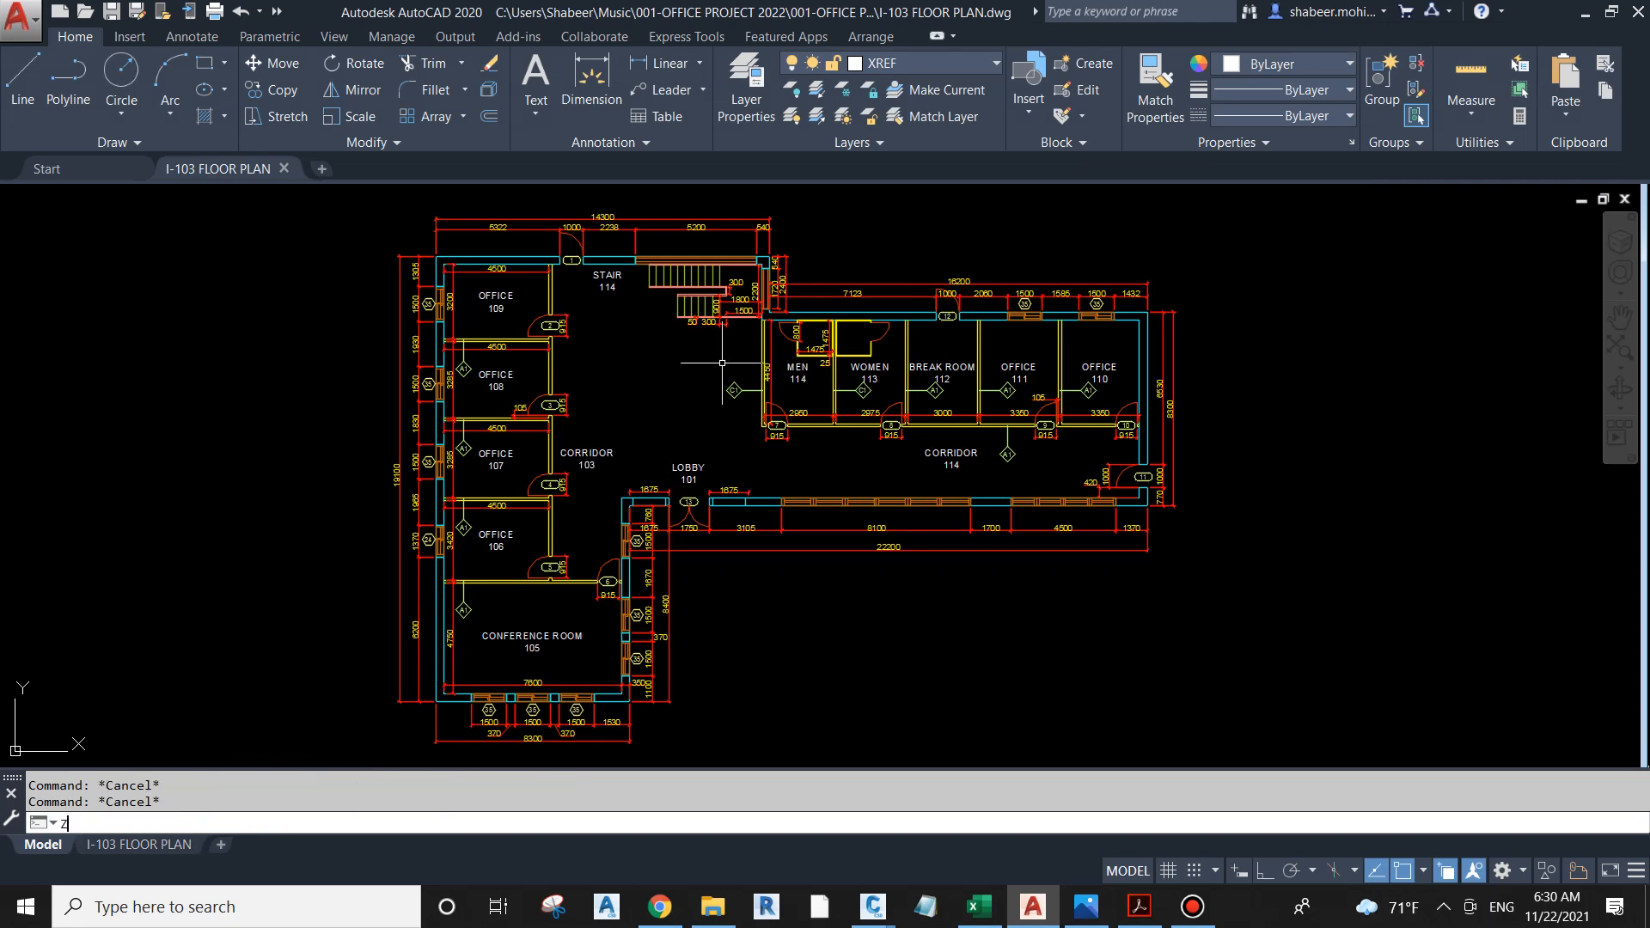
key(Return)
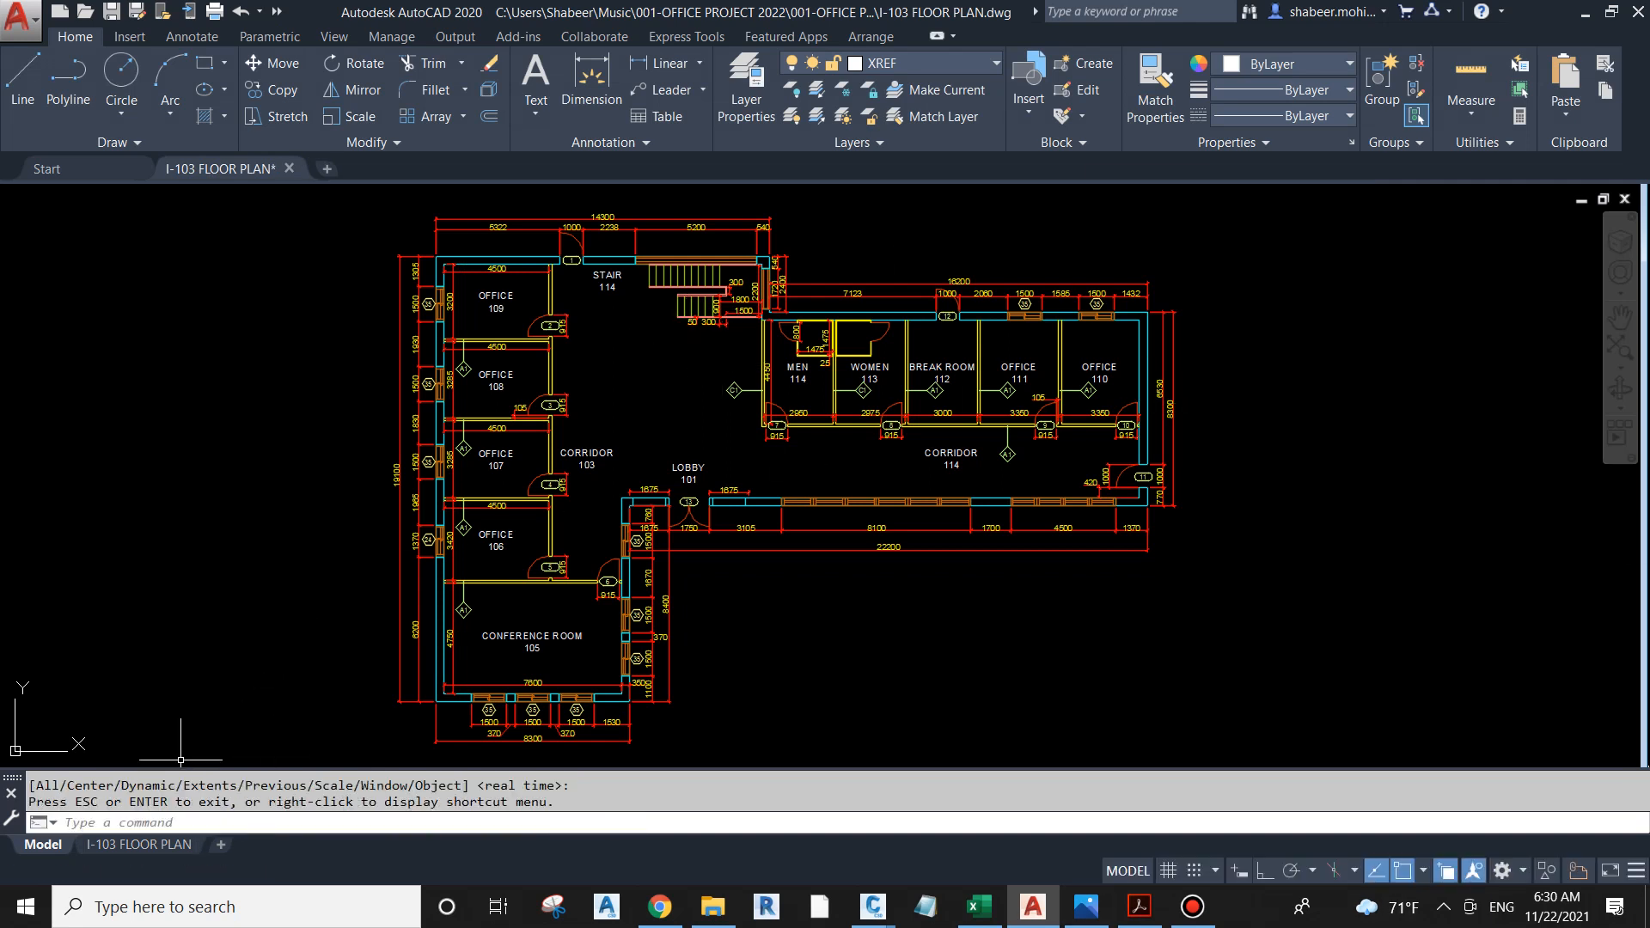
click(139, 843)
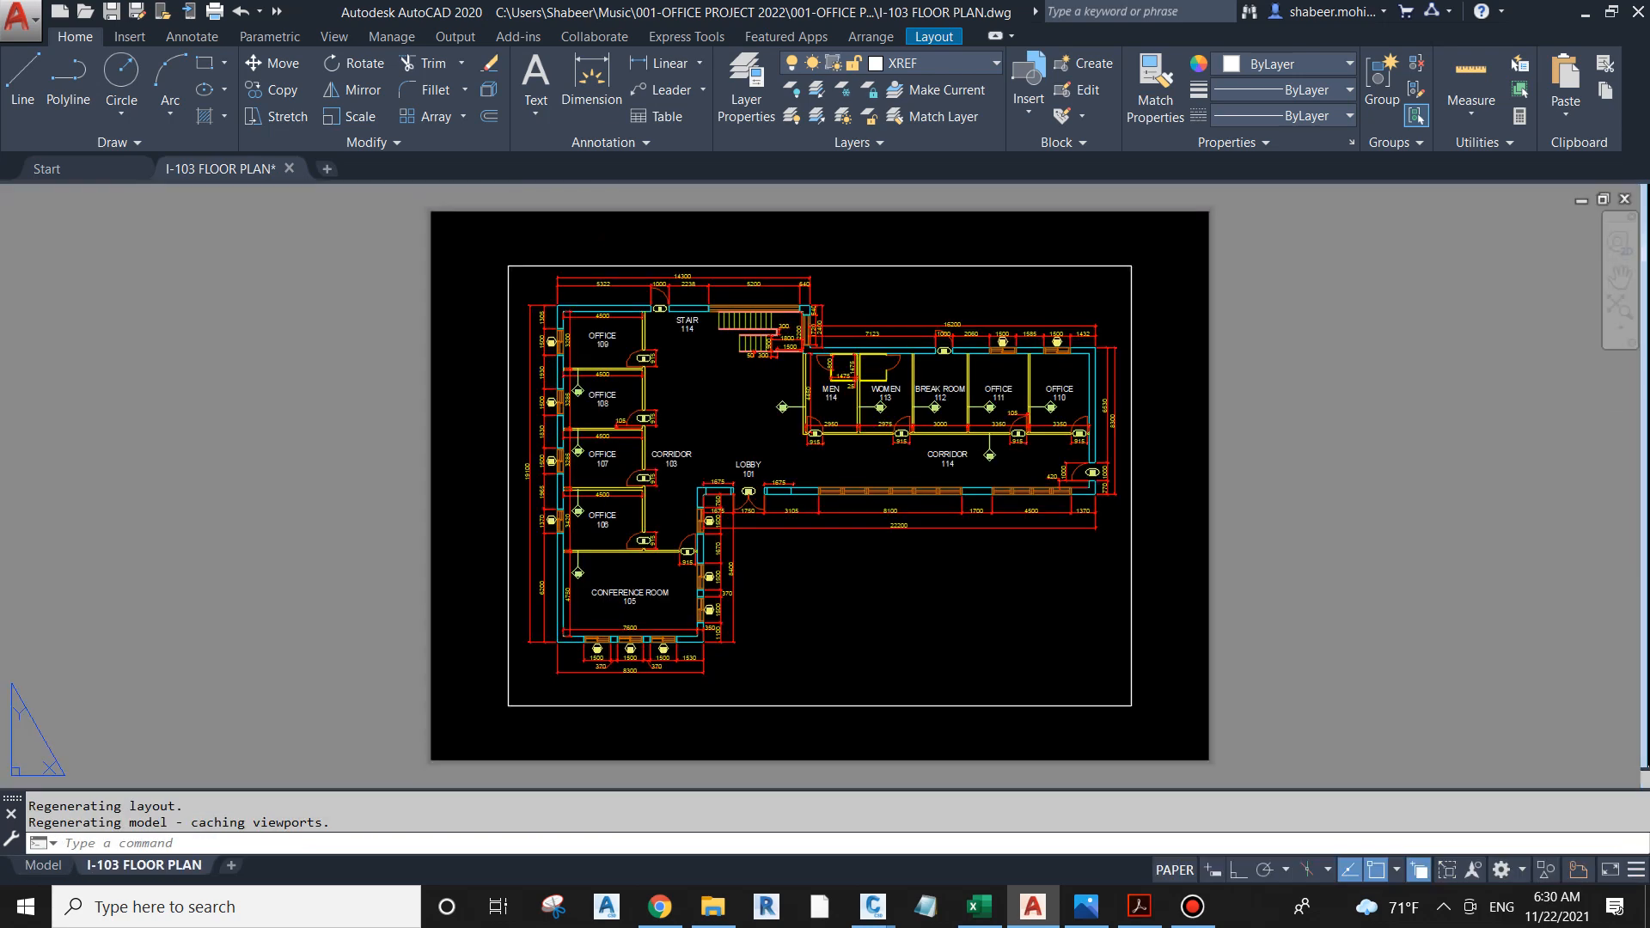
click(1229, 329)
key(Escape)
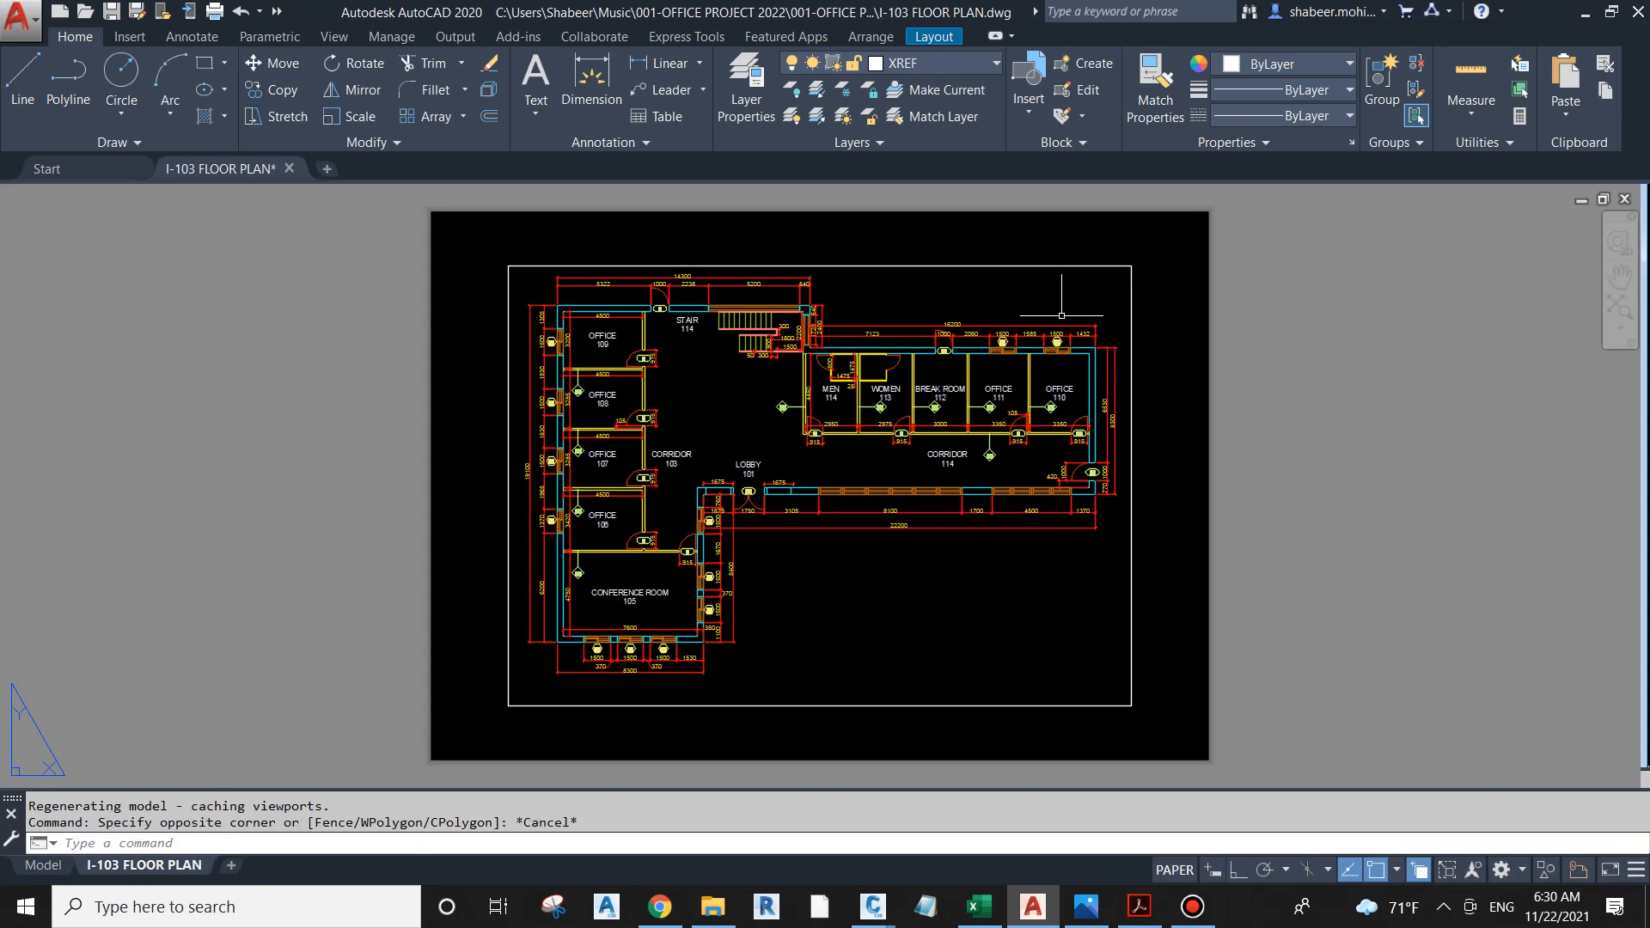
click(988, 266)
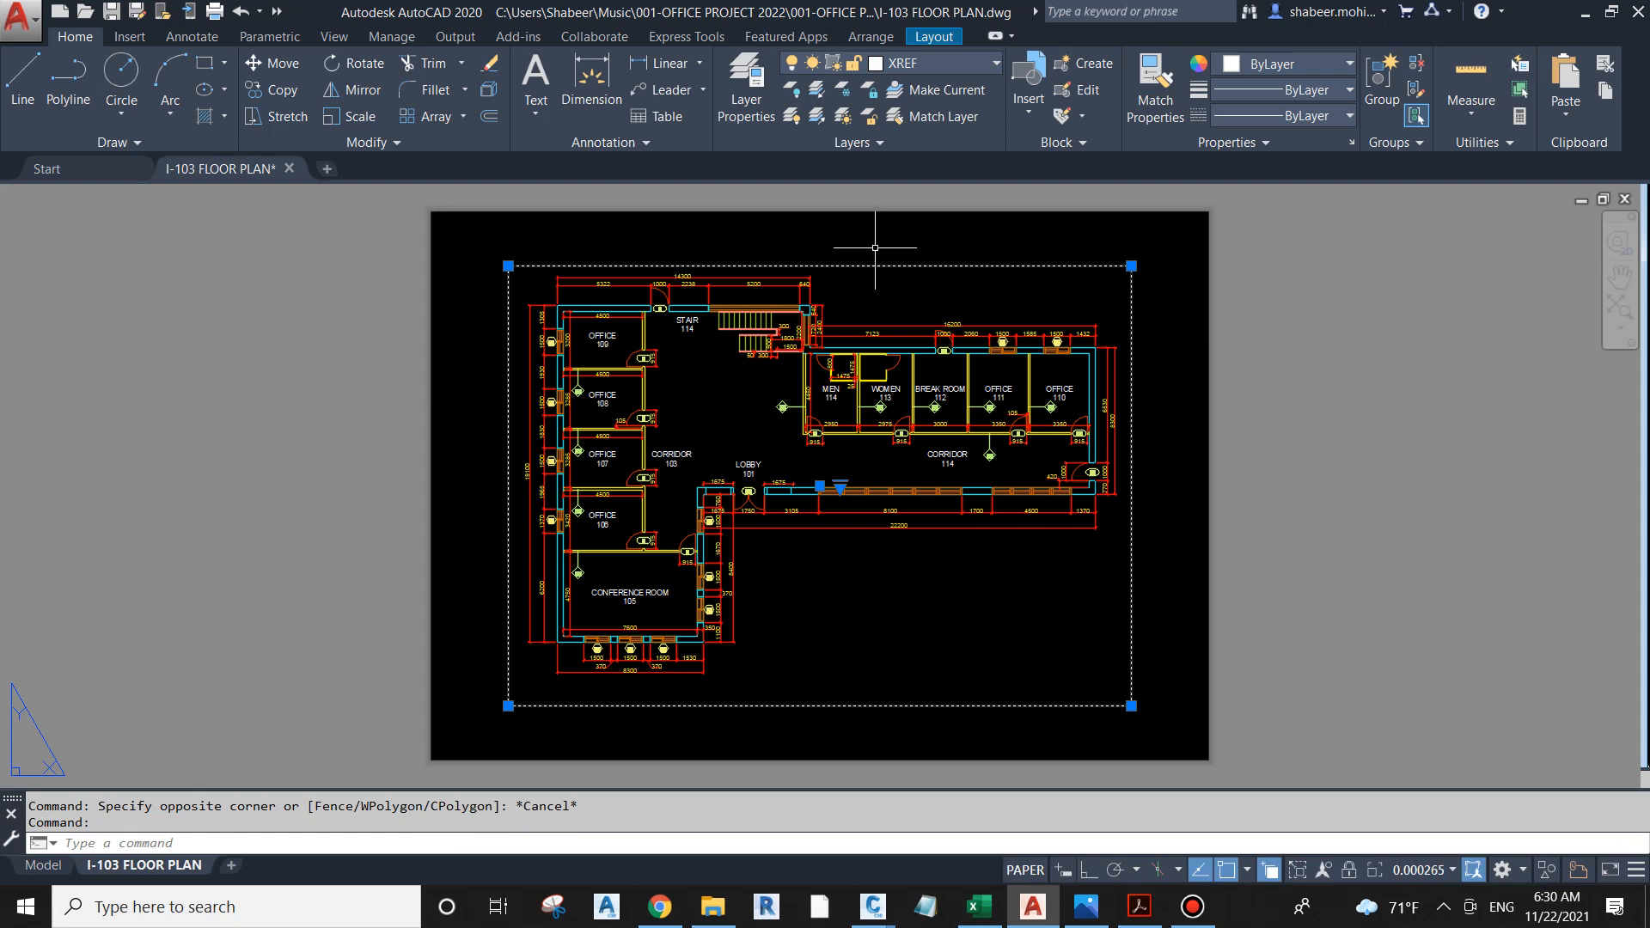
key(Delete)
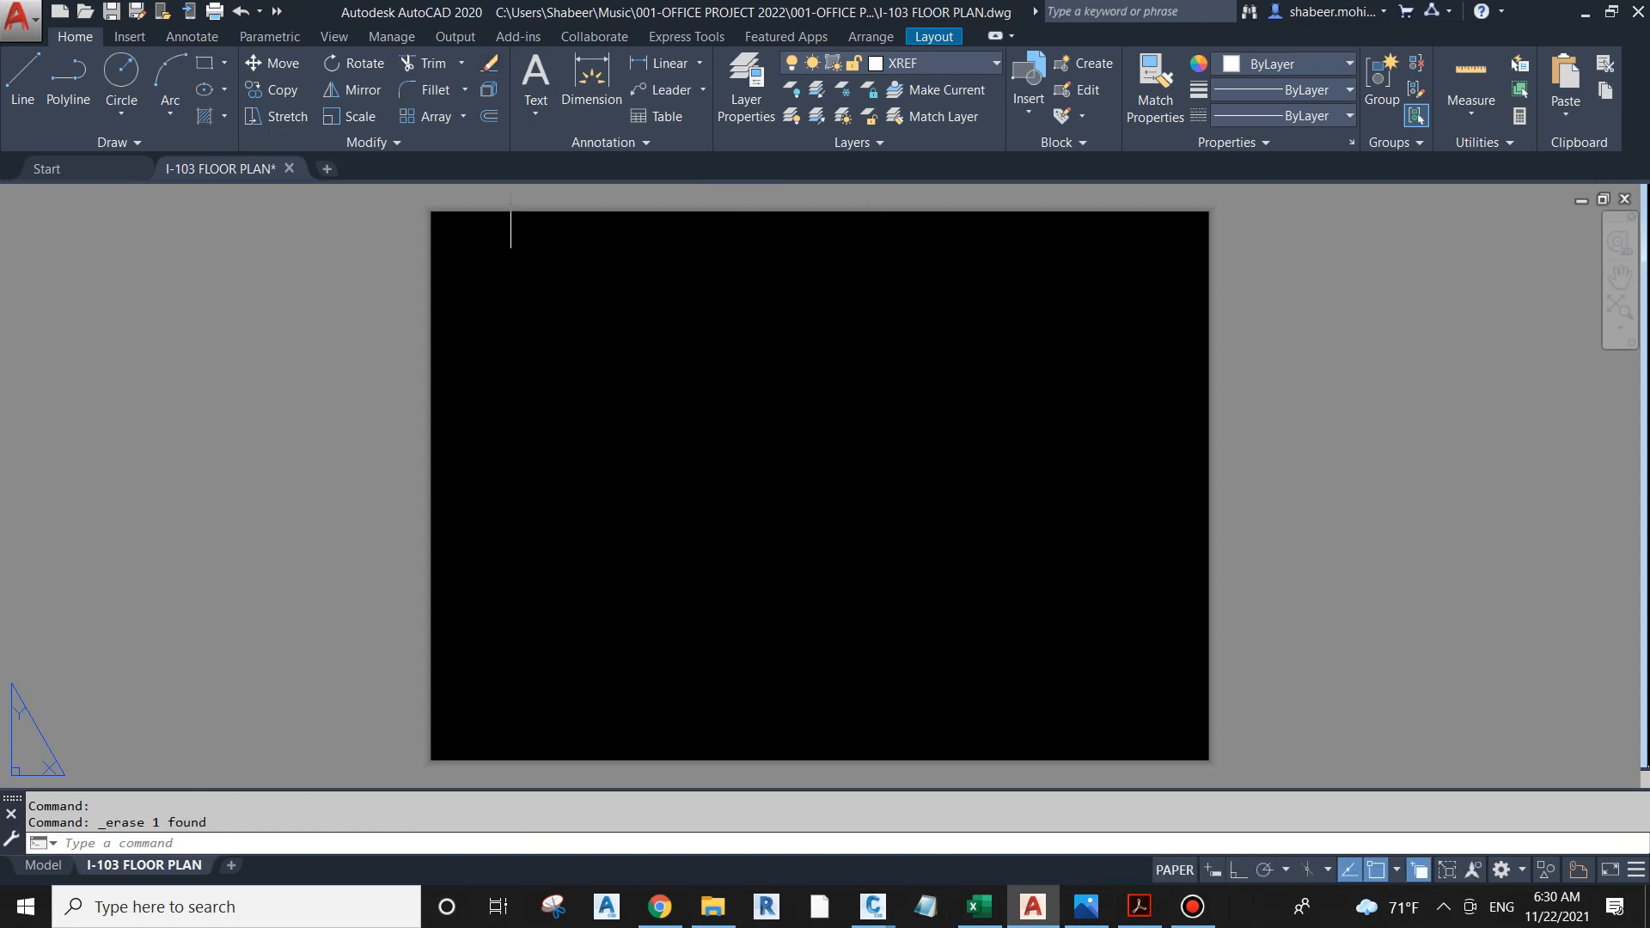
Step: Attach TITLE FRAME from the 02-TITLE FRAME folder to the layout as an overlay at 0,0,0 with scale 1, and close the references list
key(Escape)
text(xr)
key(Return)
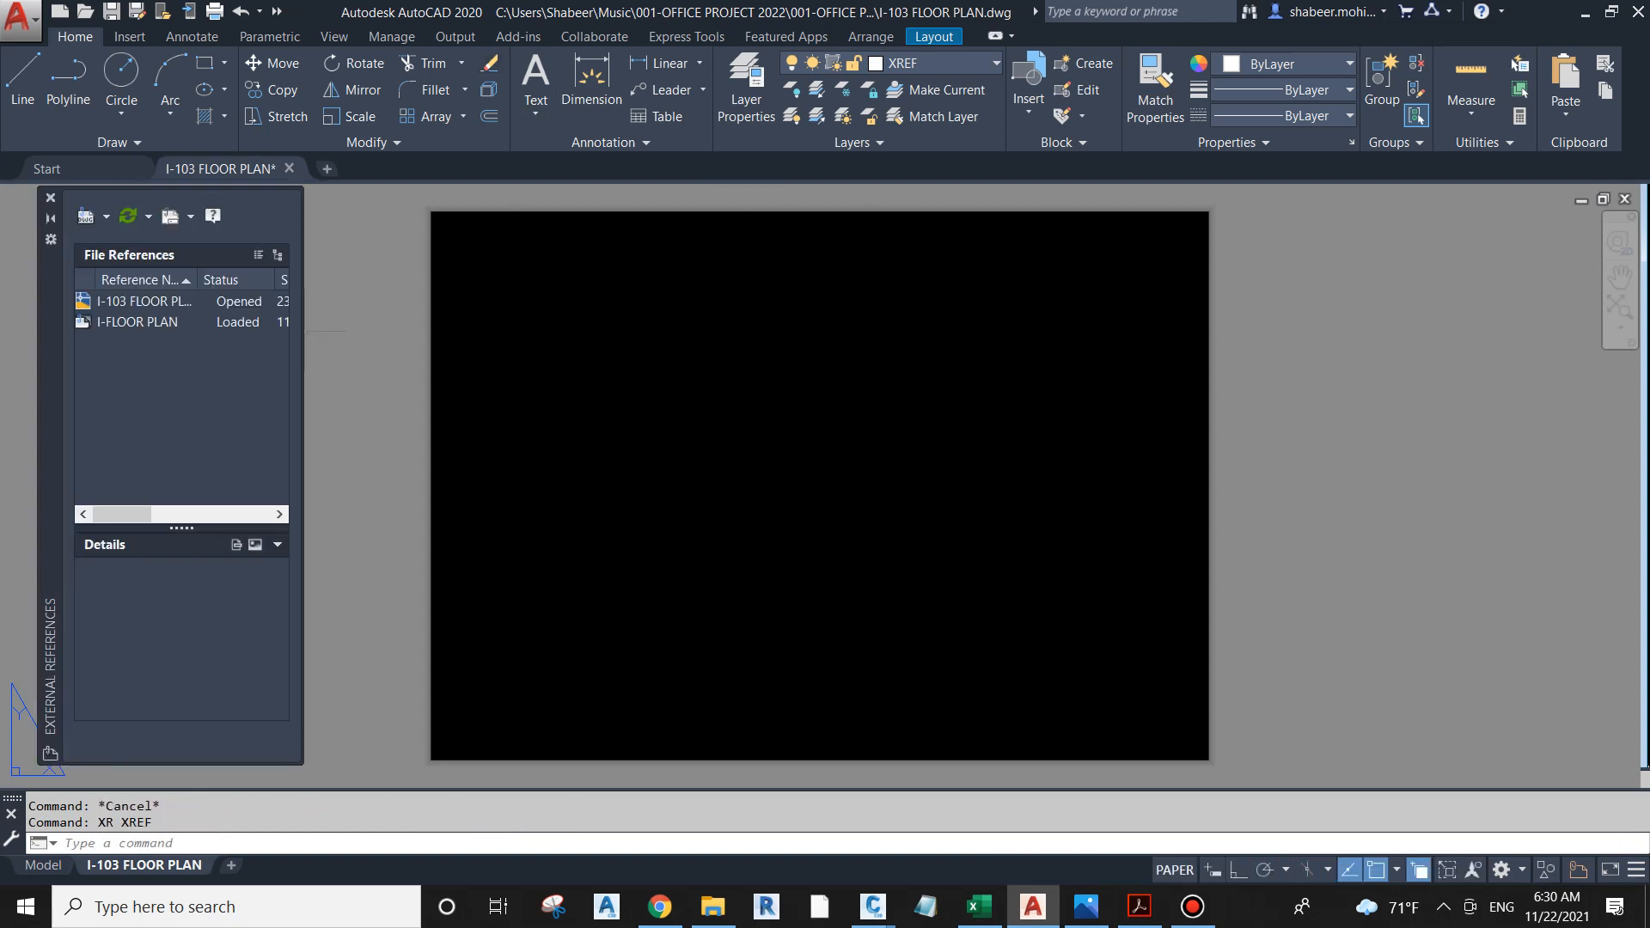
click(105, 216)
click(129, 244)
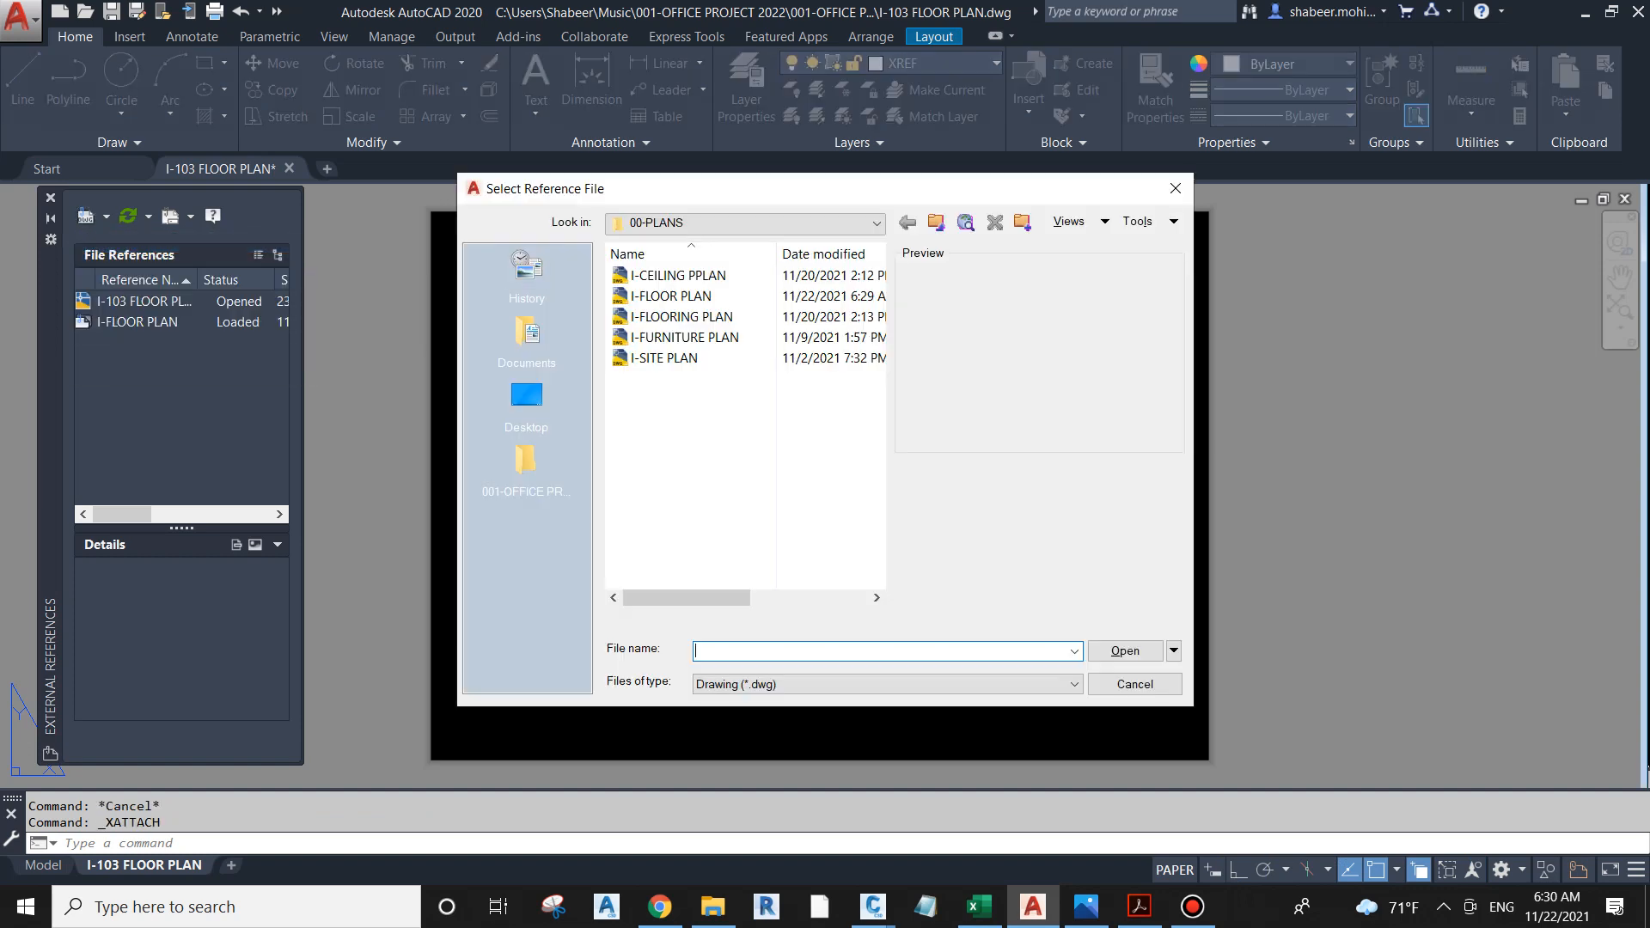
click(936, 221)
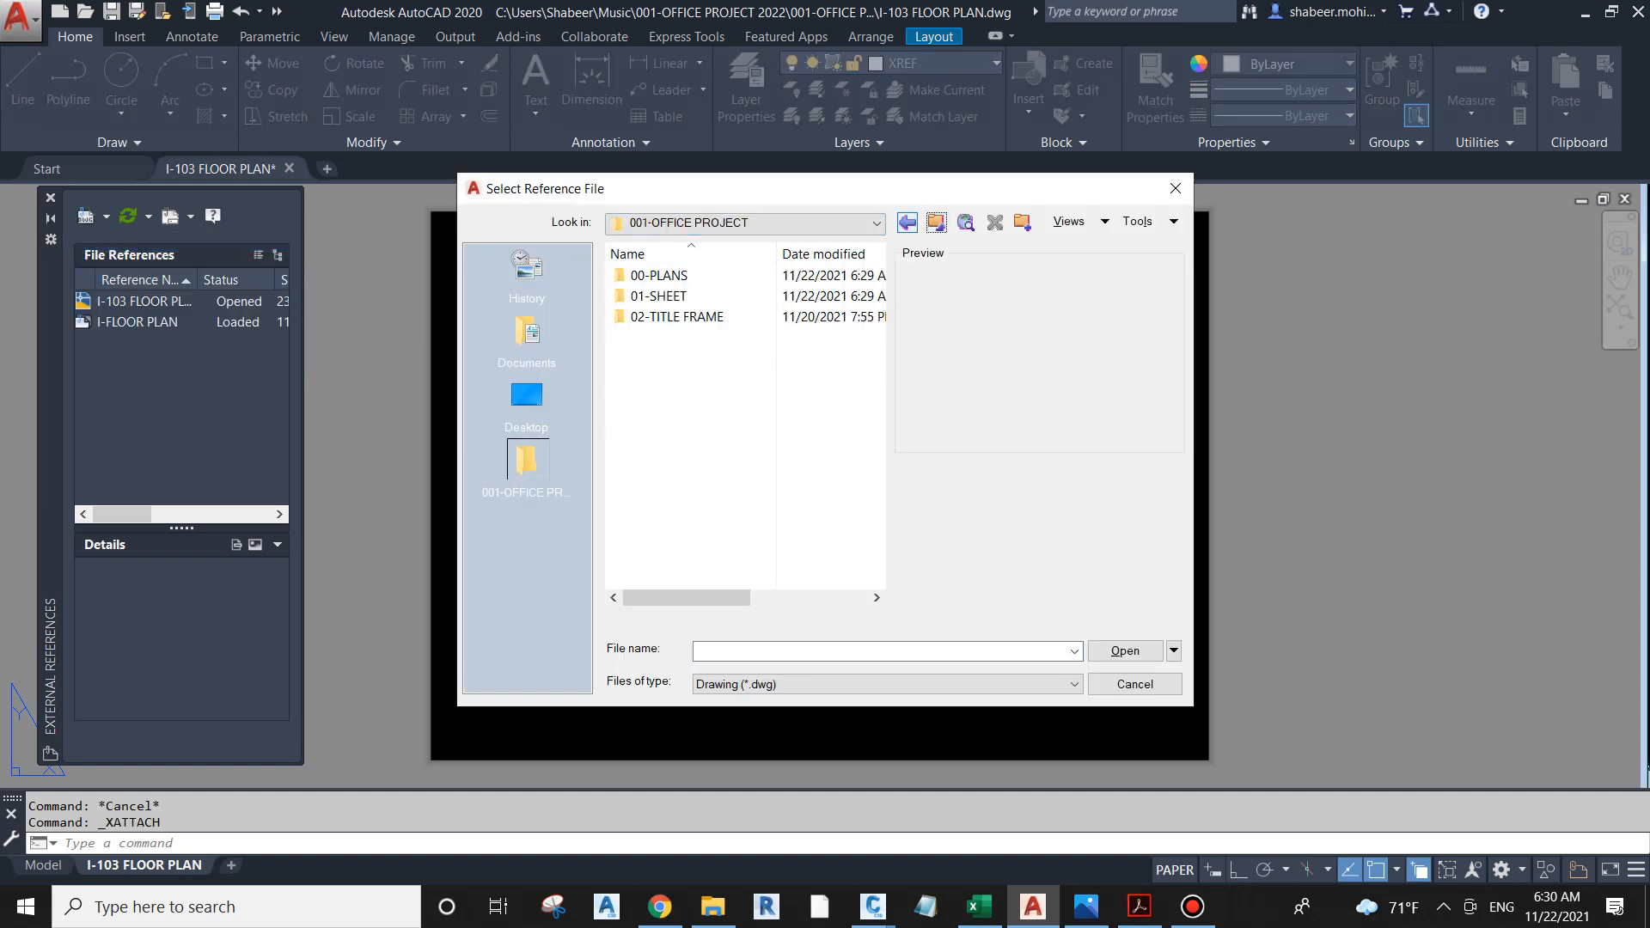
double_click(670, 317)
double_click(674, 275)
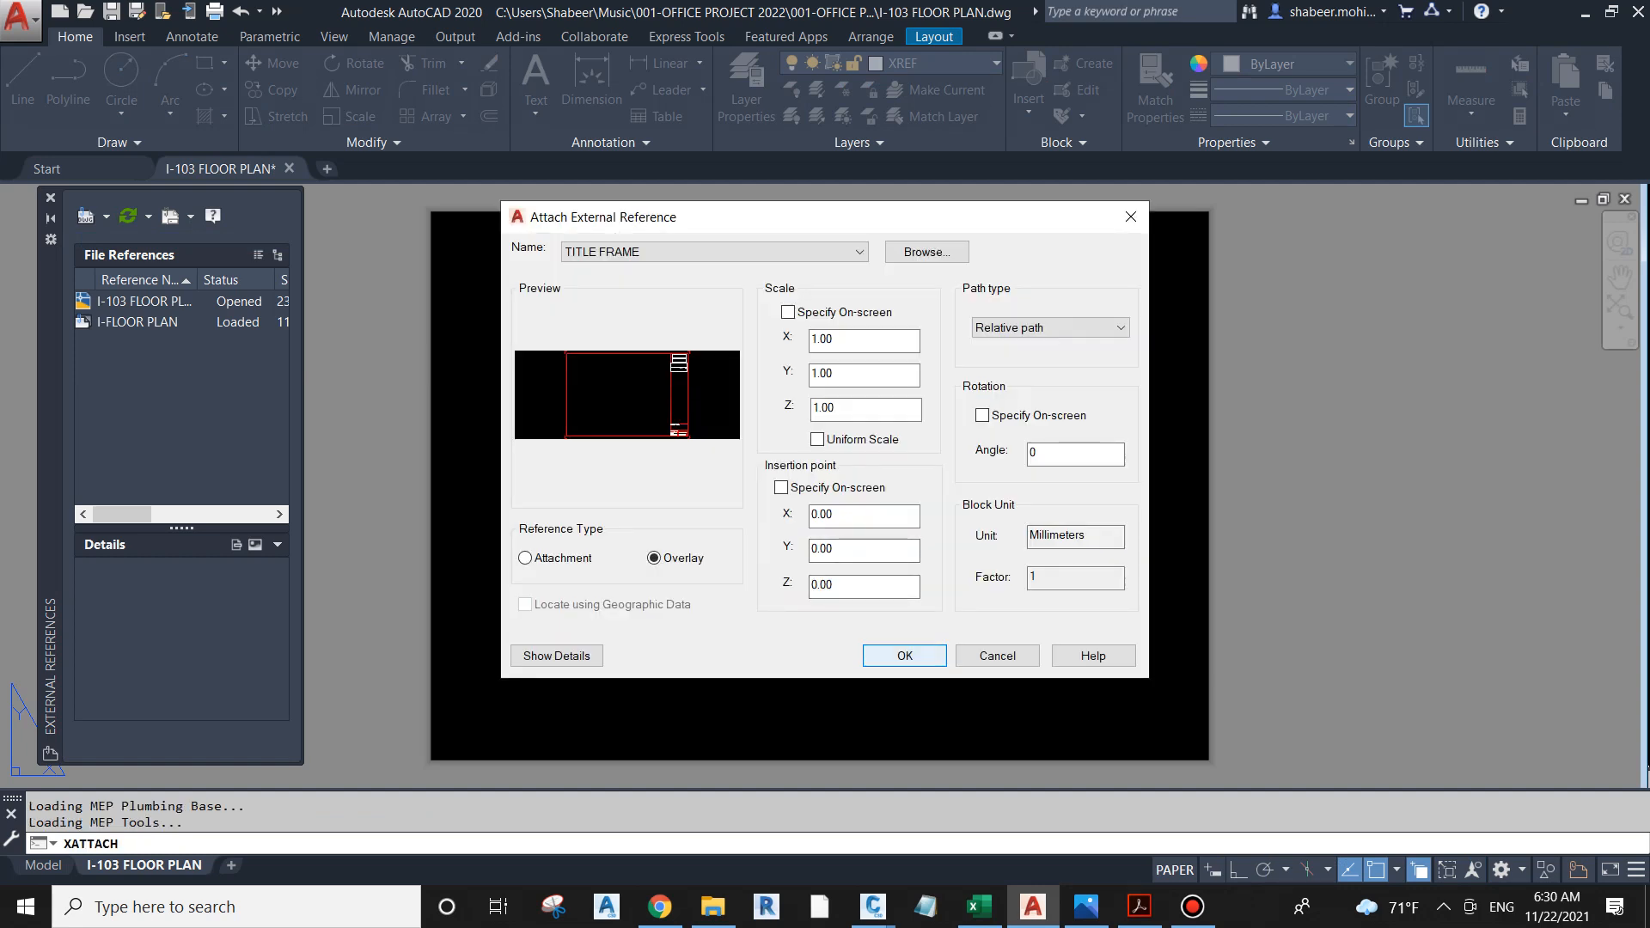
click(905, 656)
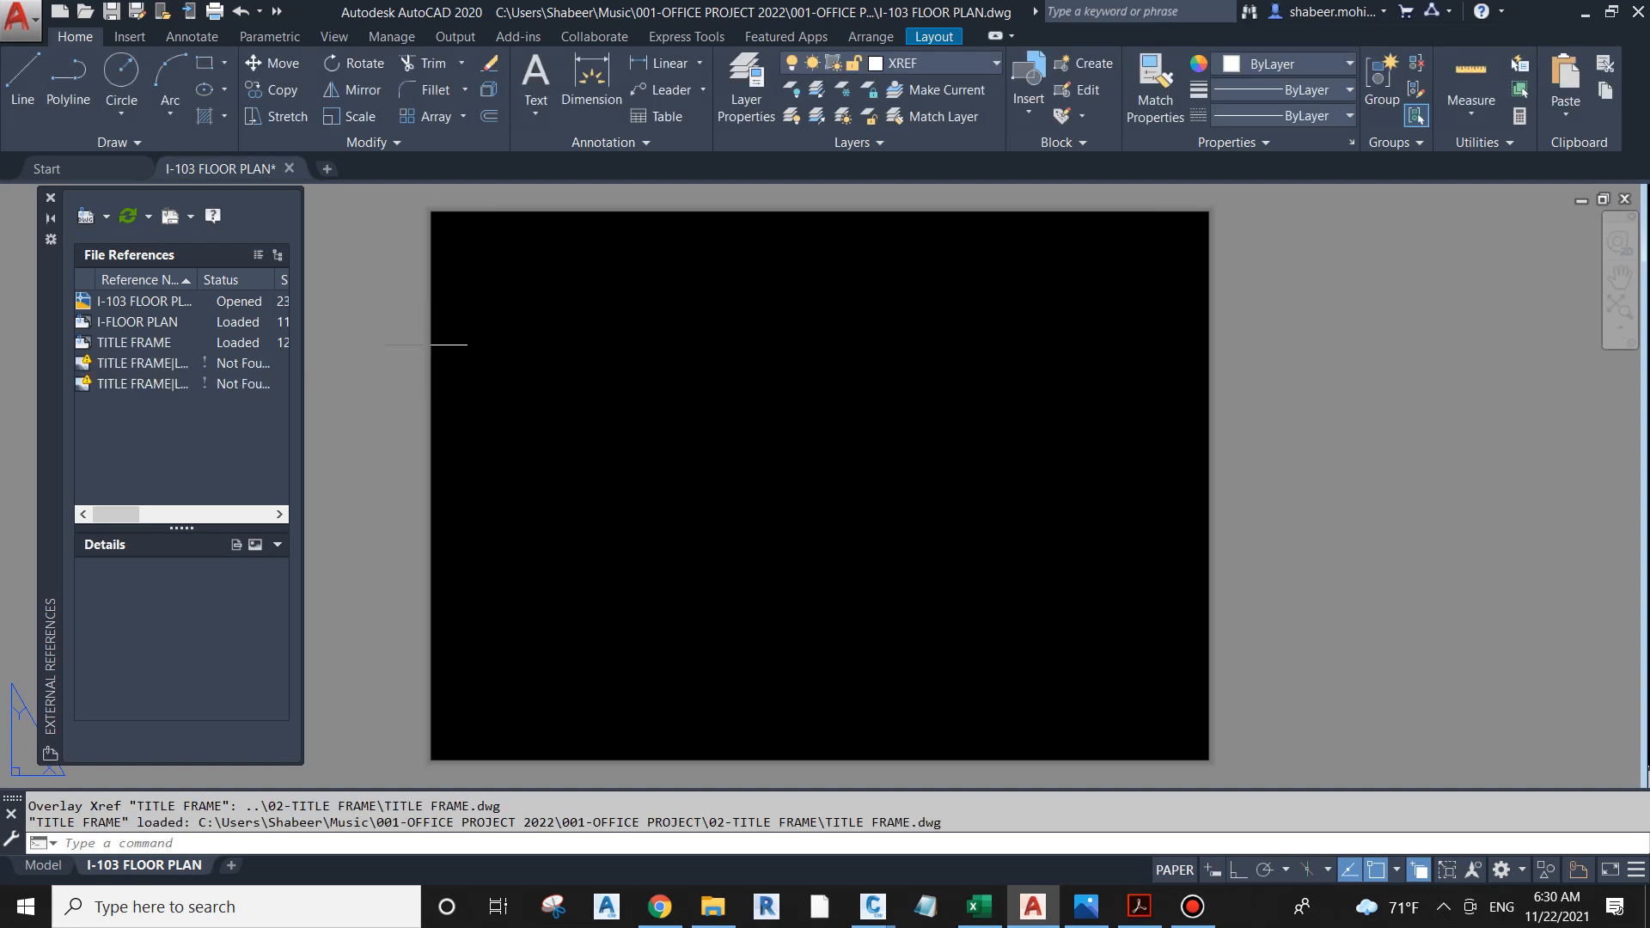
click(50, 198)
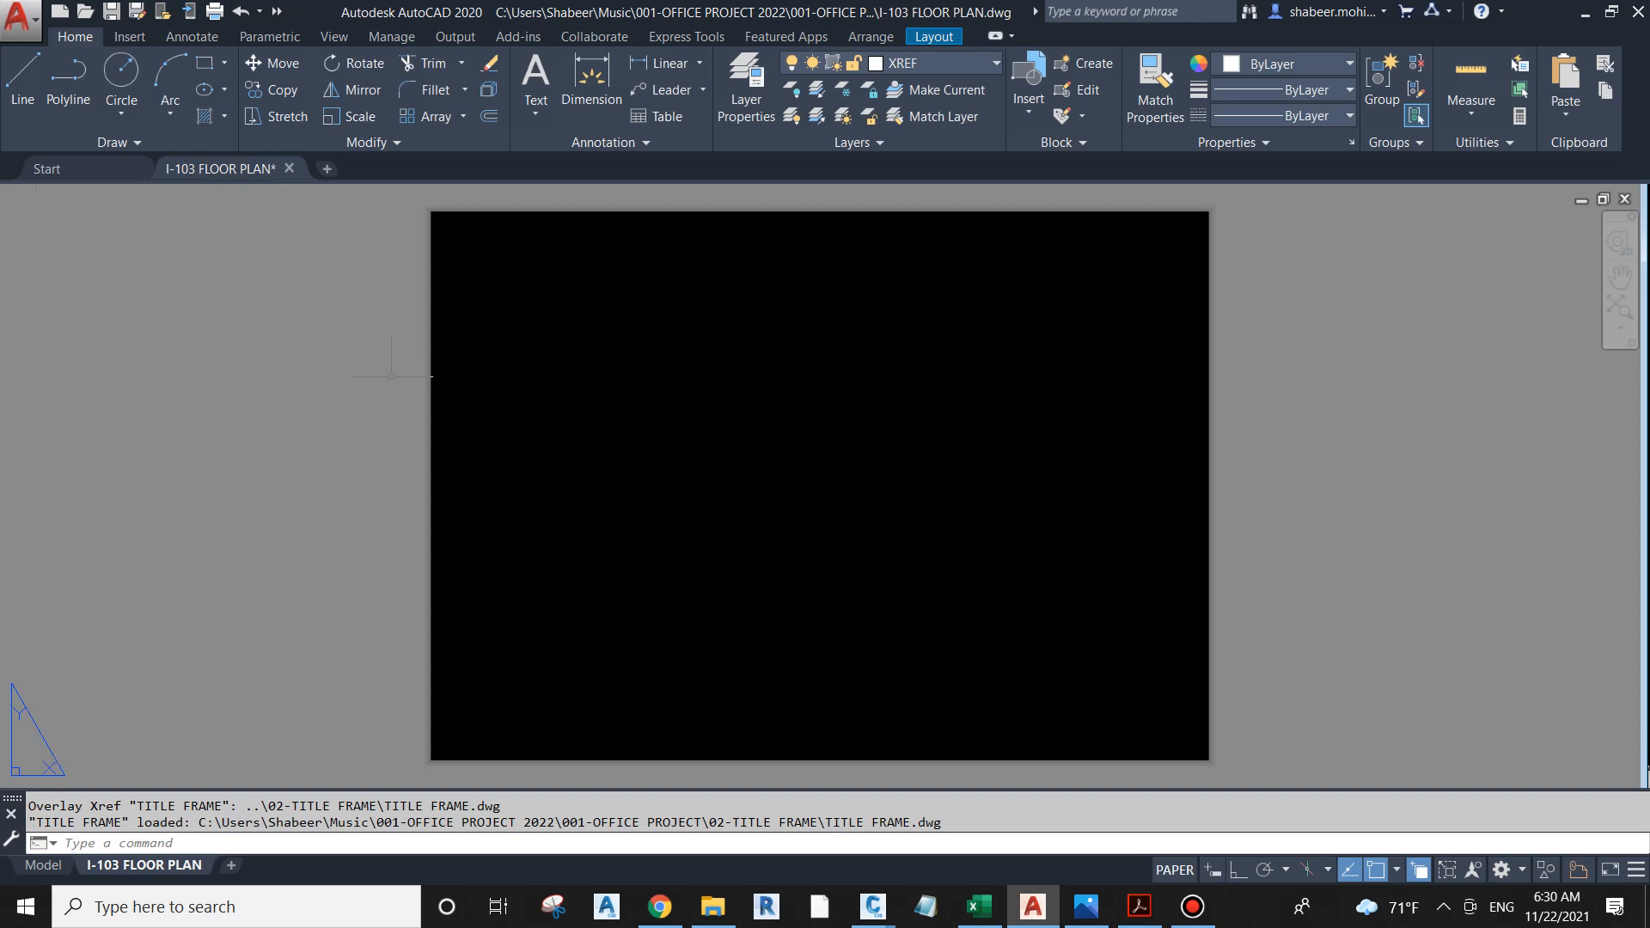
Step: Set the layout's page setup to the DWG To PDF.pc3 plotter with ISO full bleed A3 (420.00 x 297.00 MM) paper
text(z)
key(Return)
text(e)
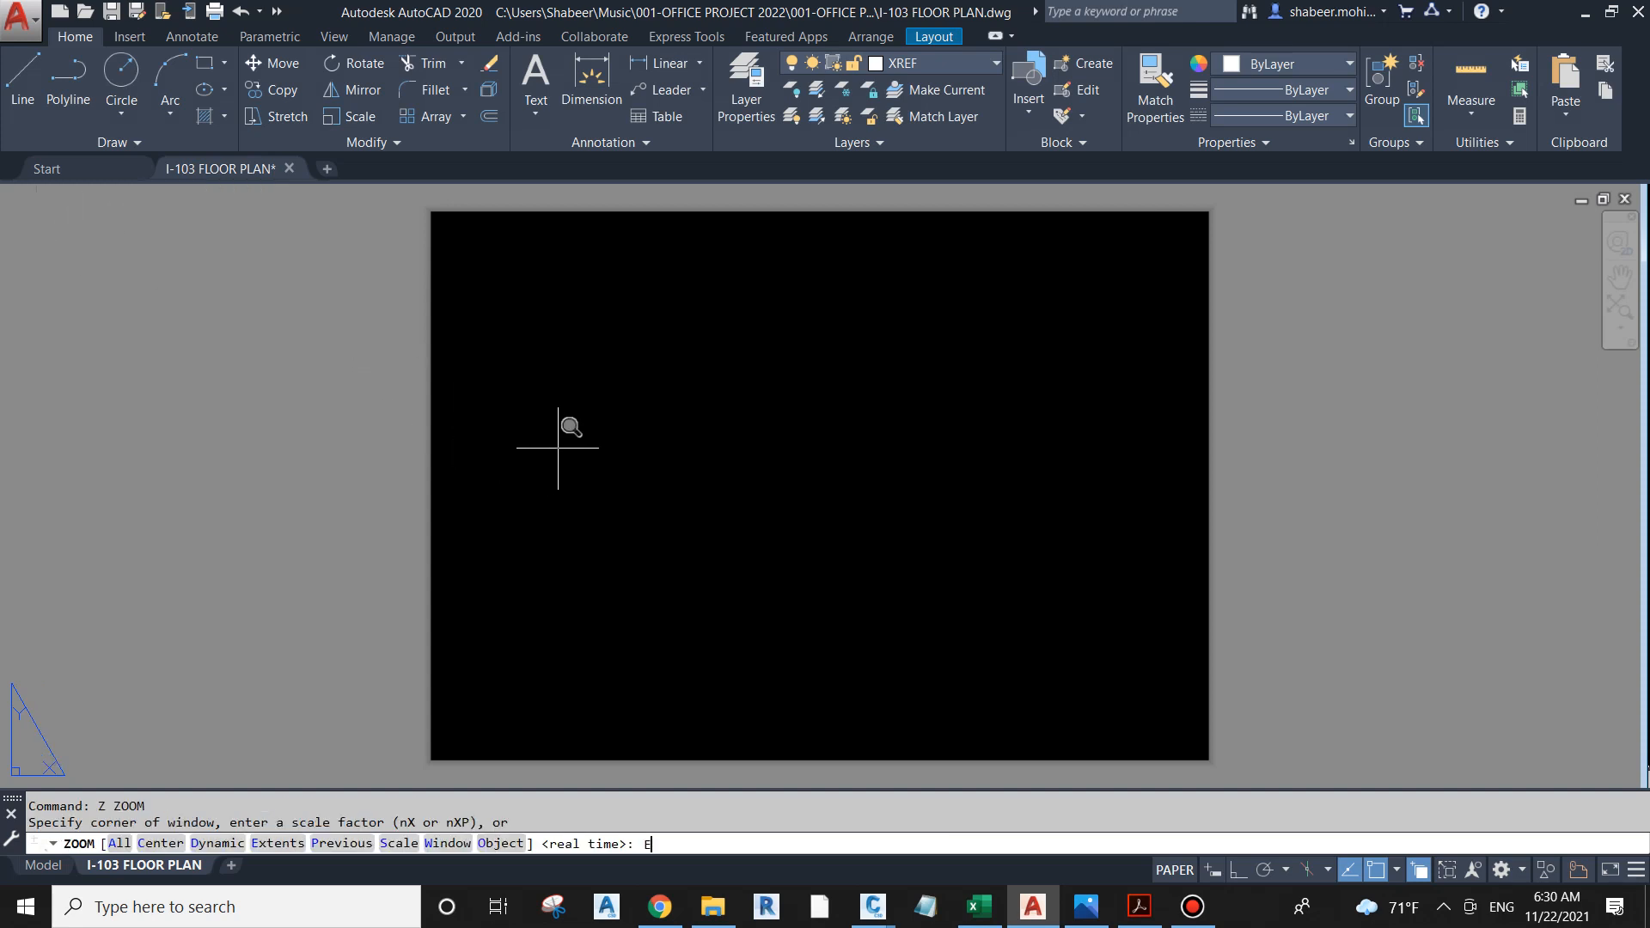
key(Return)
key(Escape)
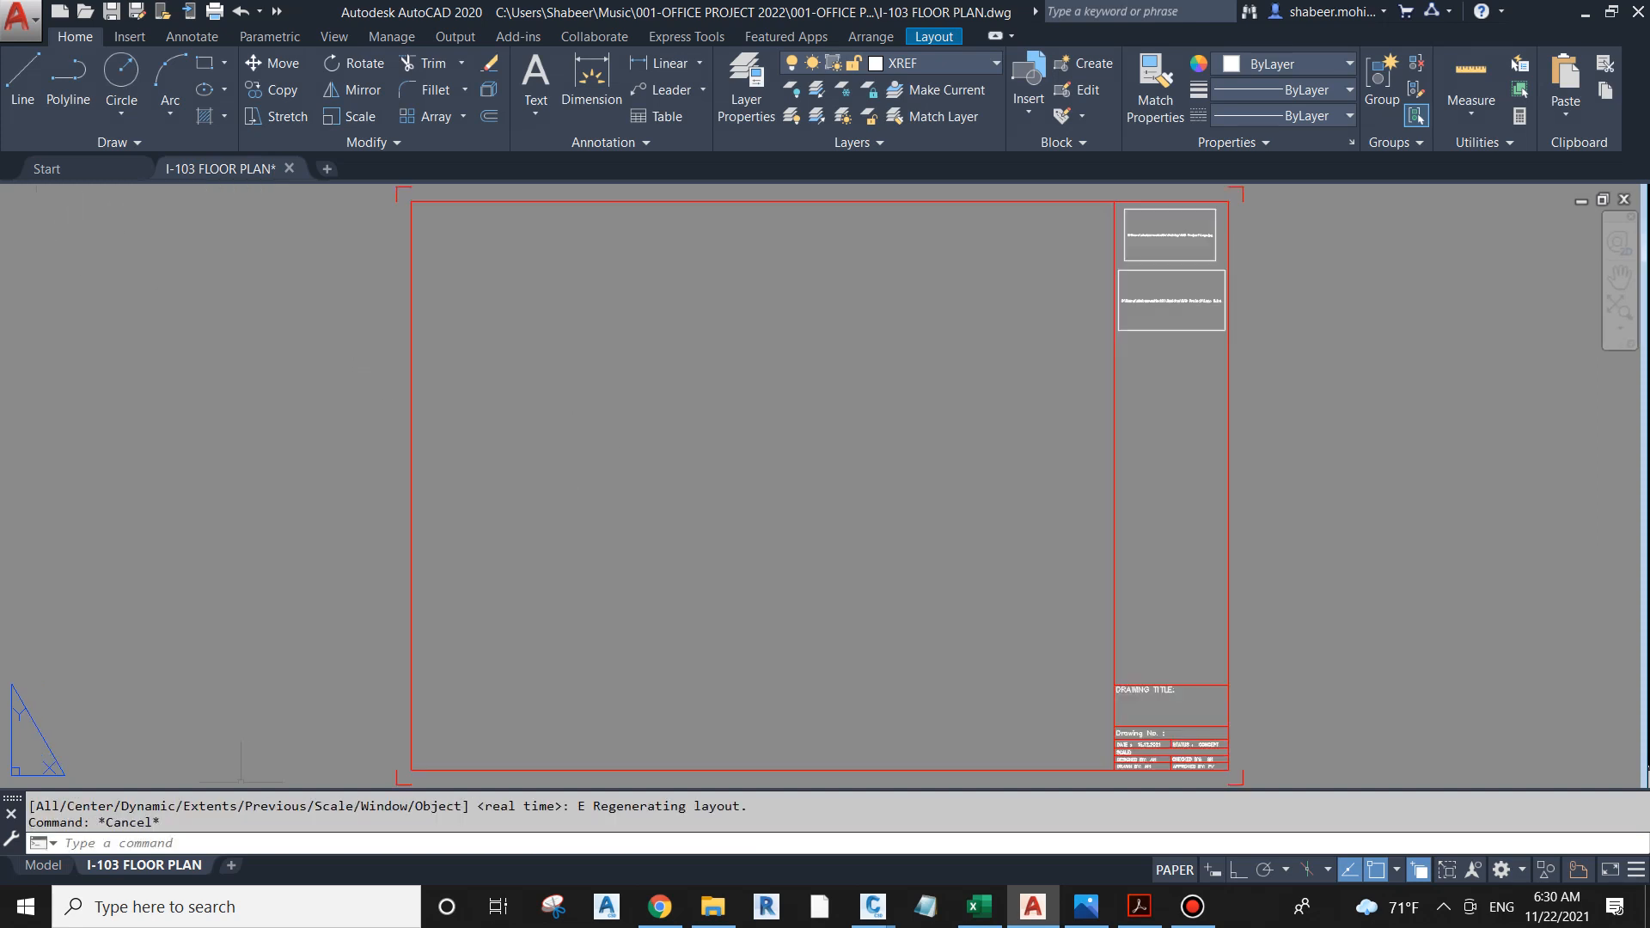
right_click(144, 865)
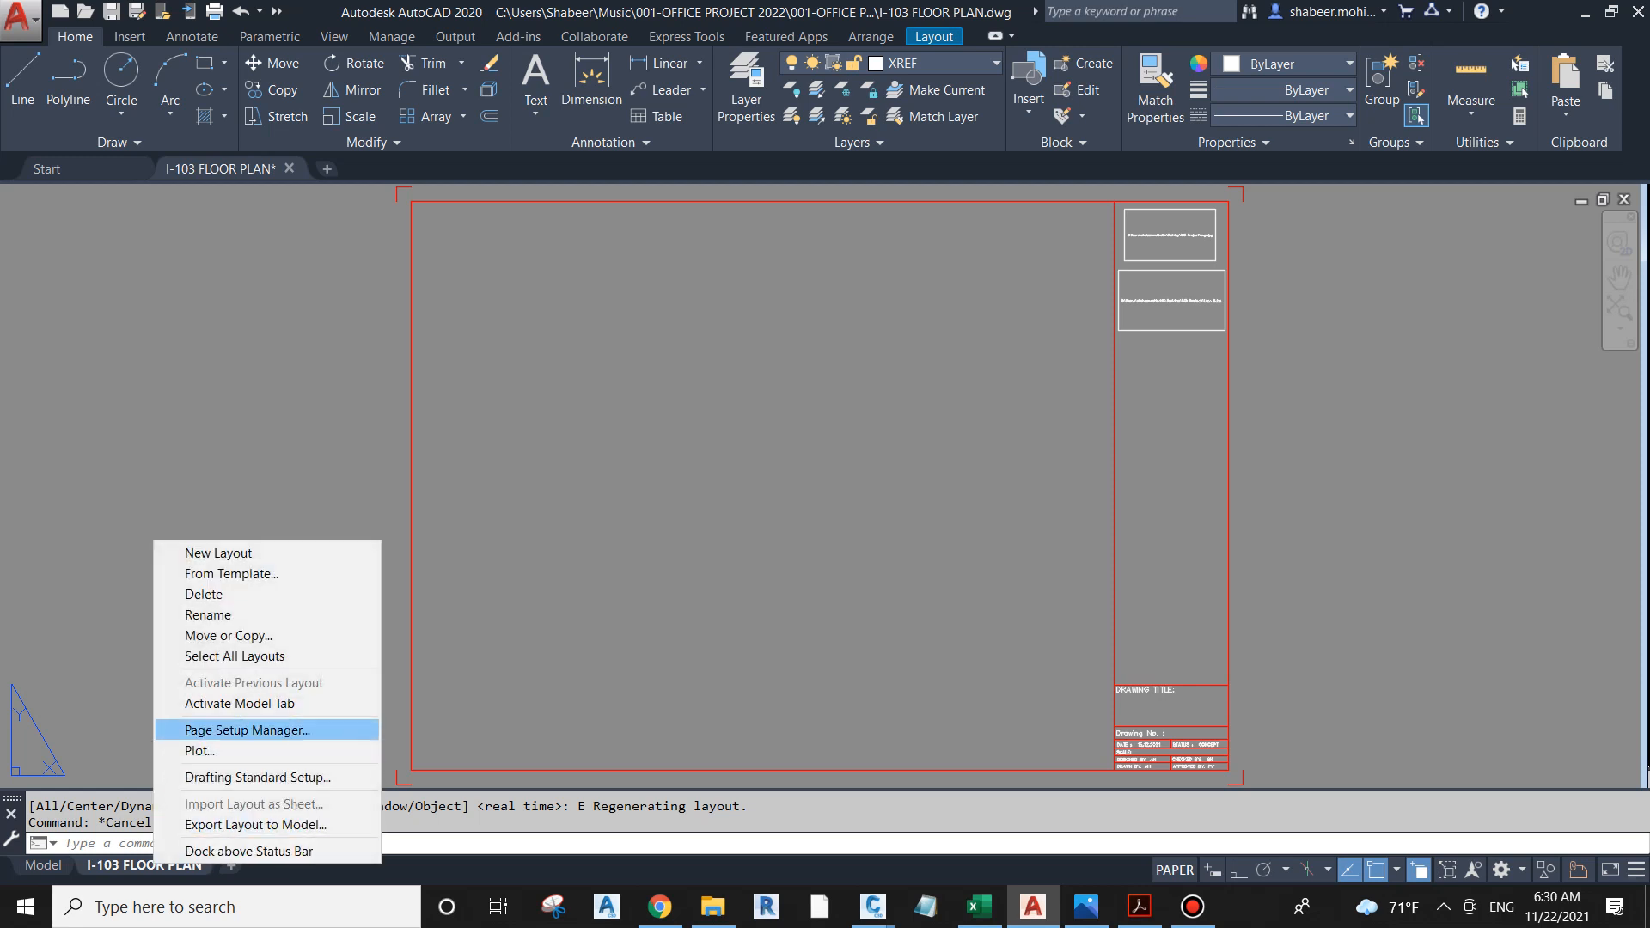
click(240, 729)
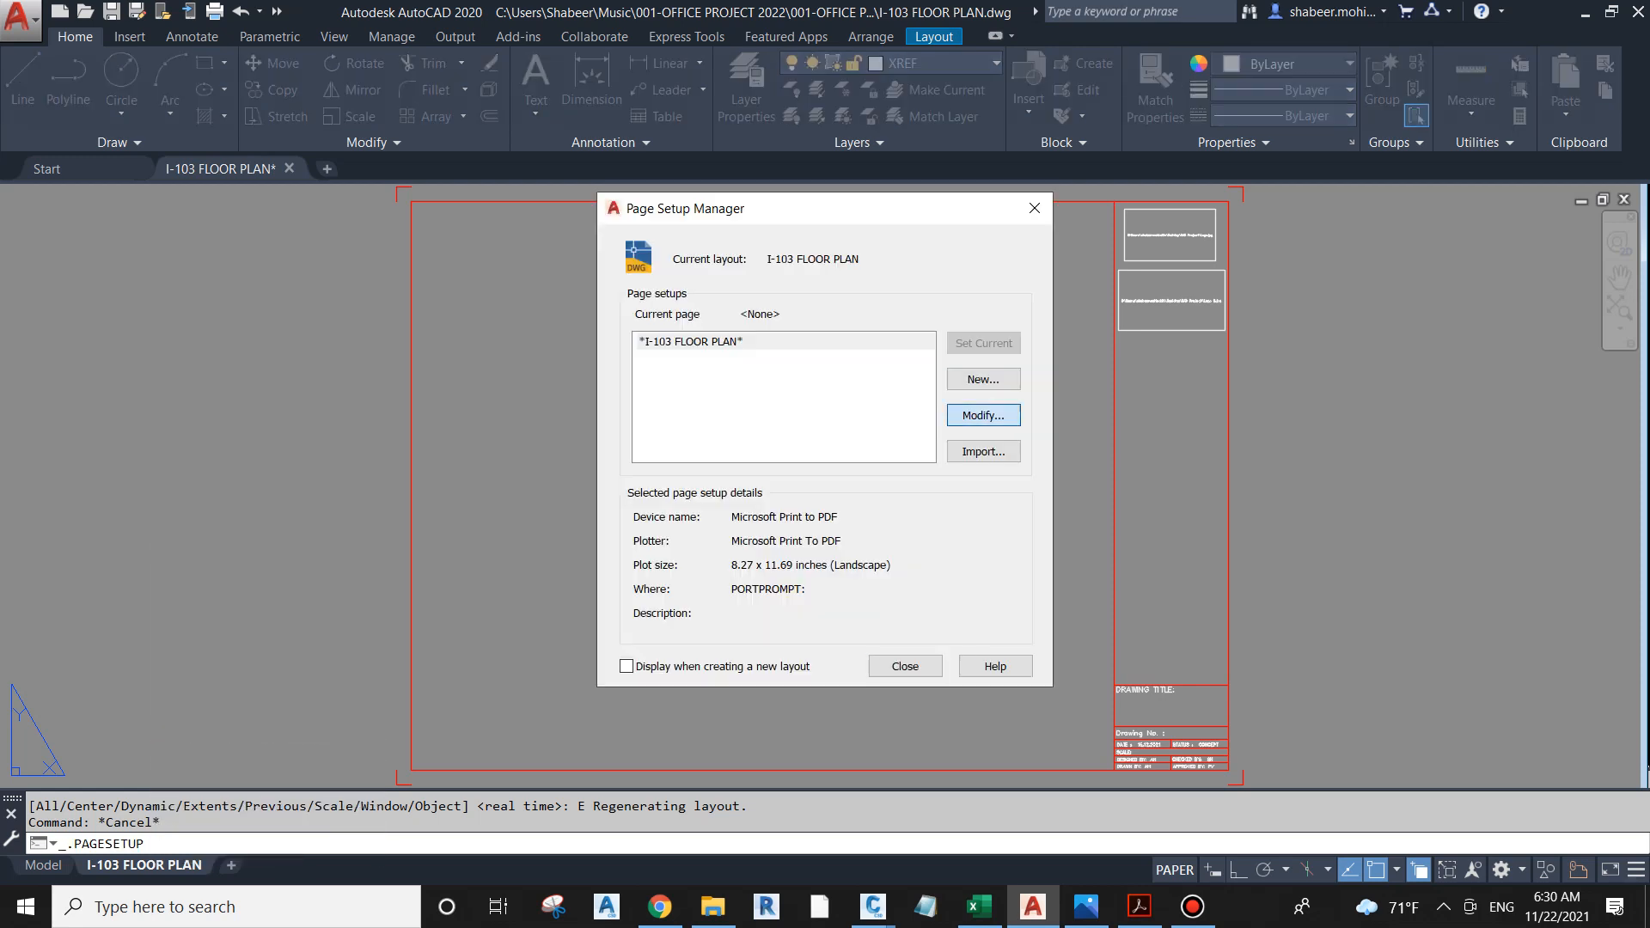
click(983, 415)
click(814, 296)
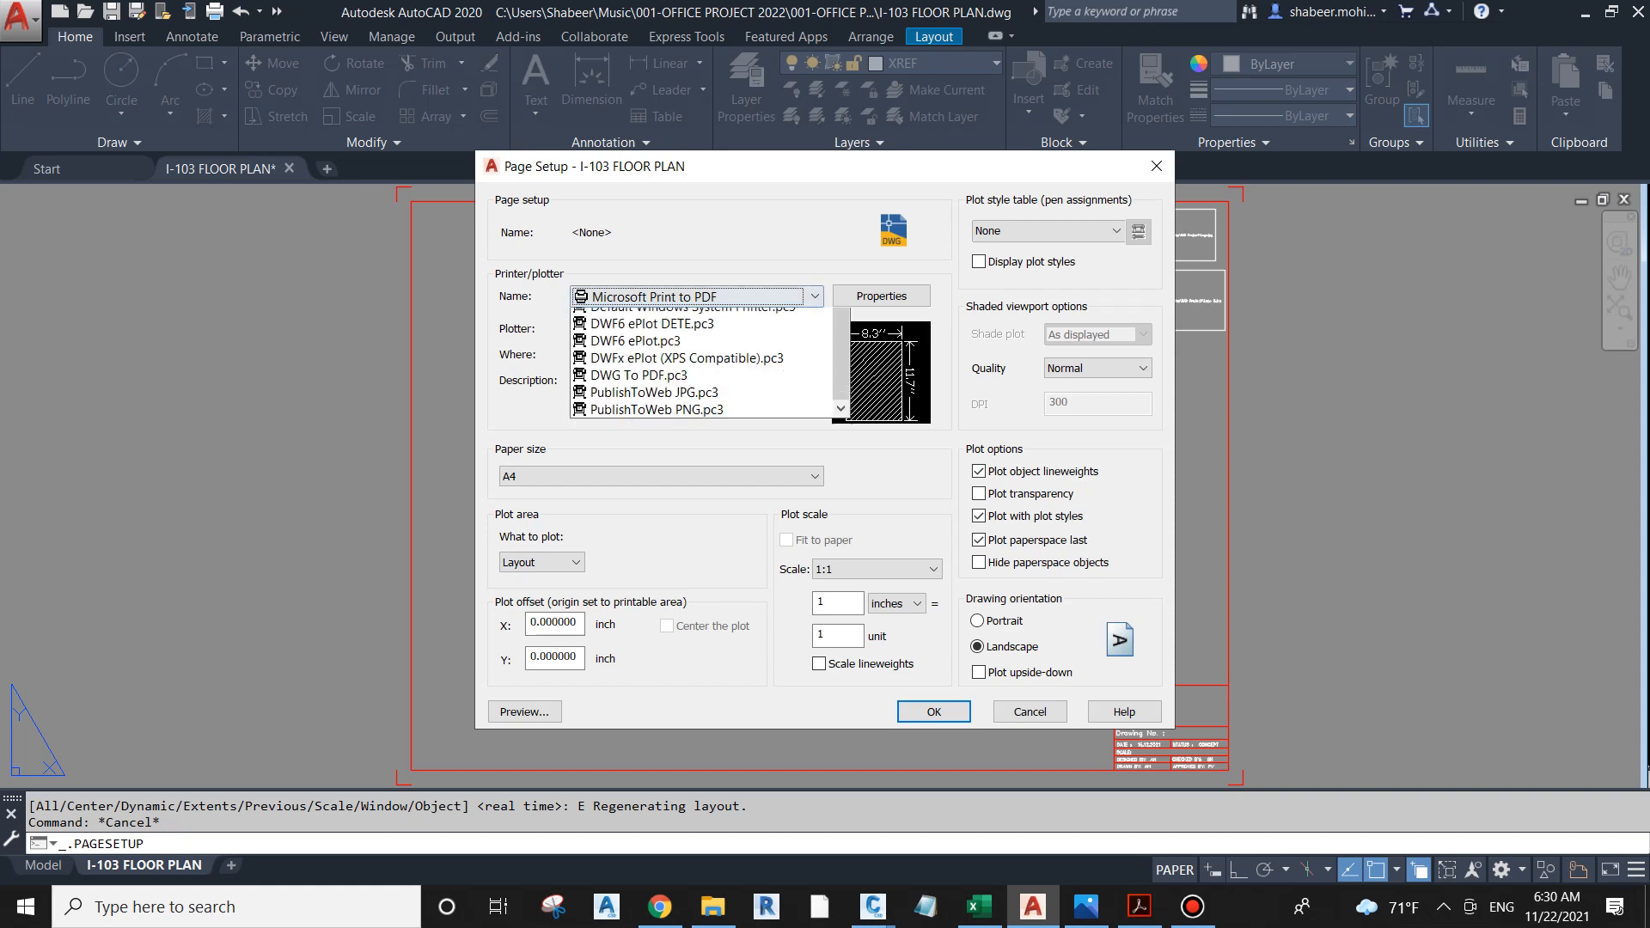
key(Down)
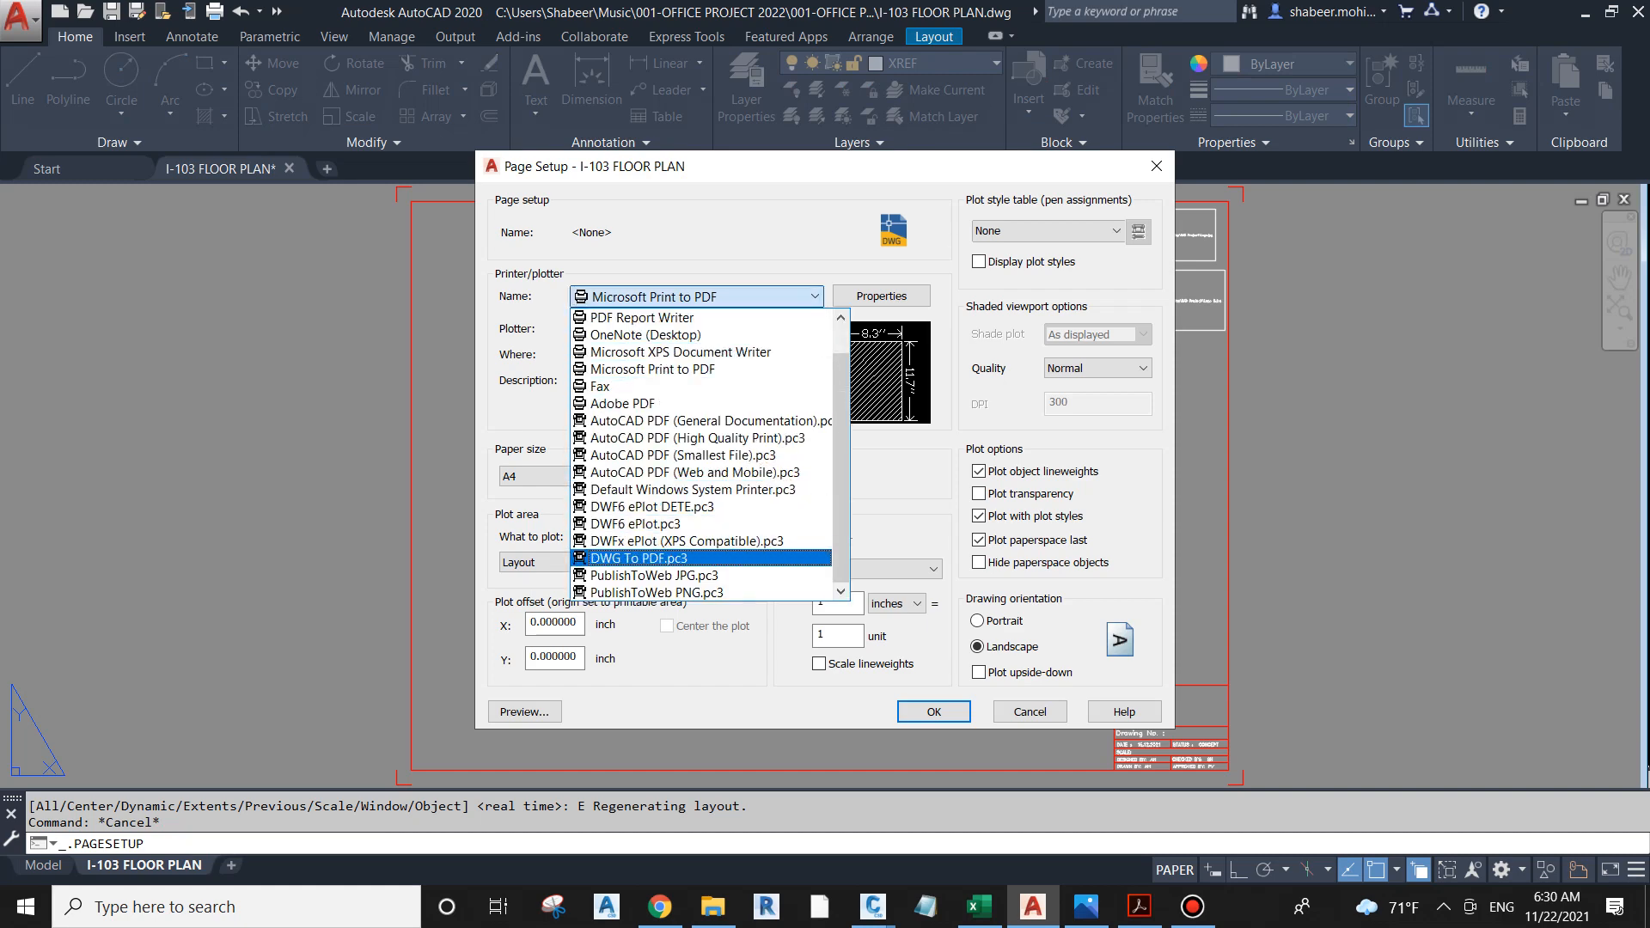
key(Return)
click(679, 476)
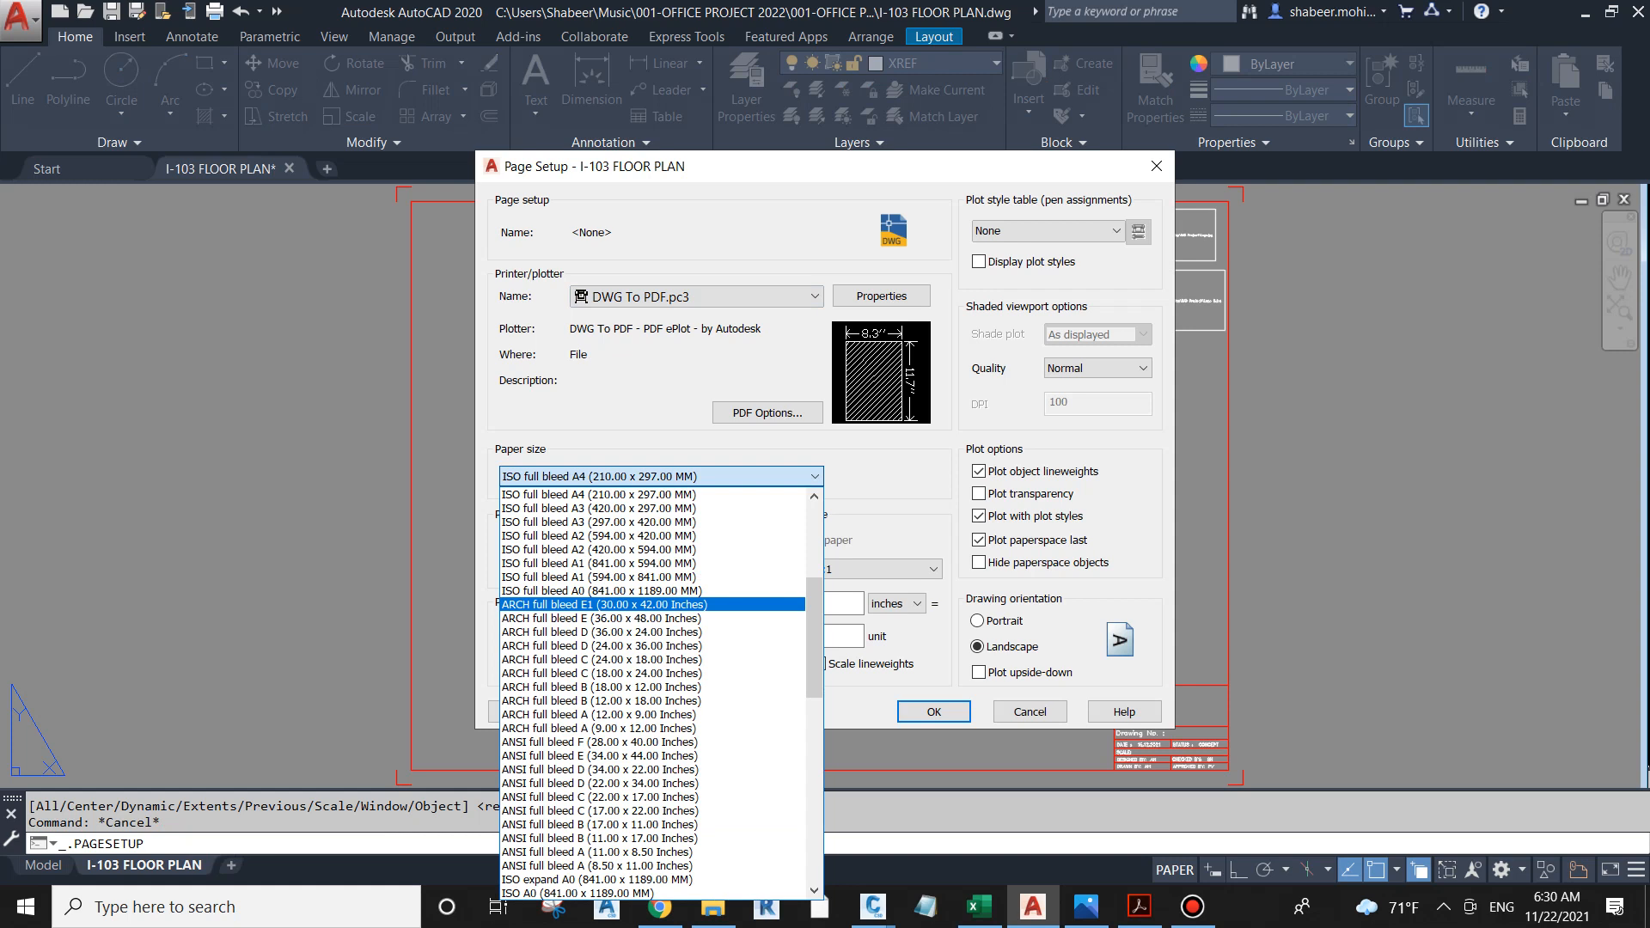
scroll(653, 687, up, 1)
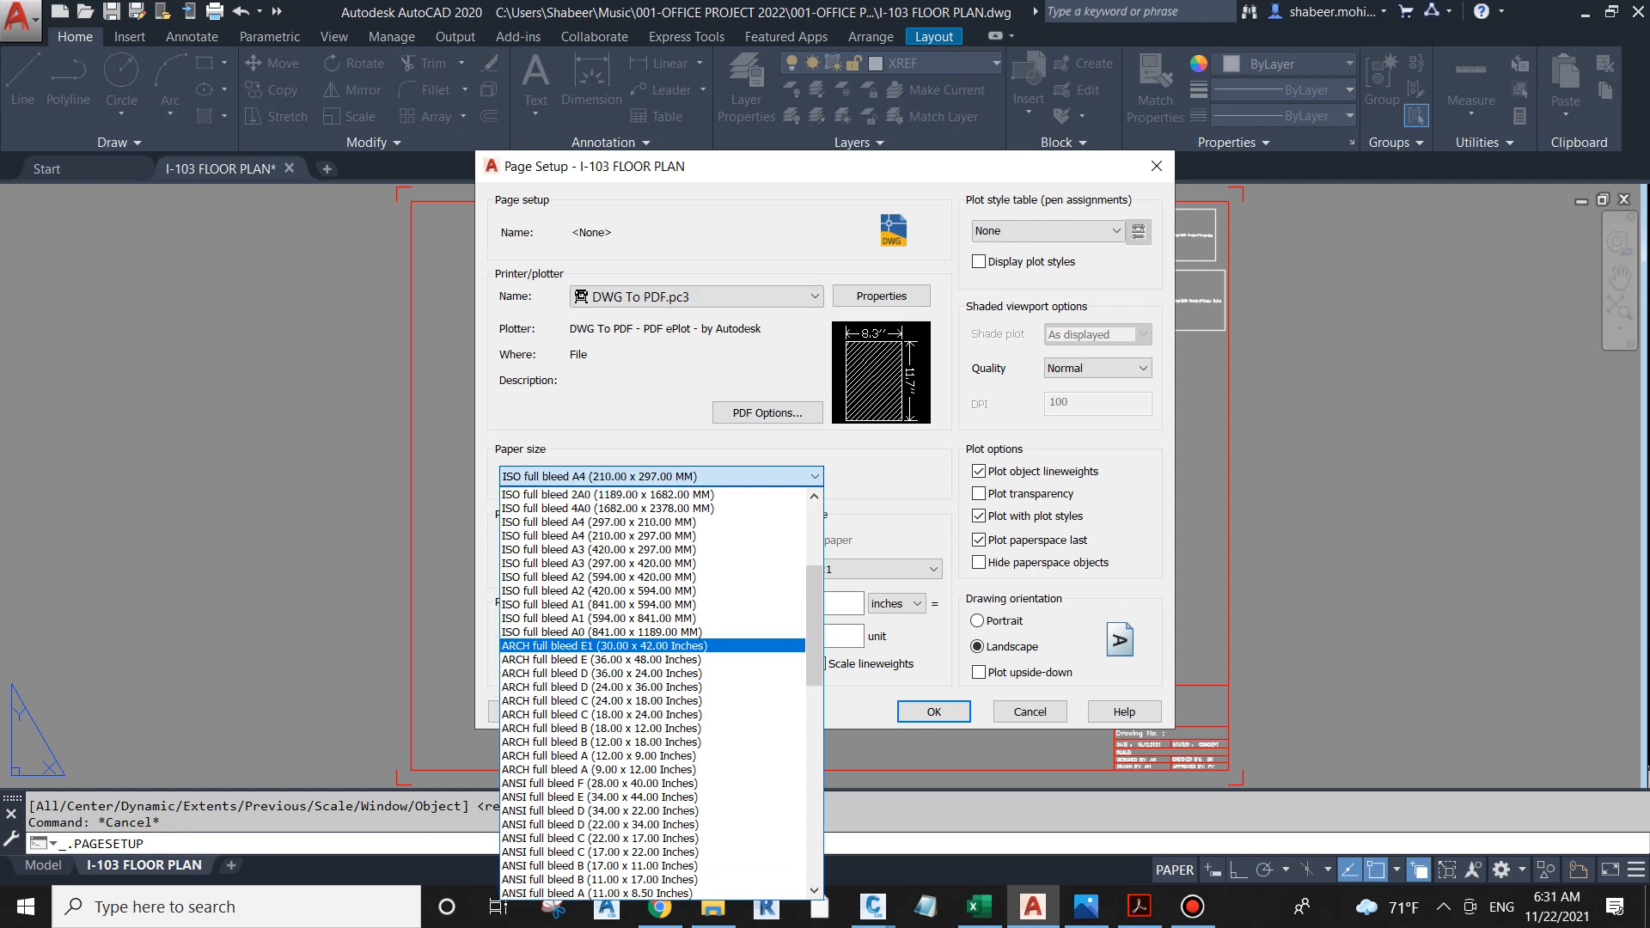
click(598, 550)
Step: Define the plot area as a window between the title frame's lower-left and upper-right outer corner marks, using endpoint snaps
click(532, 563)
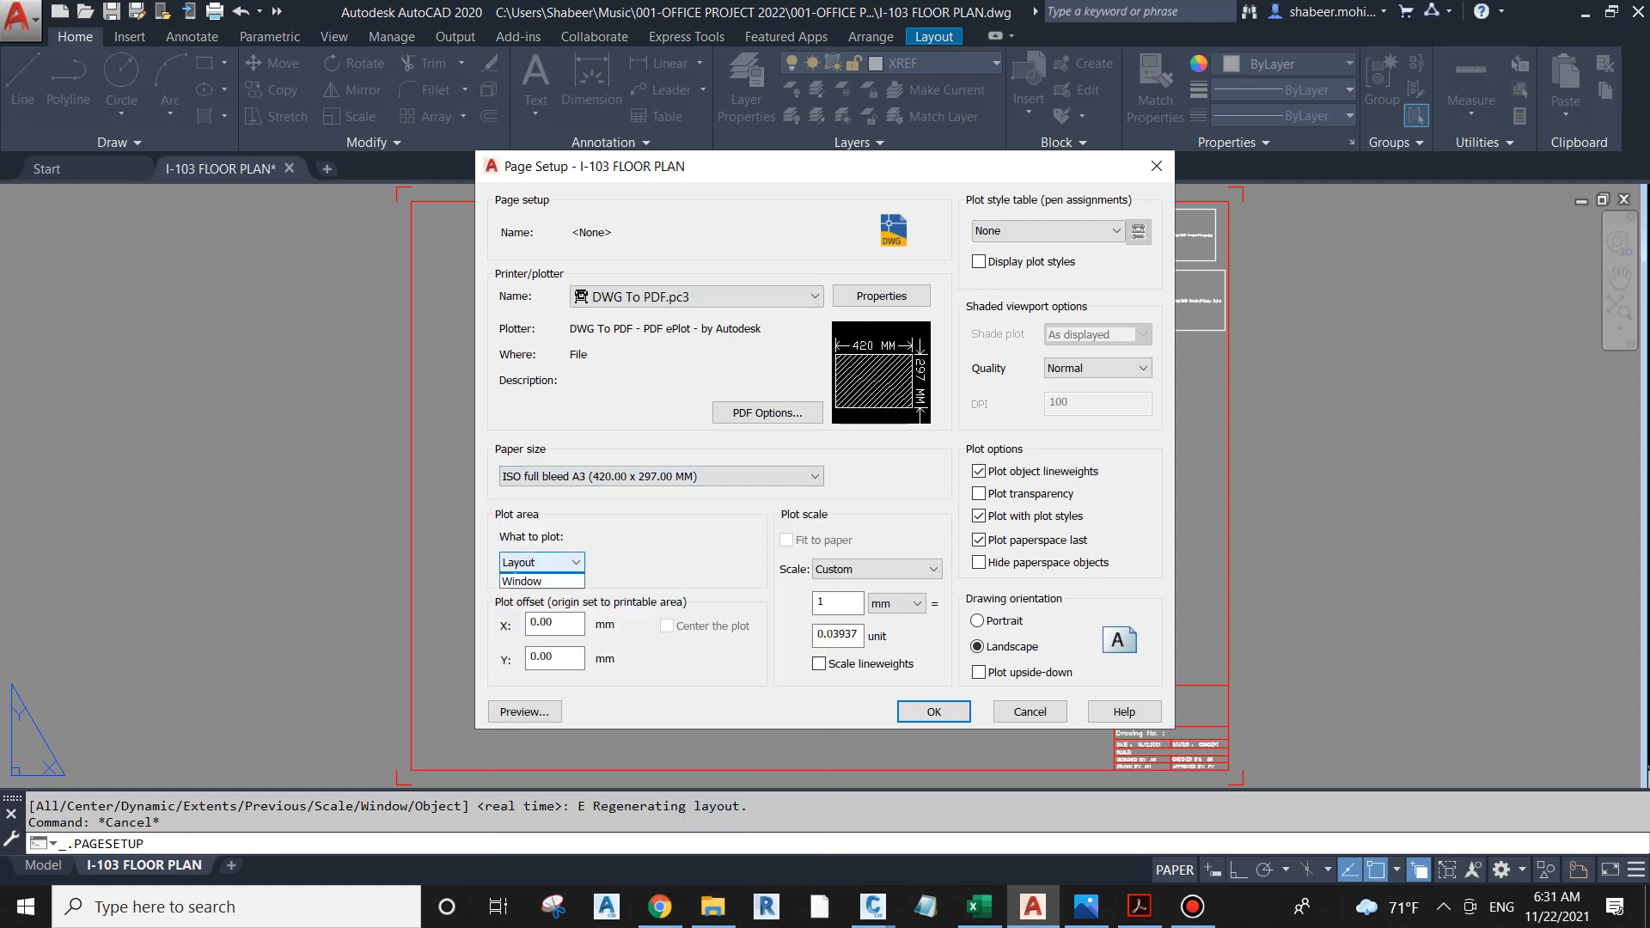
click(533, 619)
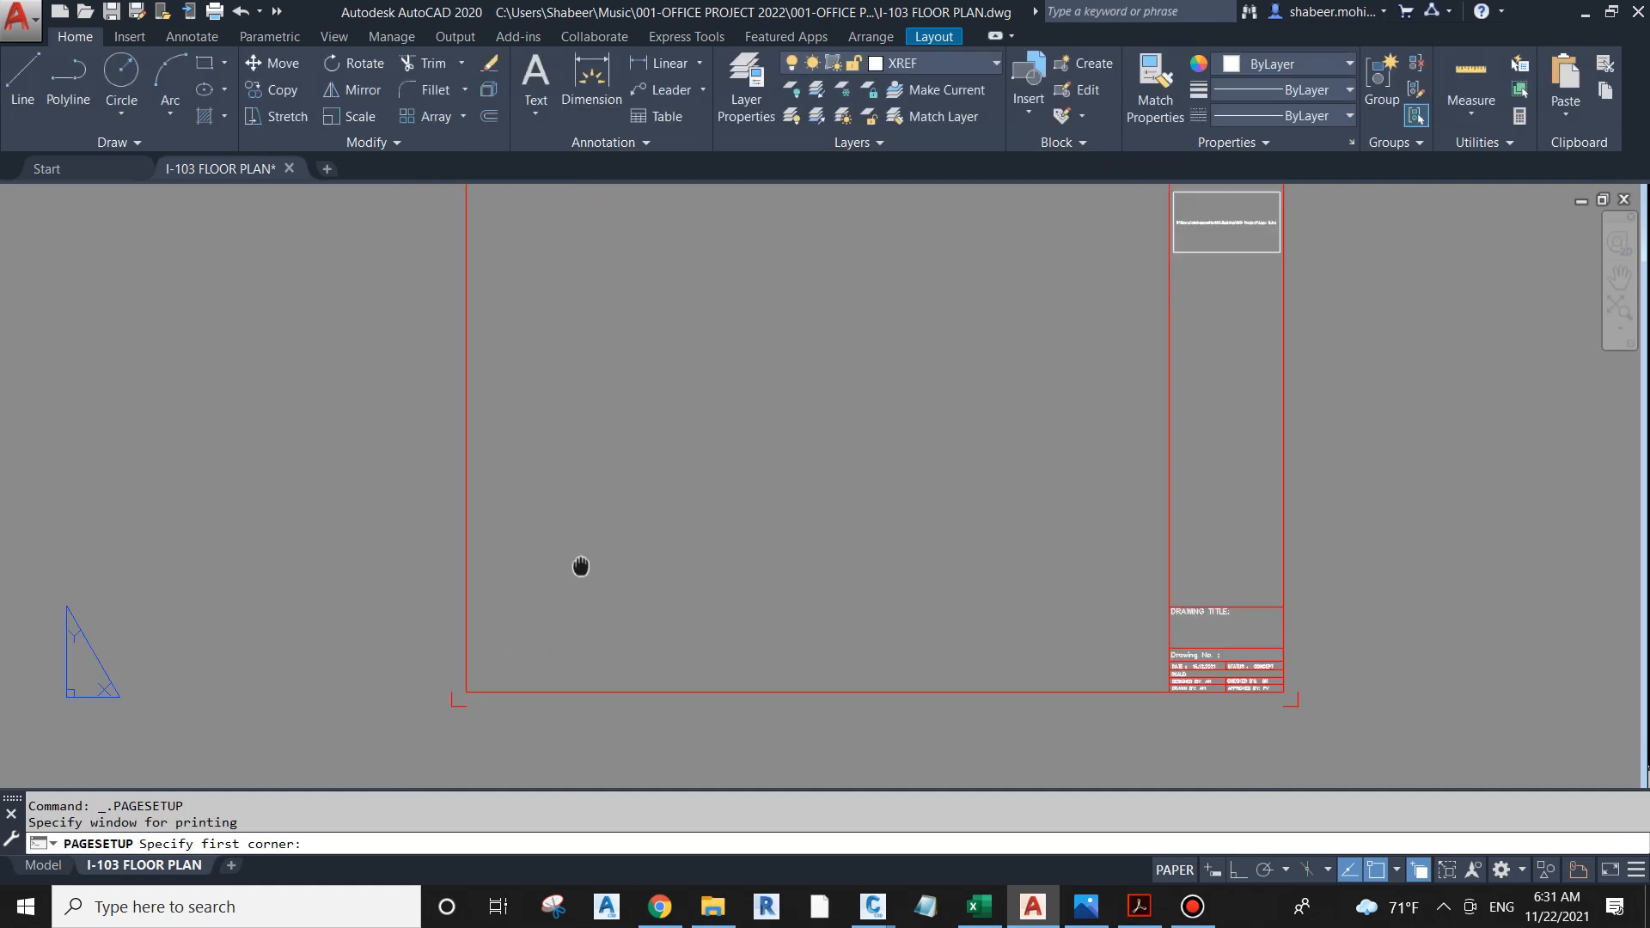
scroll(601, 516, up, 5)
text(END)
key(Return)
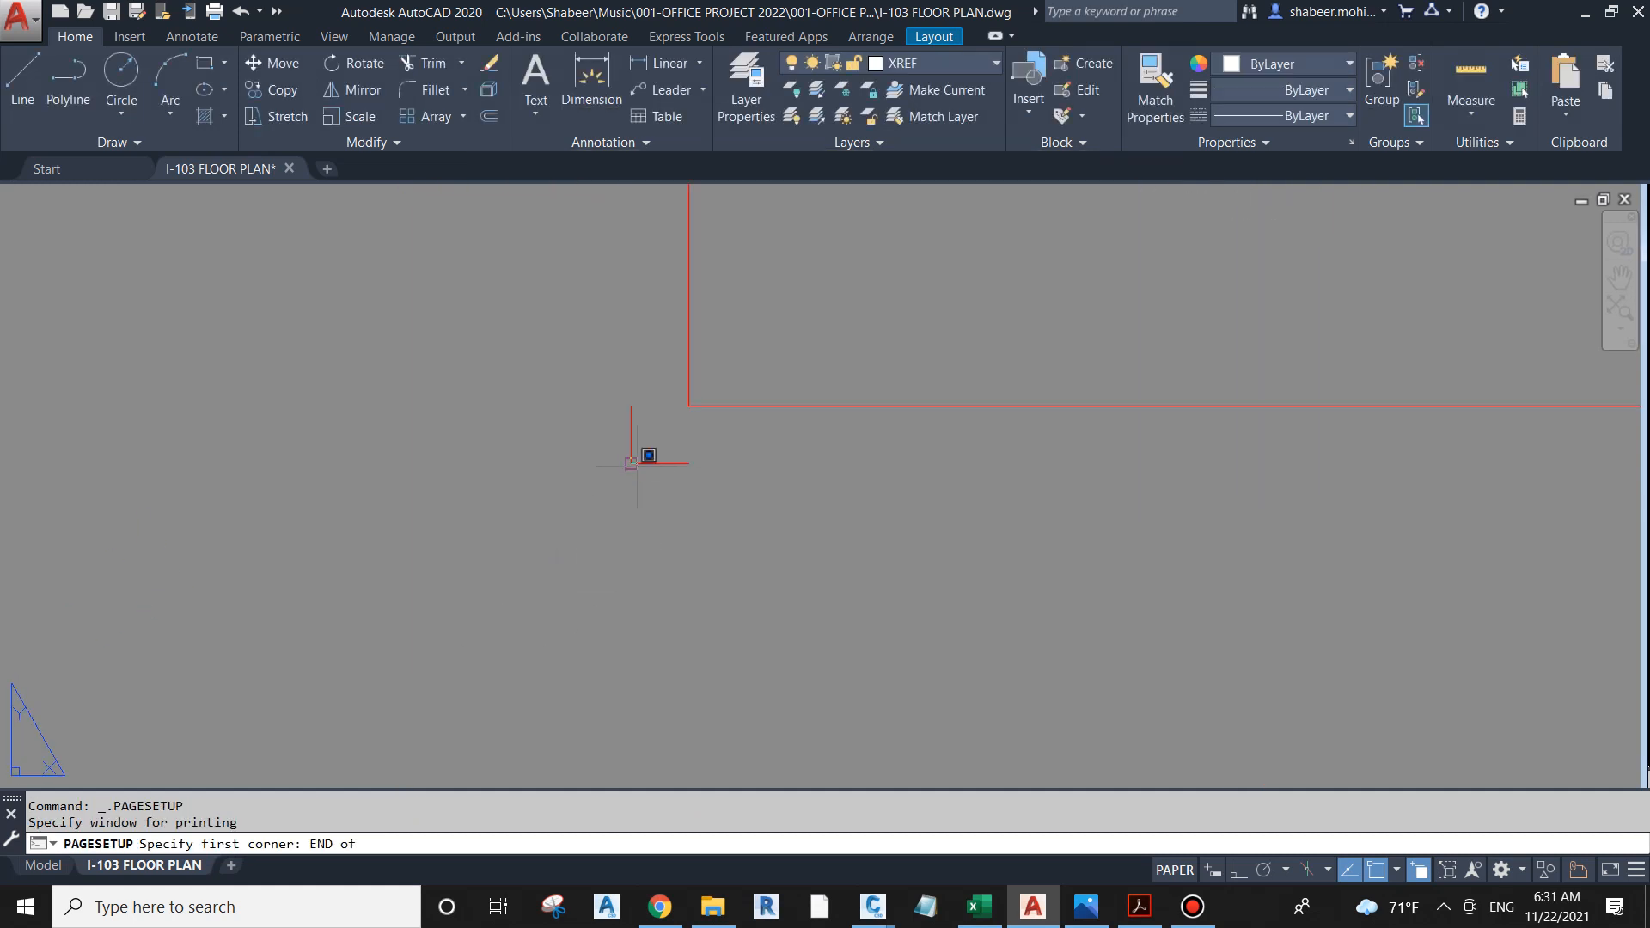
click(637, 464)
scroll(481, 739, down, 5)
scroll(820, 487, up, 7)
text(EN)
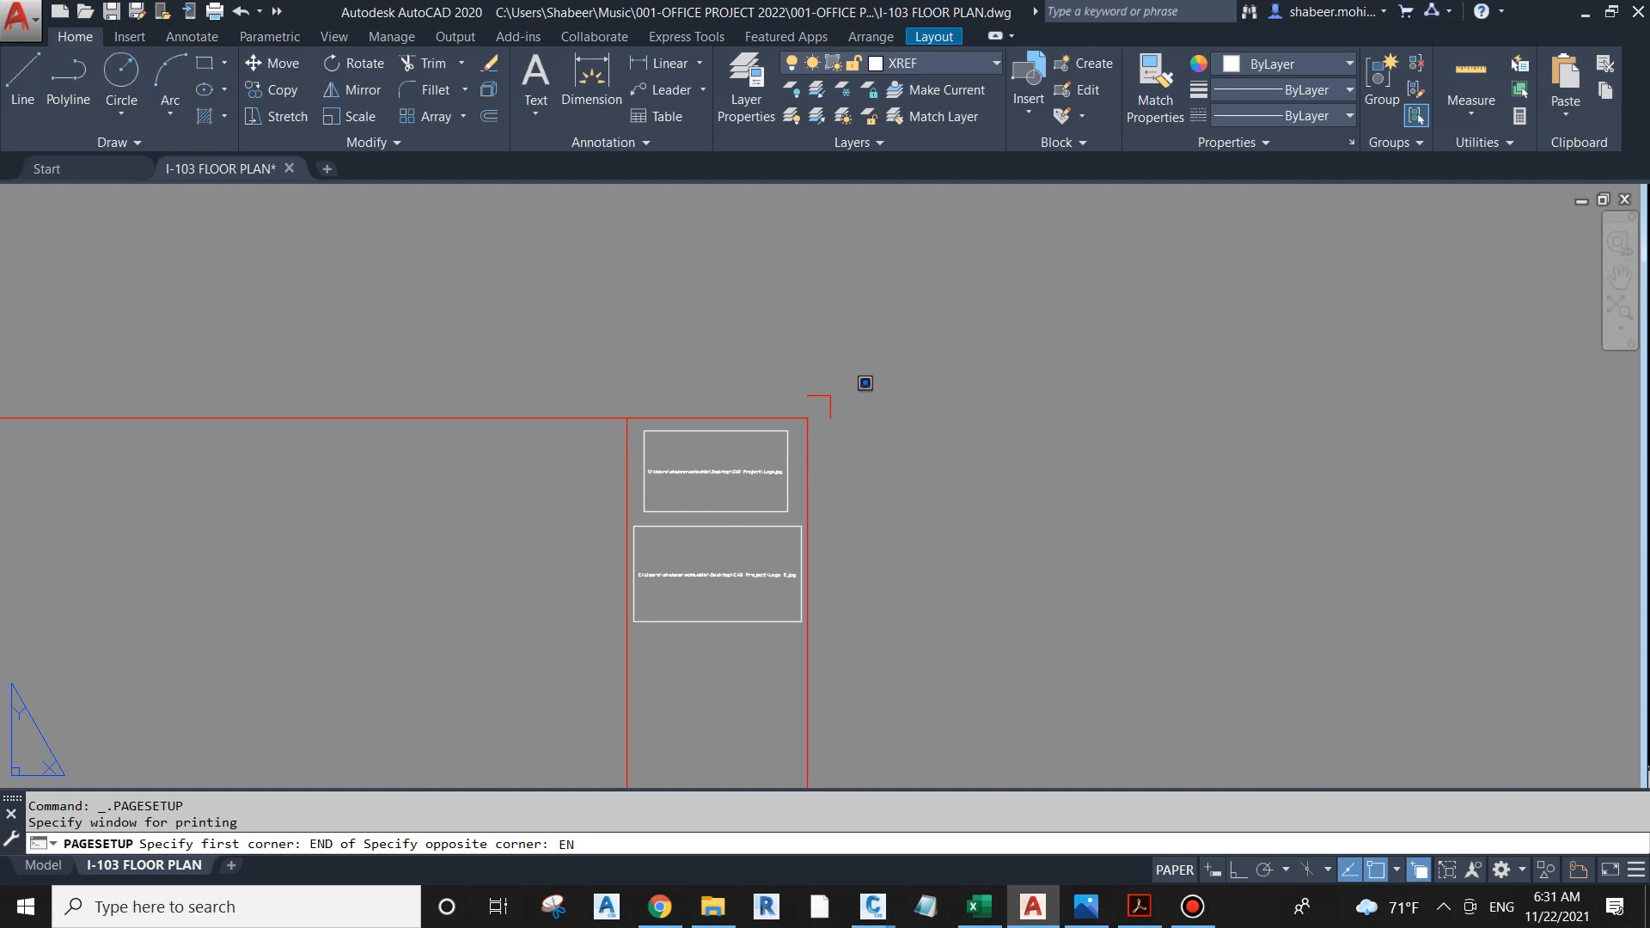
text(D)
key(Return)
click(827, 397)
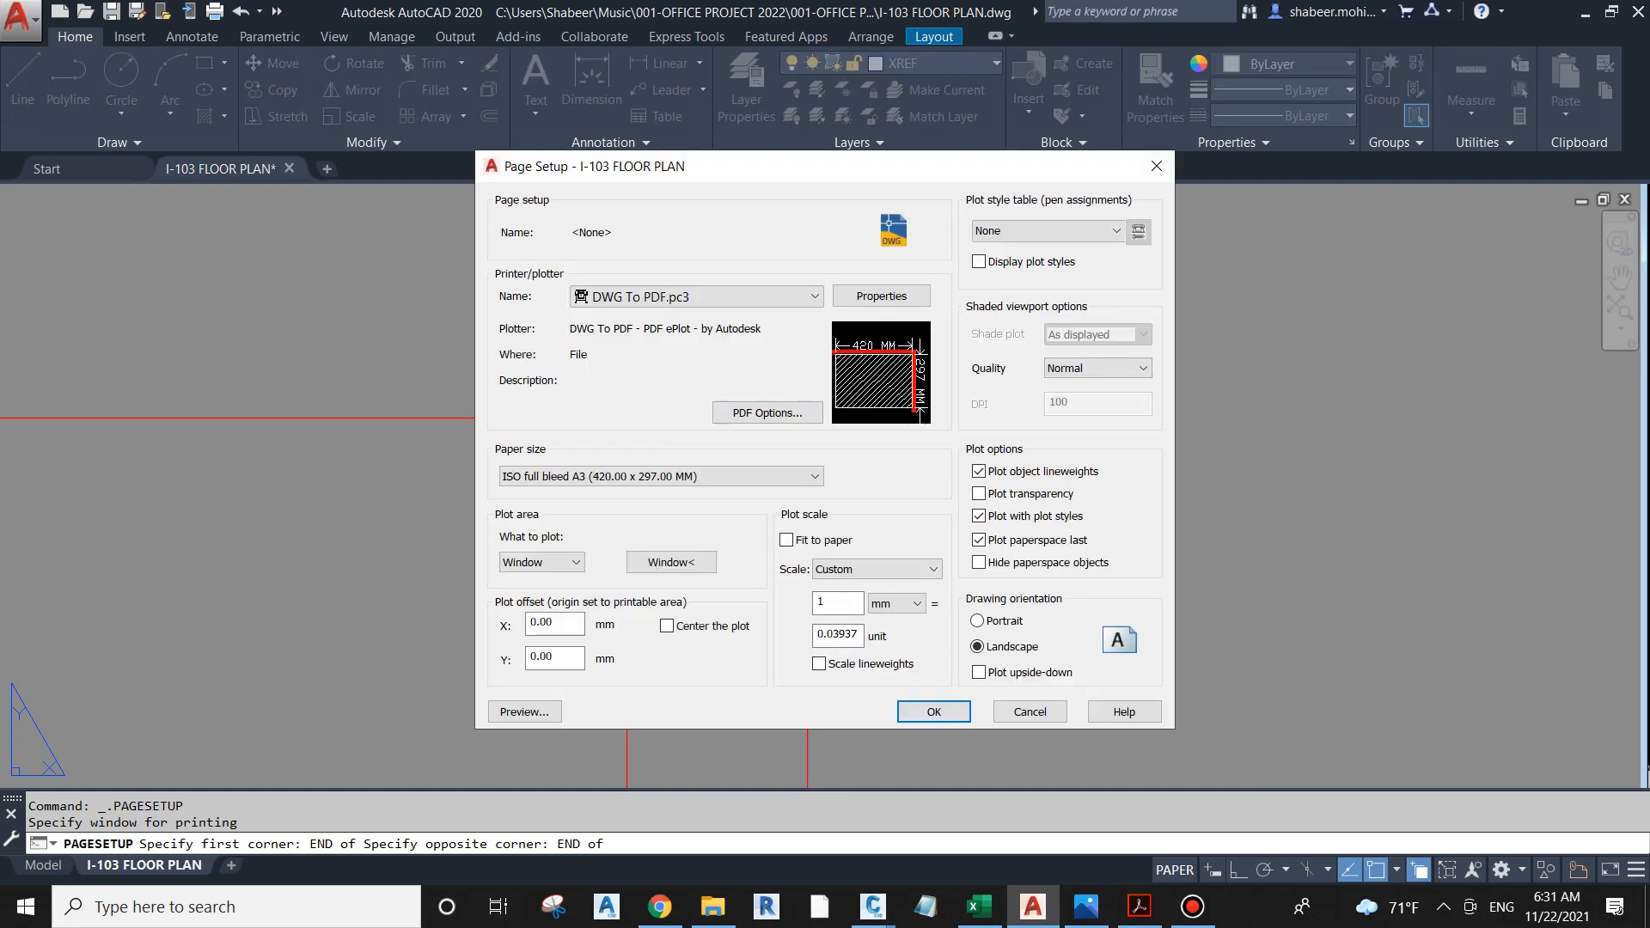
Step: Center the plot on the paper and set the plot scale to 1 mm = 1 unit
click(667, 626)
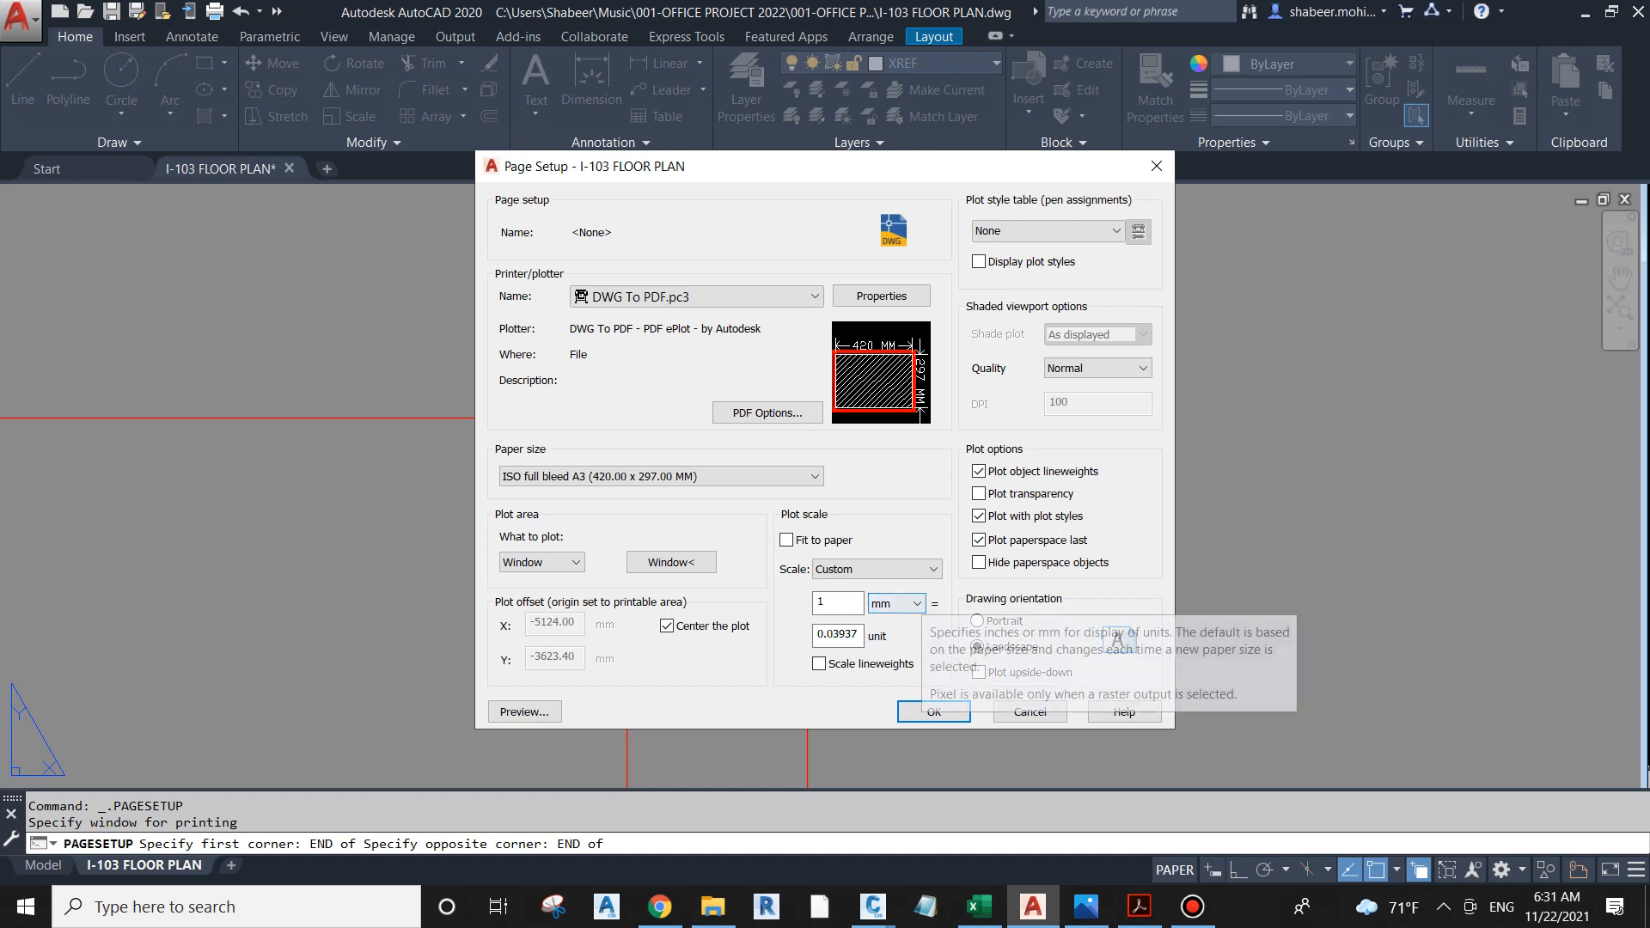
double_click(838, 635)
text(1)
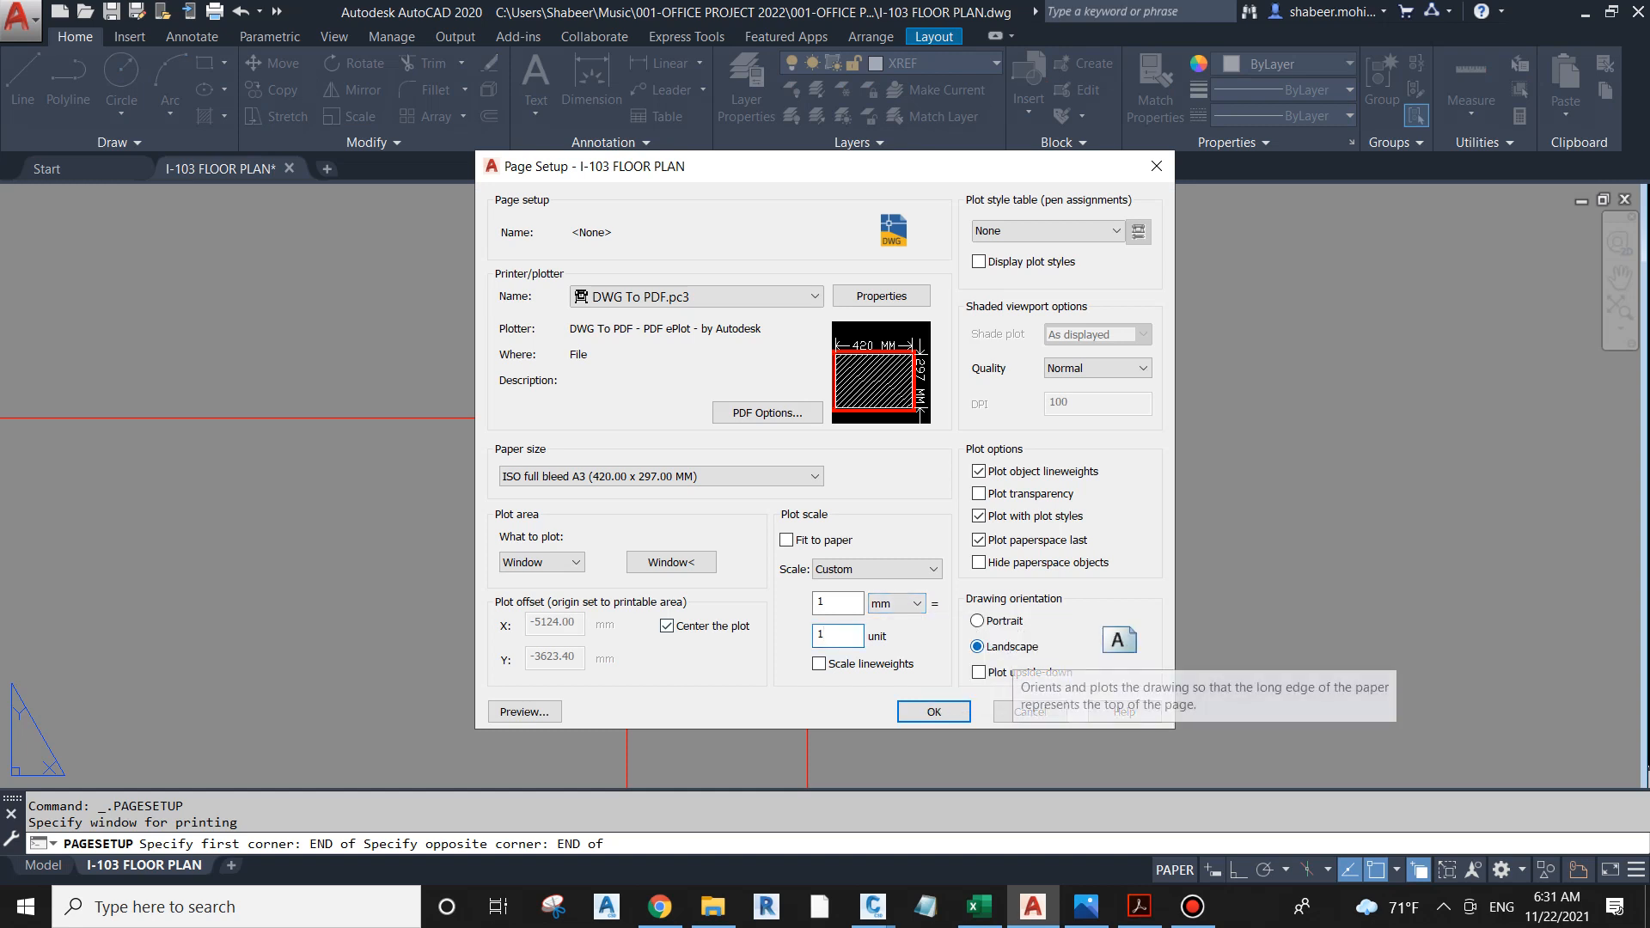
Step: Assign the UI.CTB plot style table to the page setup and preview the plotted sheet
click(1048, 231)
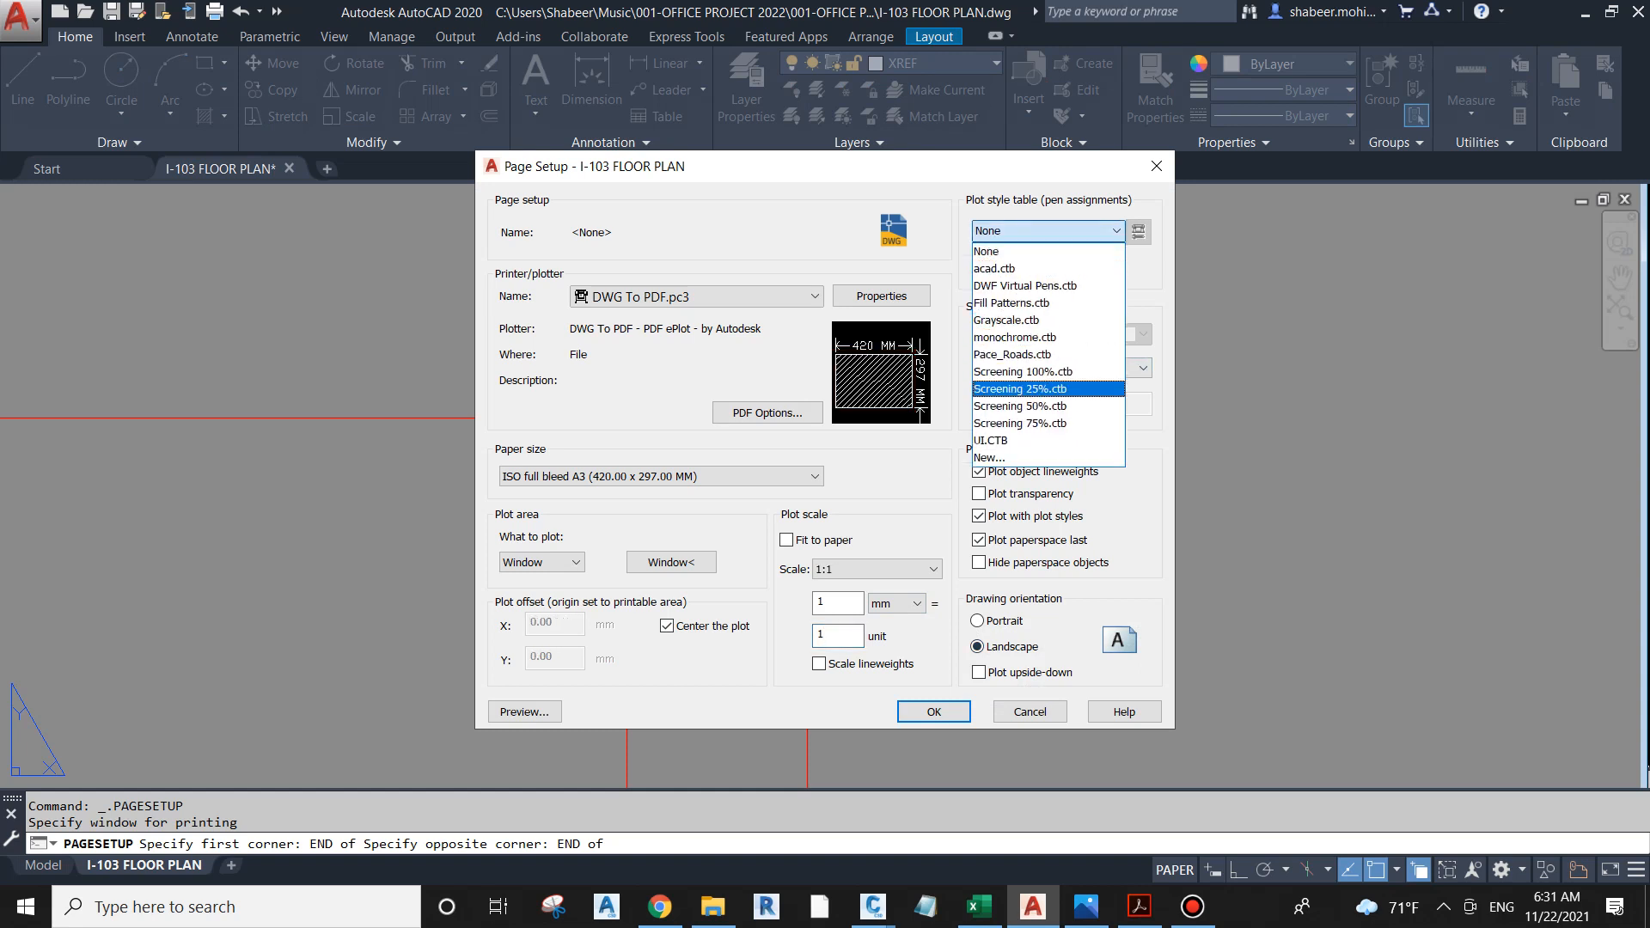
click(1048, 441)
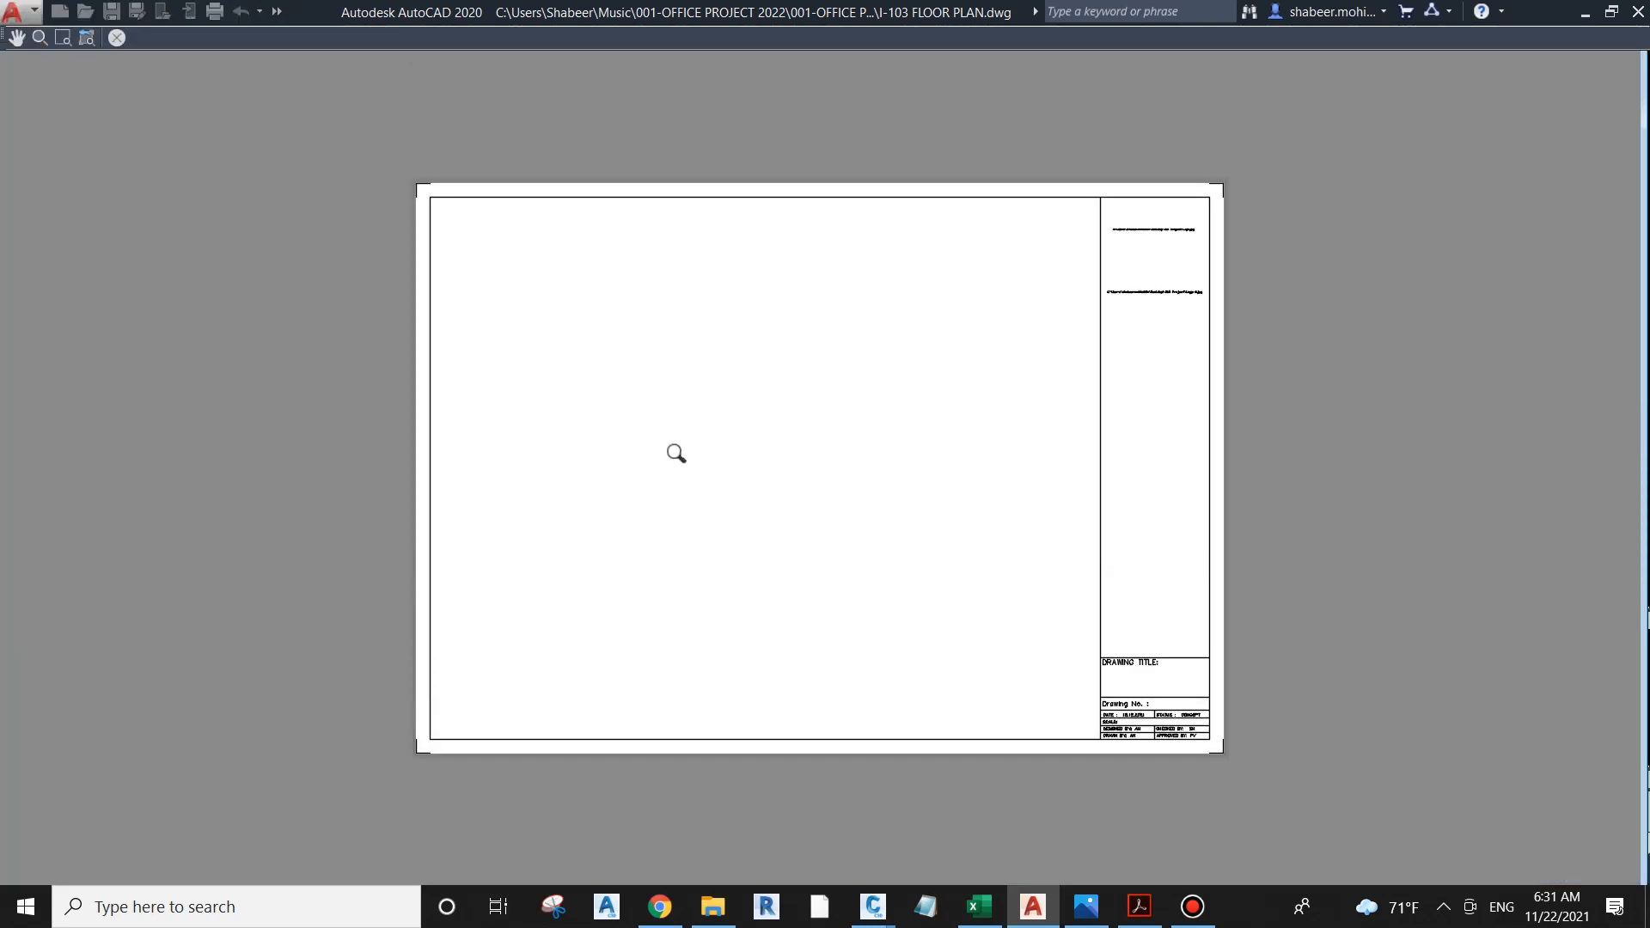
right_click(696, 416)
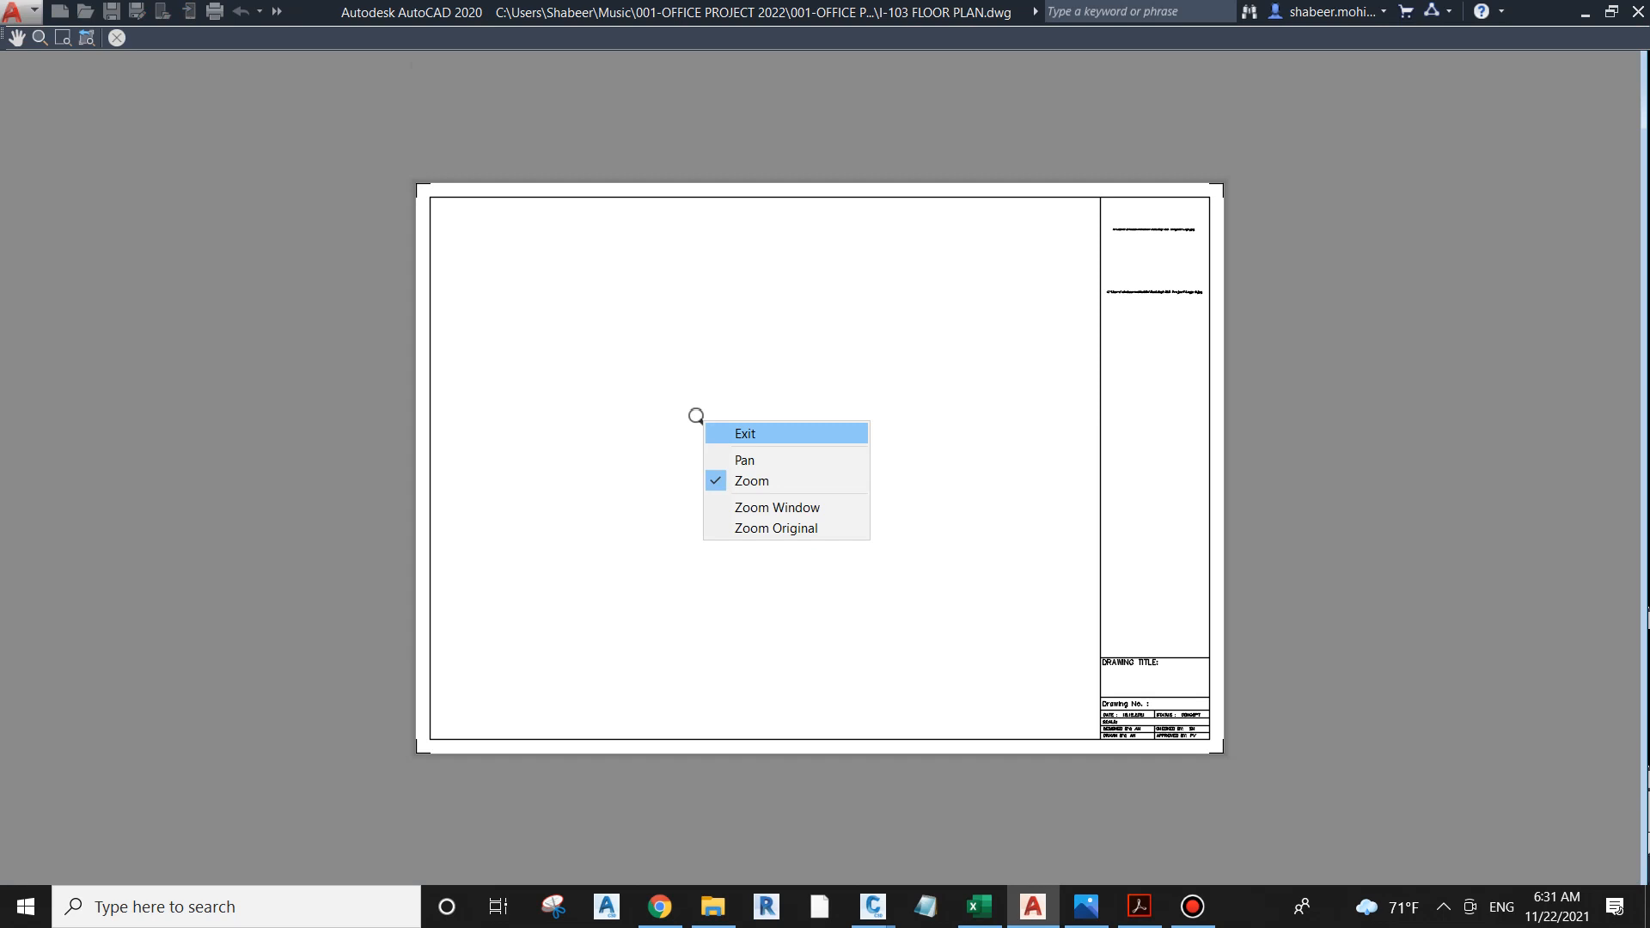
click(744, 433)
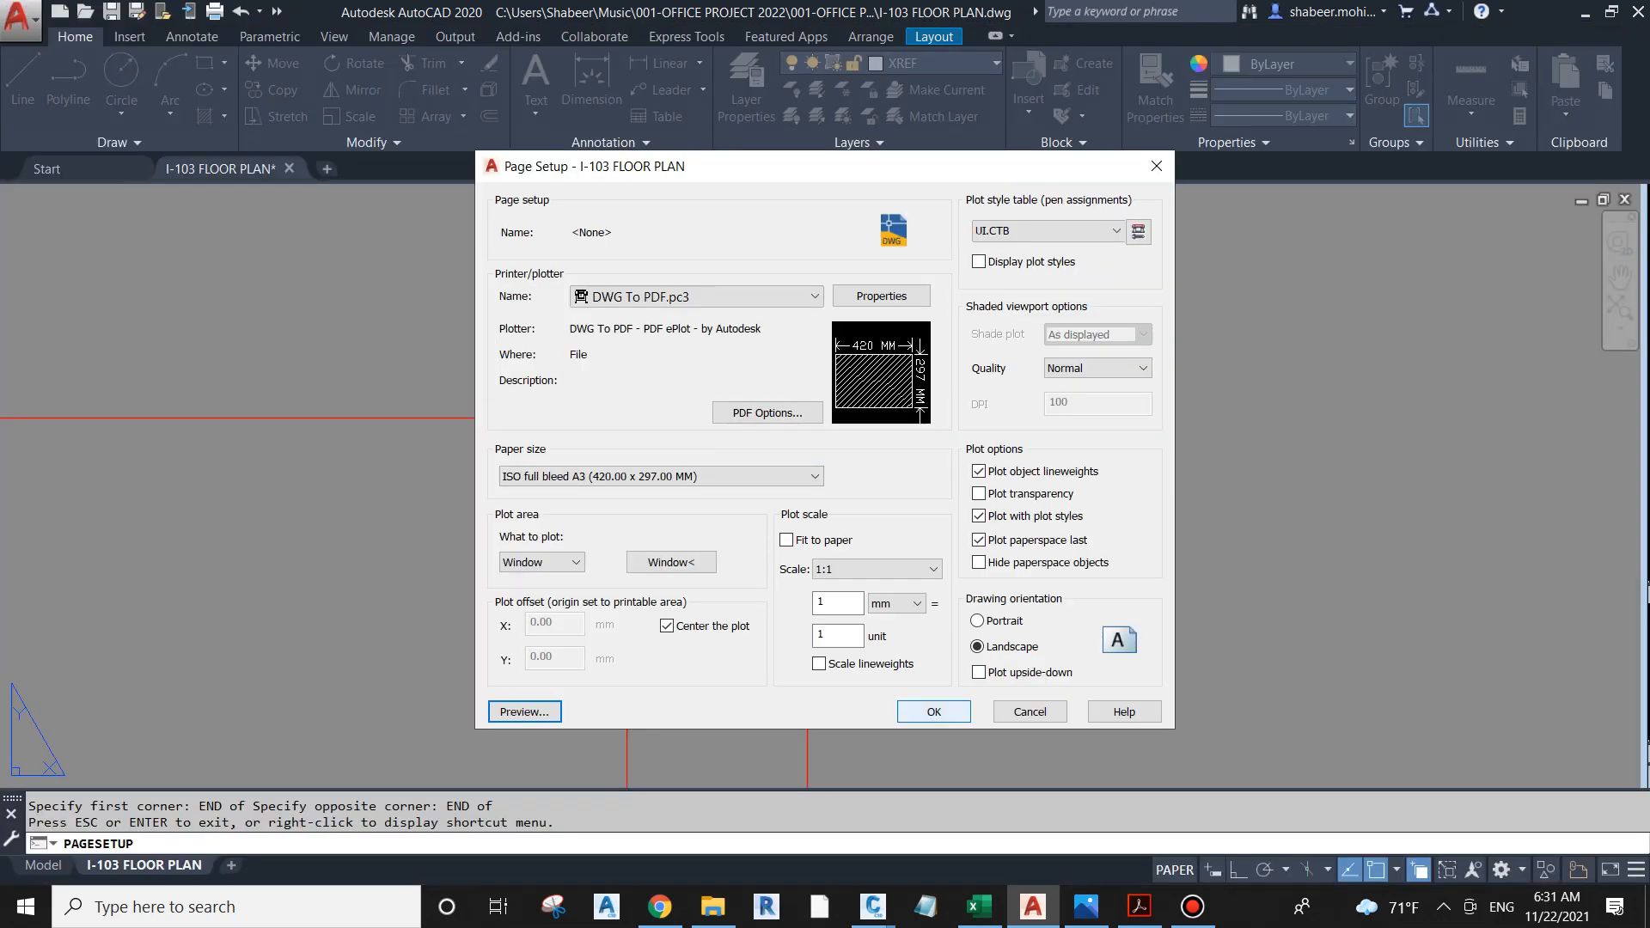
Step: Accept the page setup and set IMAGEFRAME to 0 to hide the image frames in the title block
click(944, 708)
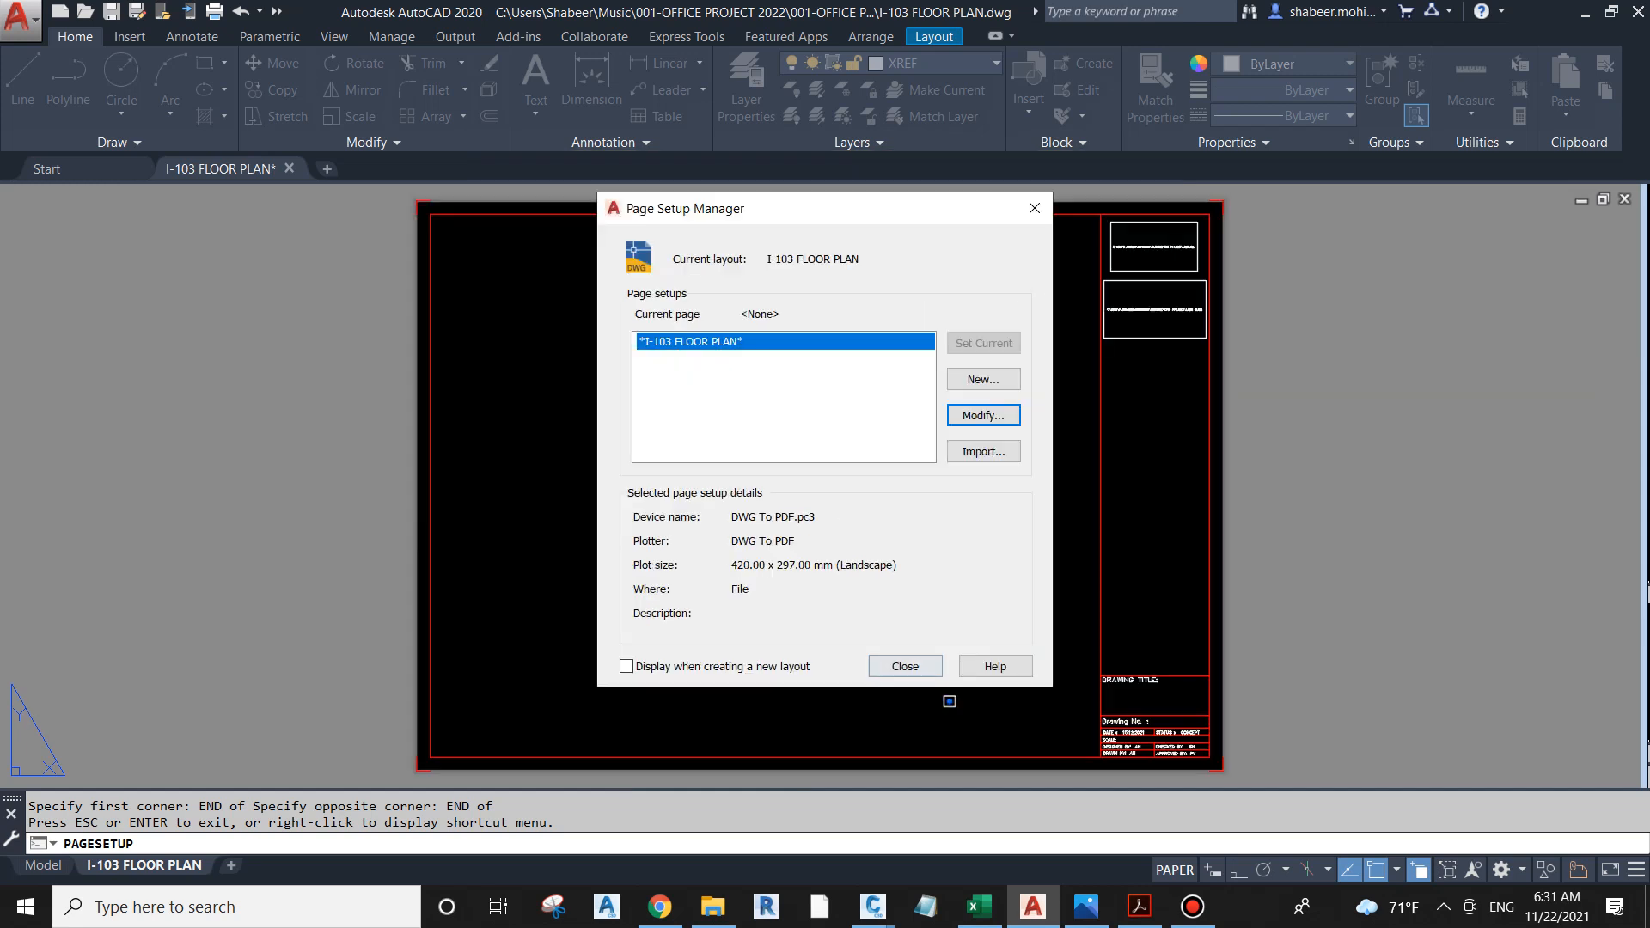
click(911, 668)
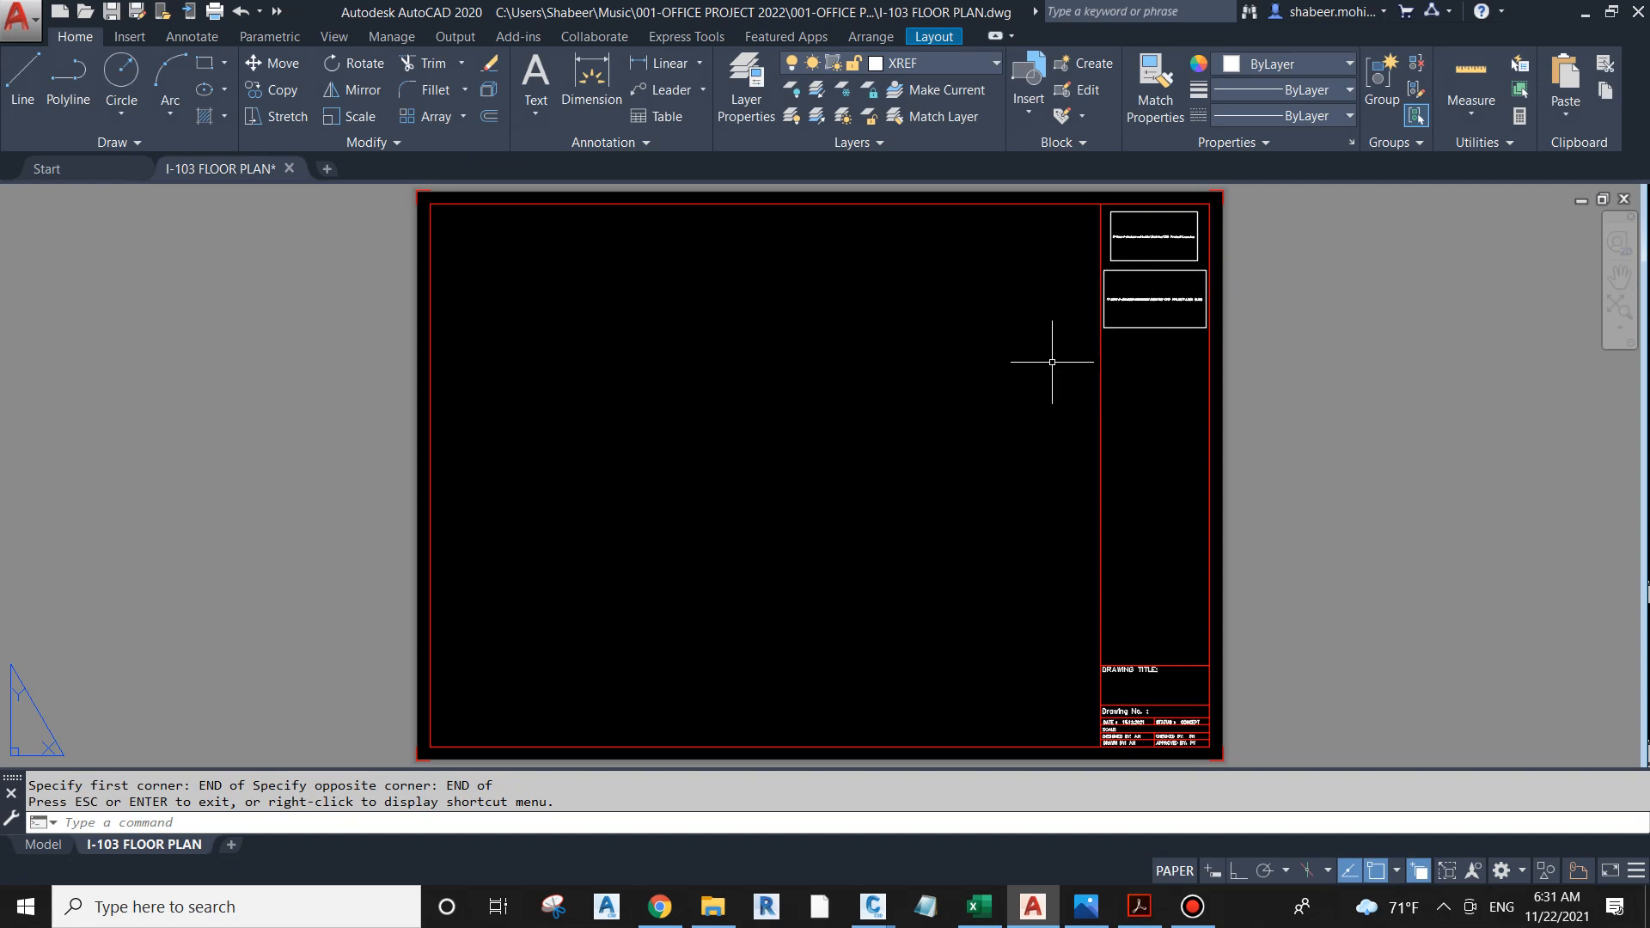
text(IMAGE)
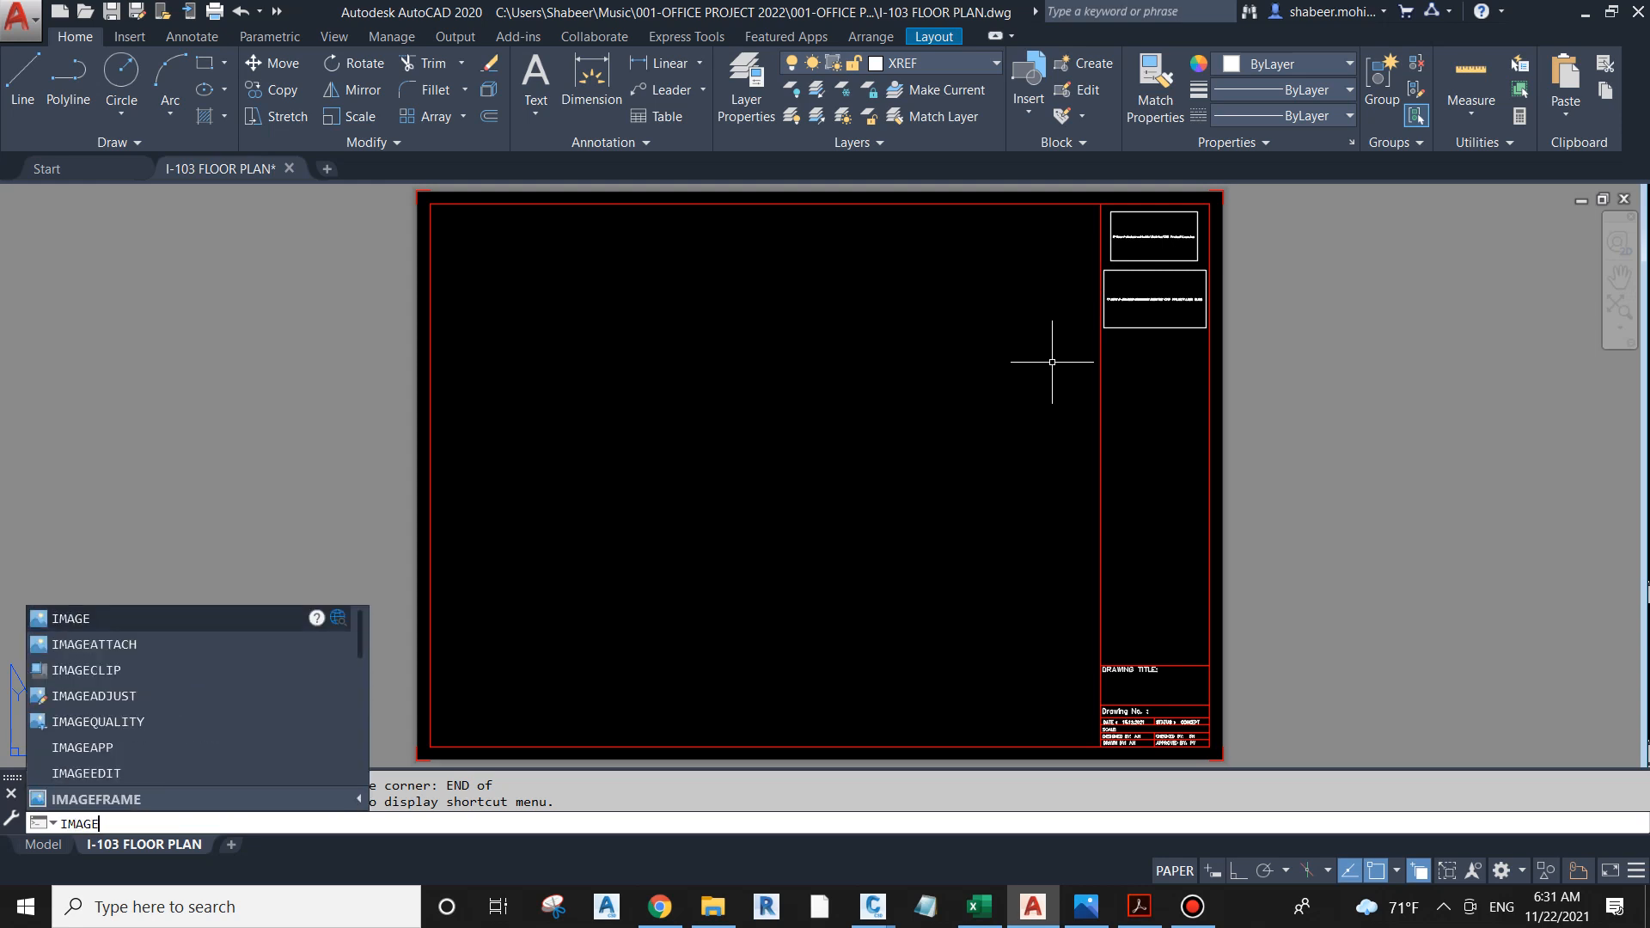
text(FRAME)
key(Return)
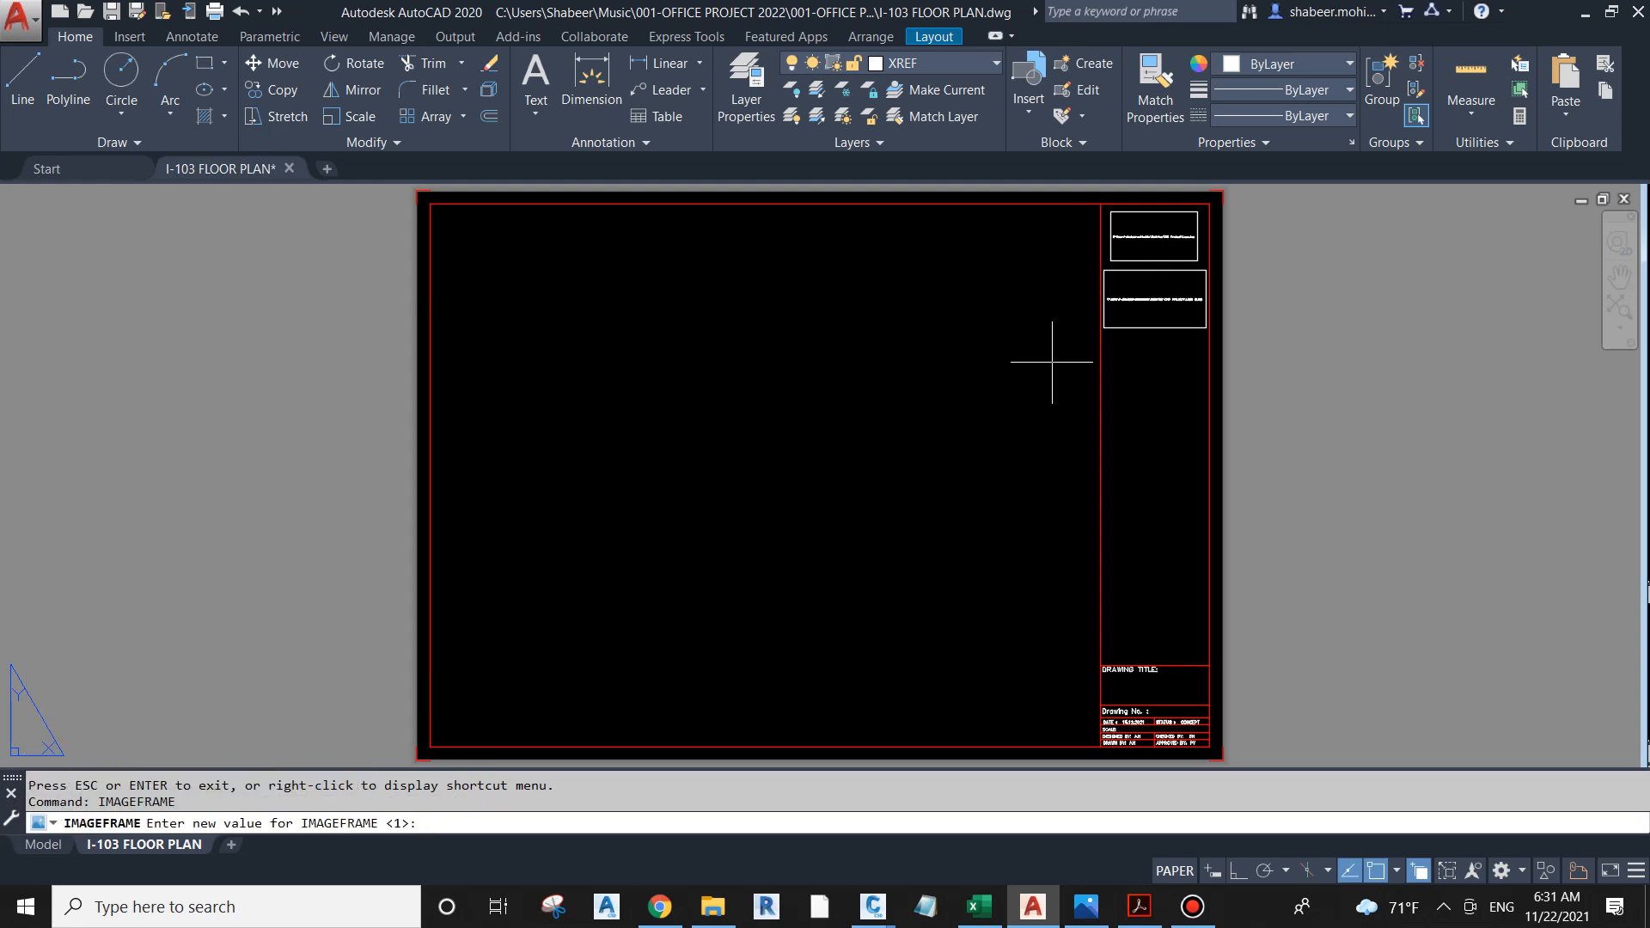
text(0)
key(Return)
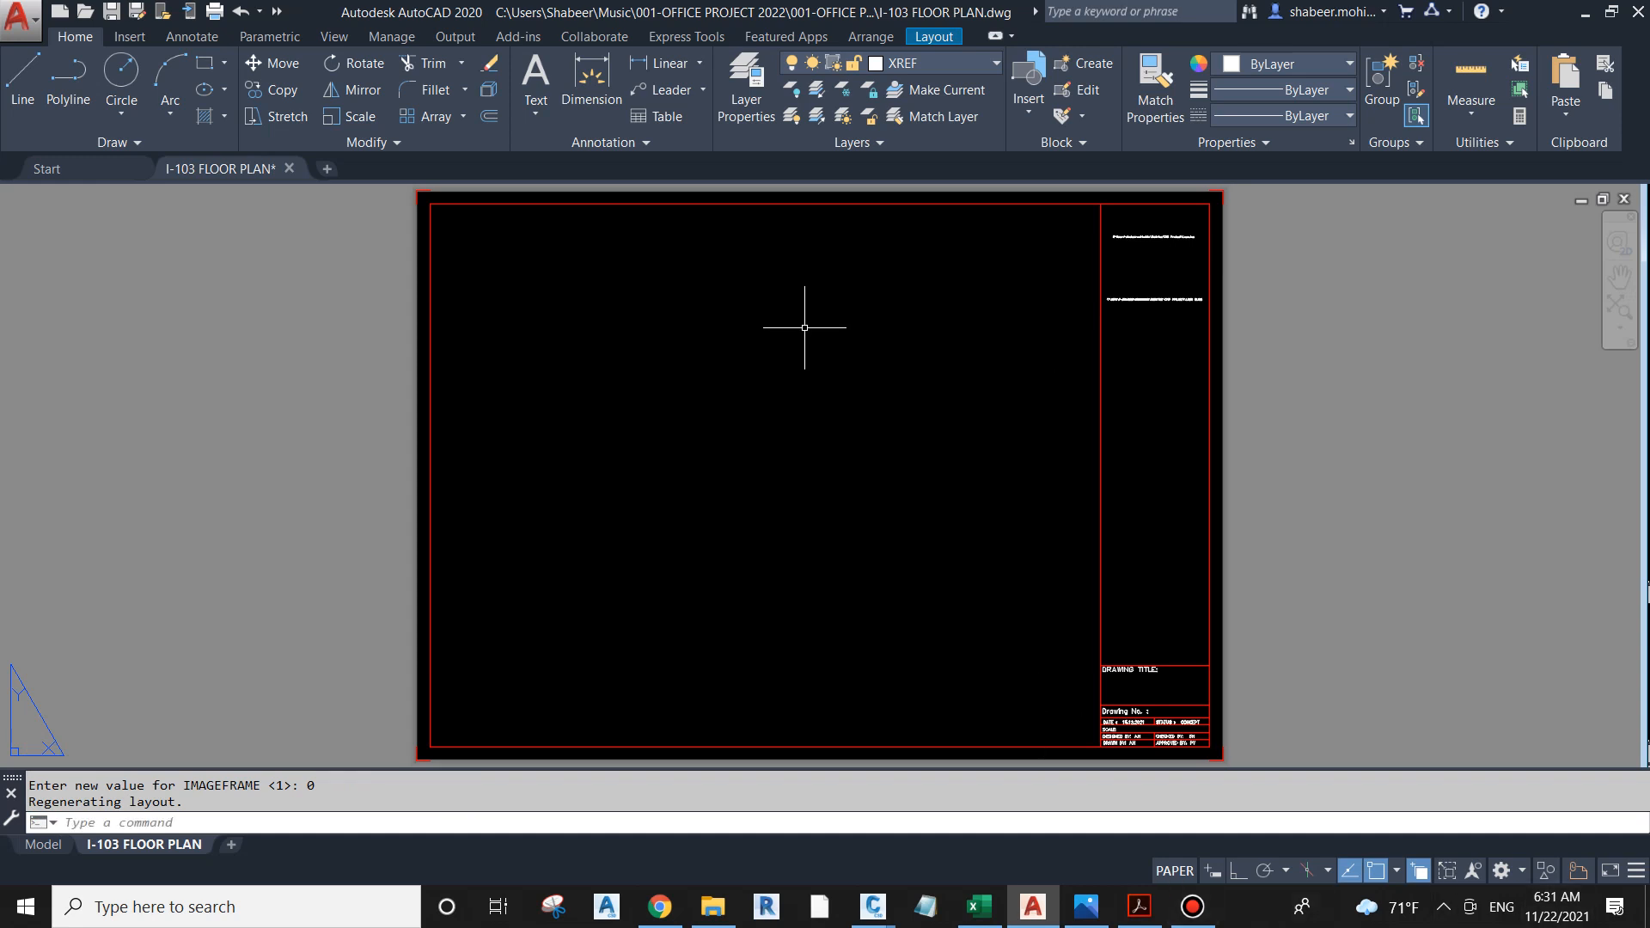
Step: Create a new layer named MV
click(746, 81)
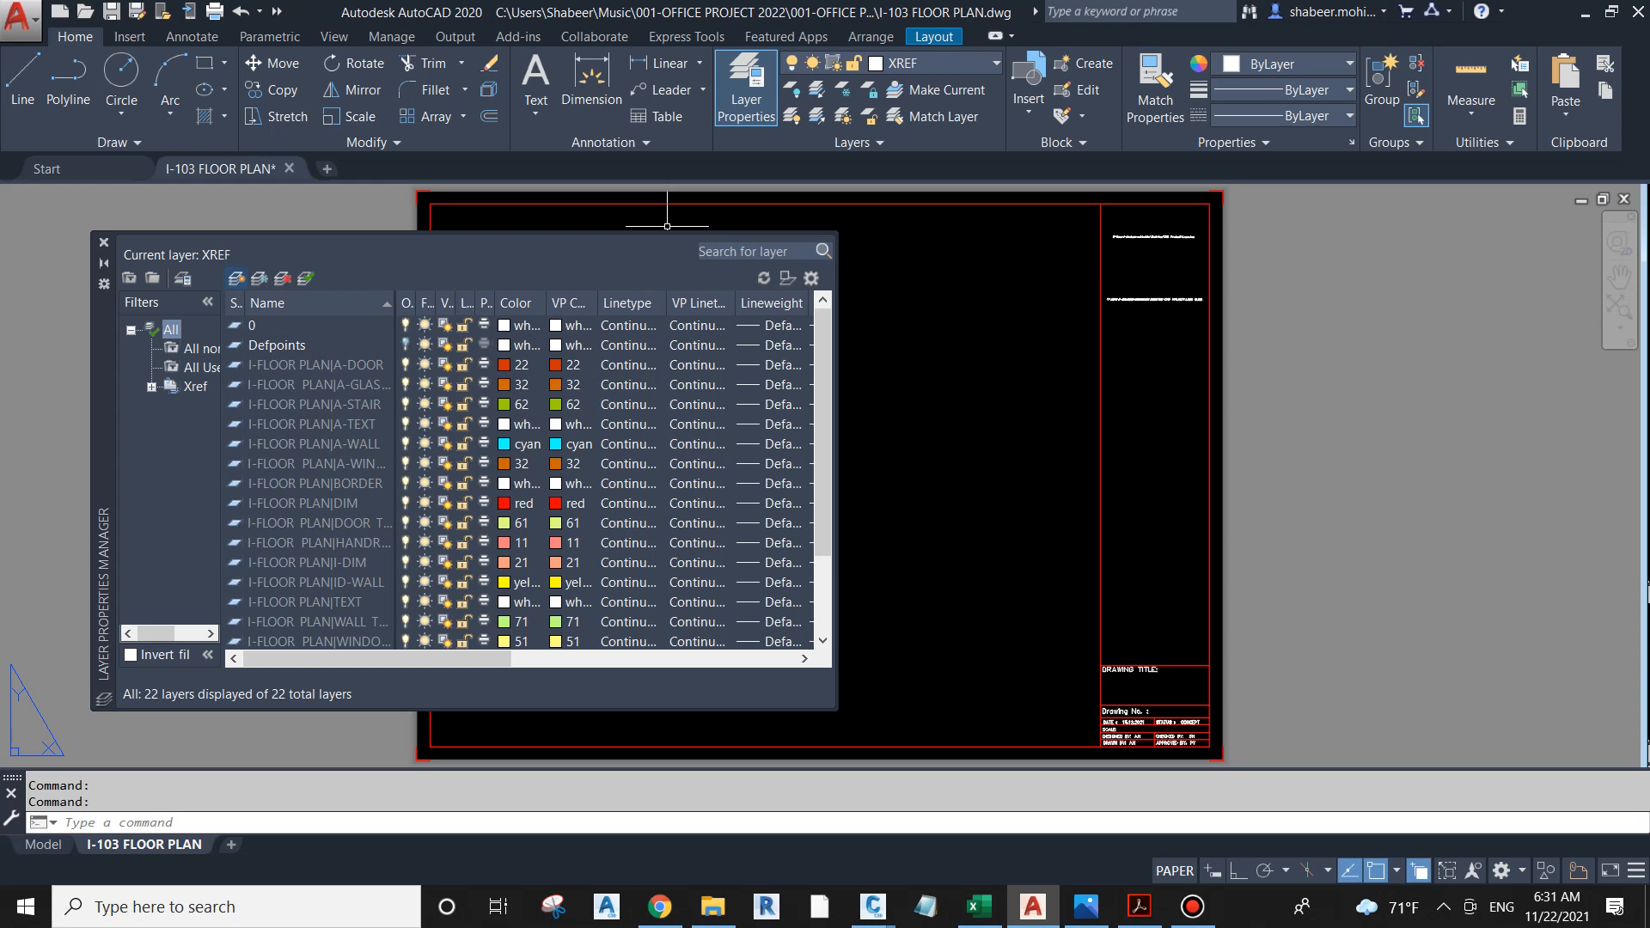
click(236, 278)
text(M)
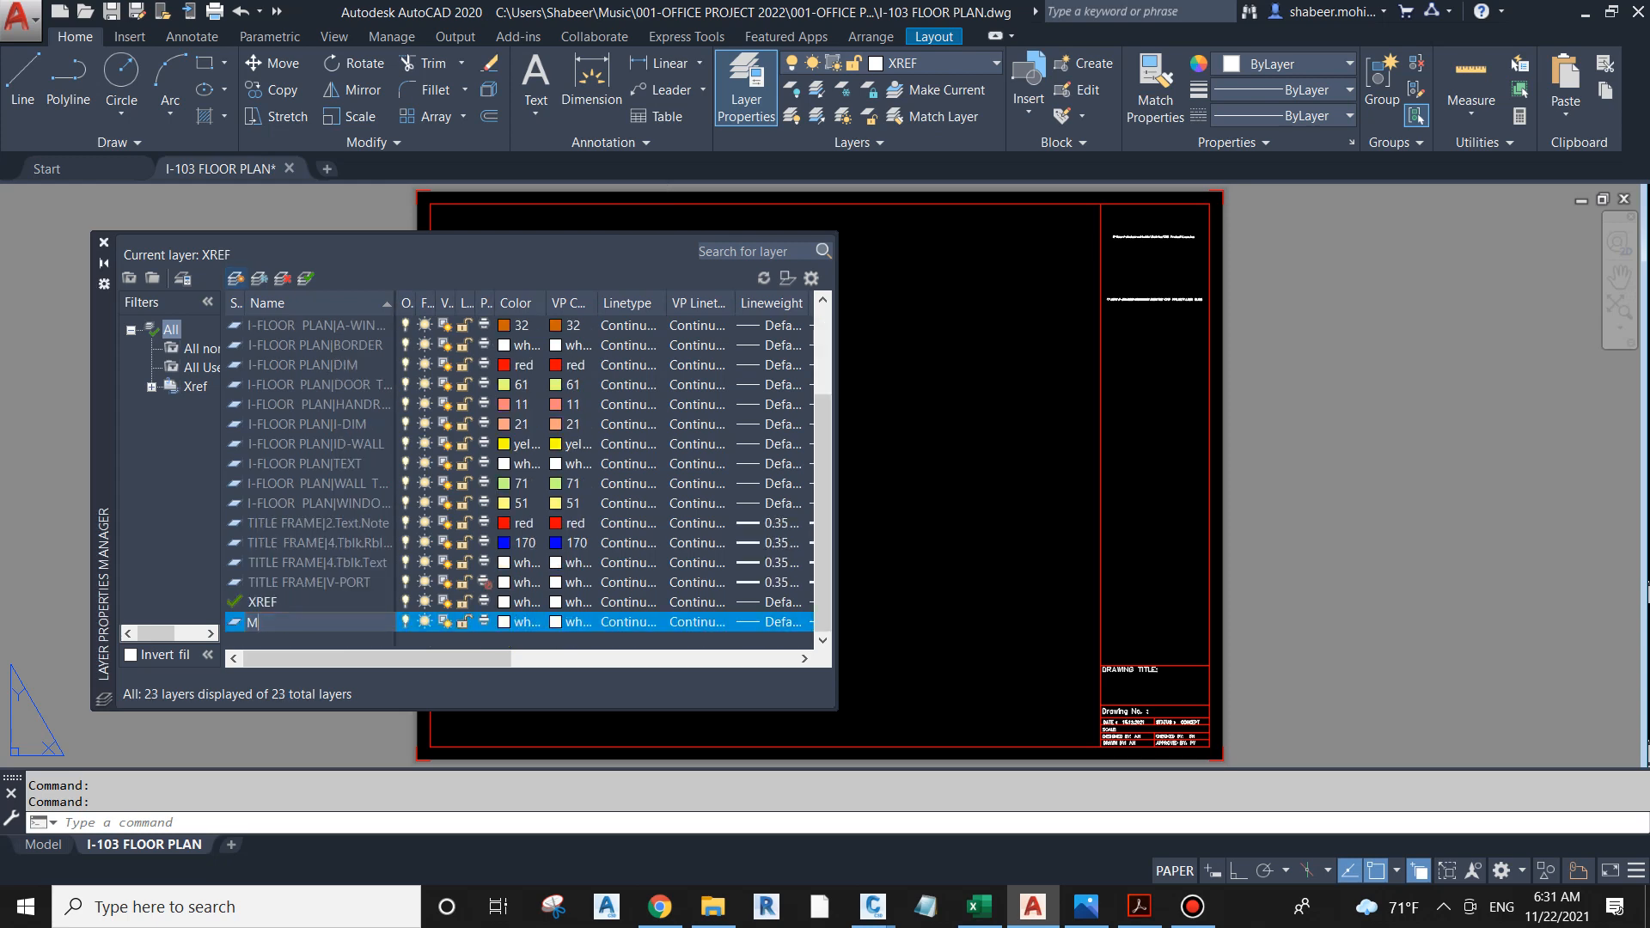
text(V)
key(Return)
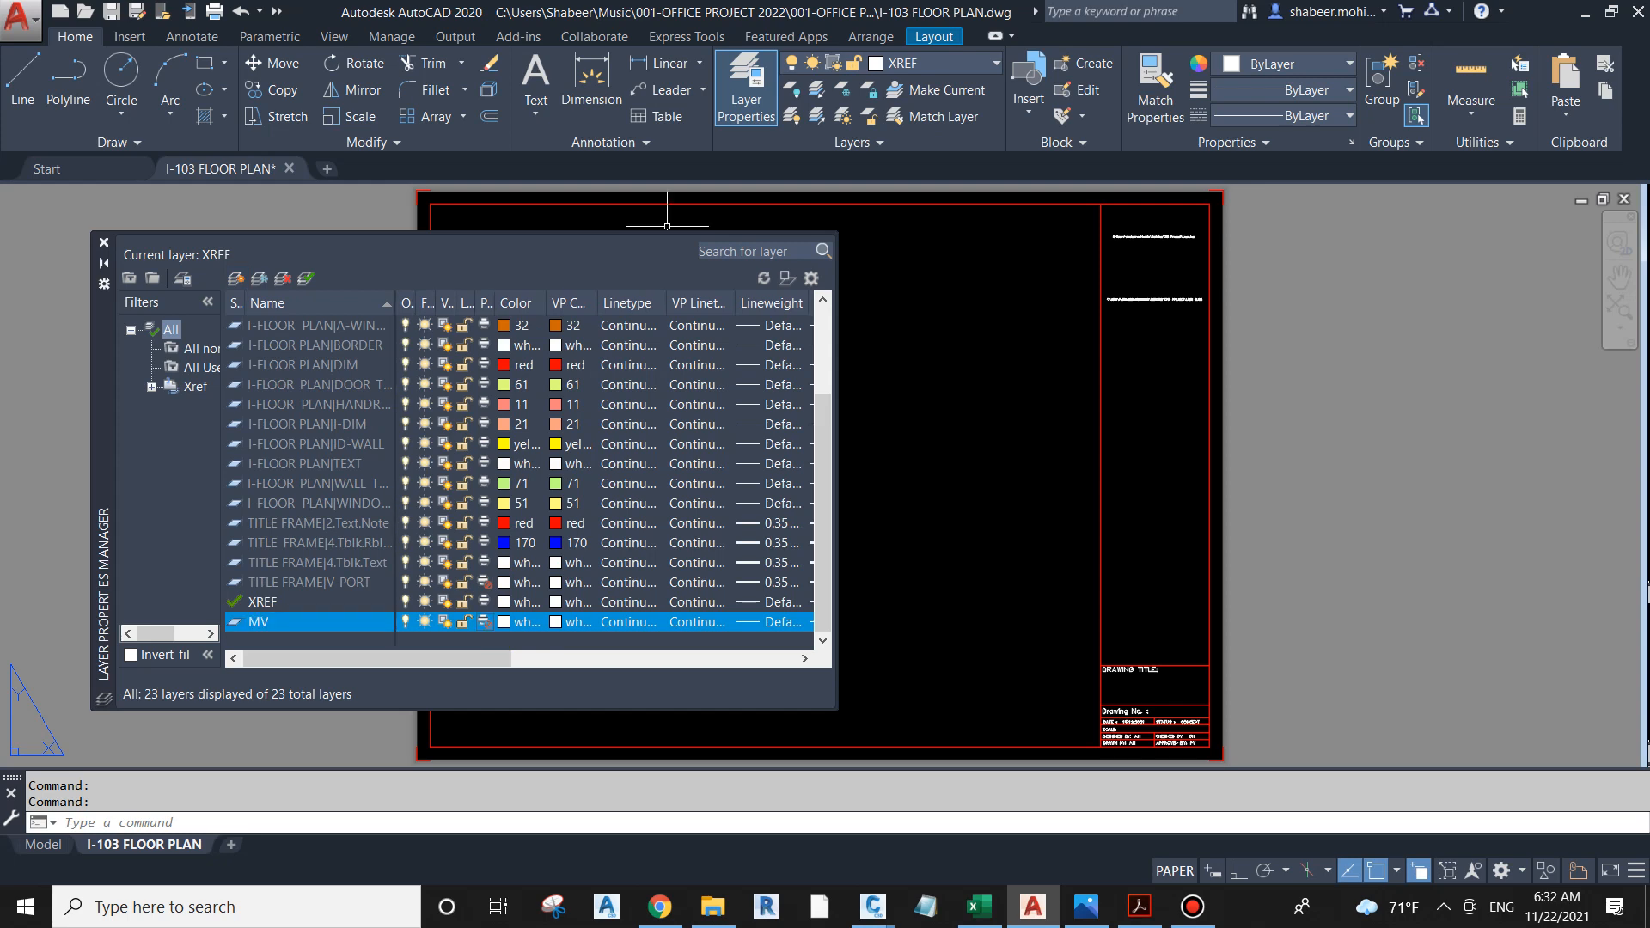
click(104, 243)
key(Escape)
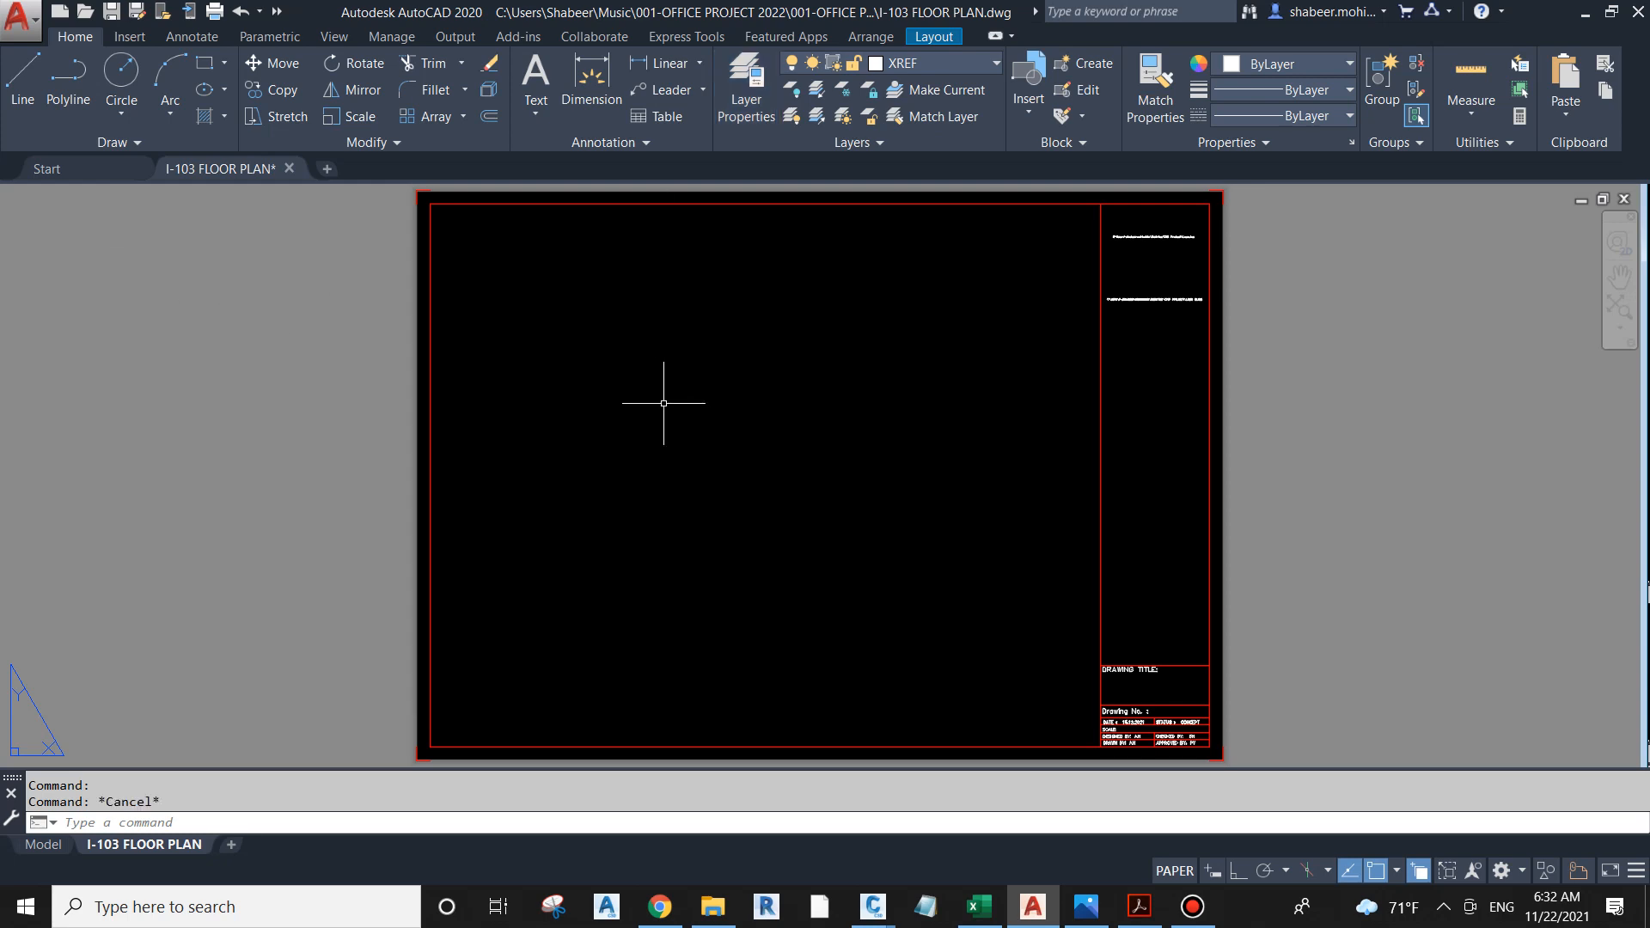
key(Escape)
text(M)
key(Return)
key(Escape)
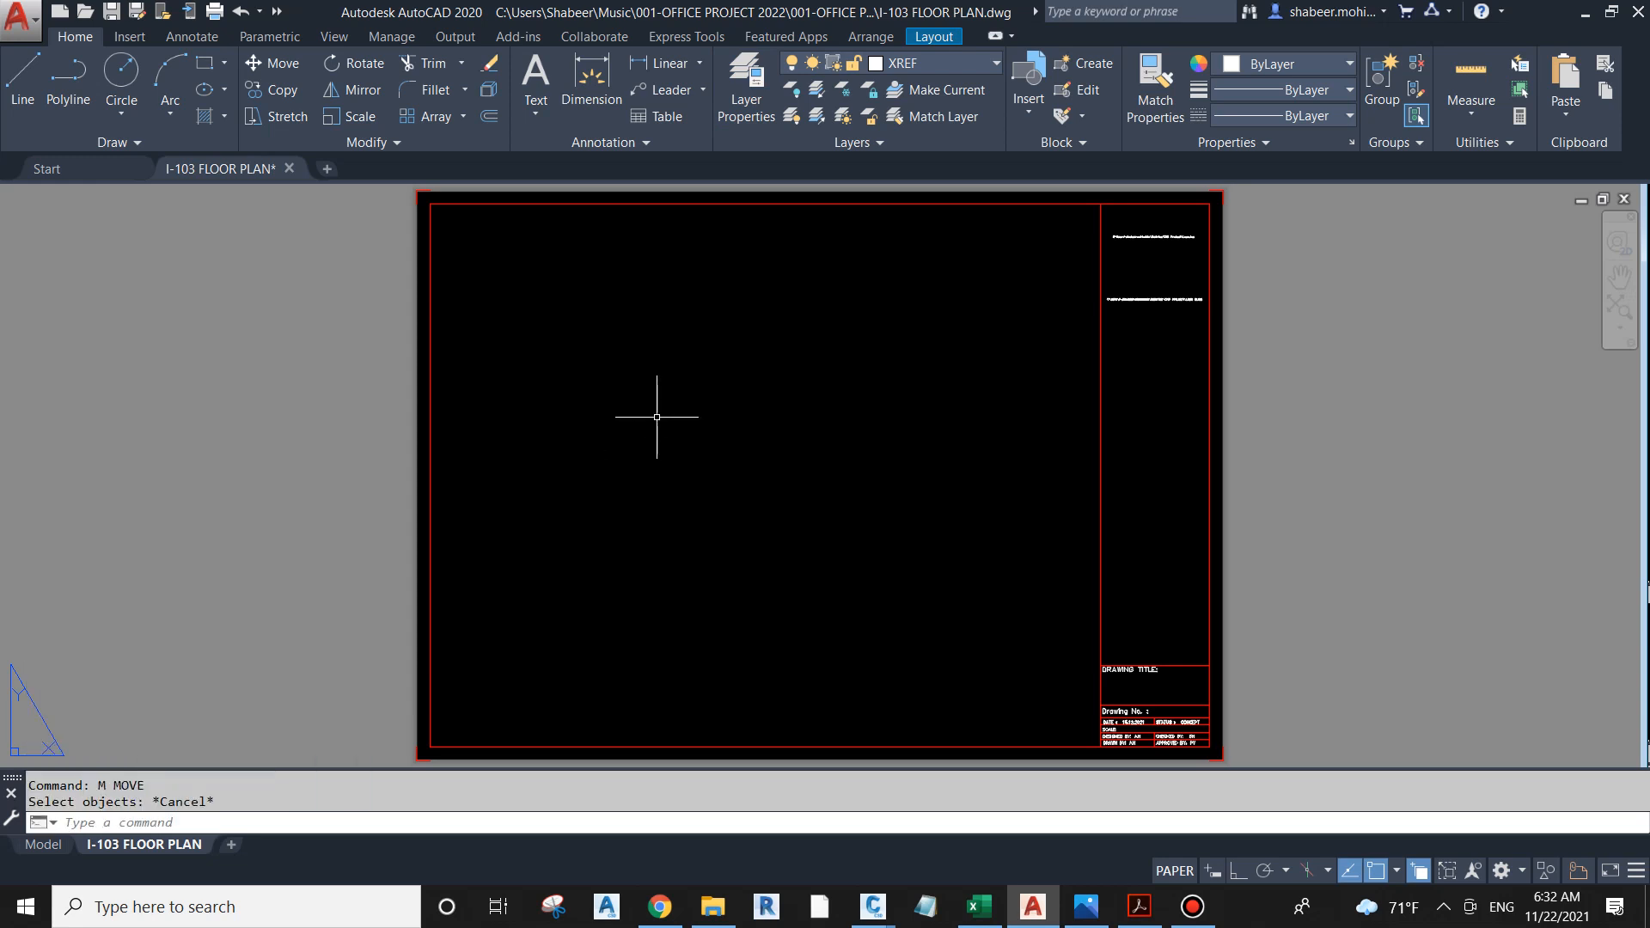
Step: Create a rectangular MVIEW viewport filling the title frame's drawing area, from its inner upper-left corner to the lower corner beside the title column
text(MV)
key(Return)
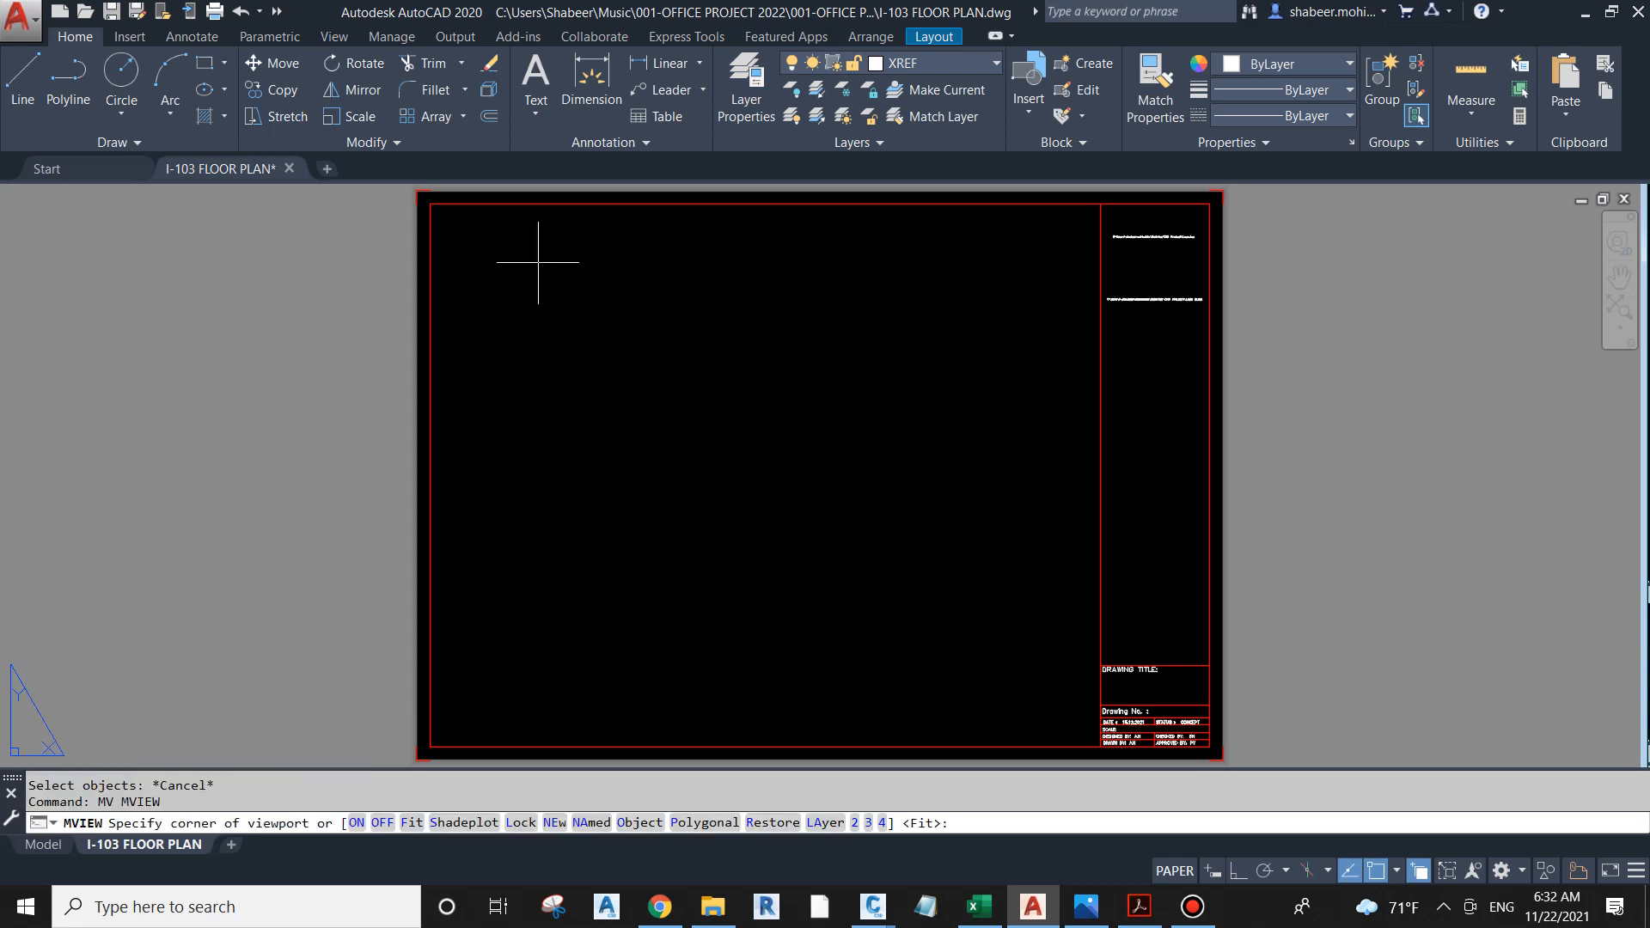
click(430, 205)
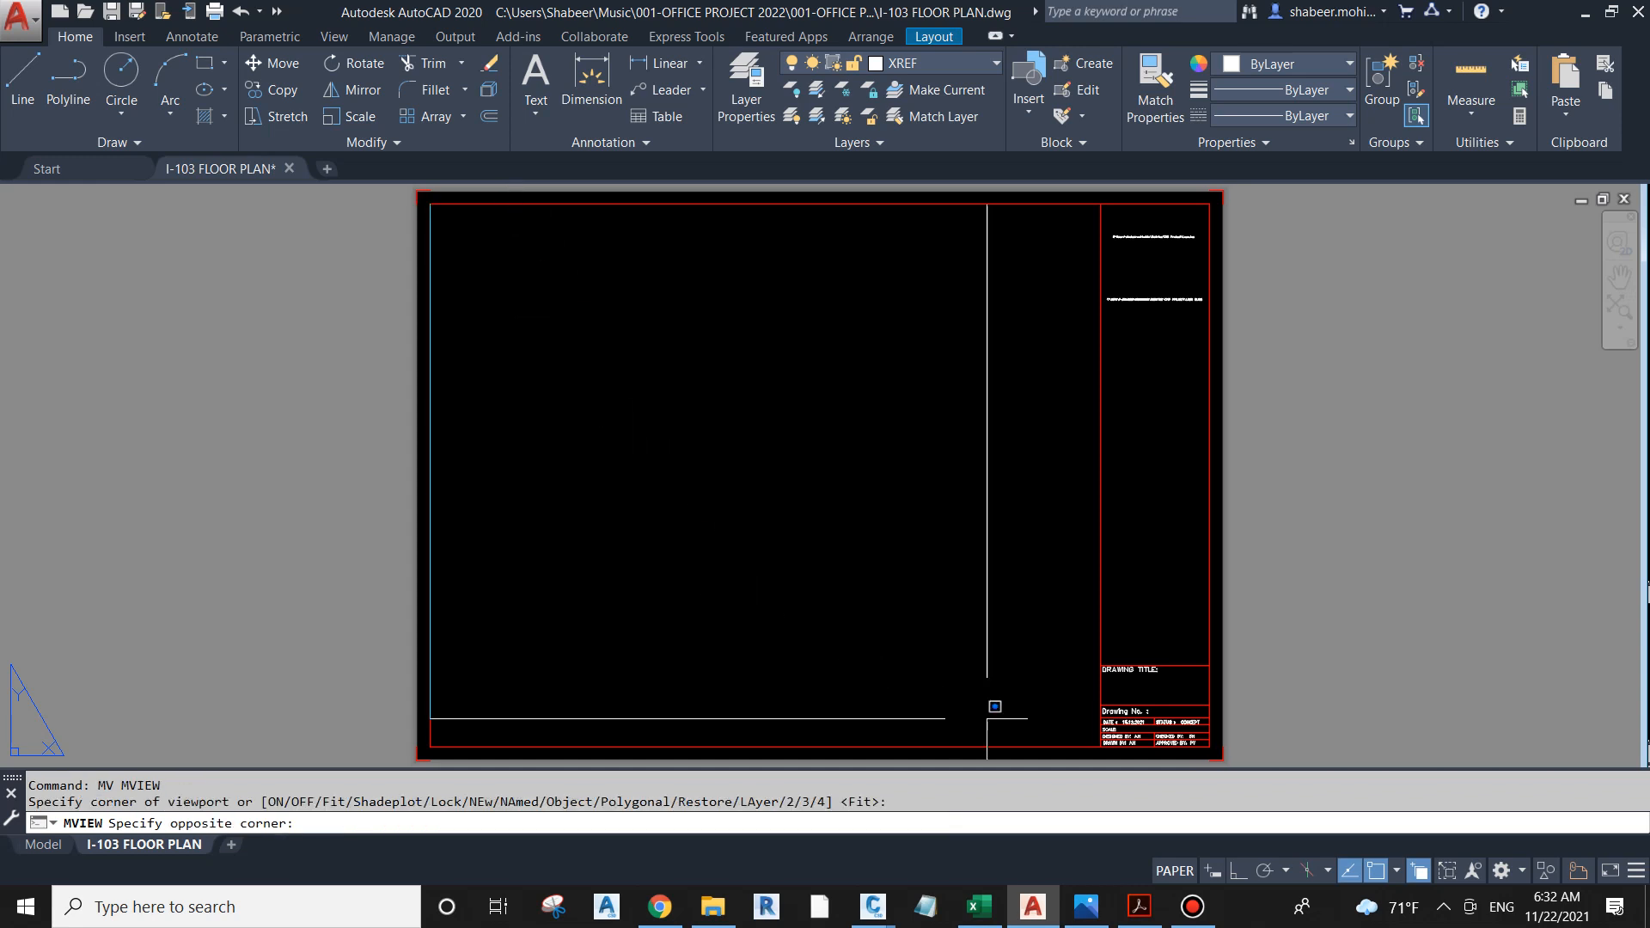
click(1100, 747)
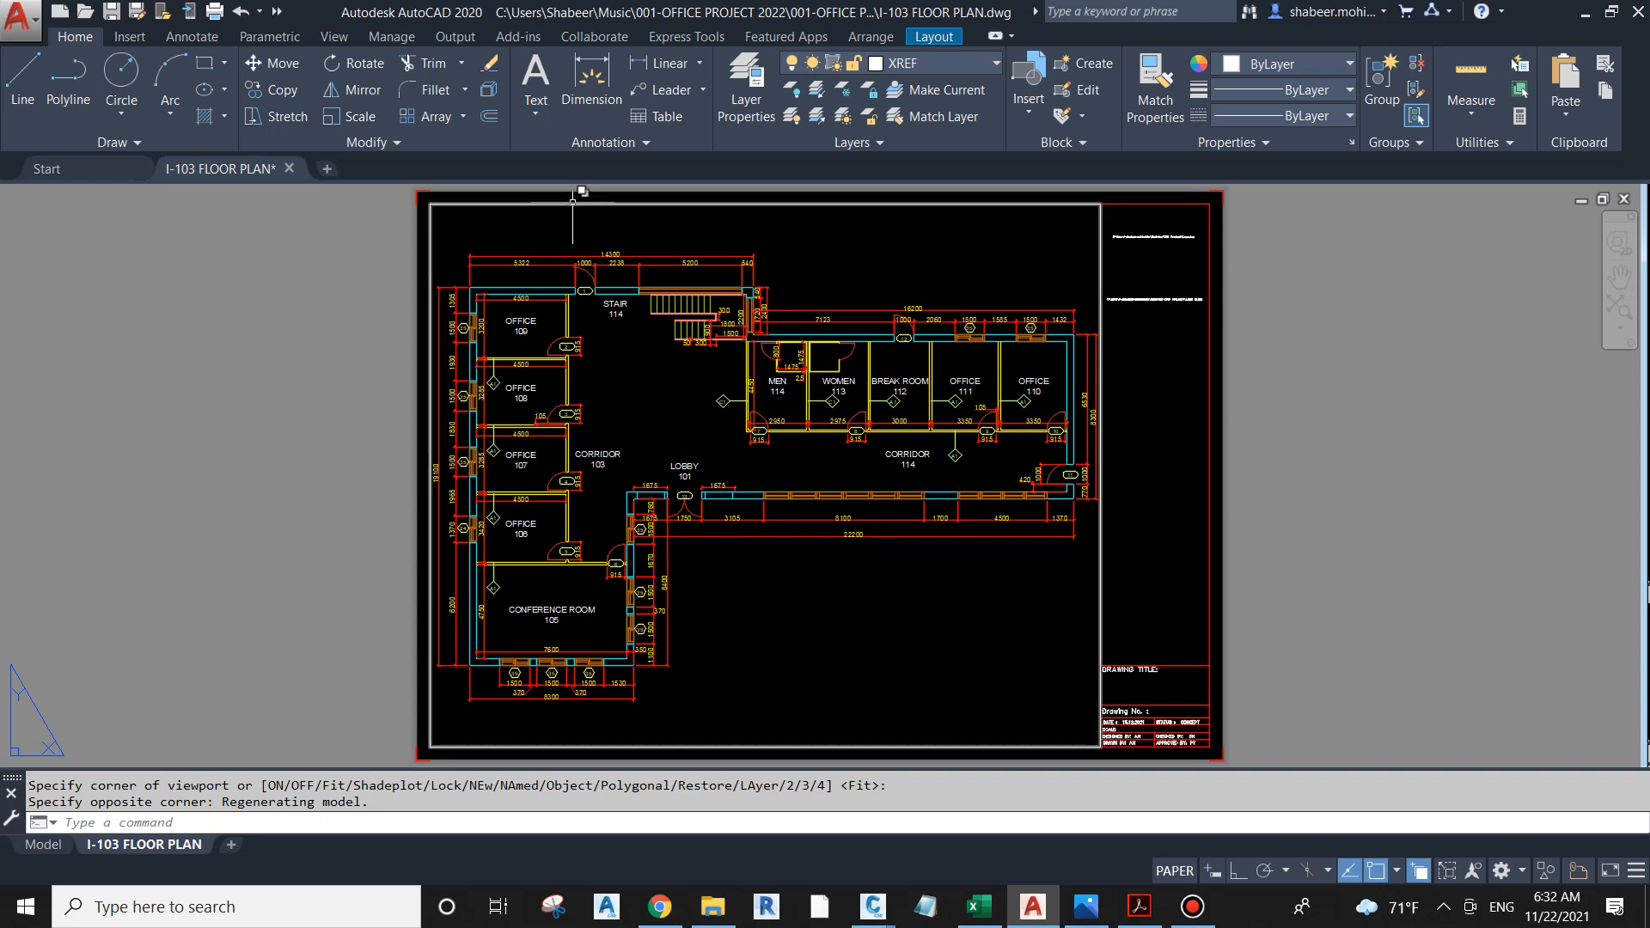
click(572, 201)
key(Escape)
key(Escape)
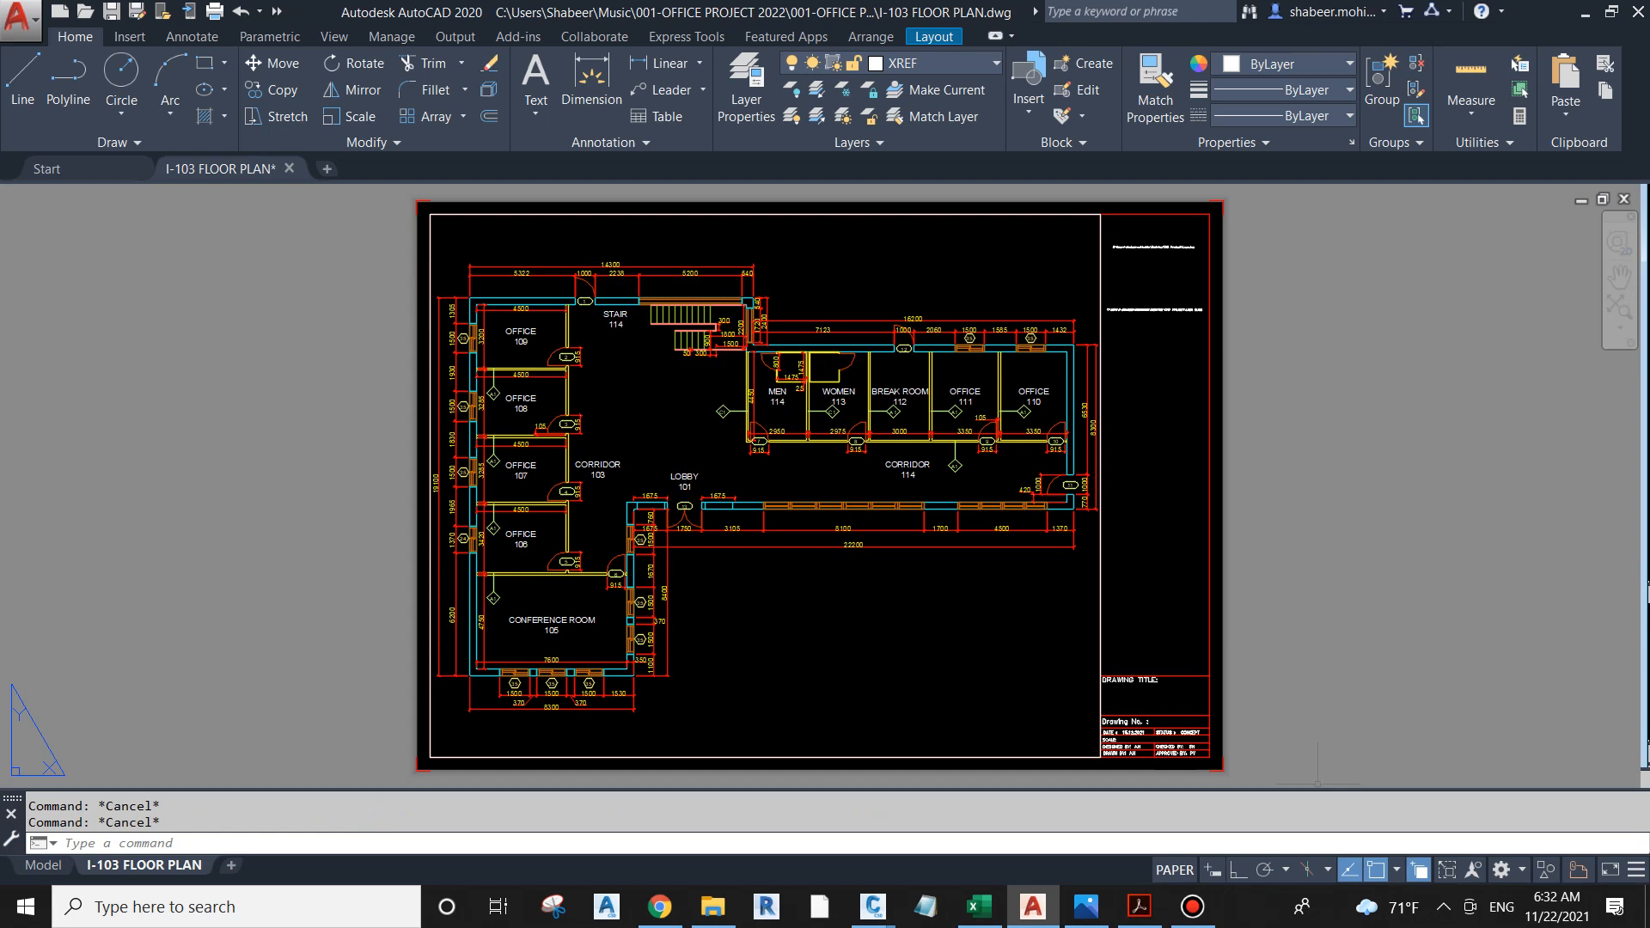
Step: Select the floor plan viewport instead of the external reference and look through its standard scales
click(636, 213)
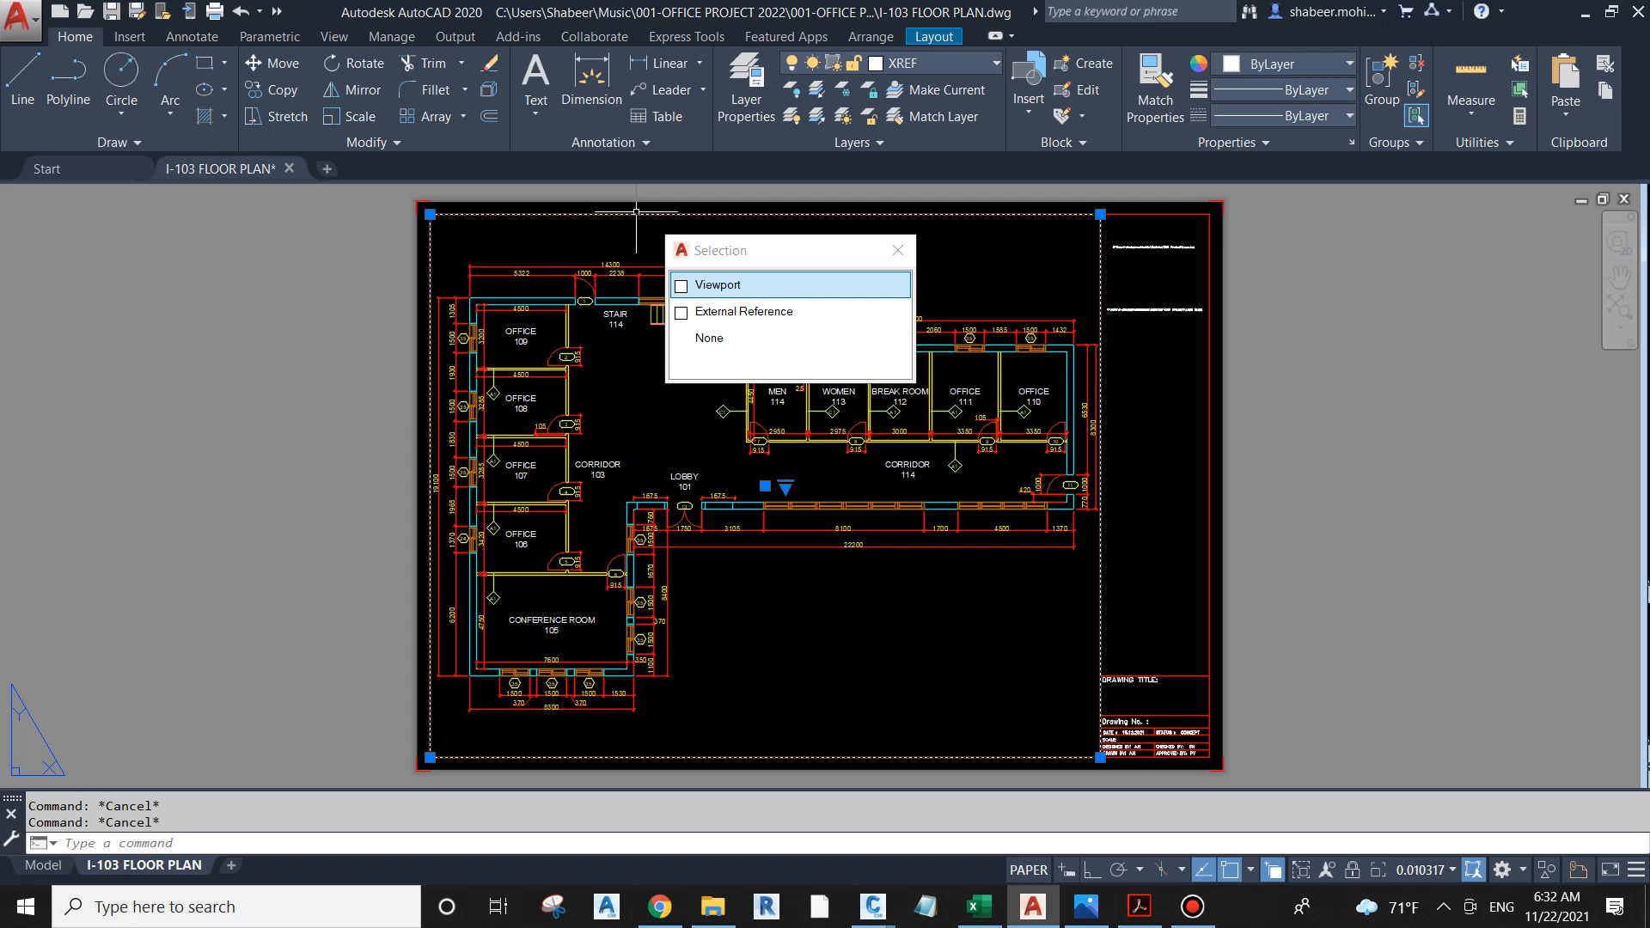
double_click(719, 282)
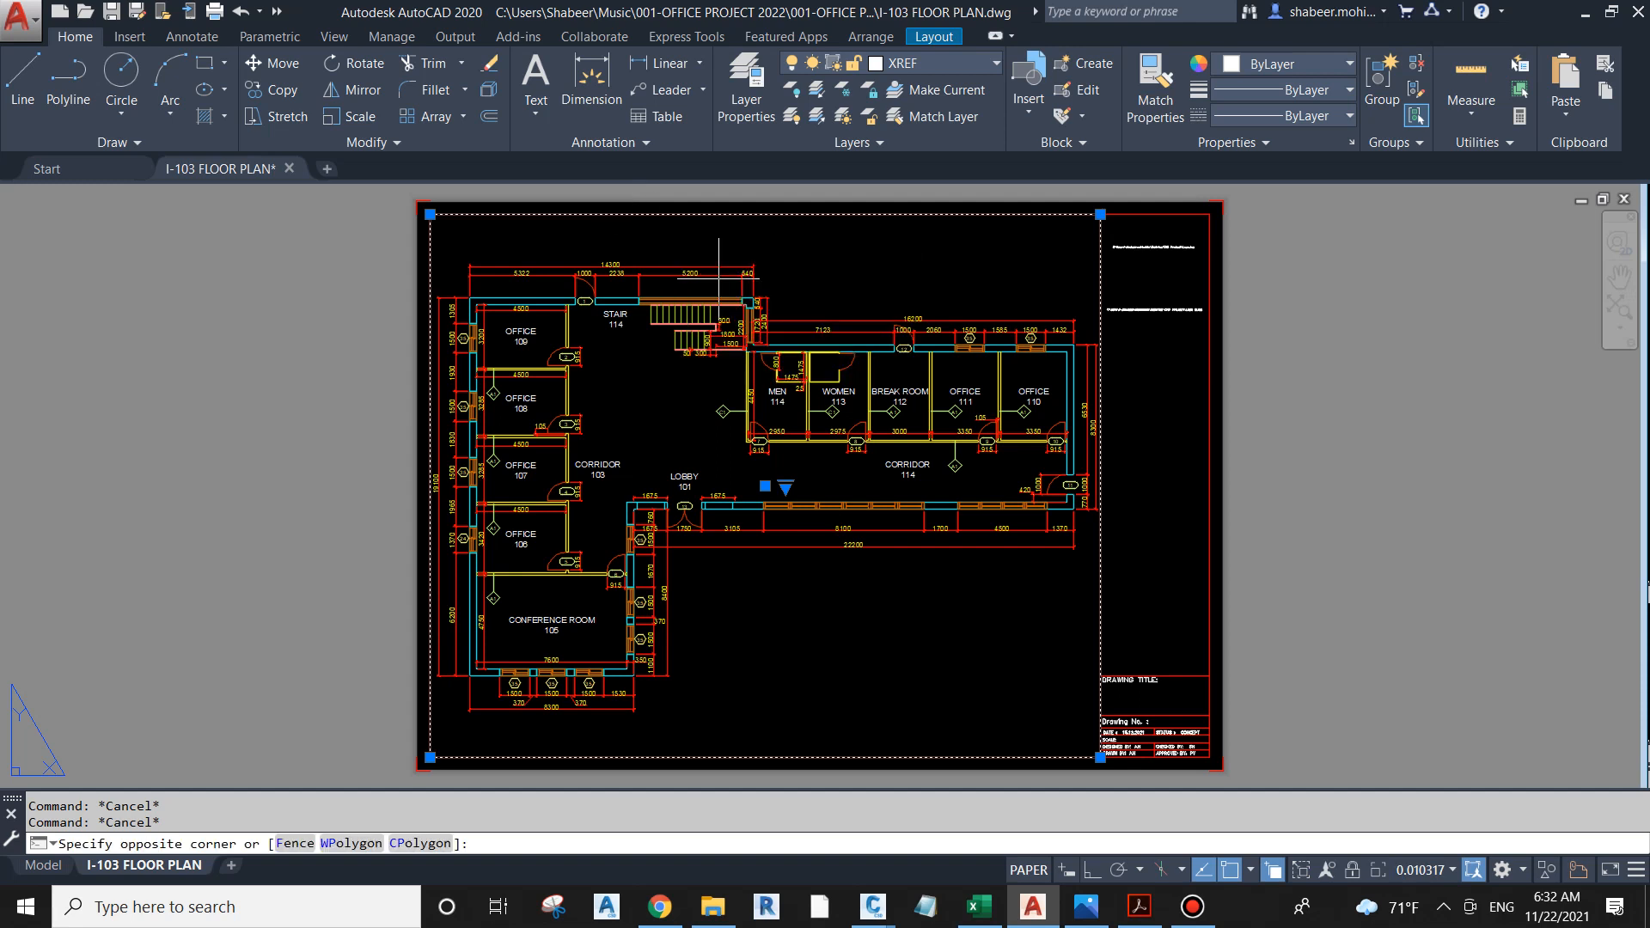
click(720, 279)
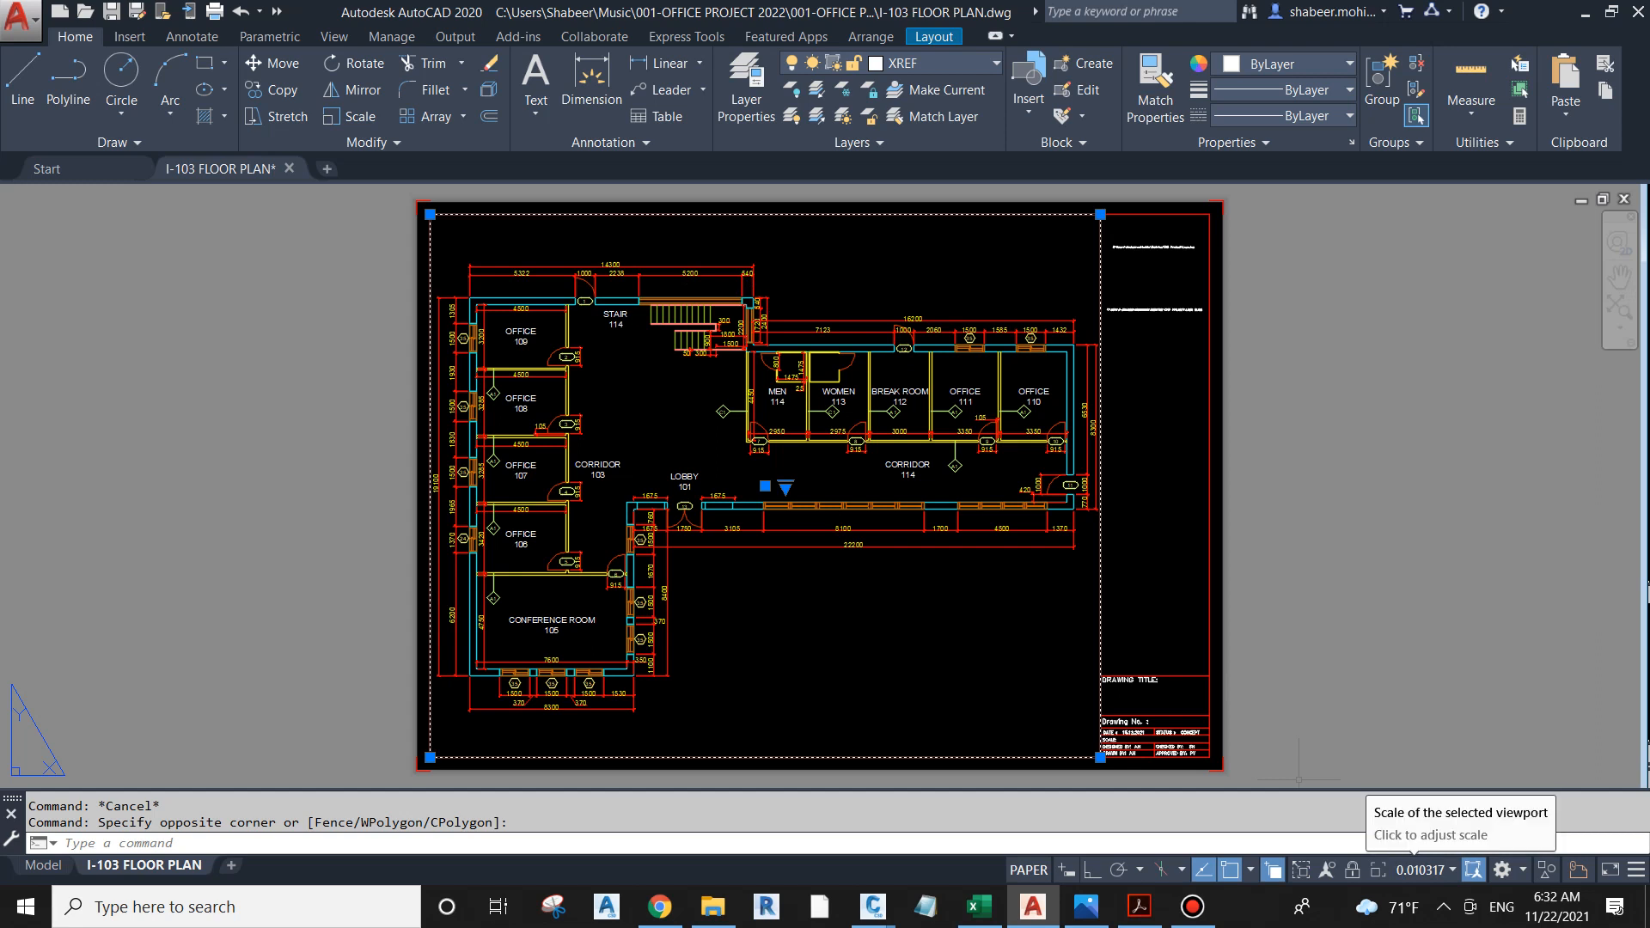
click(1426, 870)
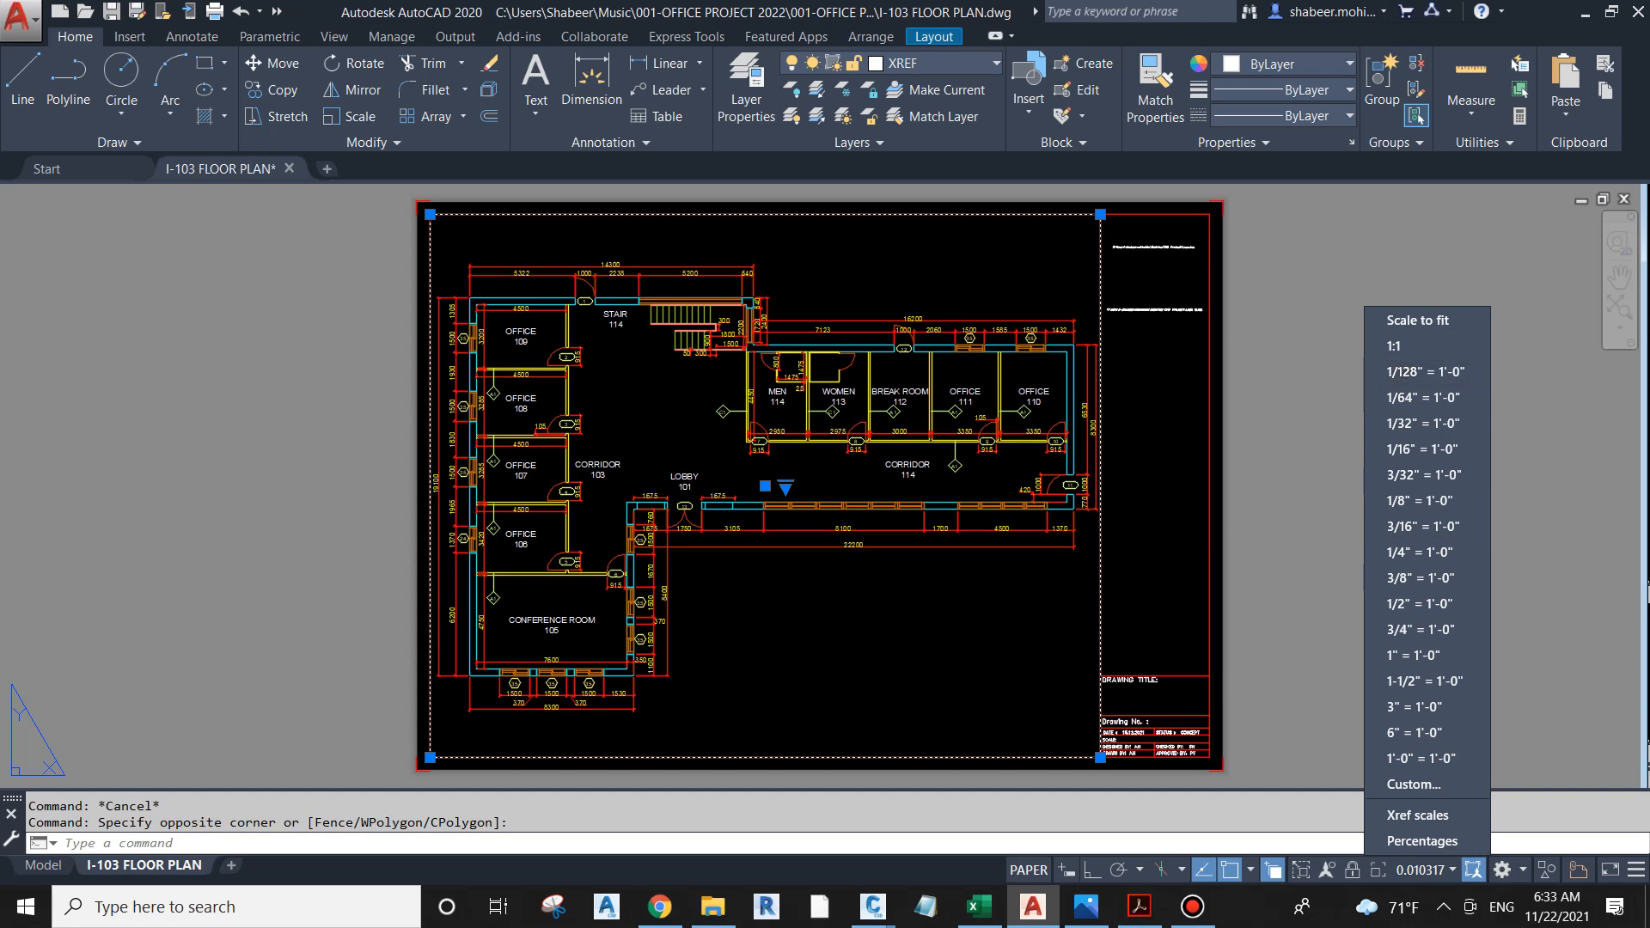
click(870, 269)
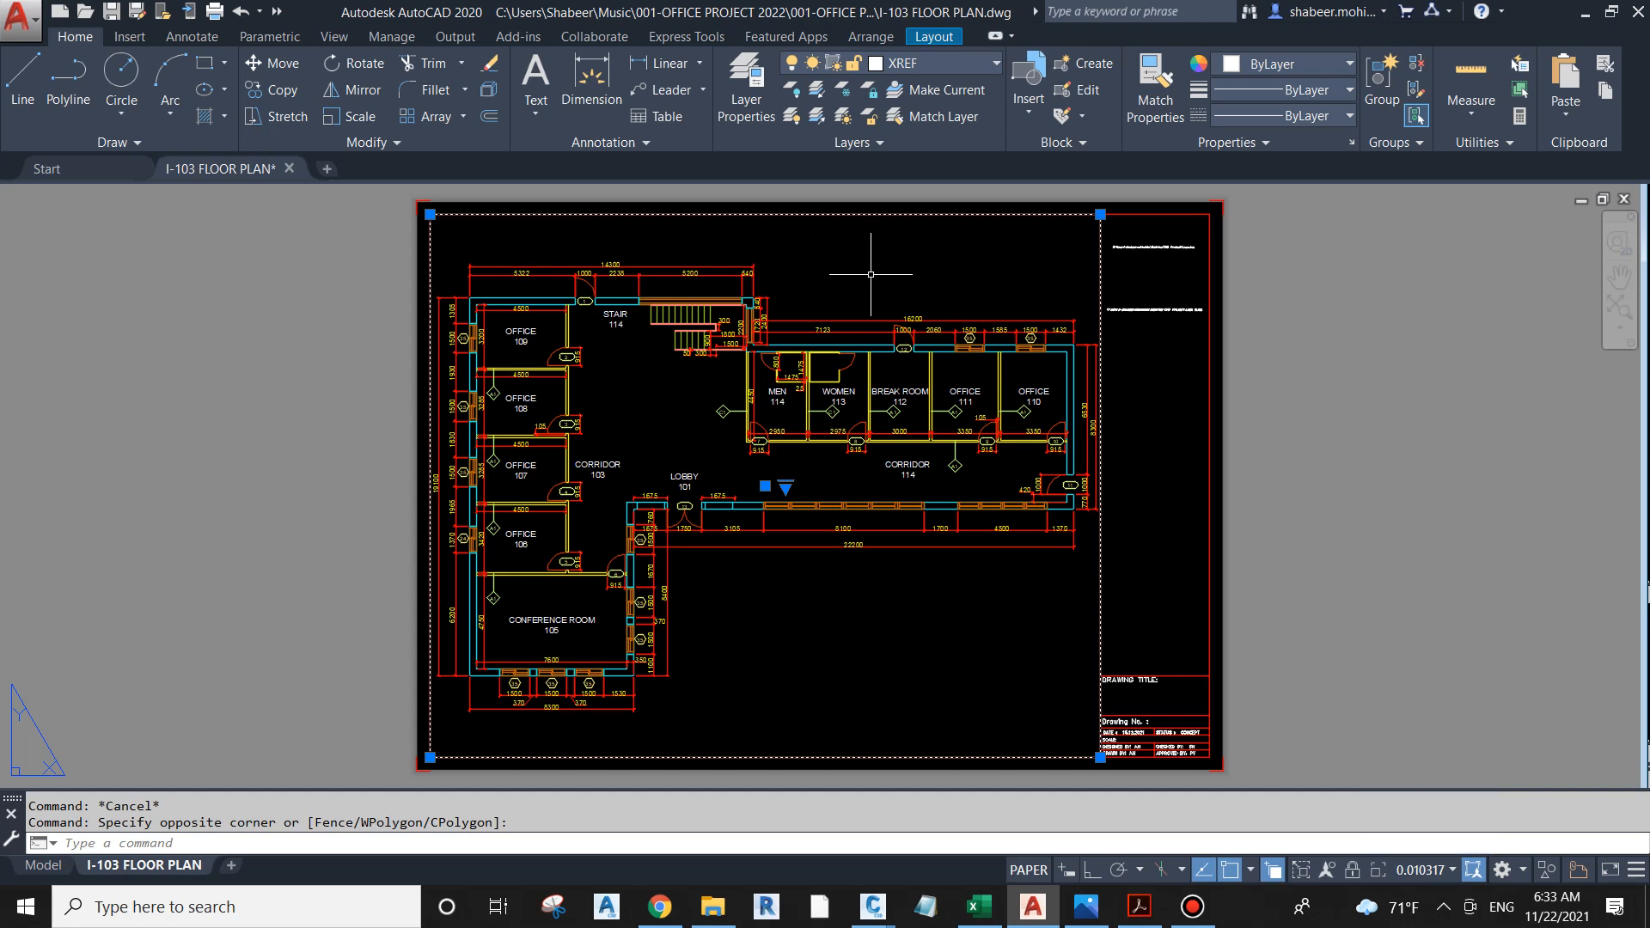
Step: Set the selected viewport's custom scale to 0.01 in its properties and clear the selection
right_click(898, 277)
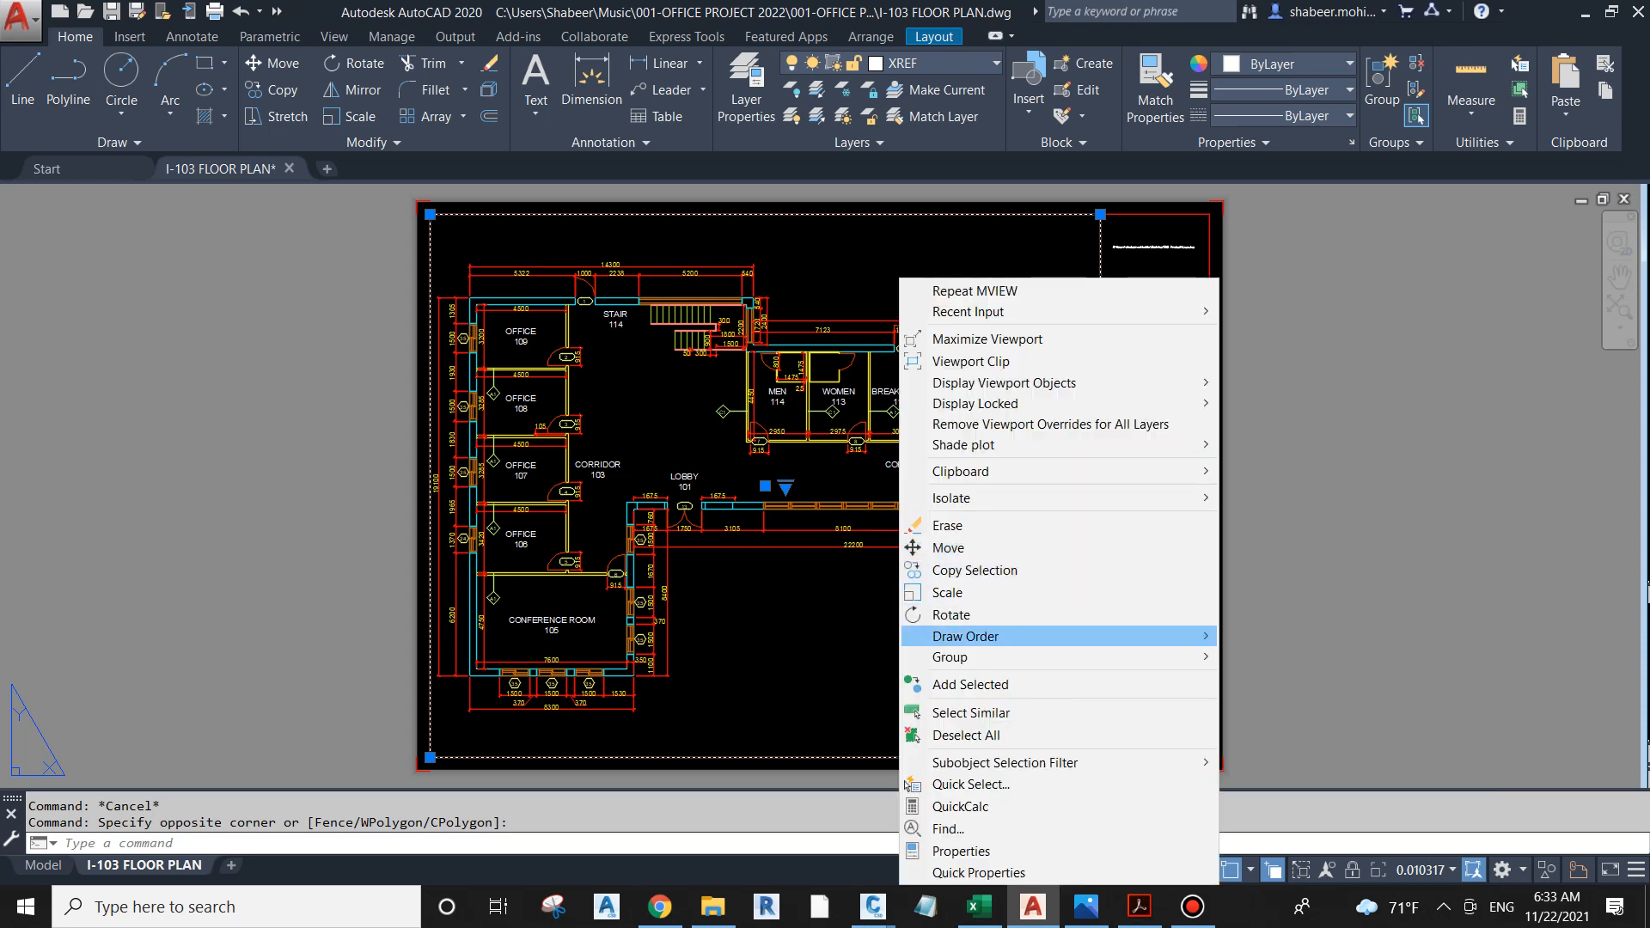
click(954, 851)
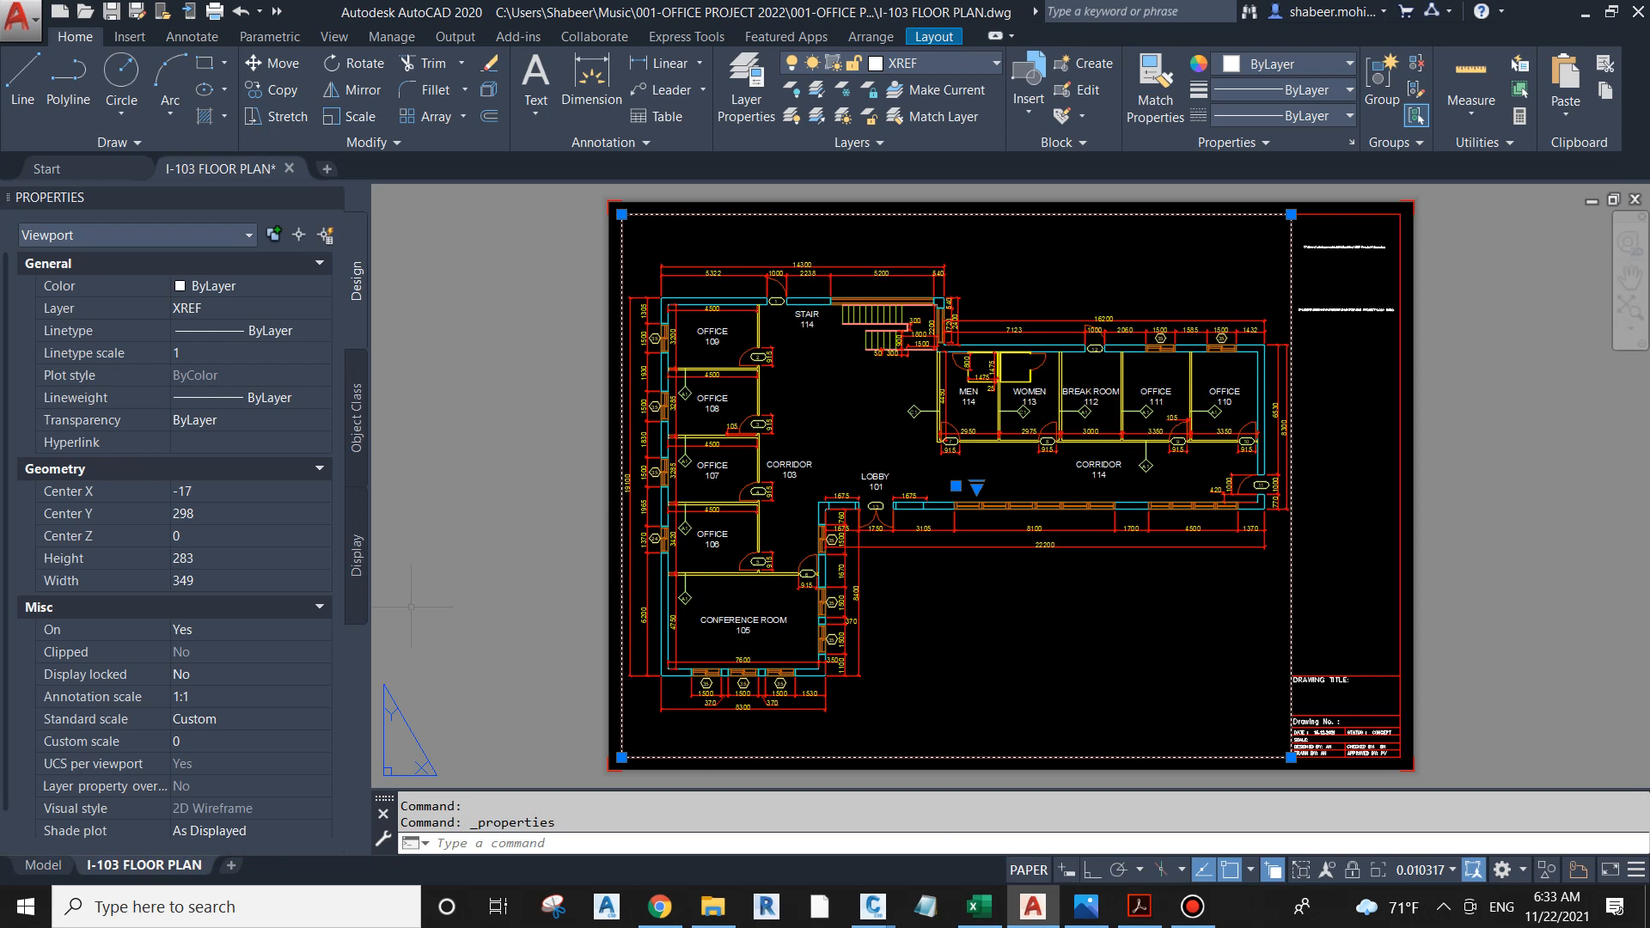
click(232, 742)
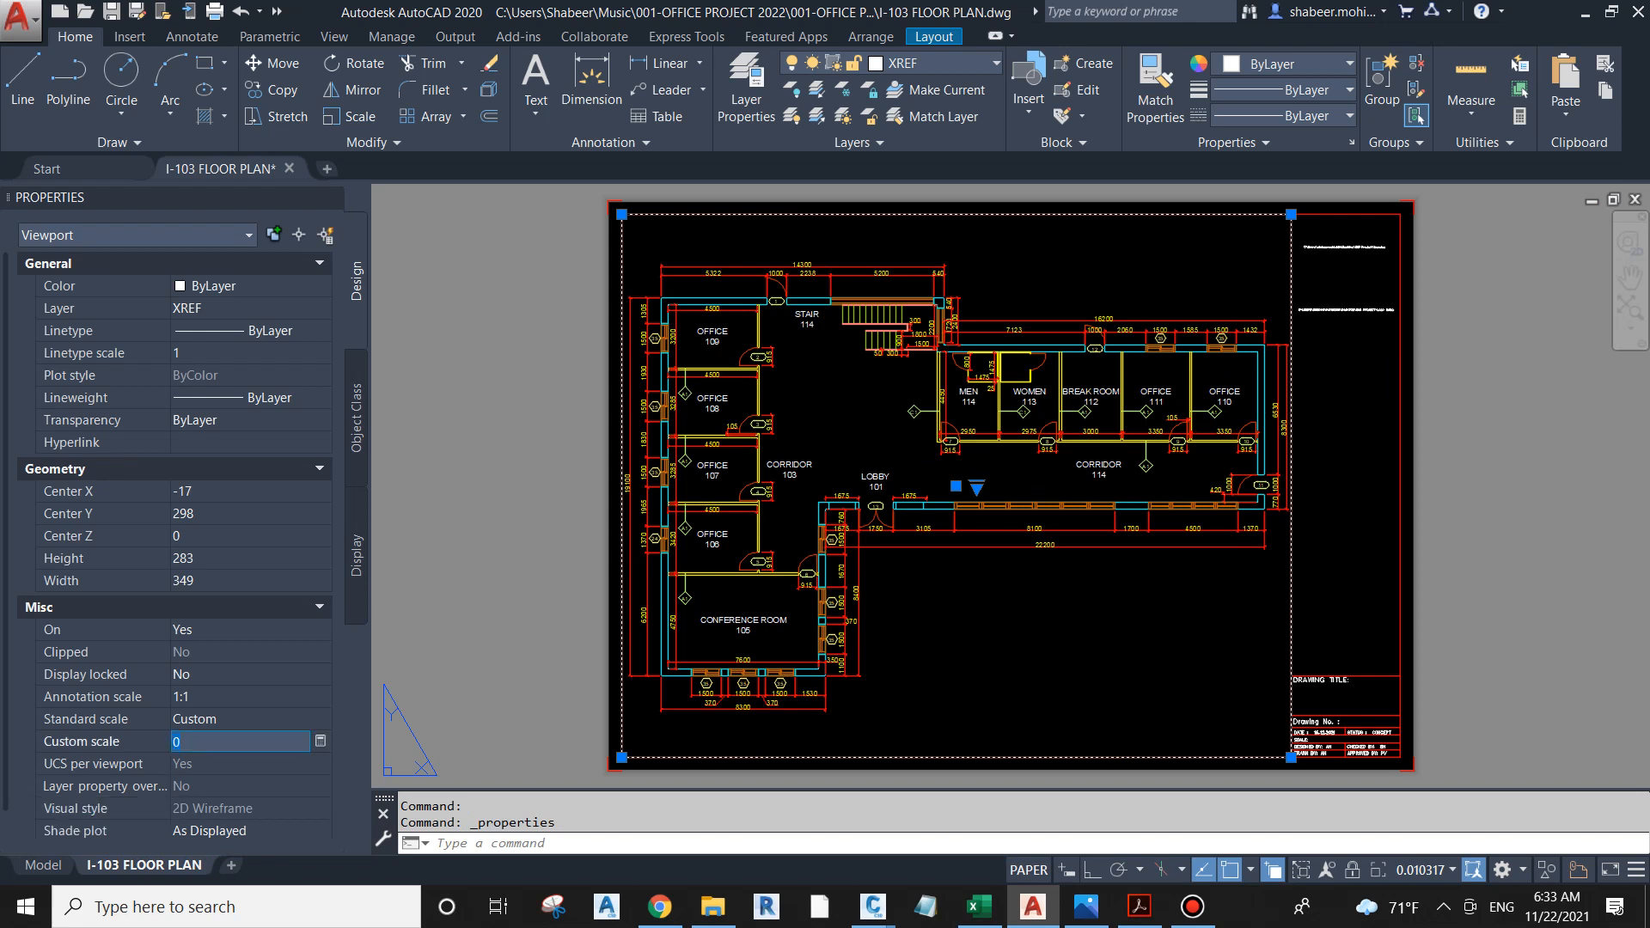
text(10)
key(Return)
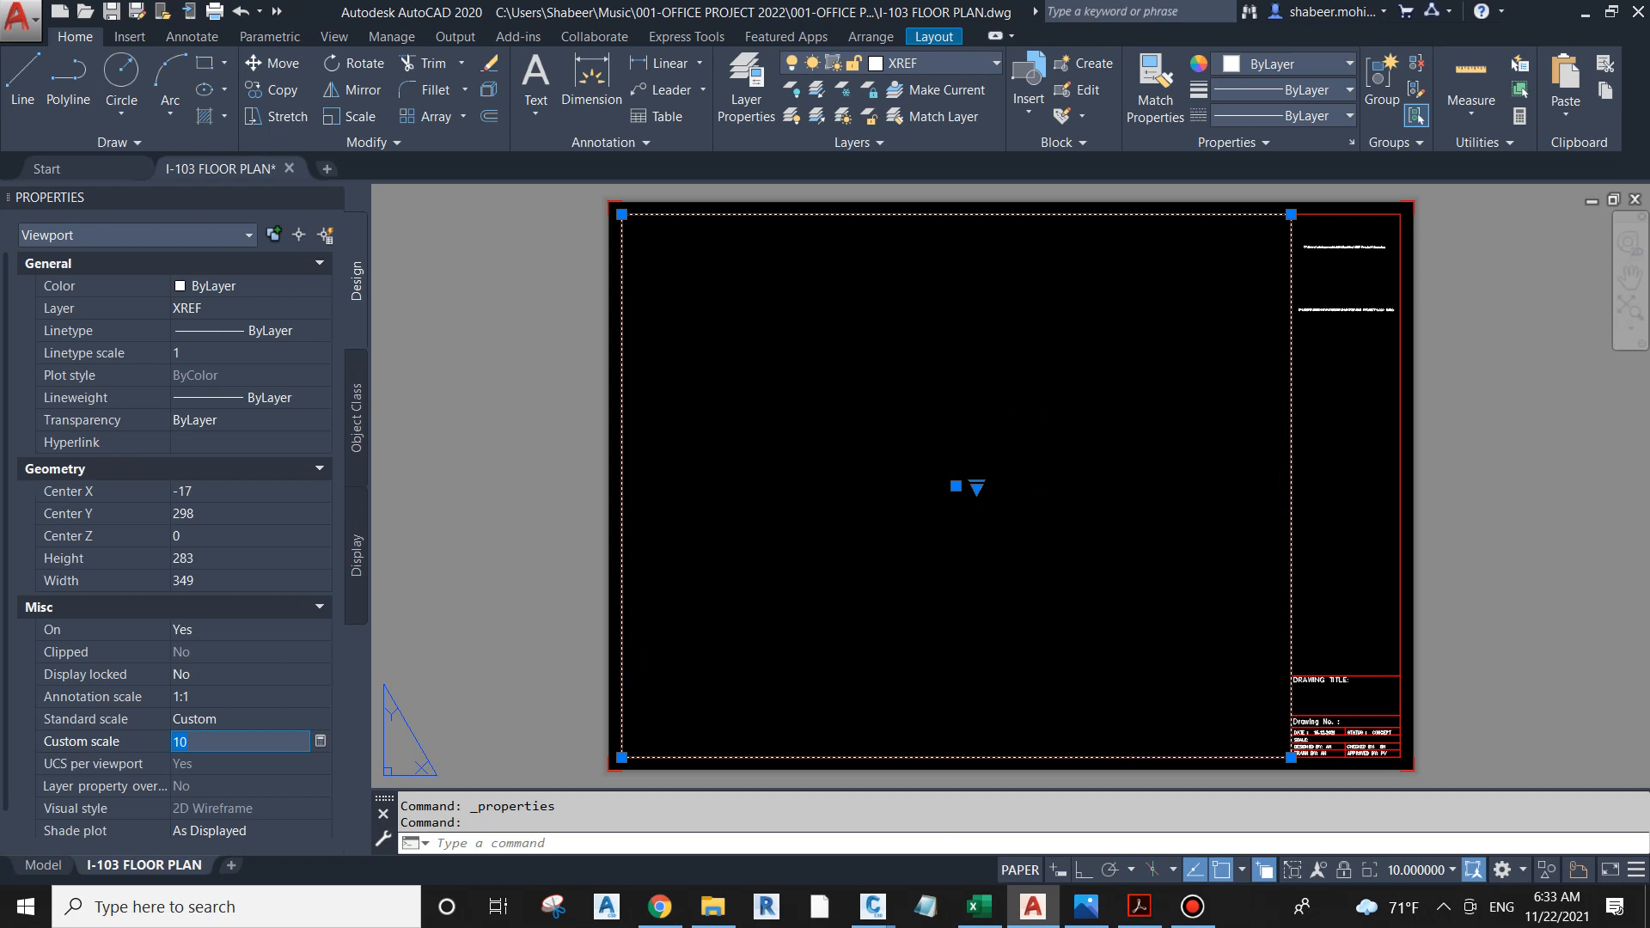
text(0.01)
key(Return)
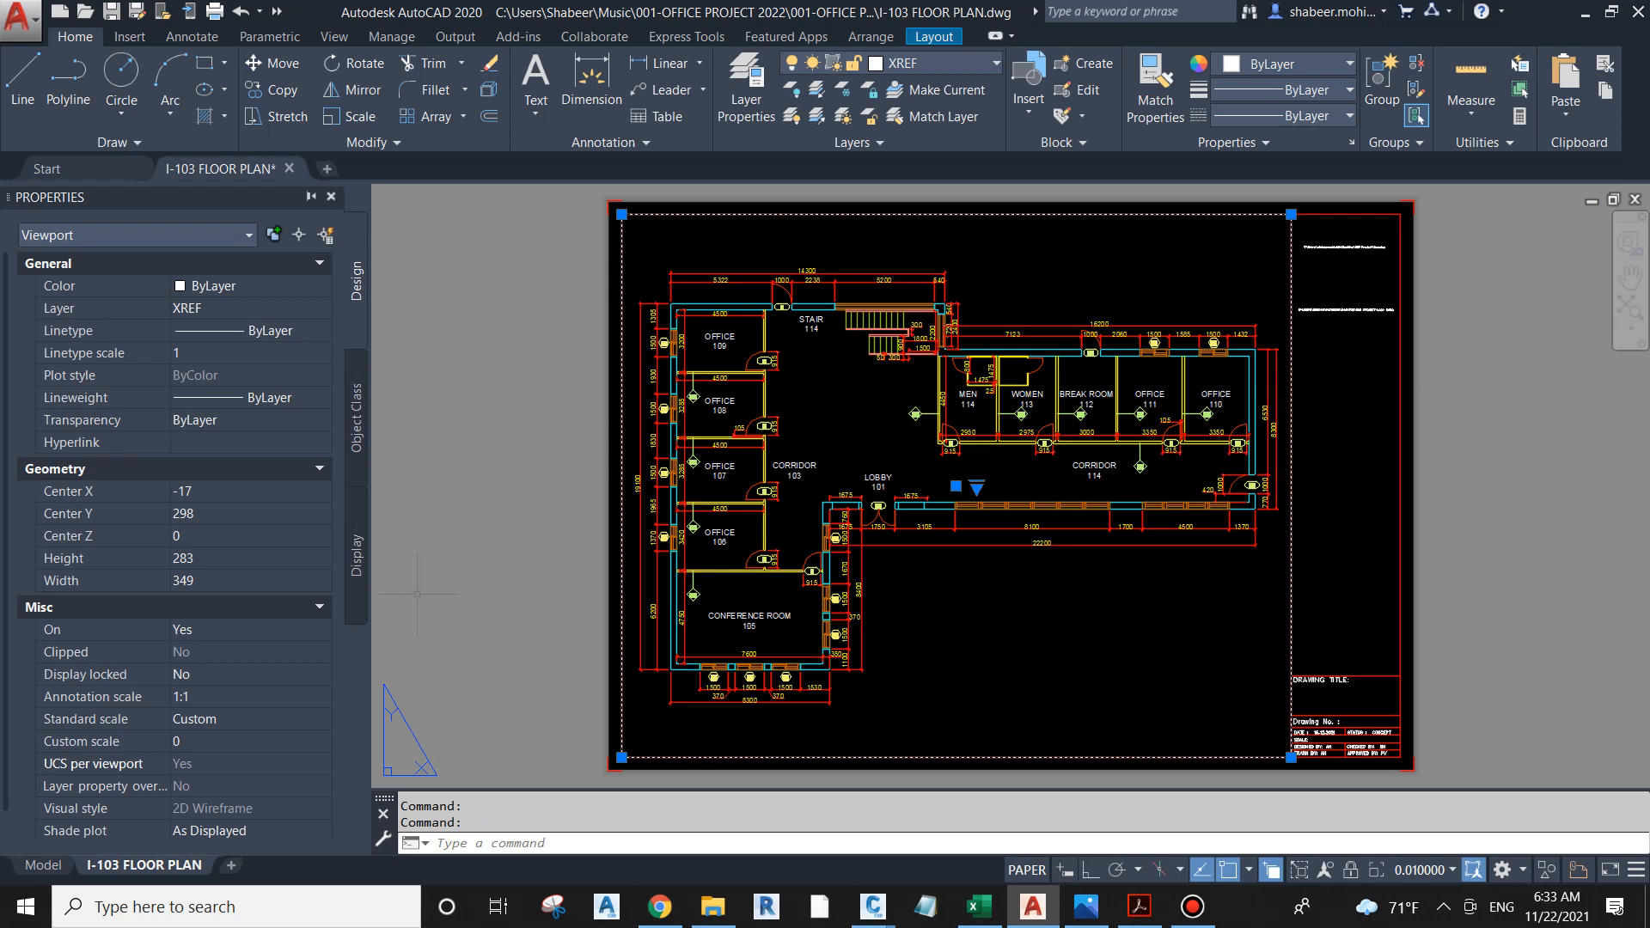
key(Escape)
key(Escape)
click(331, 196)
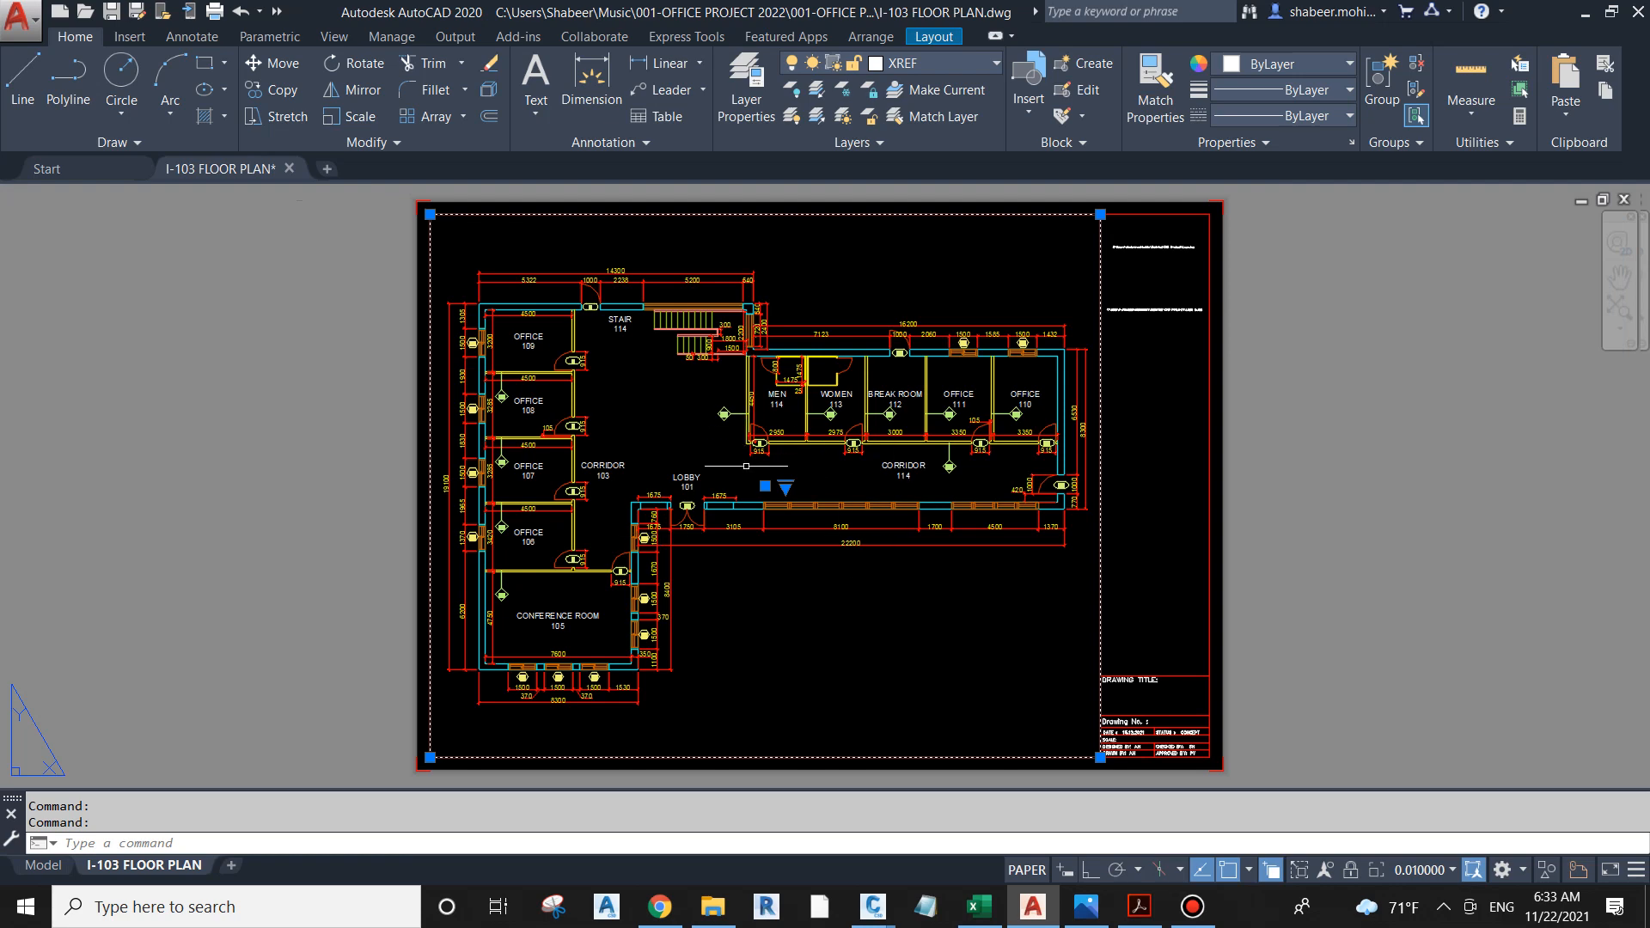
Step: Preview the sheet and plot it to Documents as I-103 FLOOR PLAN-I-103 FLOOR PLAN.pdf, dismissing the Acrobat error
text(PRE)
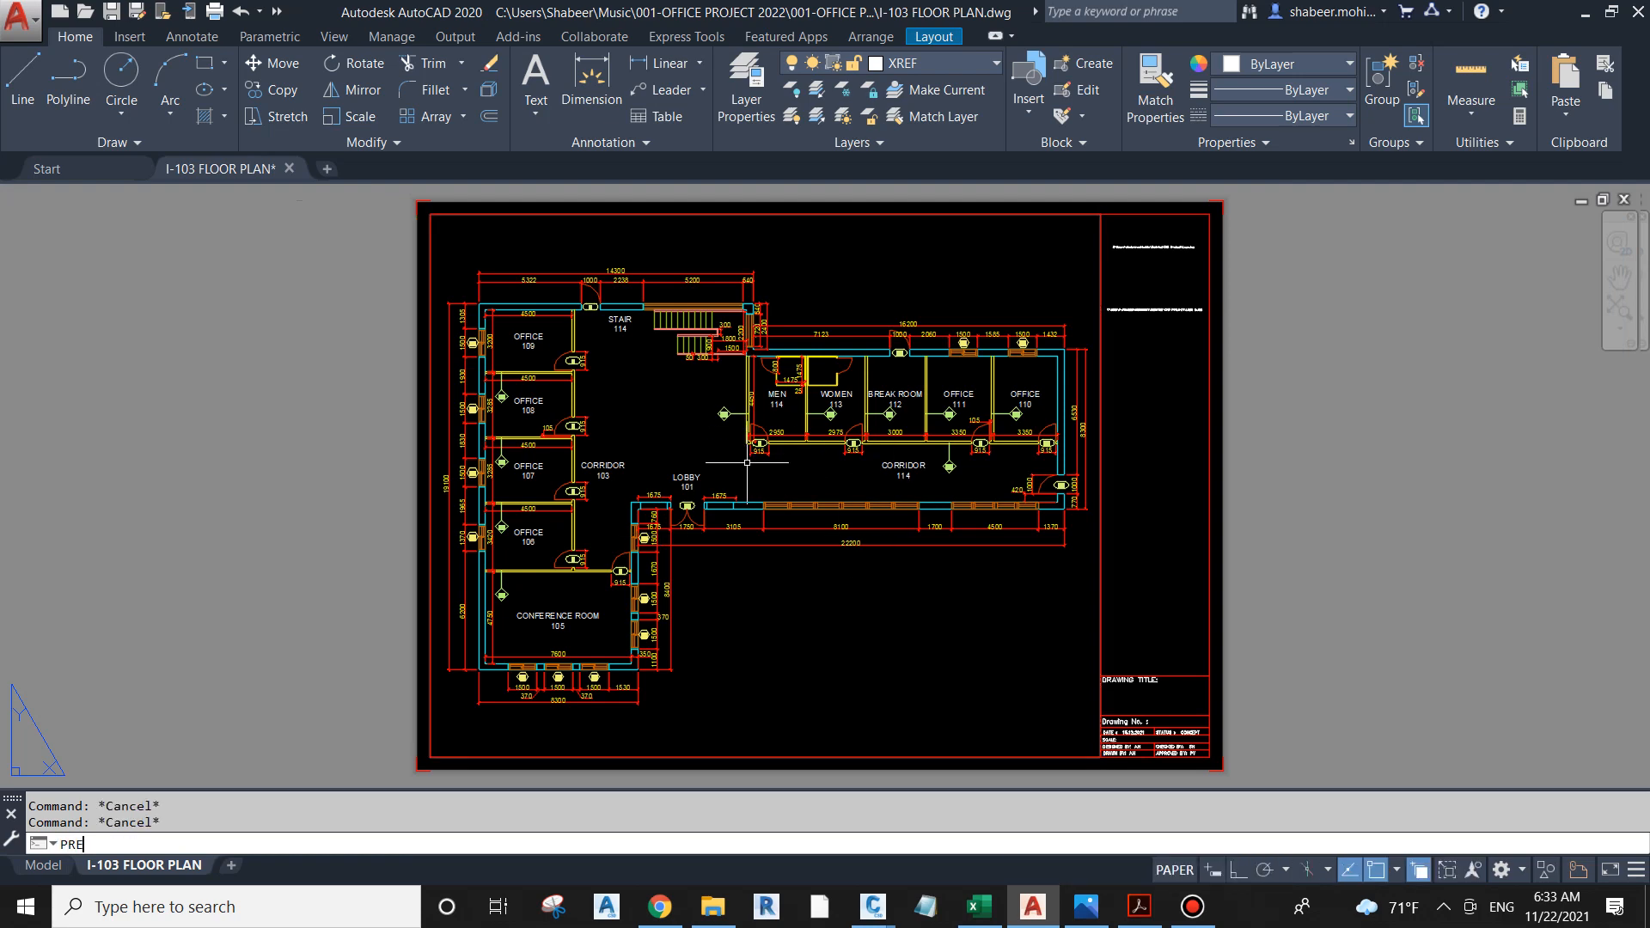
key(Return)
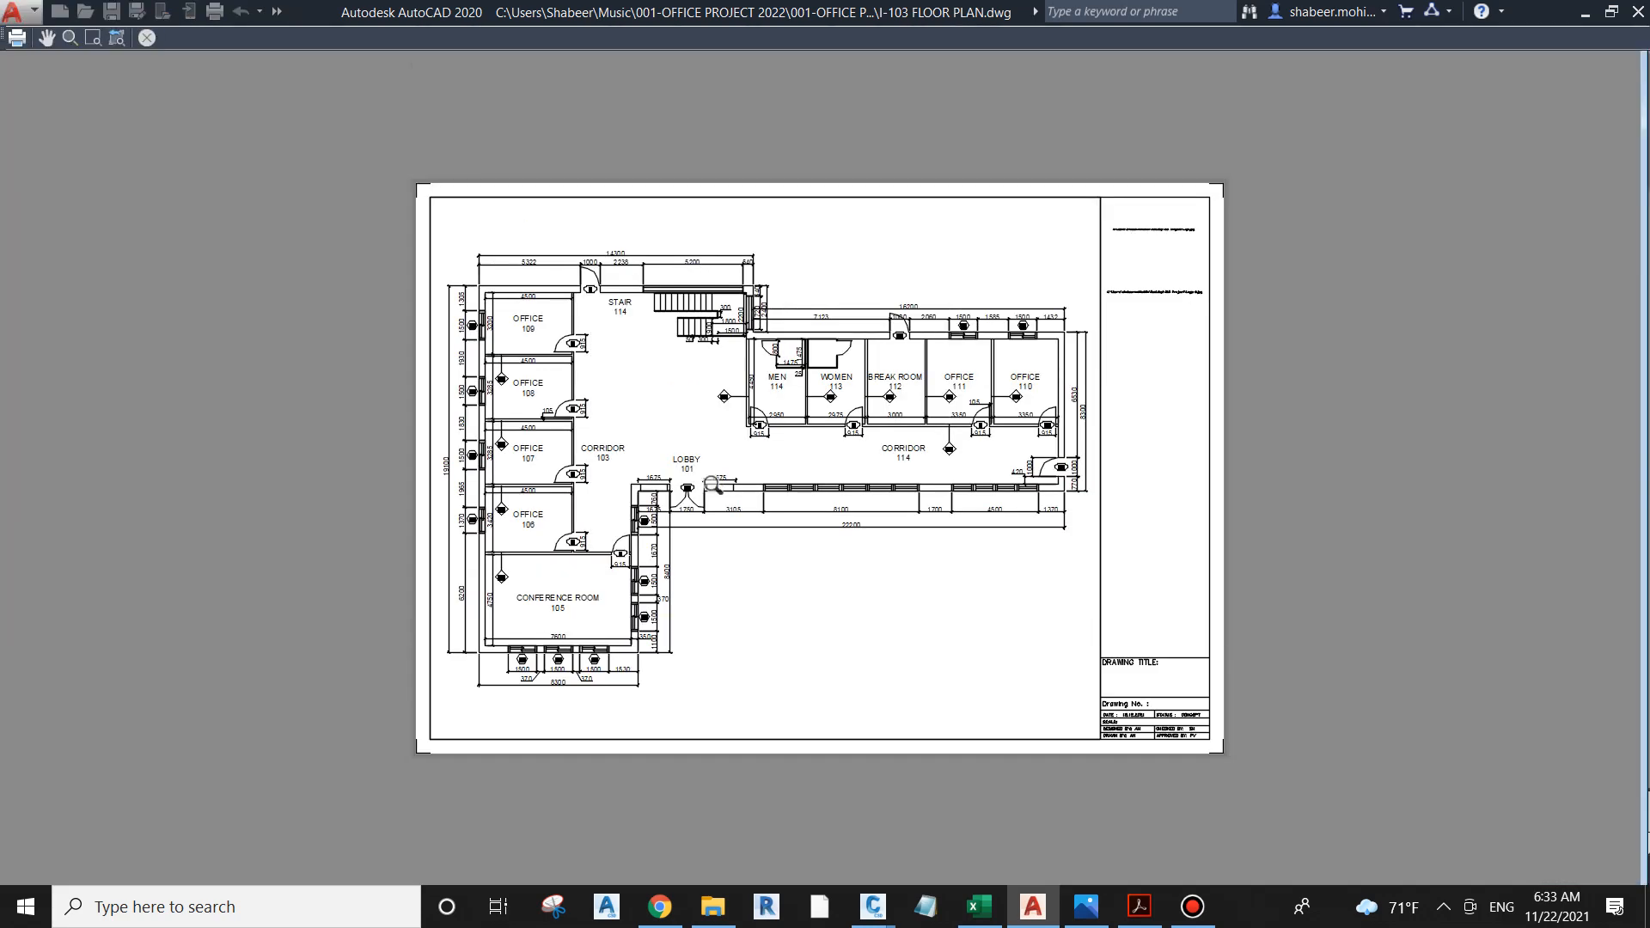
scroll(670, 546, up, 2)
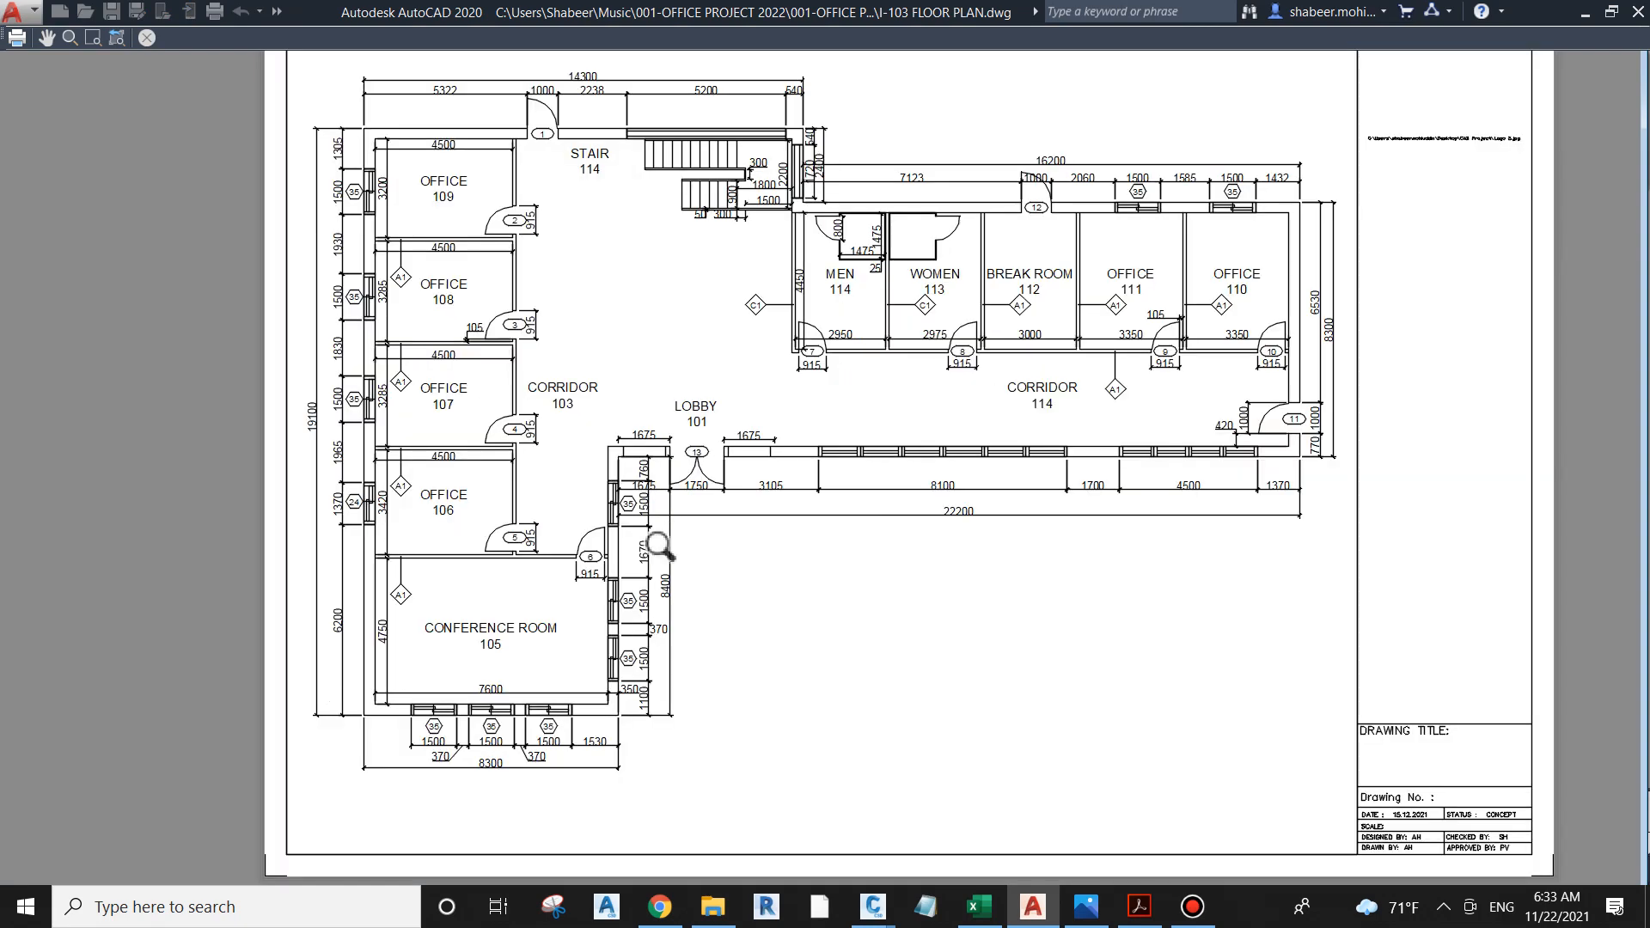
scroll(749, 412, down, 2)
right_click(803, 347)
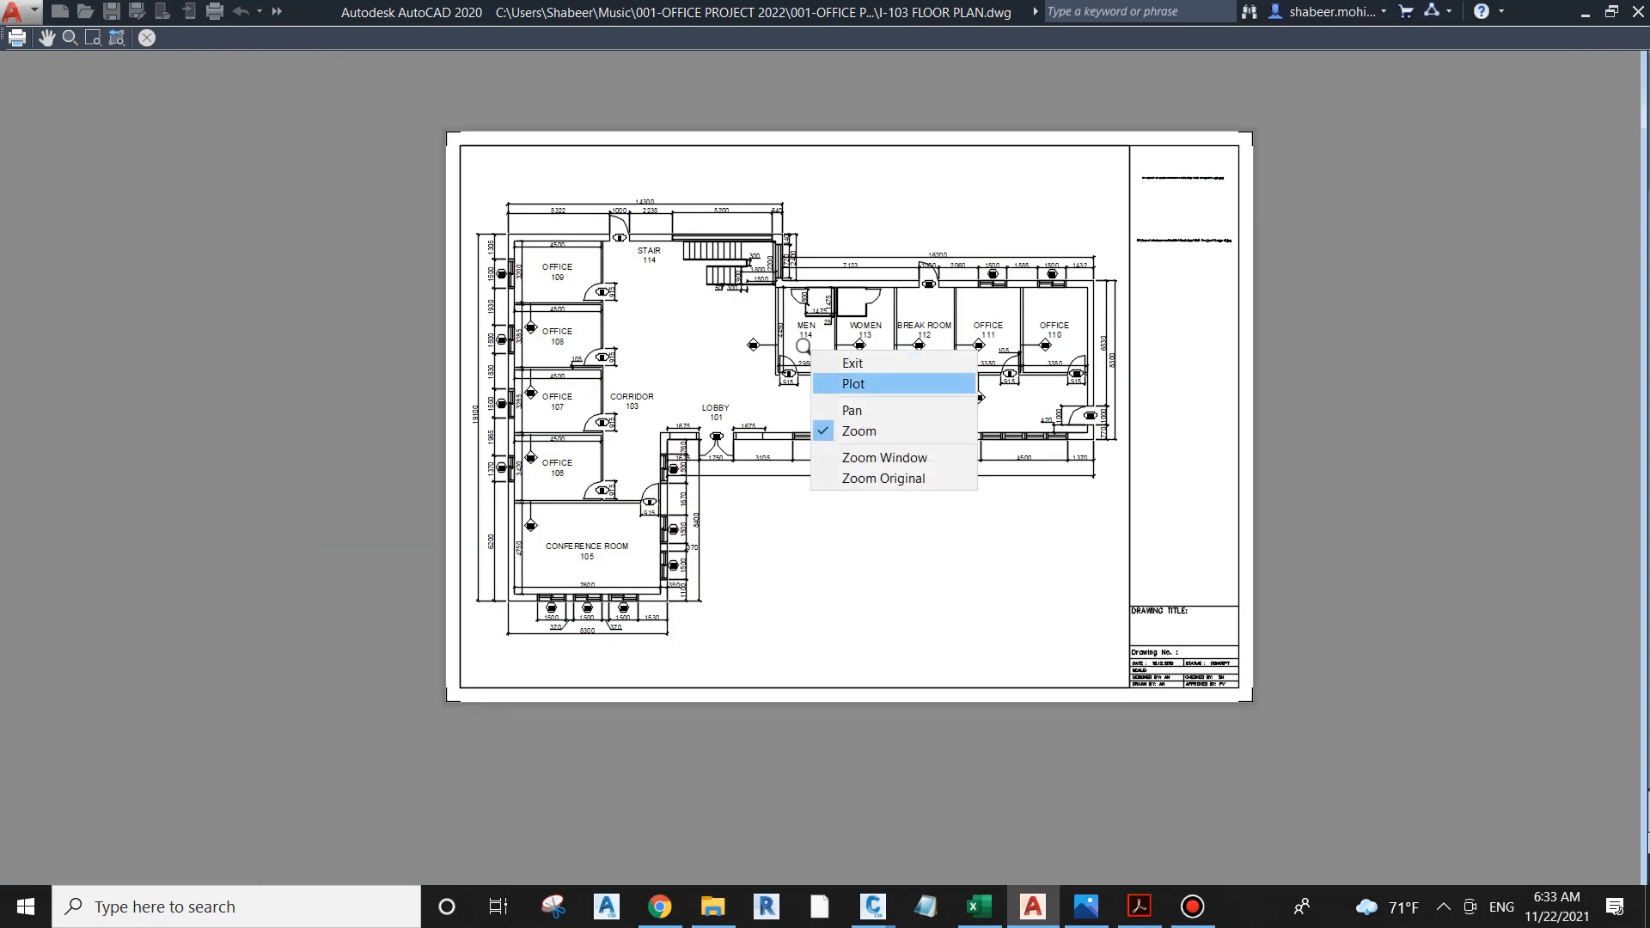
click(853, 384)
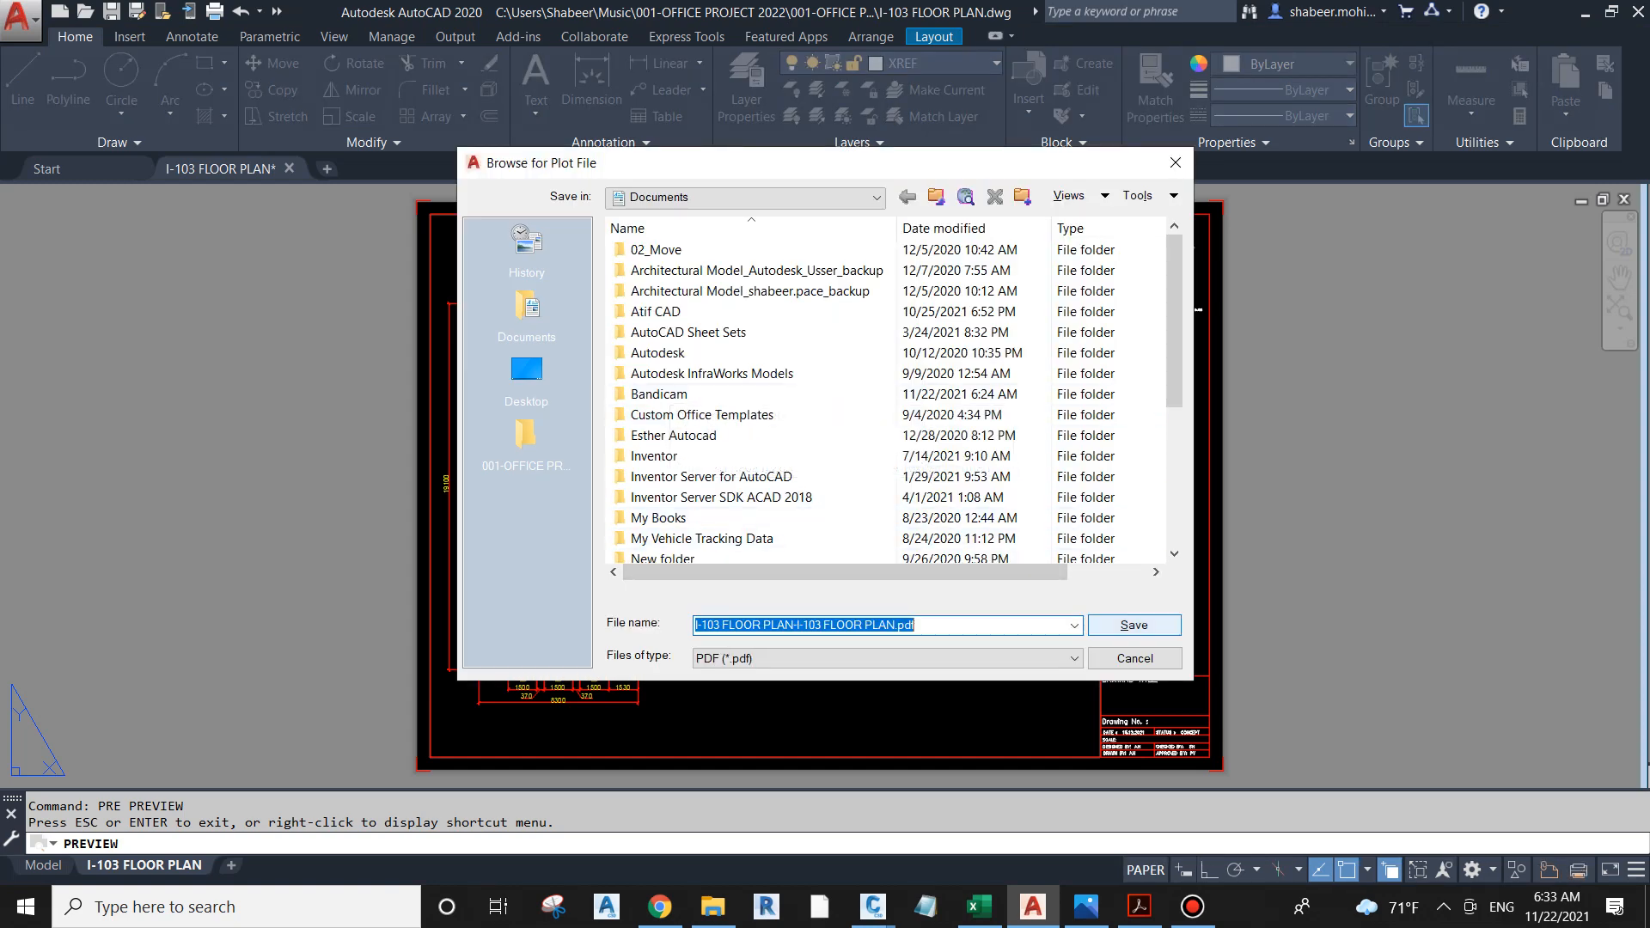
click(1143, 619)
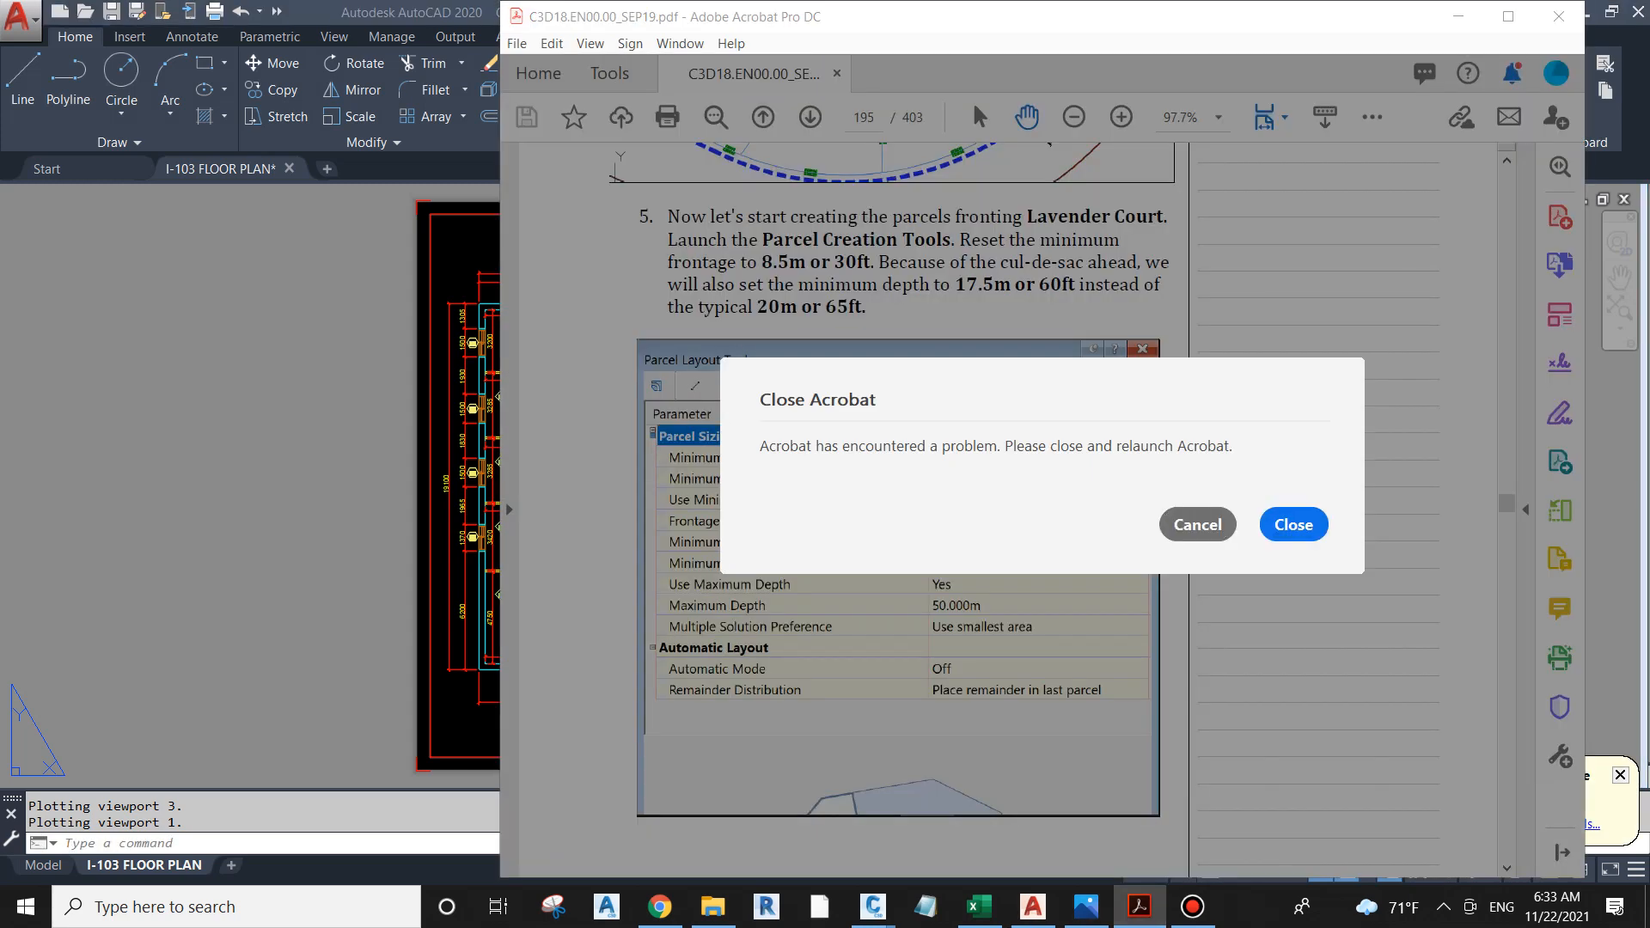
click(1197, 524)
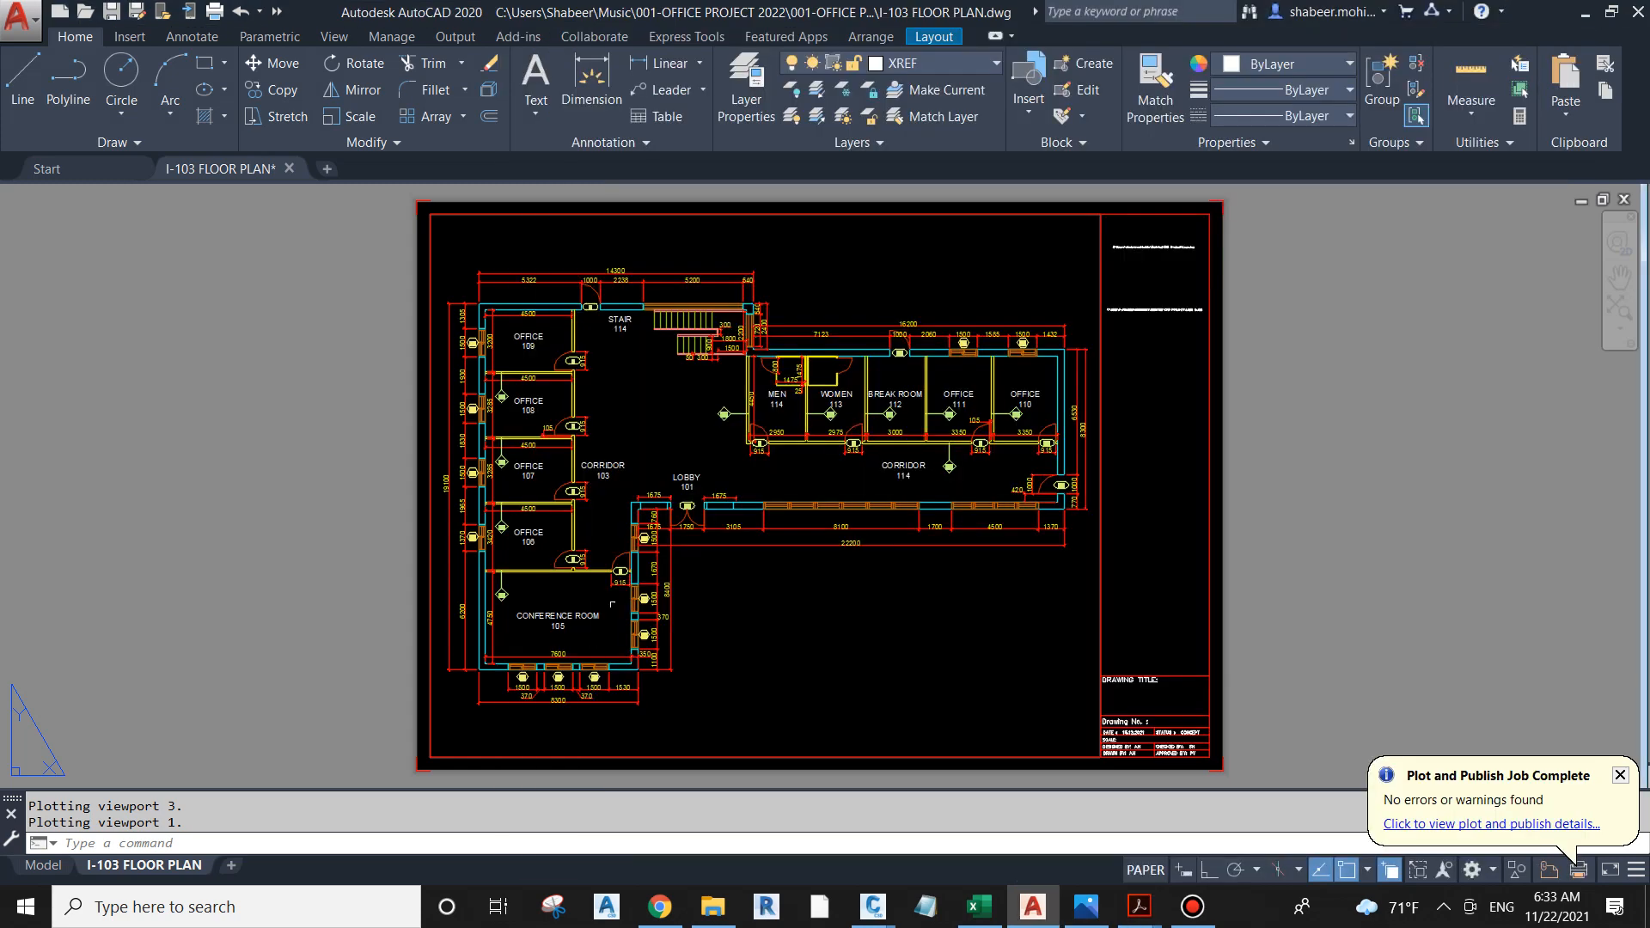
Step: Switch to File Explorer and open the 001-OFFICE PROJECT folder inside Music's 001-OFFICE PROJECT 2022
key(ctrl+p)
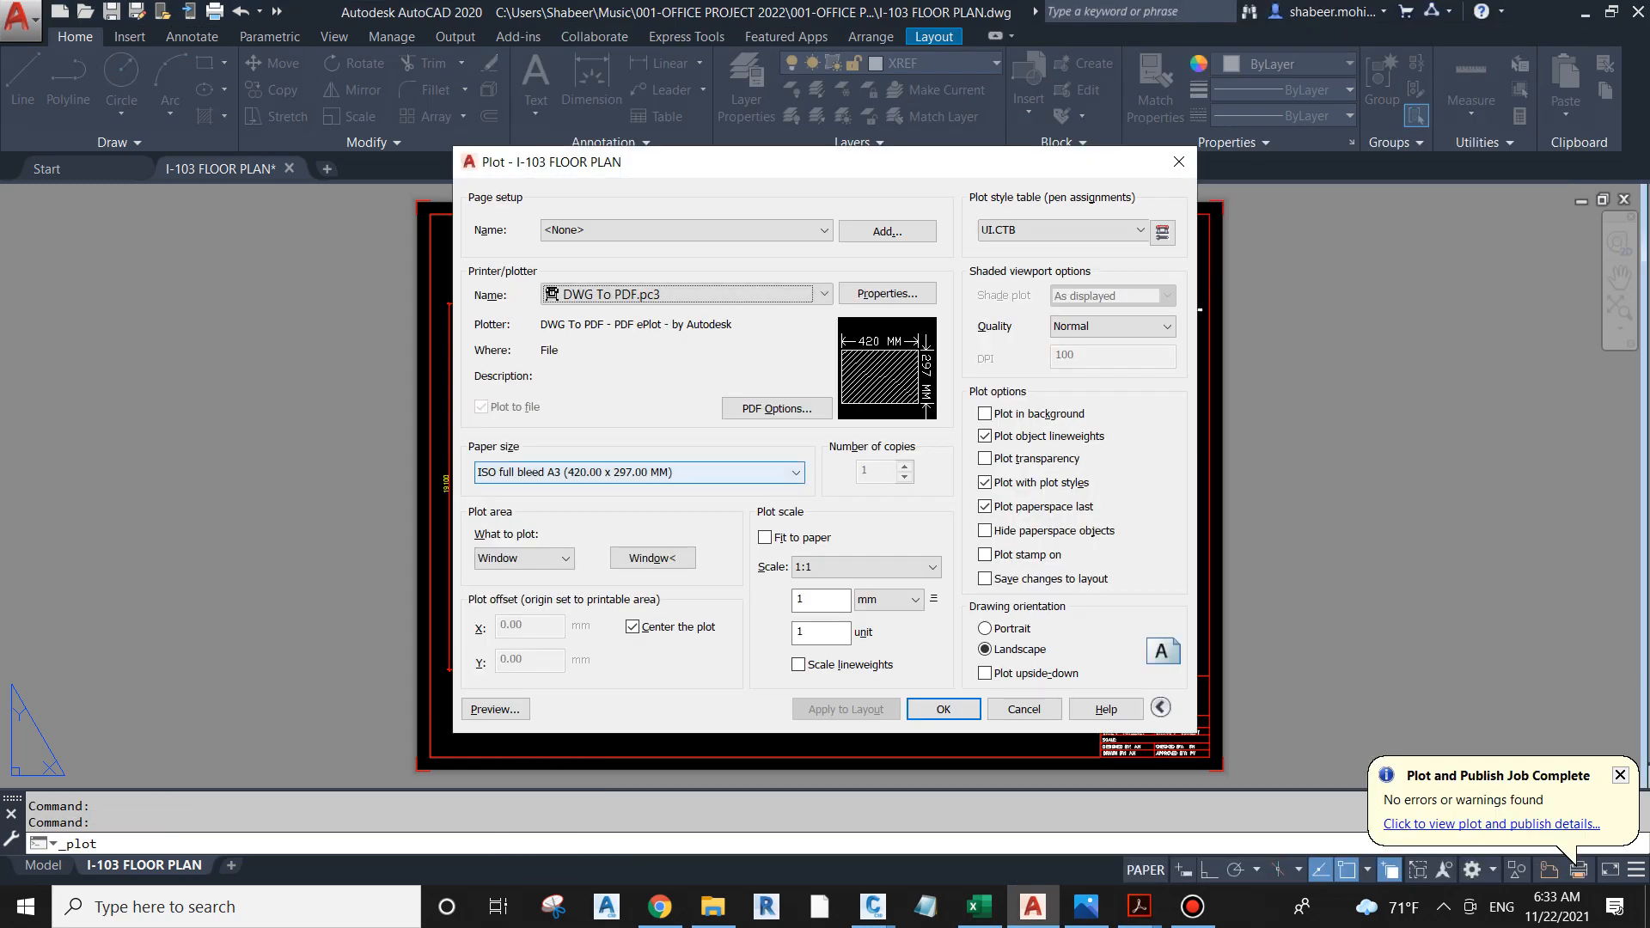
key(Escape)
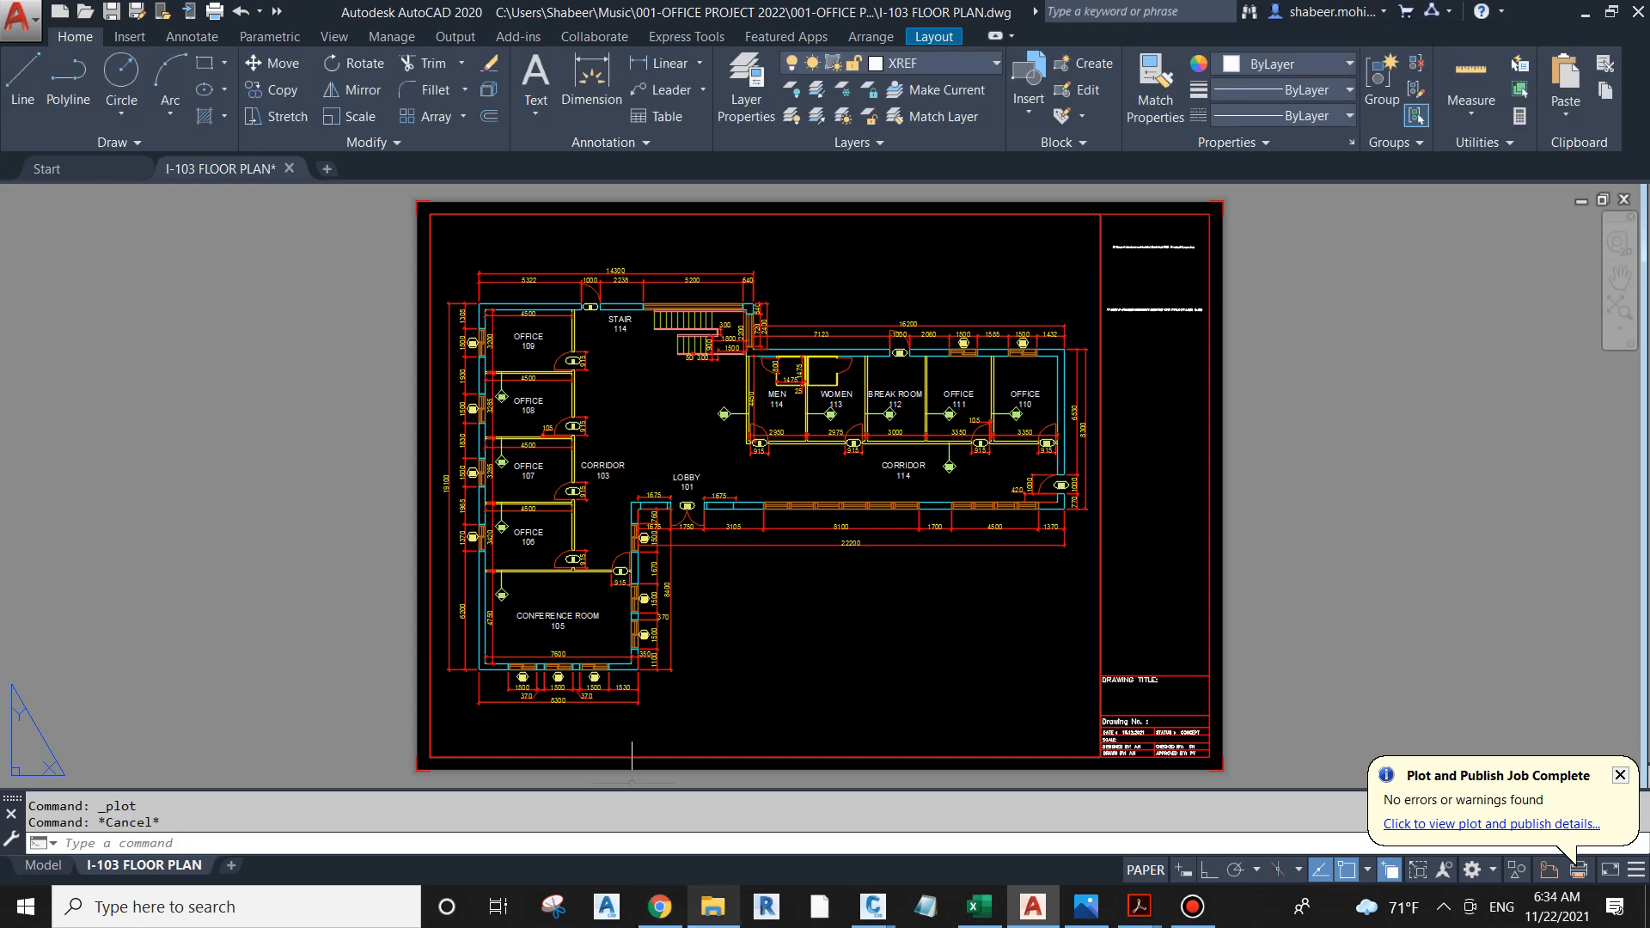
click(713, 906)
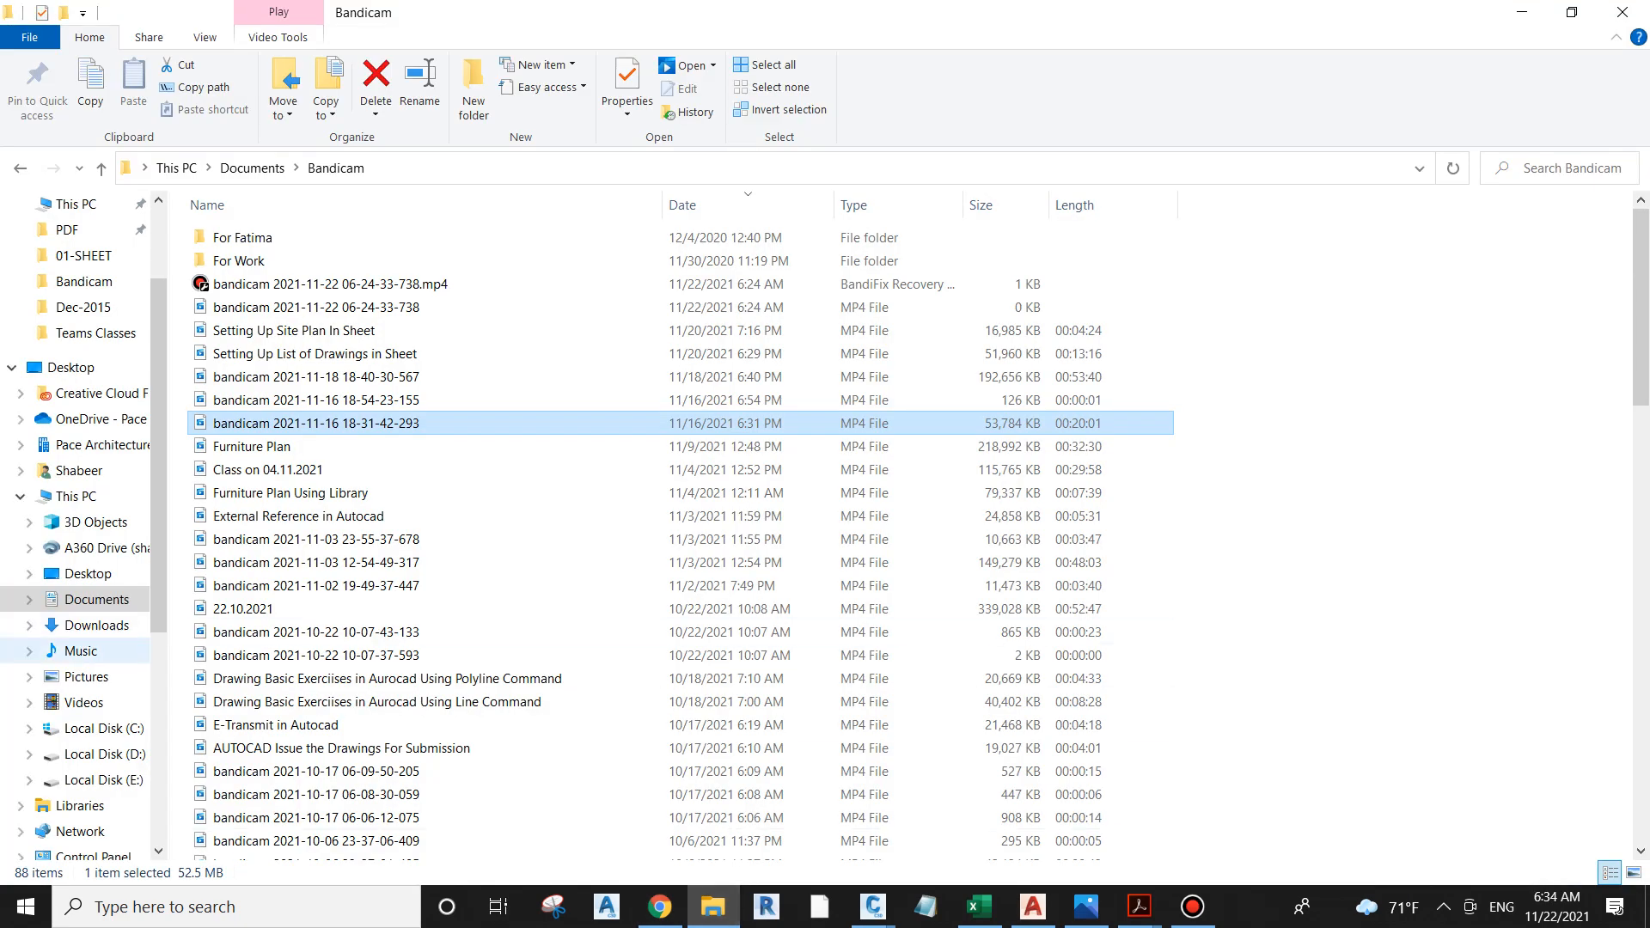
click(80, 650)
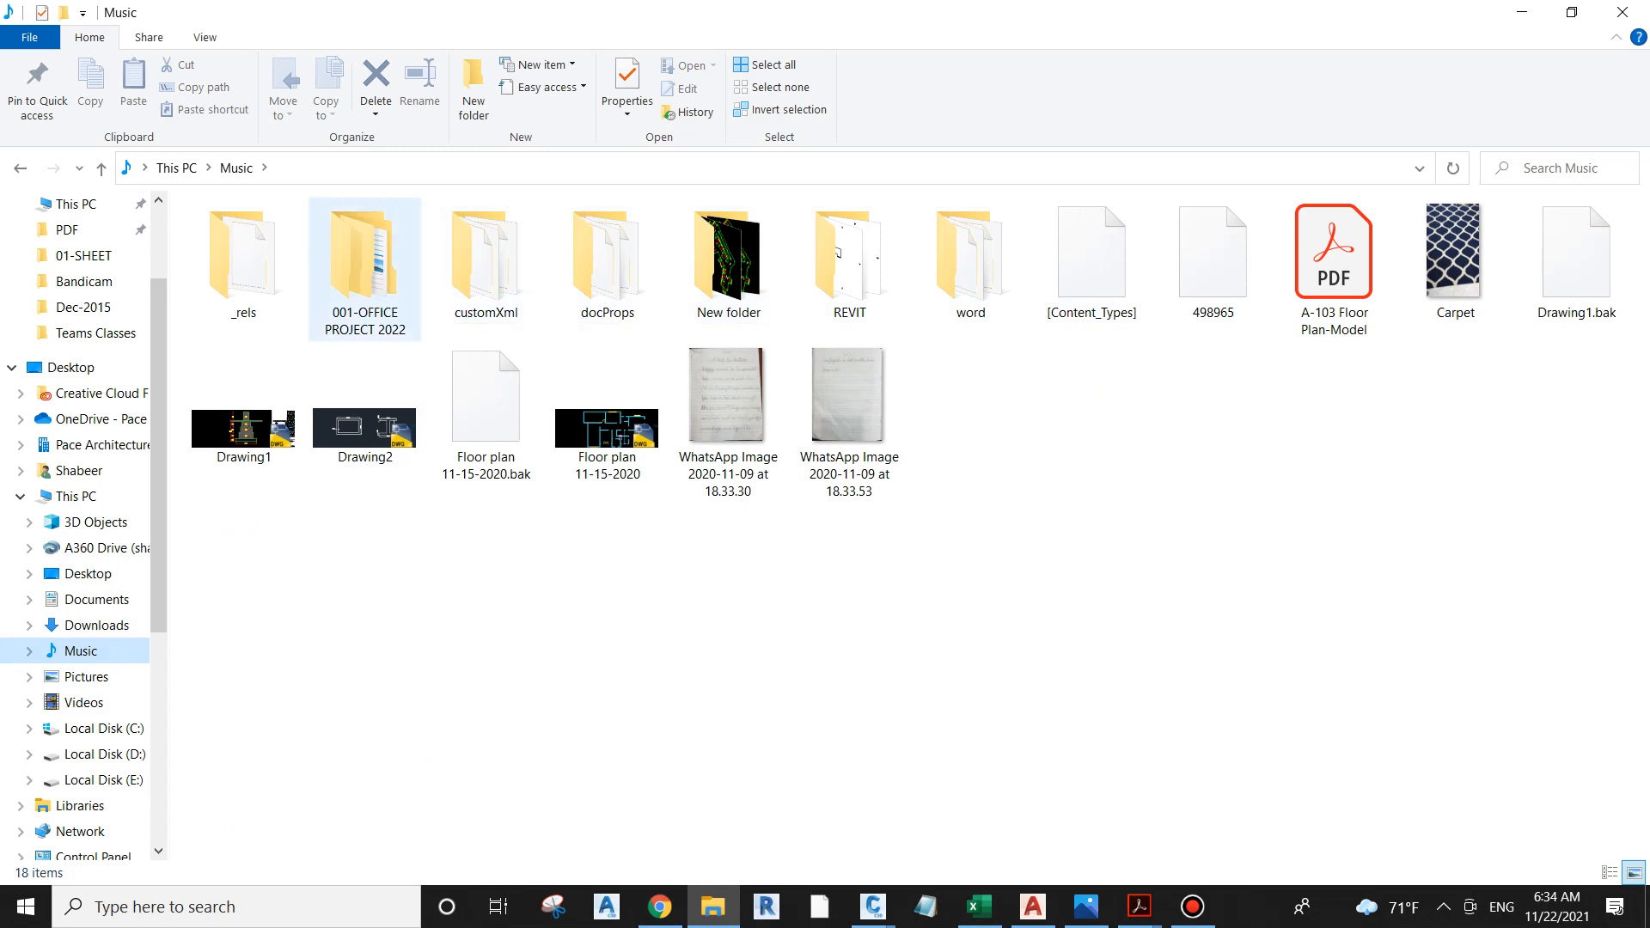
double_click(365, 266)
double_click(242, 238)
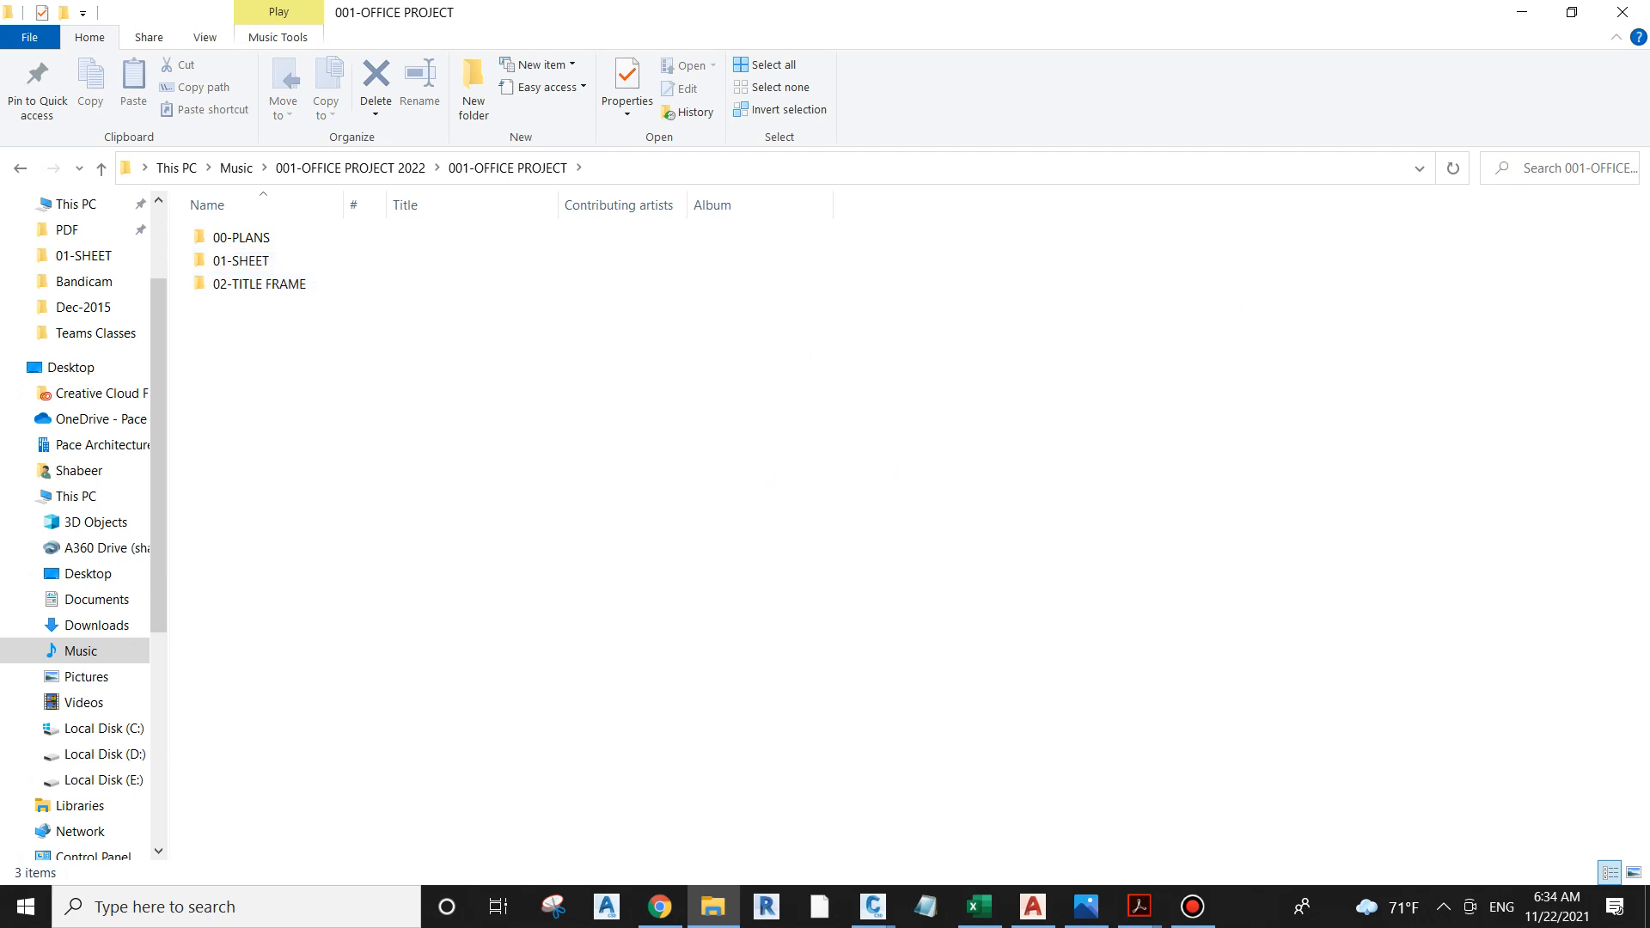
Step: Create a folder named 03-SUBMISSIONS in the 001-OFFICE PROJECT folder
right_click(300, 414)
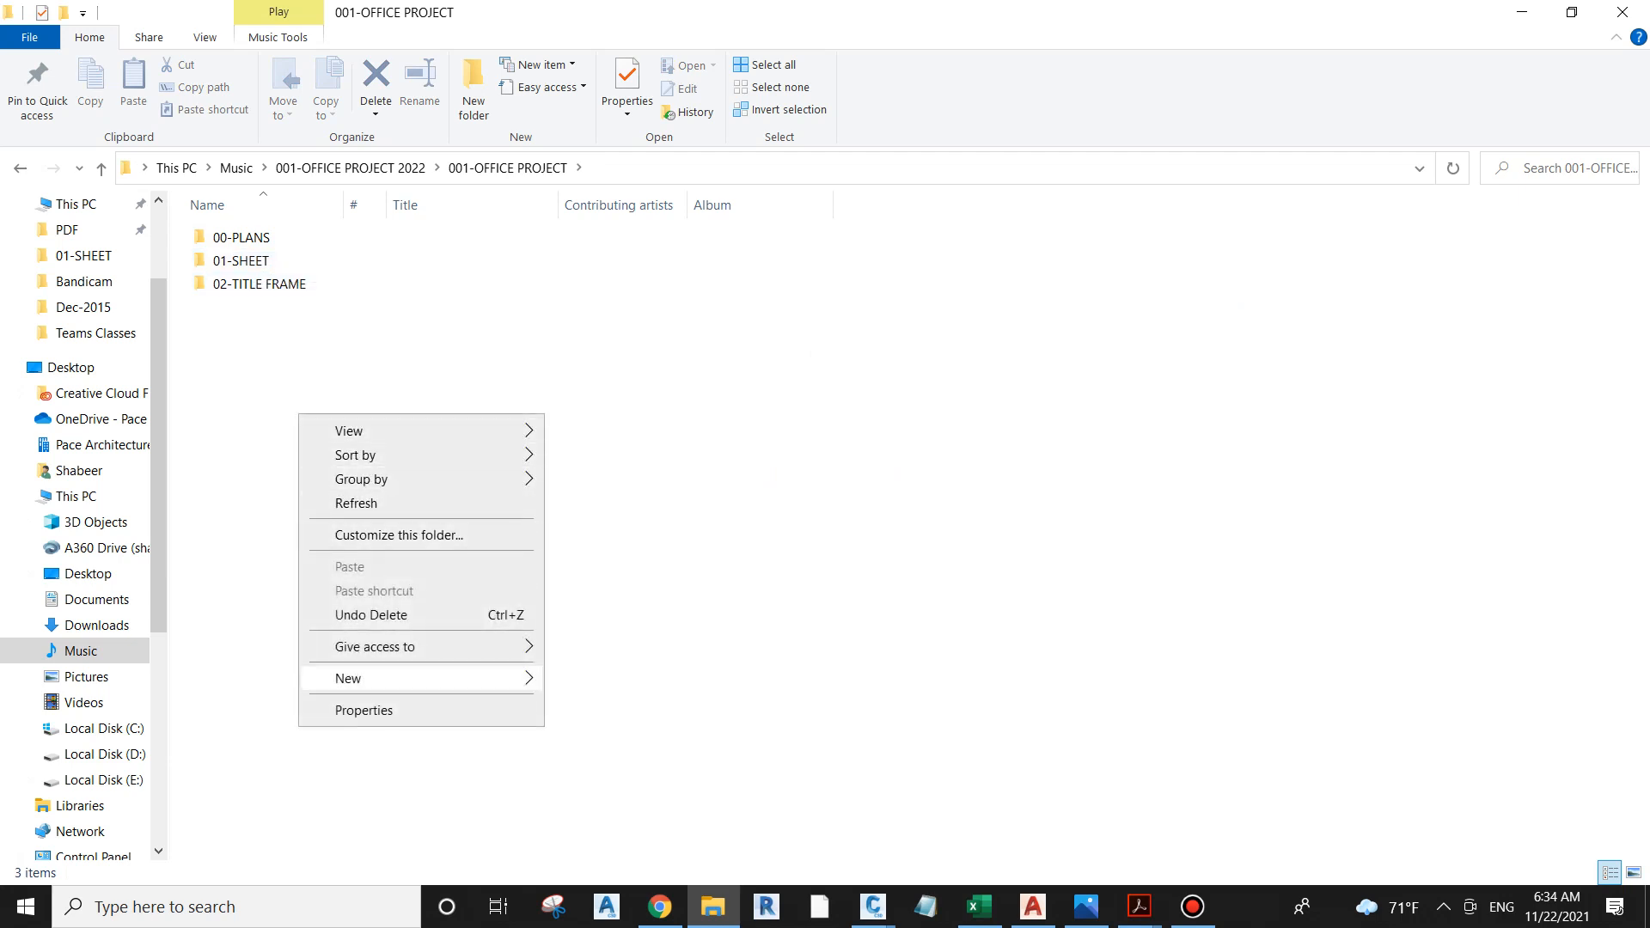
mouse_move(361, 678)
click(595, 403)
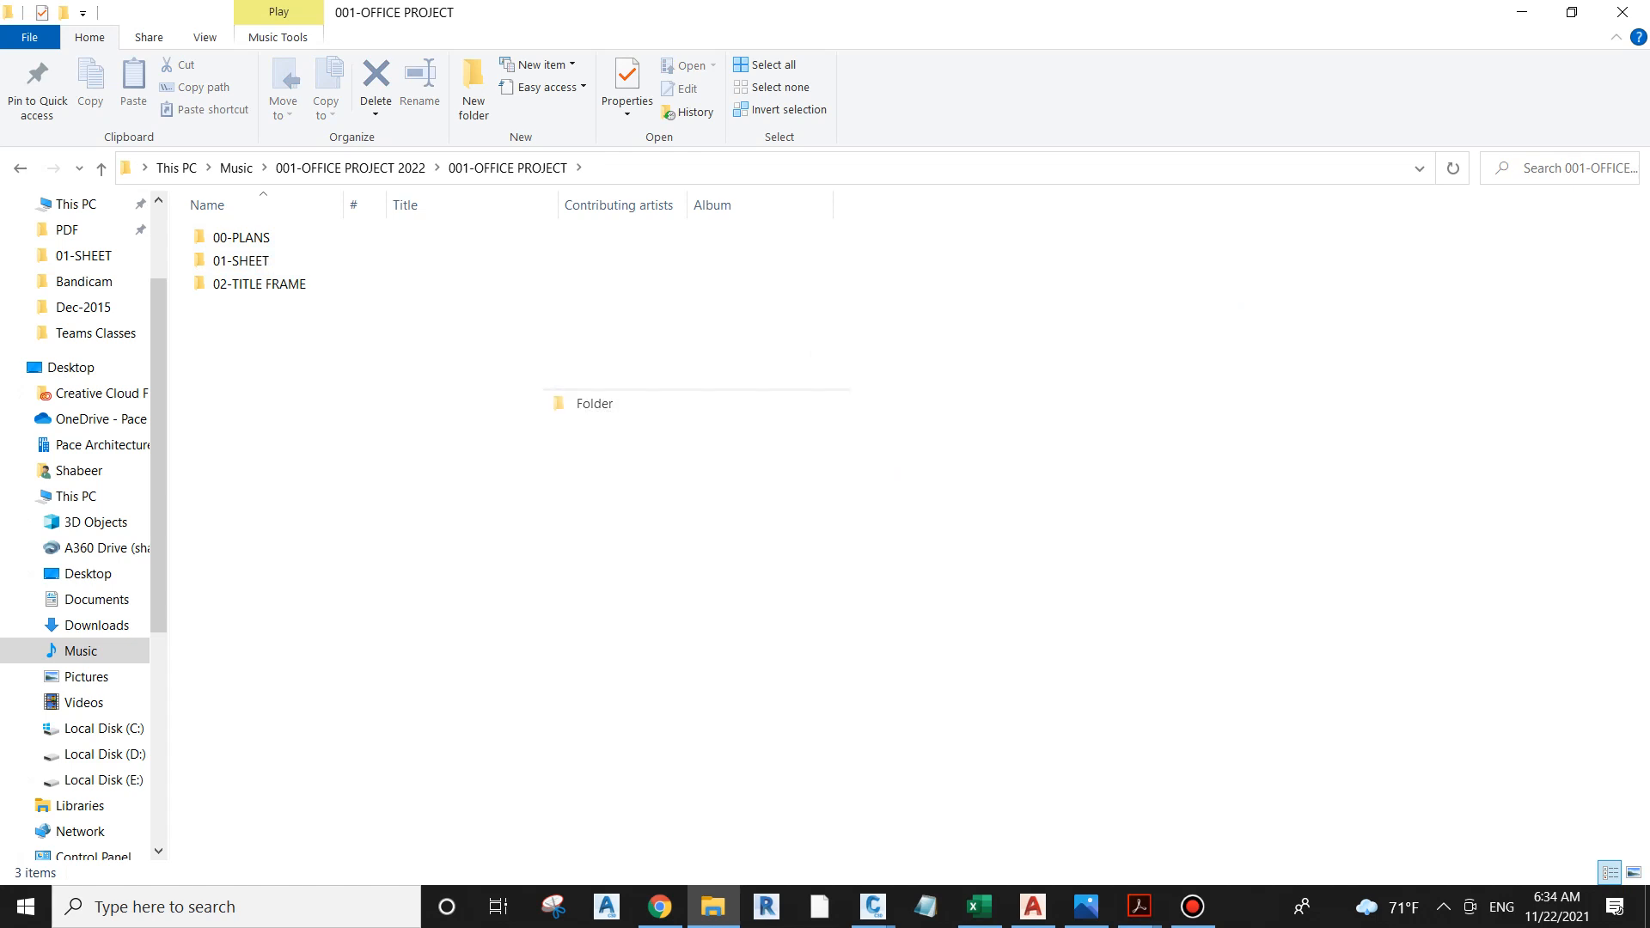
text(03-)
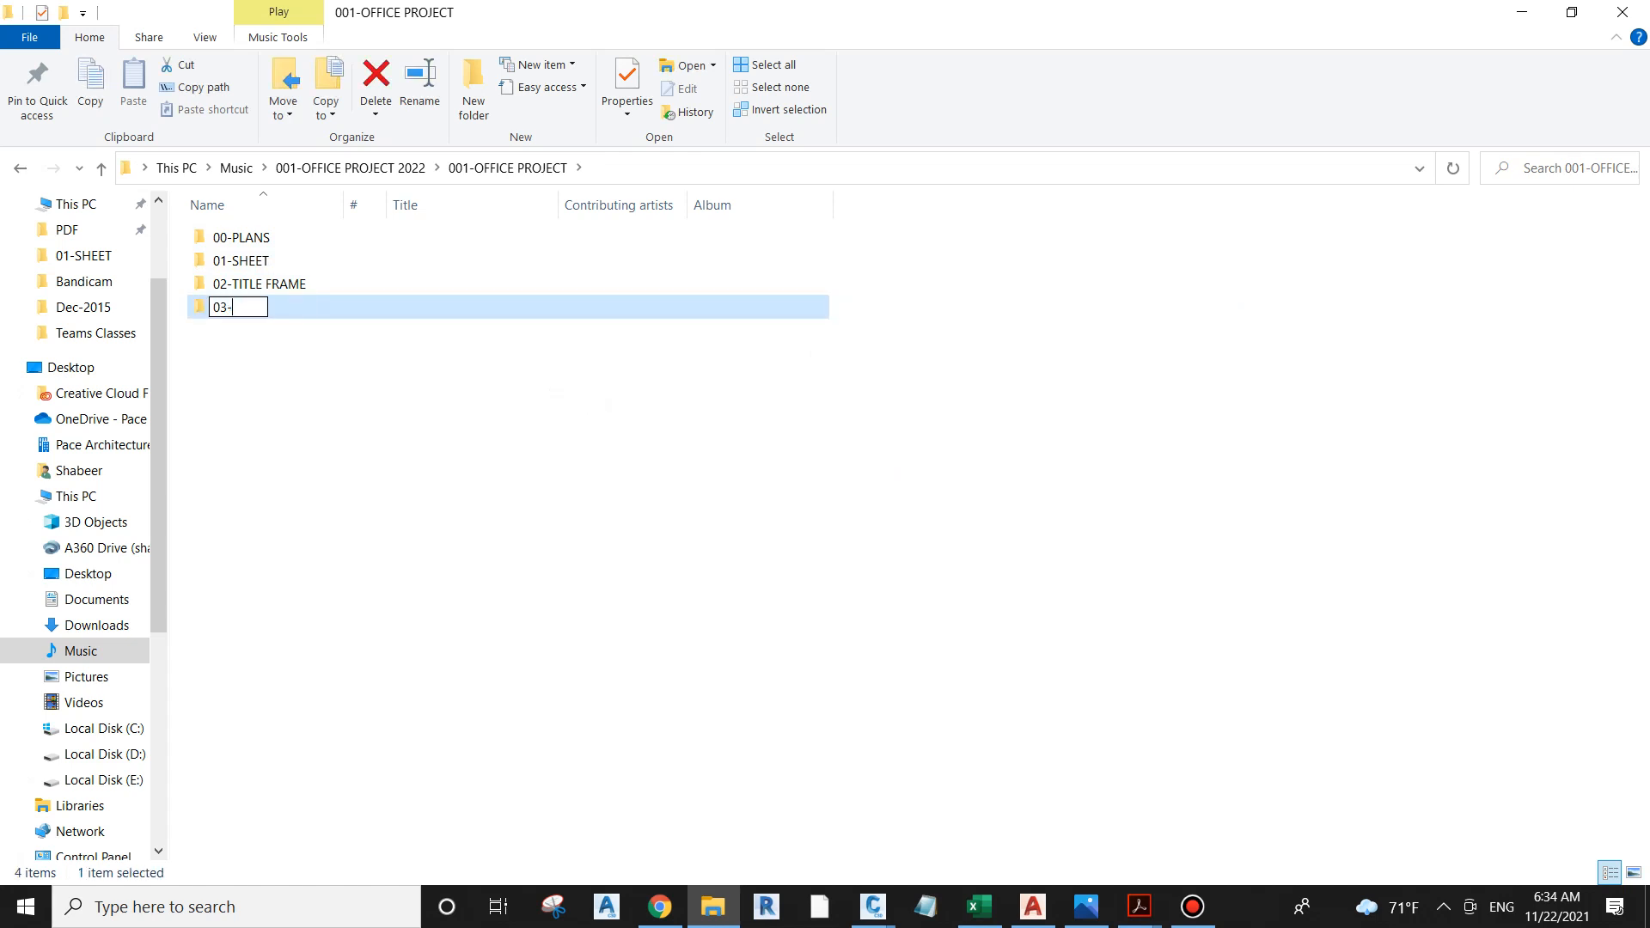
text(SUBMISSIONS)
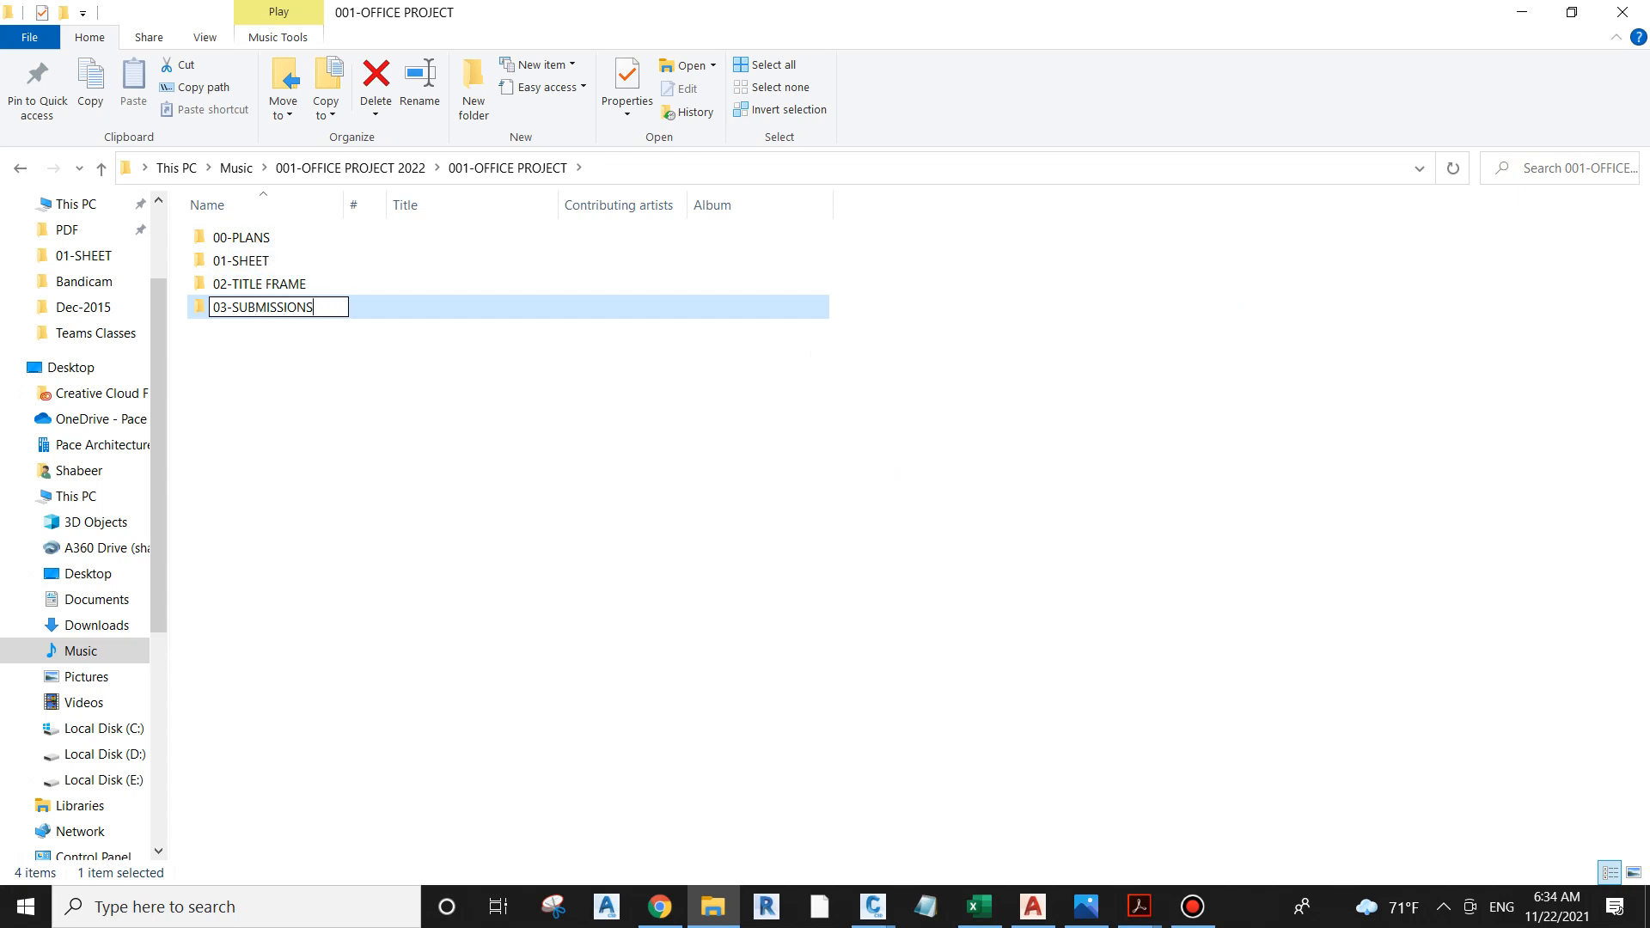
click(602, 412)
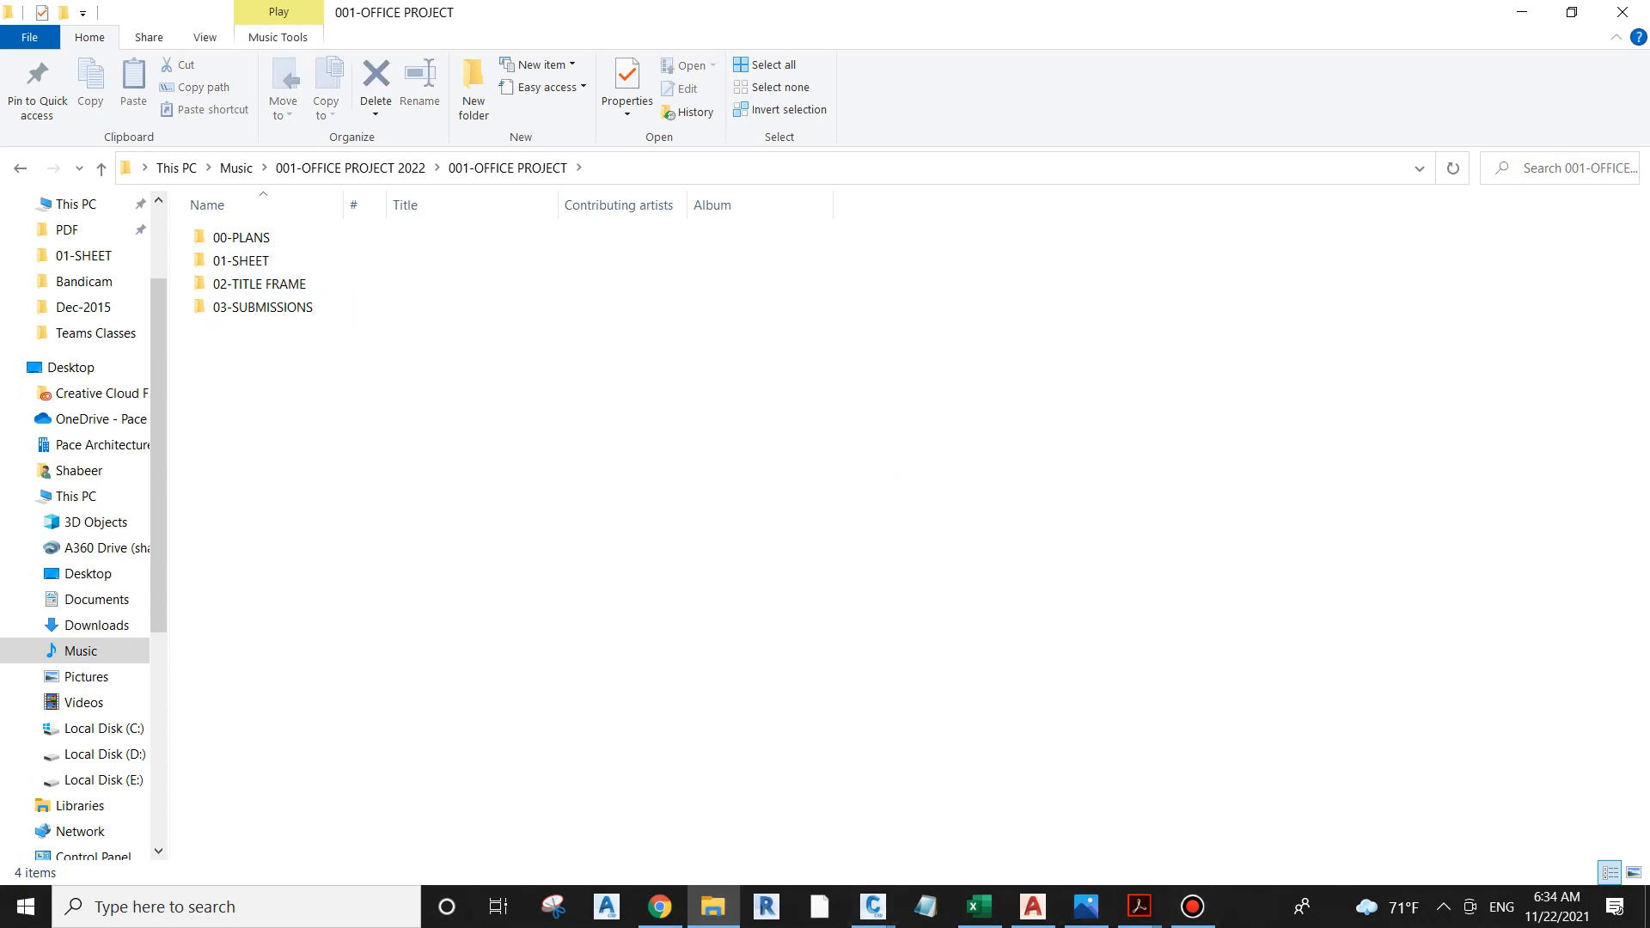
Step: Open the 03-SUBMISSIONS folder and create a subfolder named 00-DWG in it
double_click(262, 307)
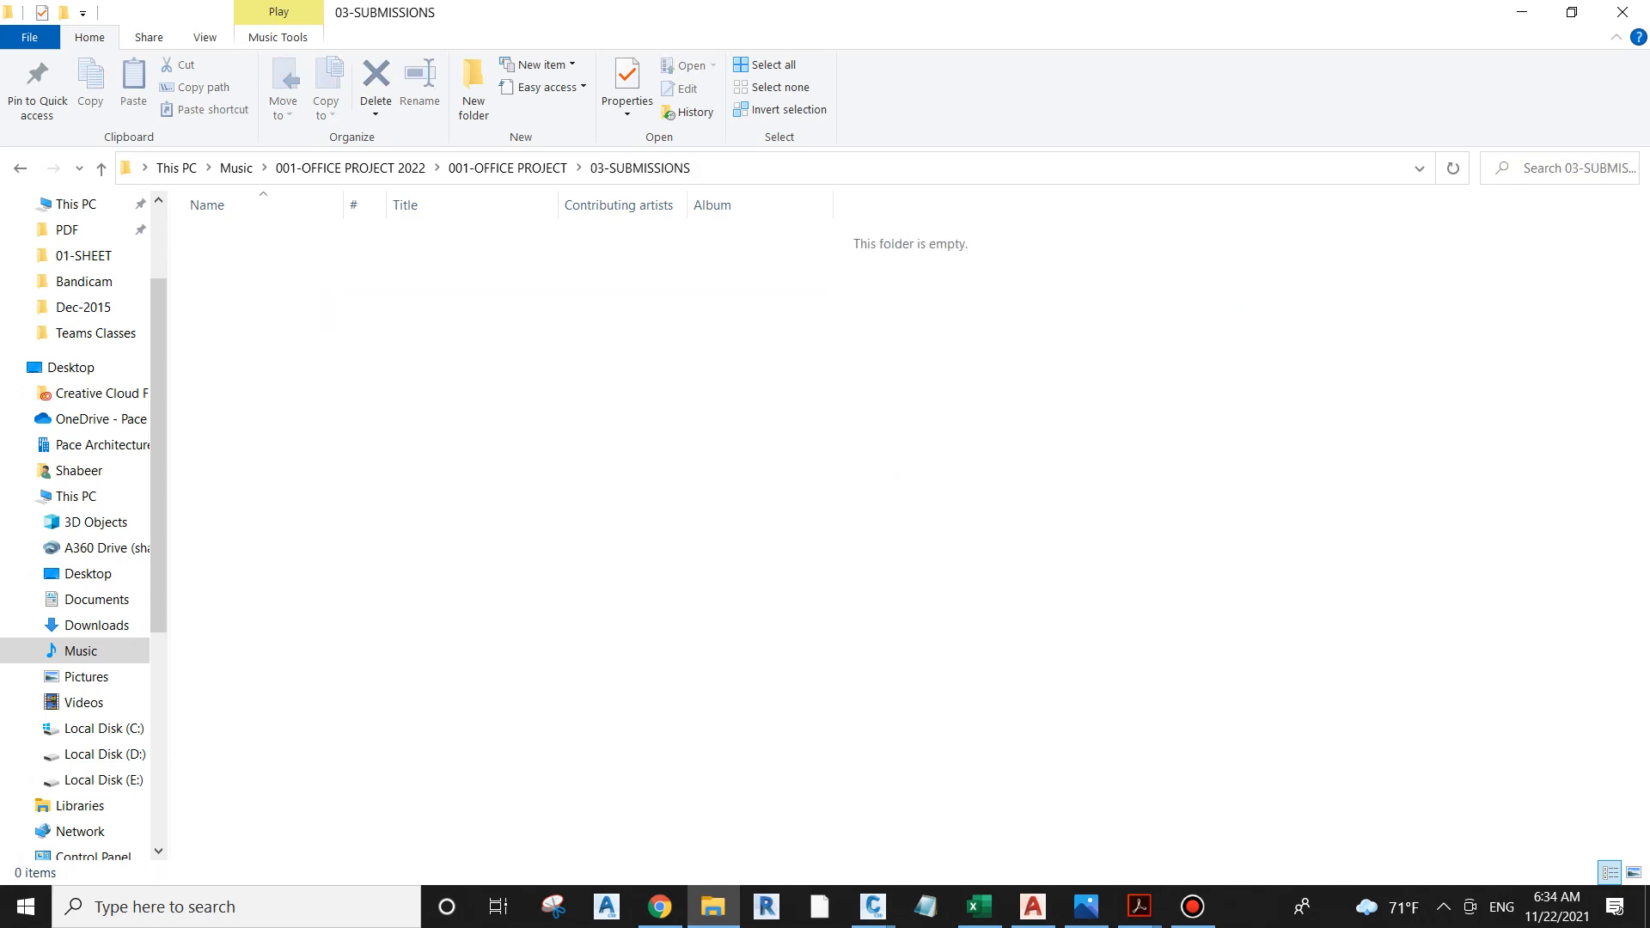
right_click(276, 320)
mouse_move(324, 581)
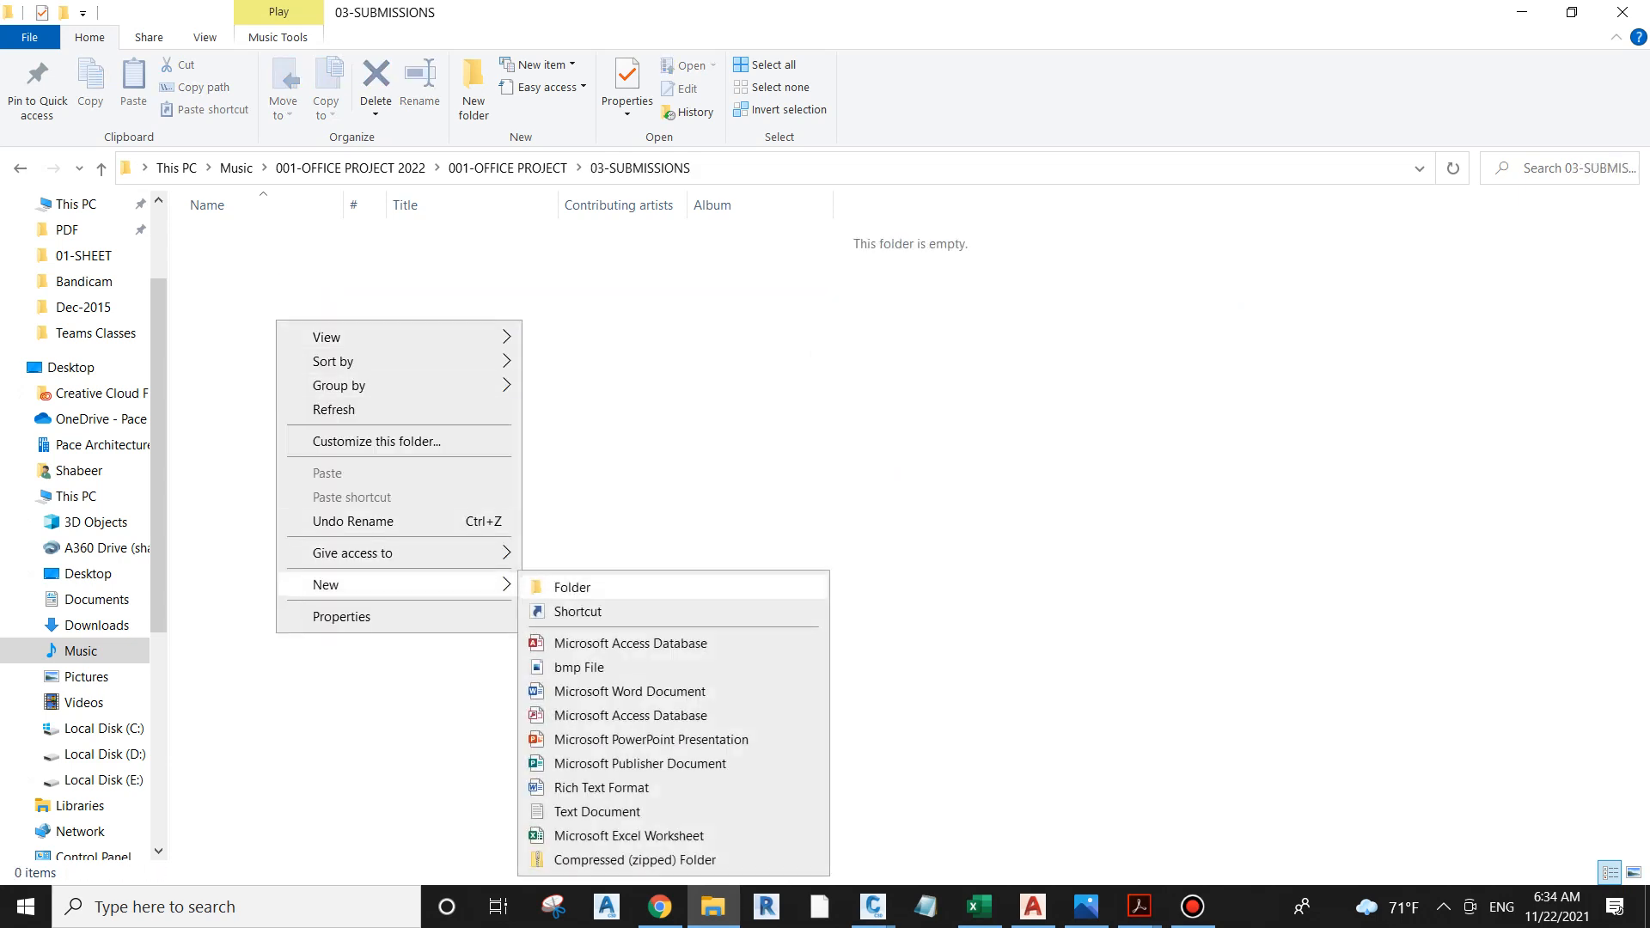
click(563, 587)
text(00)
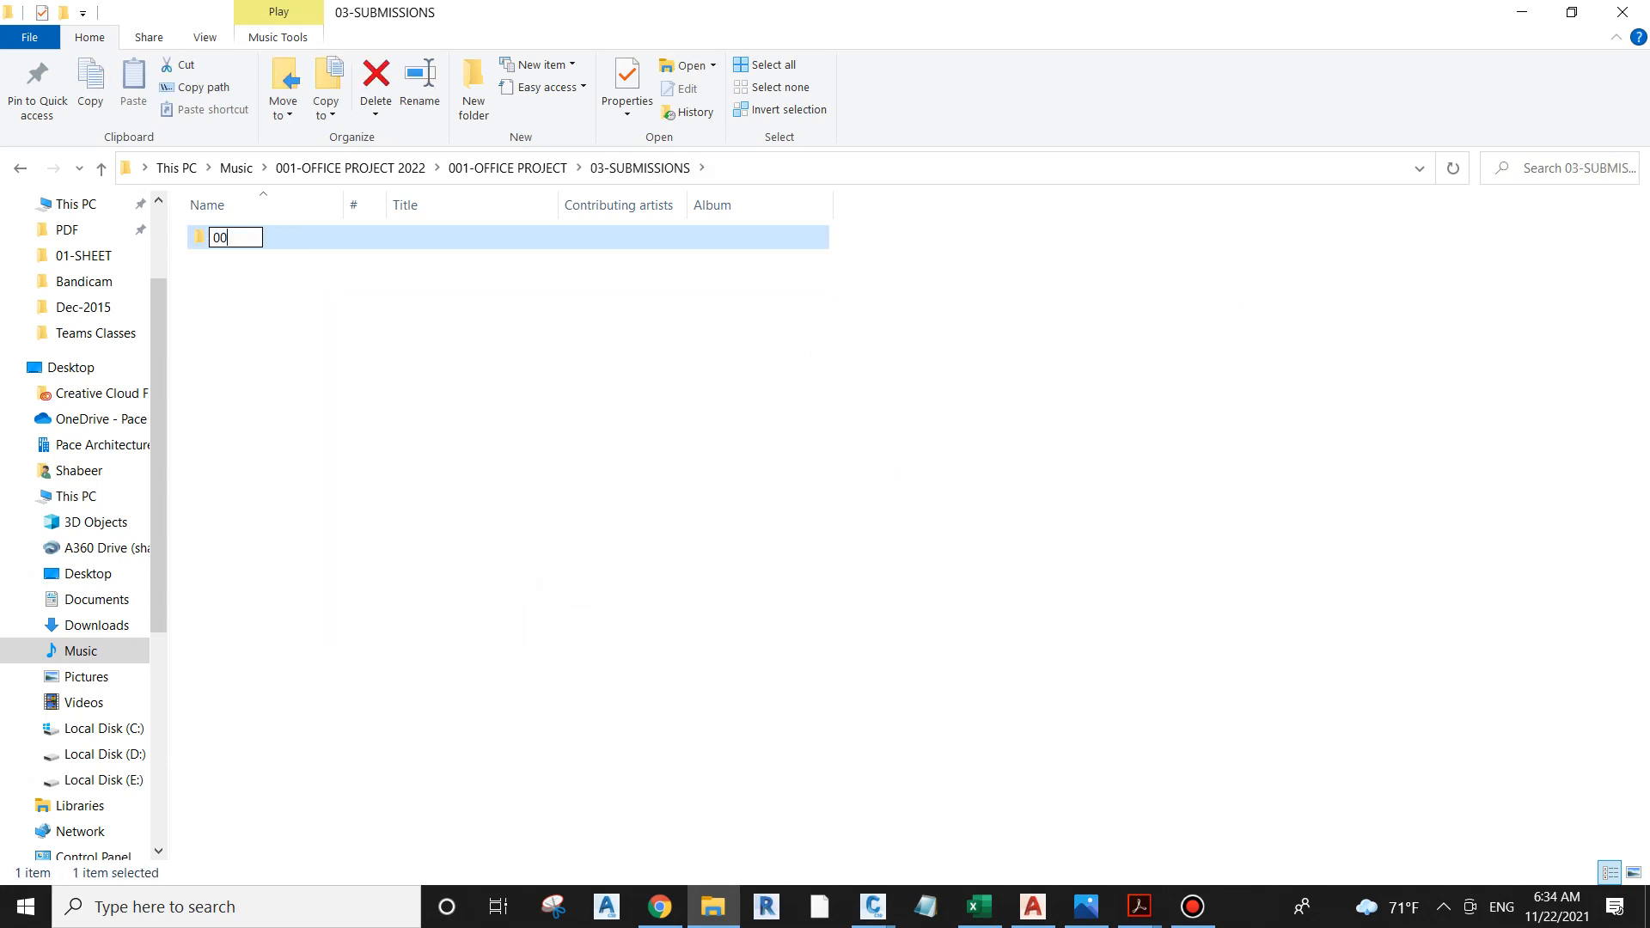
text(-DWG)
click(442, 404)
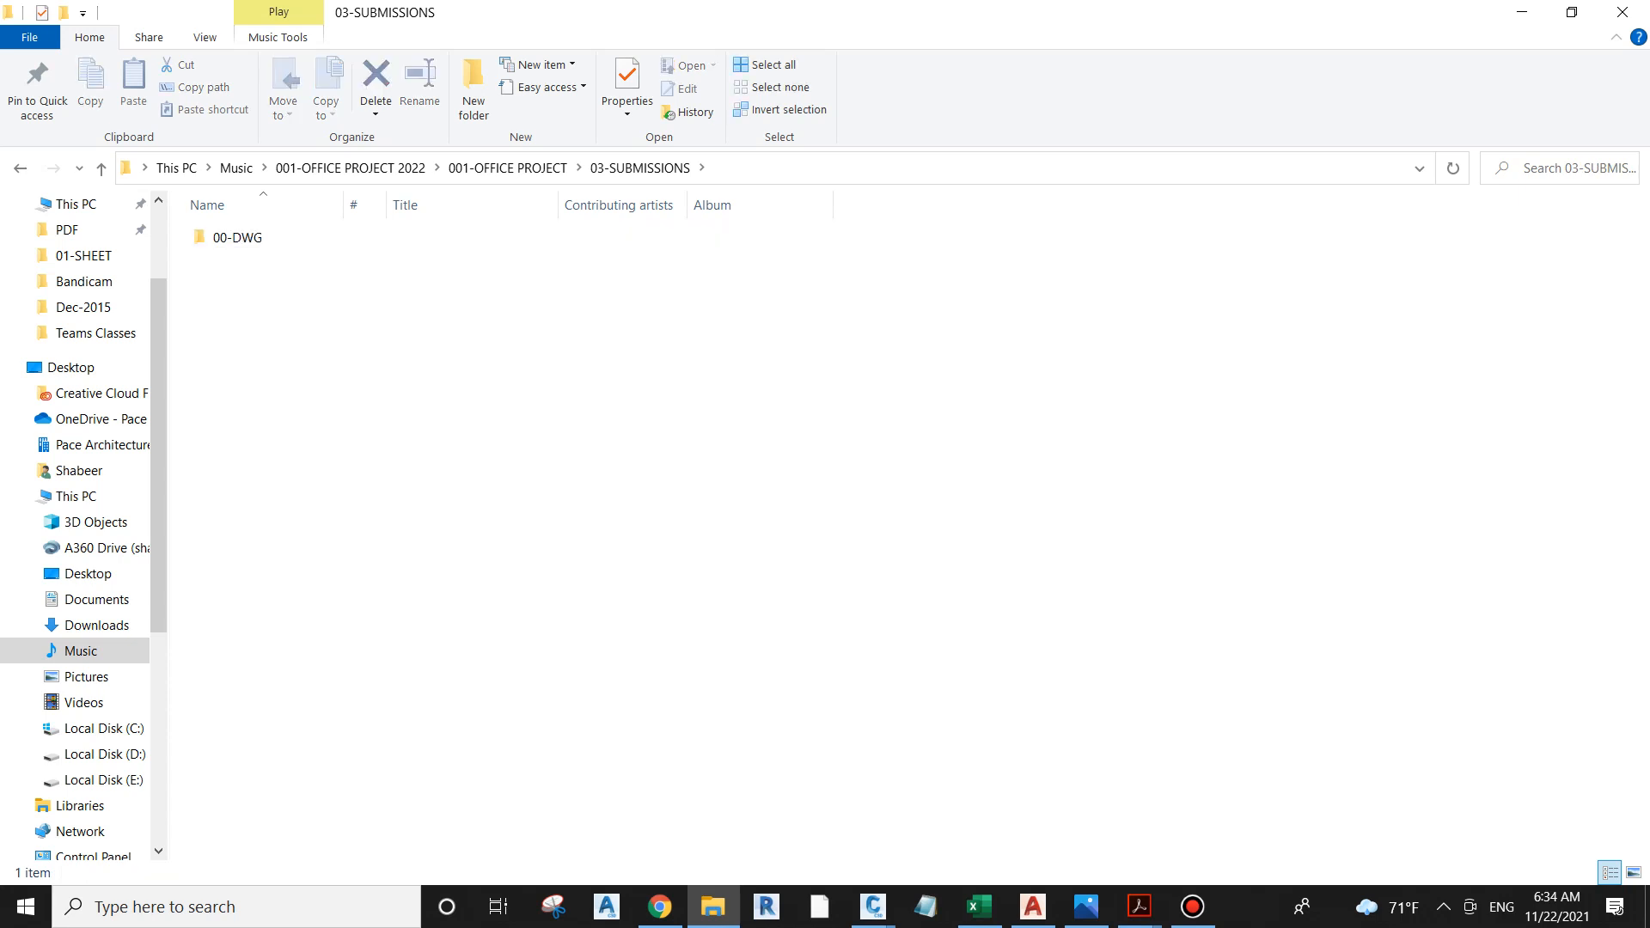
Step: Create a second subfolder named 01-PDF beside 00-DWG
right_click(442, 404)
mouse_move(559, 669)
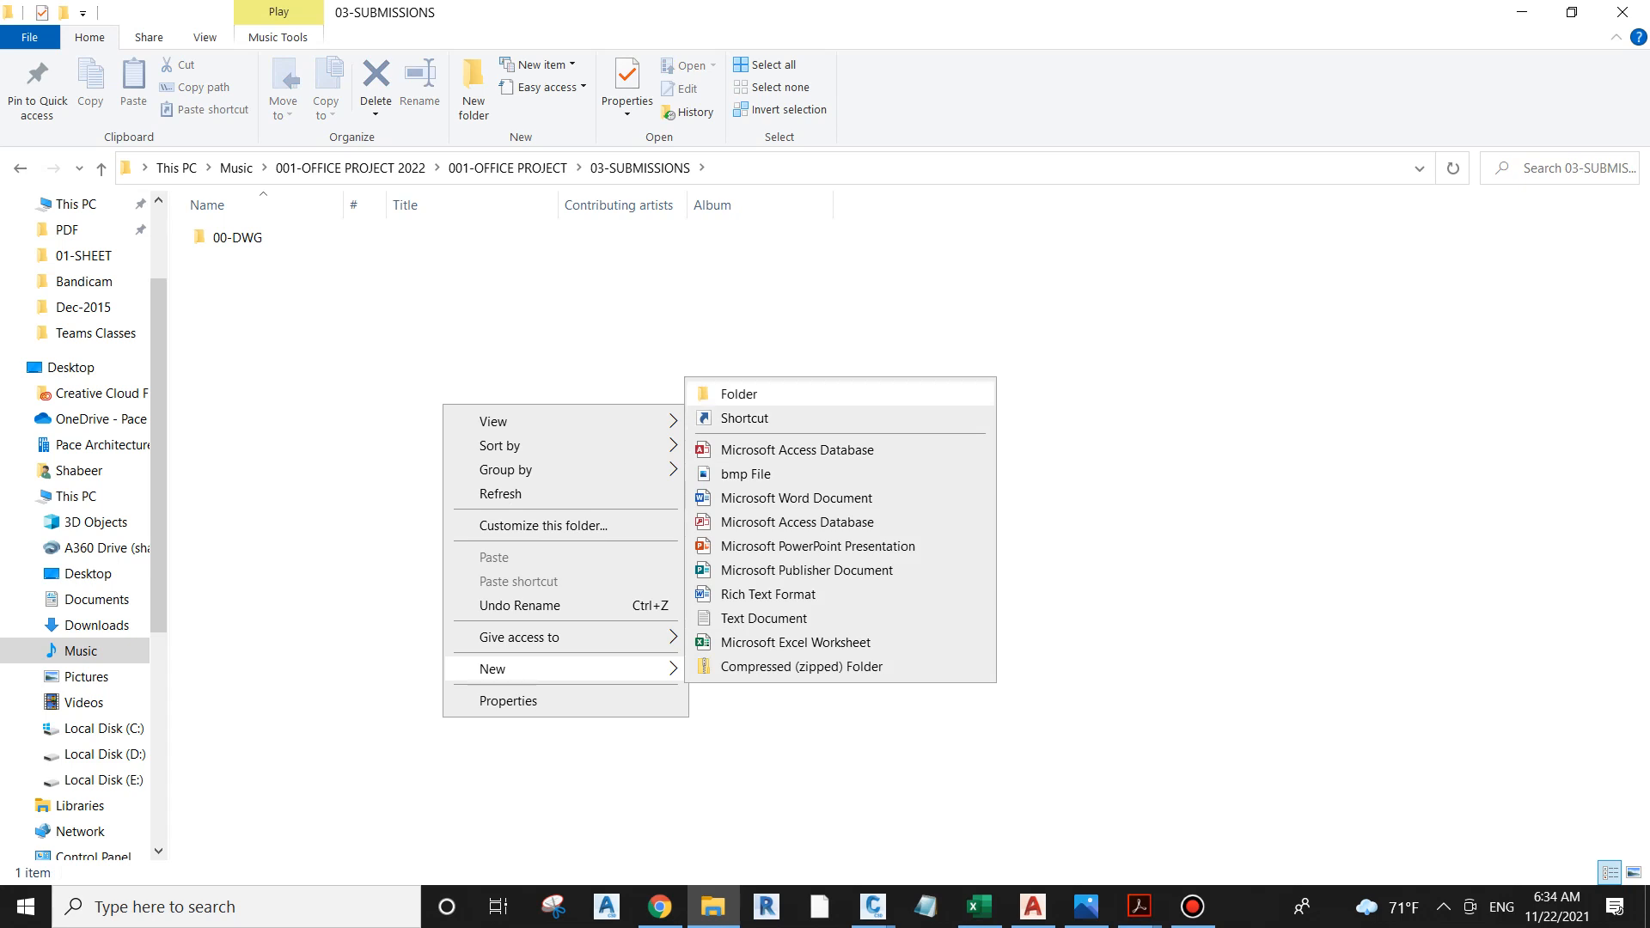
click(739, 394)
text(01-)
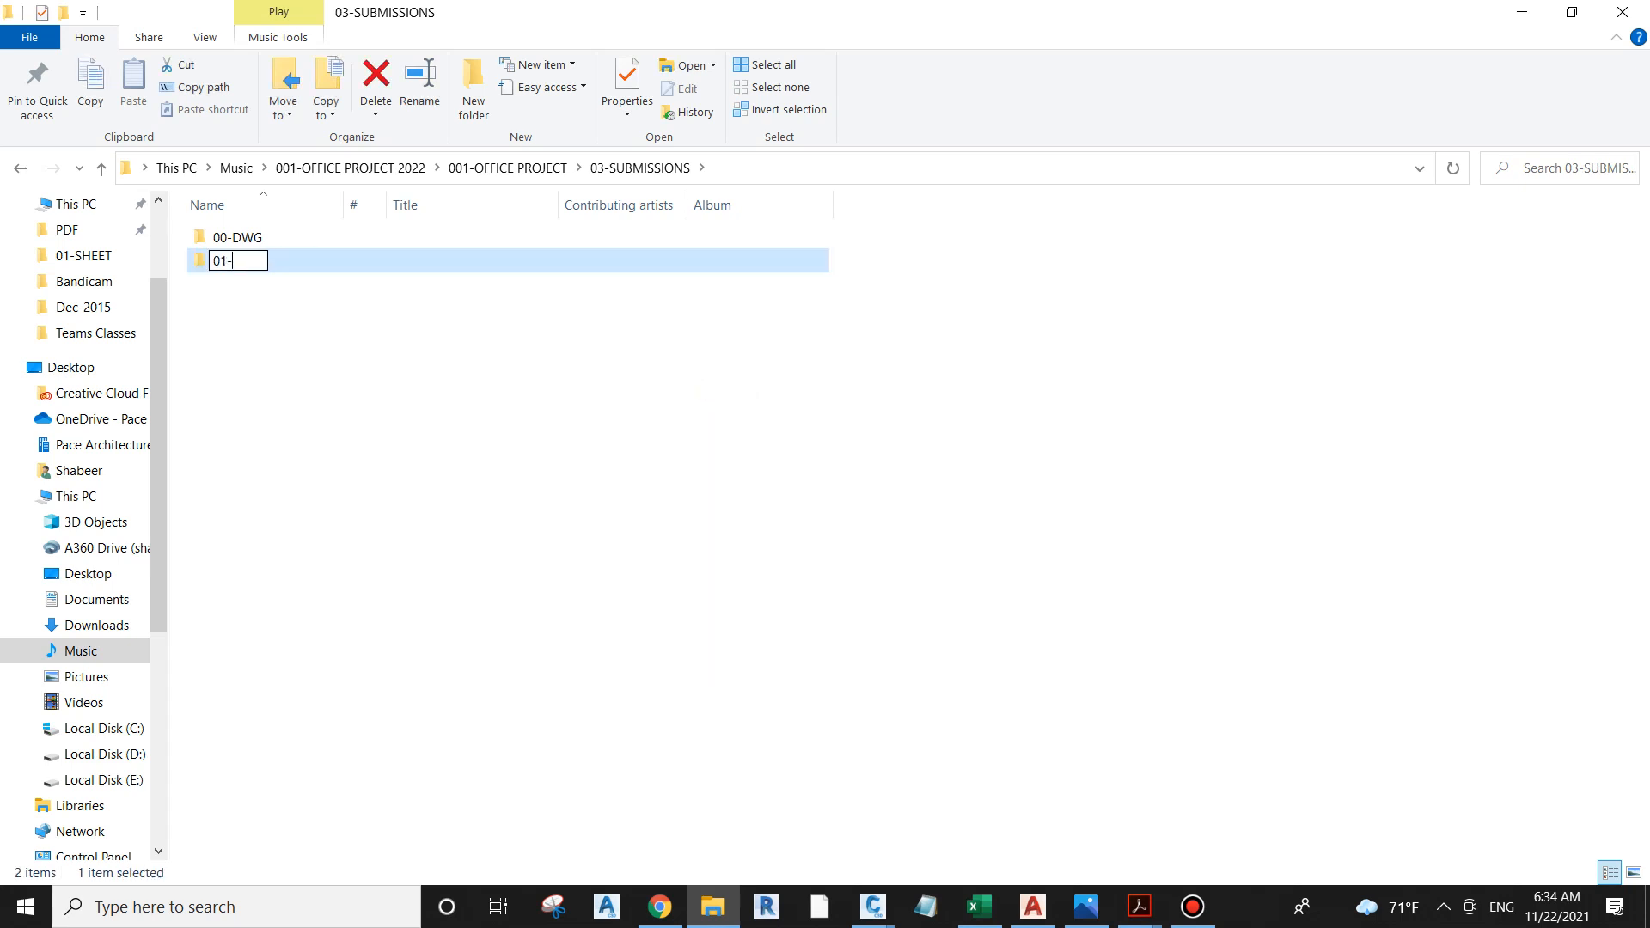
text(PDF)
key(Return)
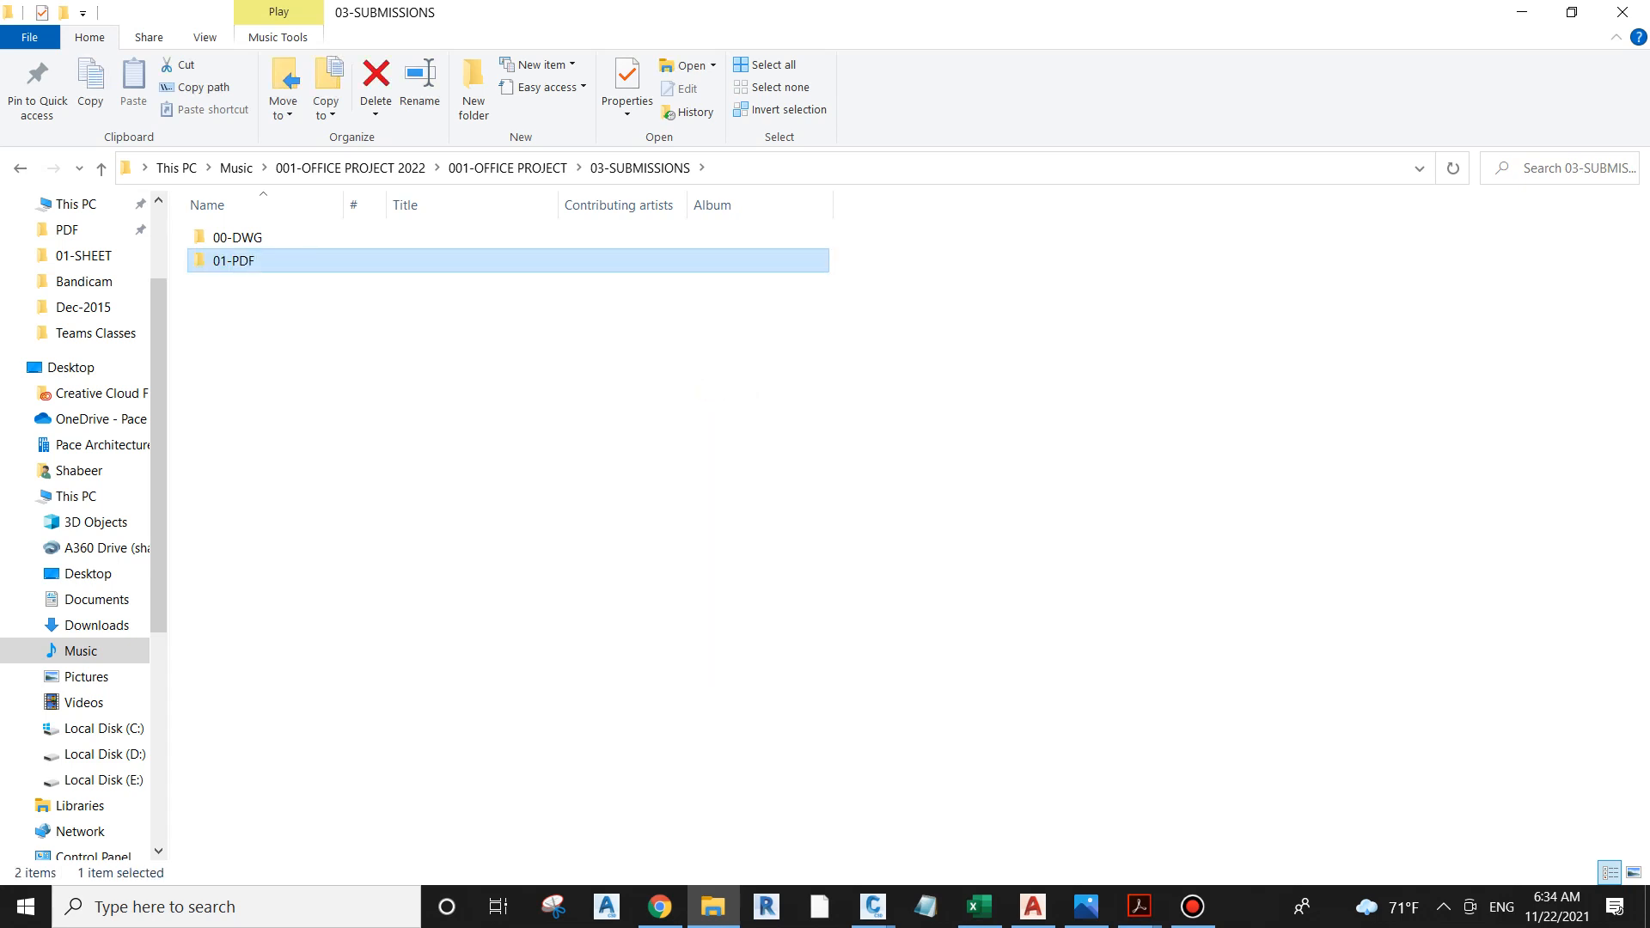
click(710, 410)
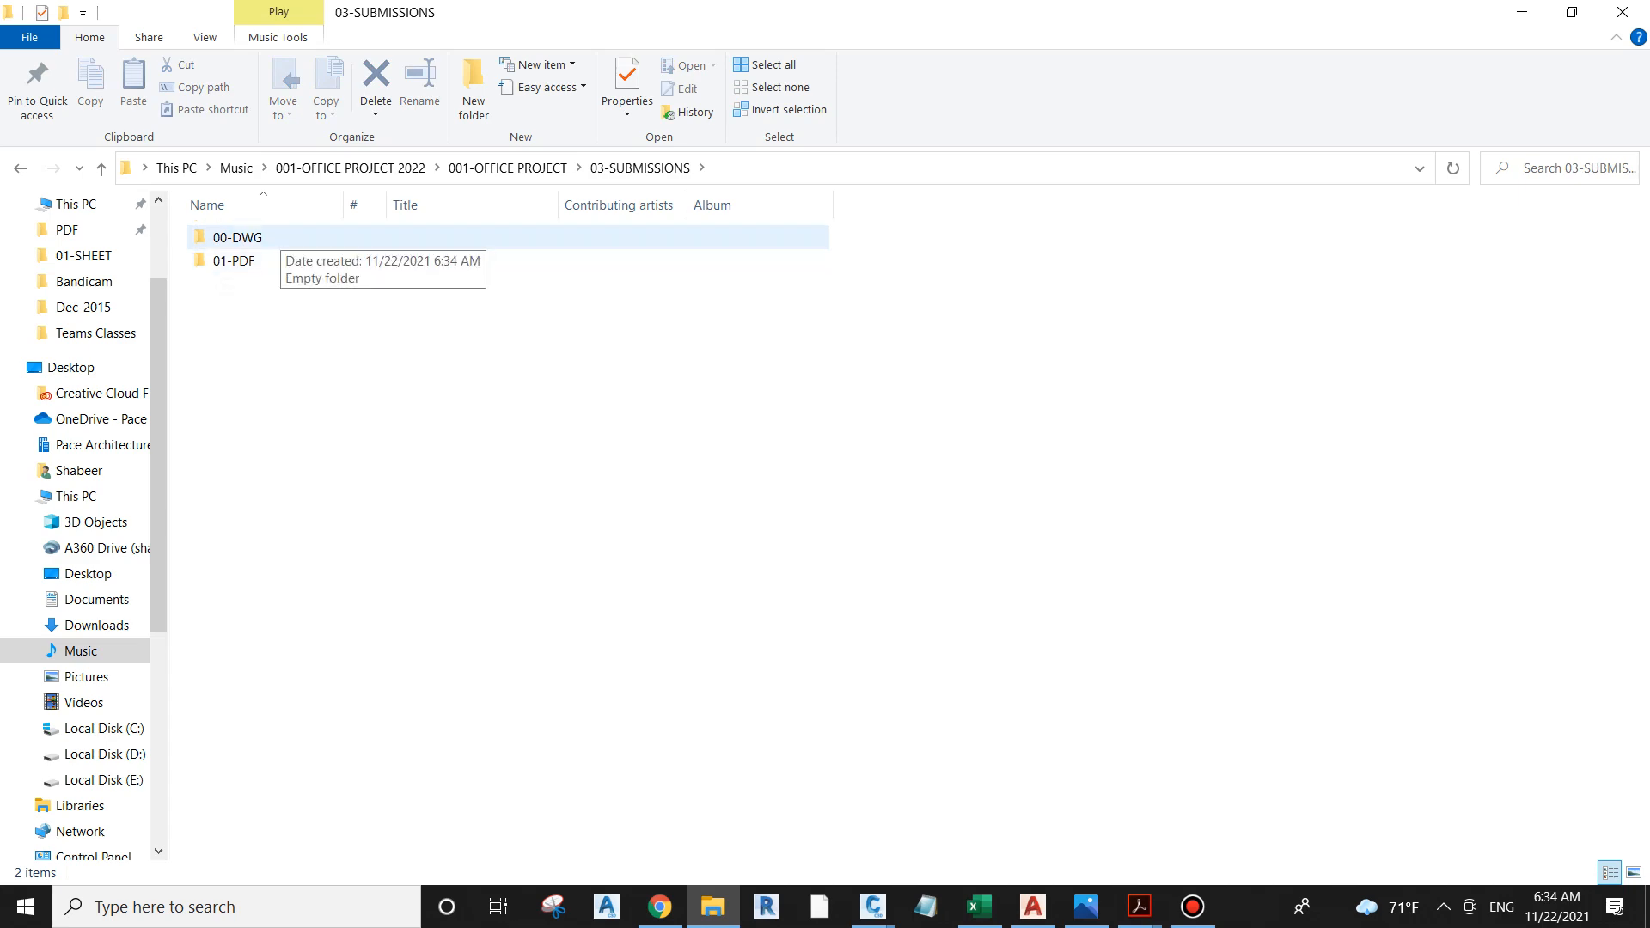
Step: Return to AutoCAD, plot the sheet with the existing A3 PDF settings and choose 03-SUBMISSIONS\01-PDF as the destination folder
click(1522, 12)
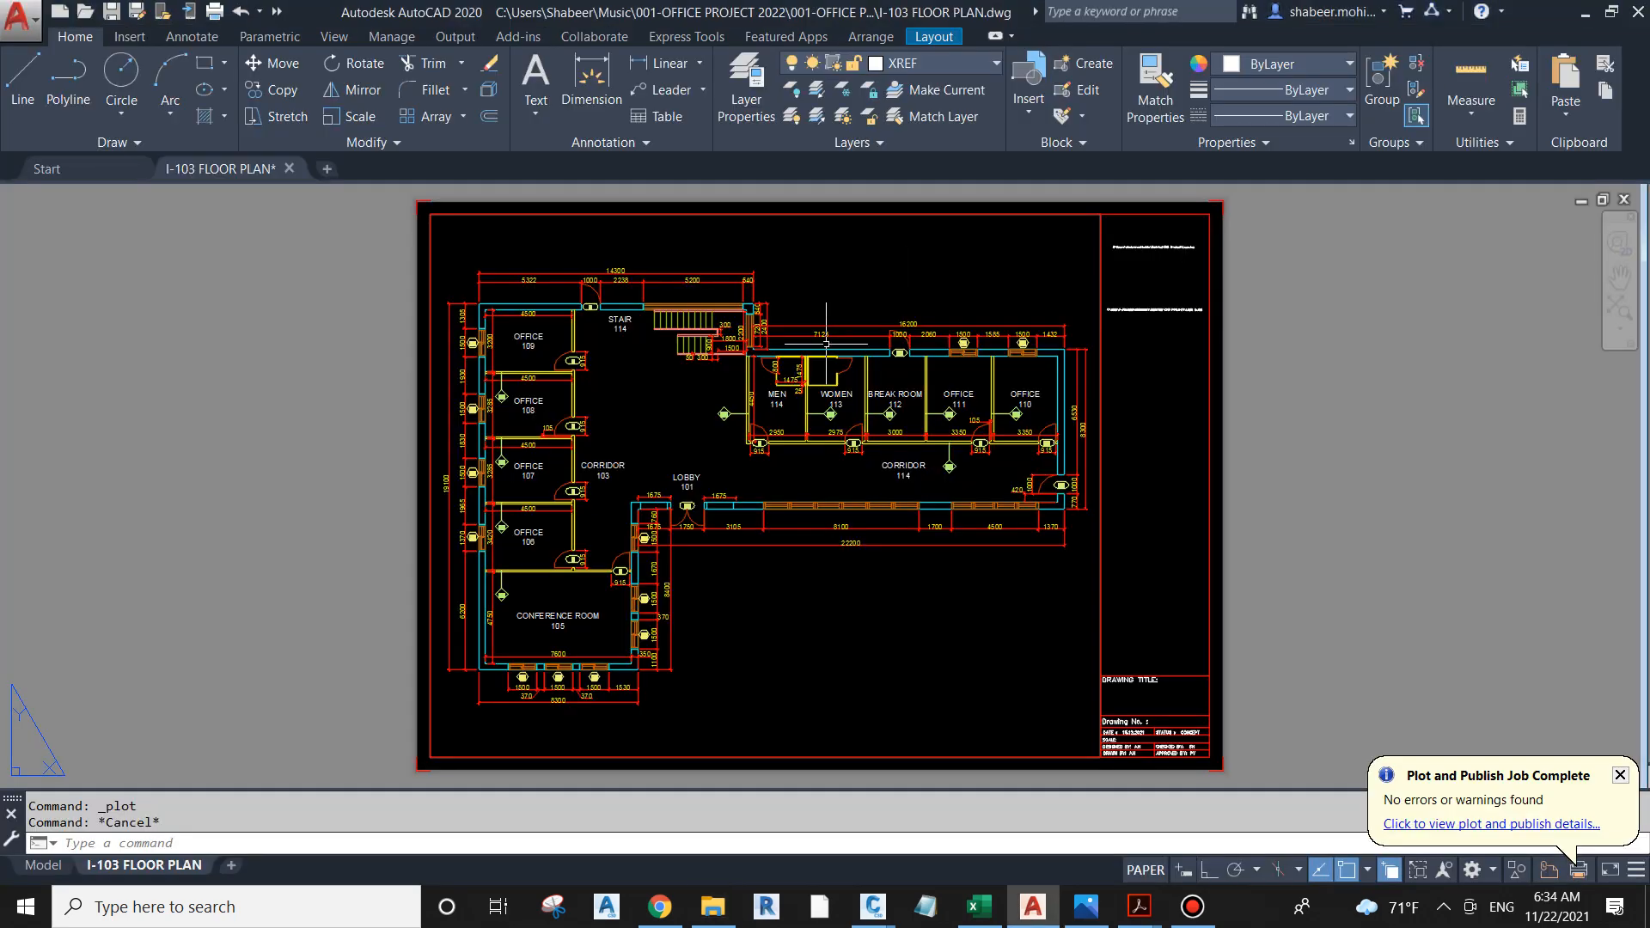
click(215, 12)
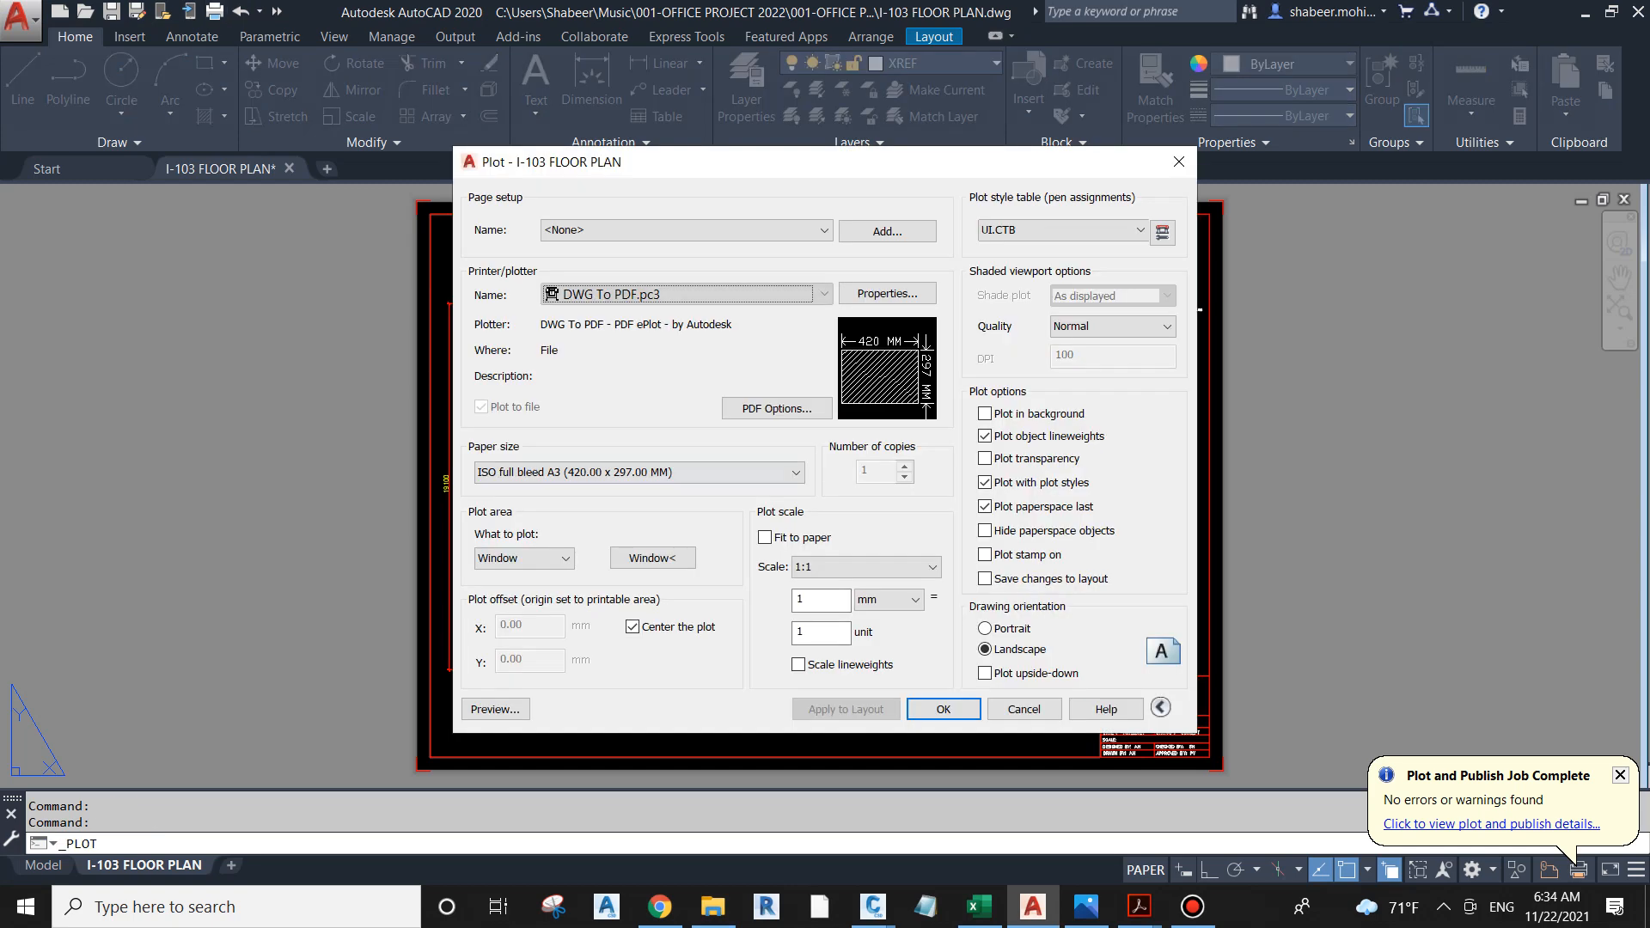
click(943, 709)
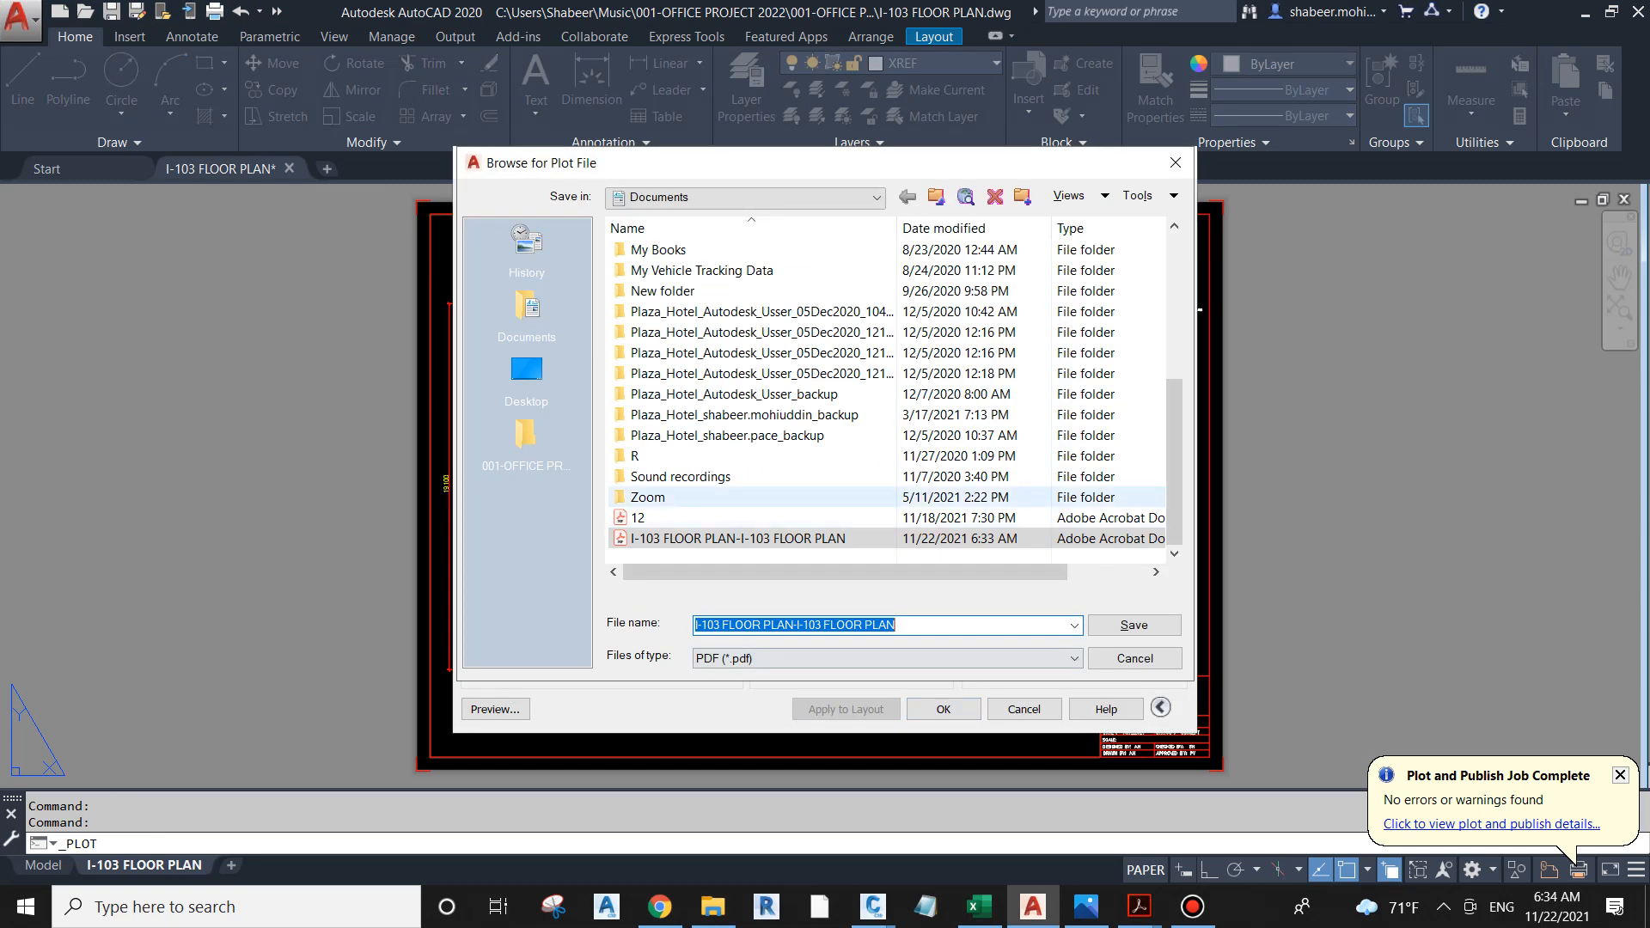
click(527, 371)
click(527, 435)
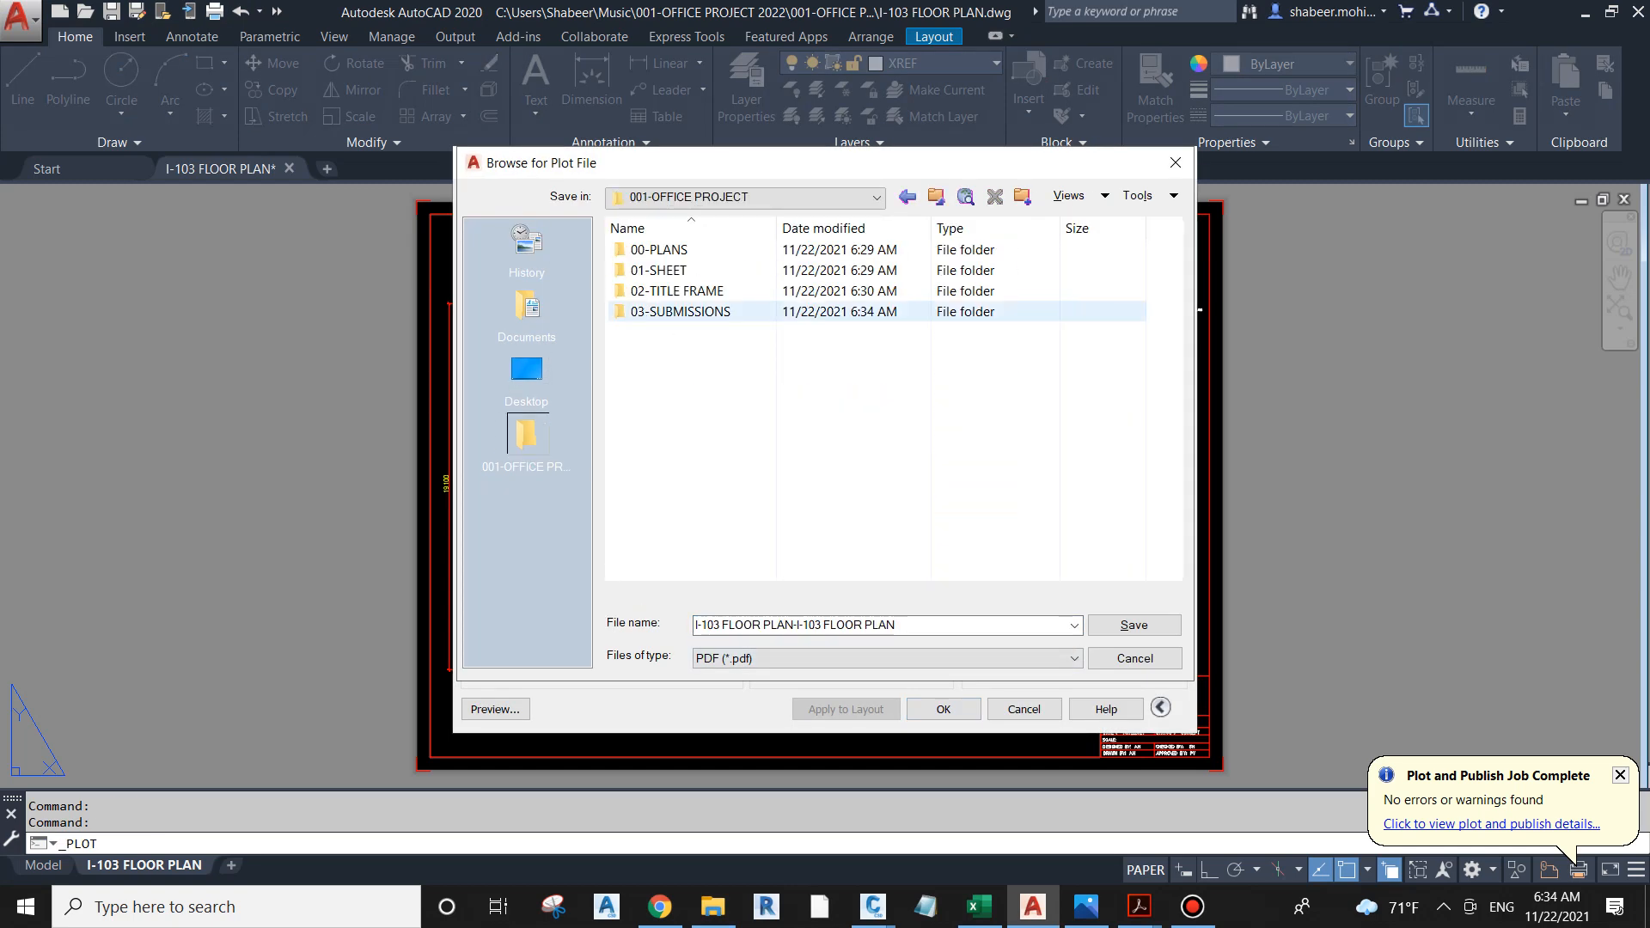
click(680, 312)
double_click(681, 312)
click(658, 270)
double_click(658, 269)
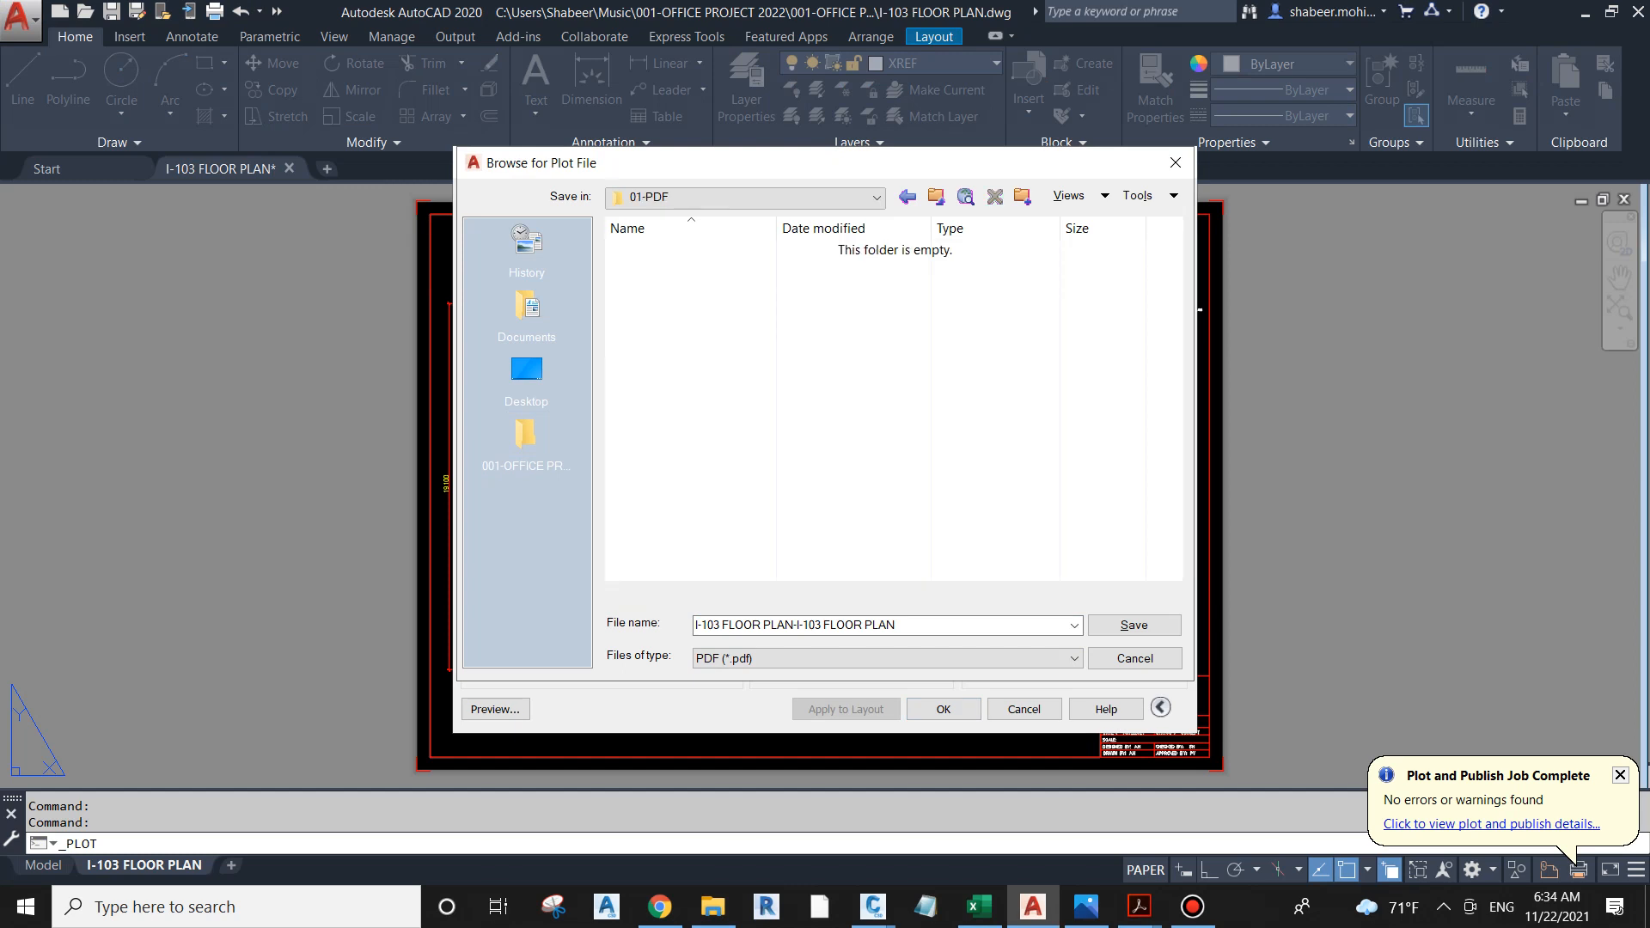
Step: Shorten the plot file's name to I-103 FLOOR PLAN-I and save the PDF
click(945, 625)
click(945, 625)
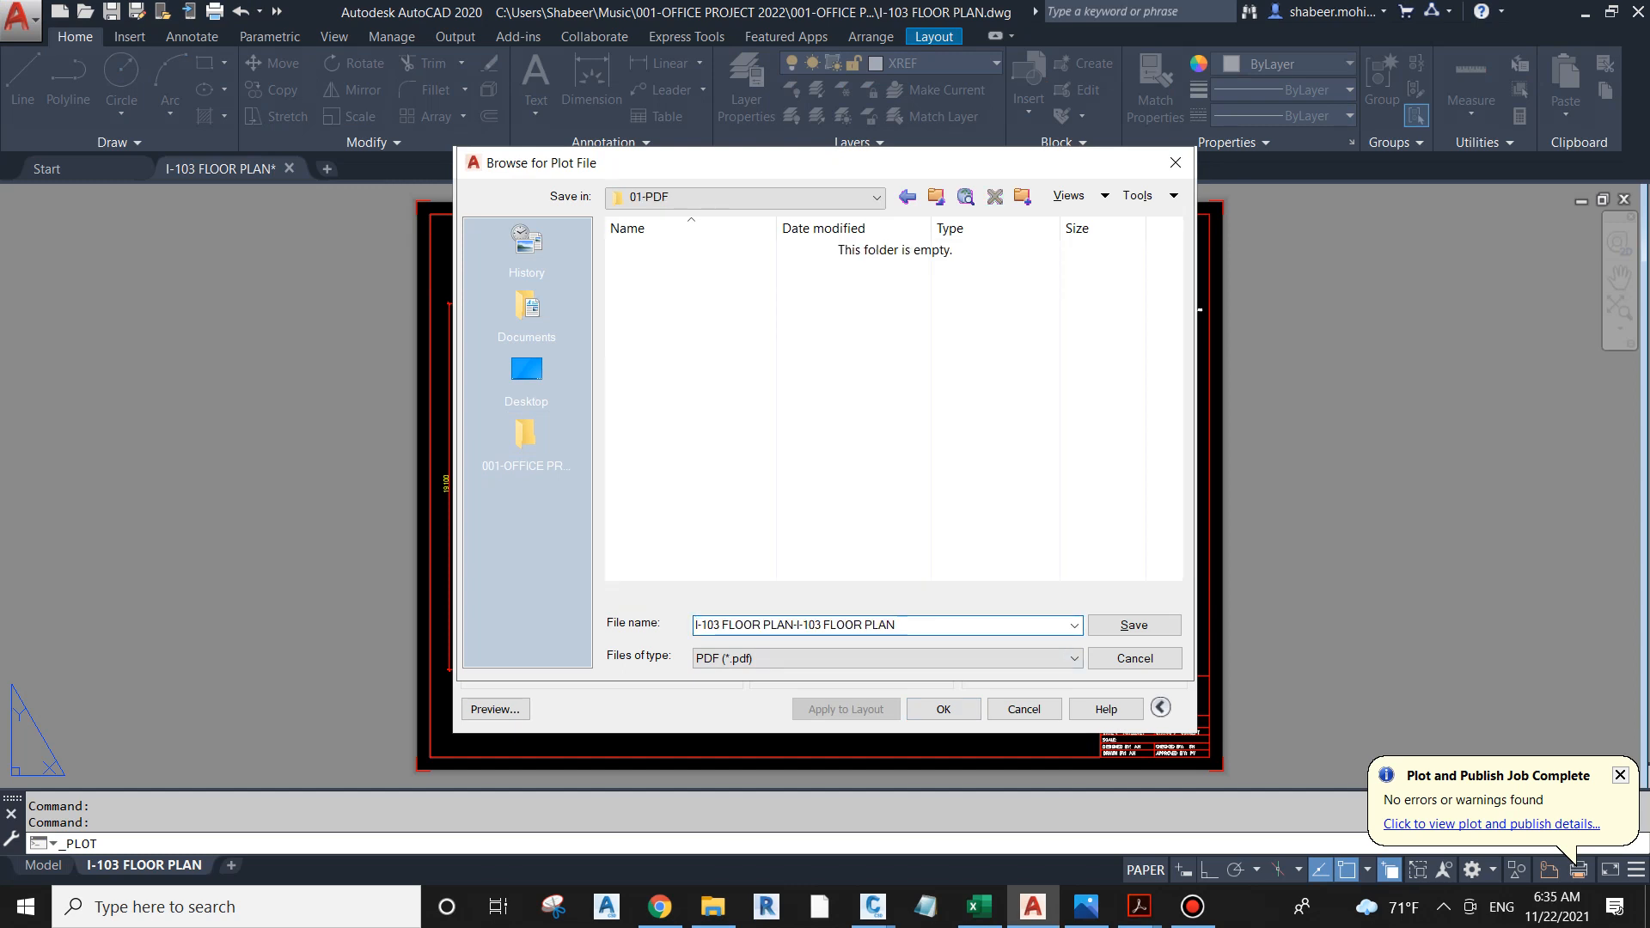
key(BackSpace)
key(BackSpace)
key(BackSpace)
key(BackSpace)
key(BackSpace)
key(BackSpace)
key(BackSpace)
key(BackSpace)
key(BackSpace)
key(BackSpace)
key(BackSpace)
key(BackSpace)
key(BackSpace)
key(BackSpace)
key(BackSpace)
click(1134, 625)
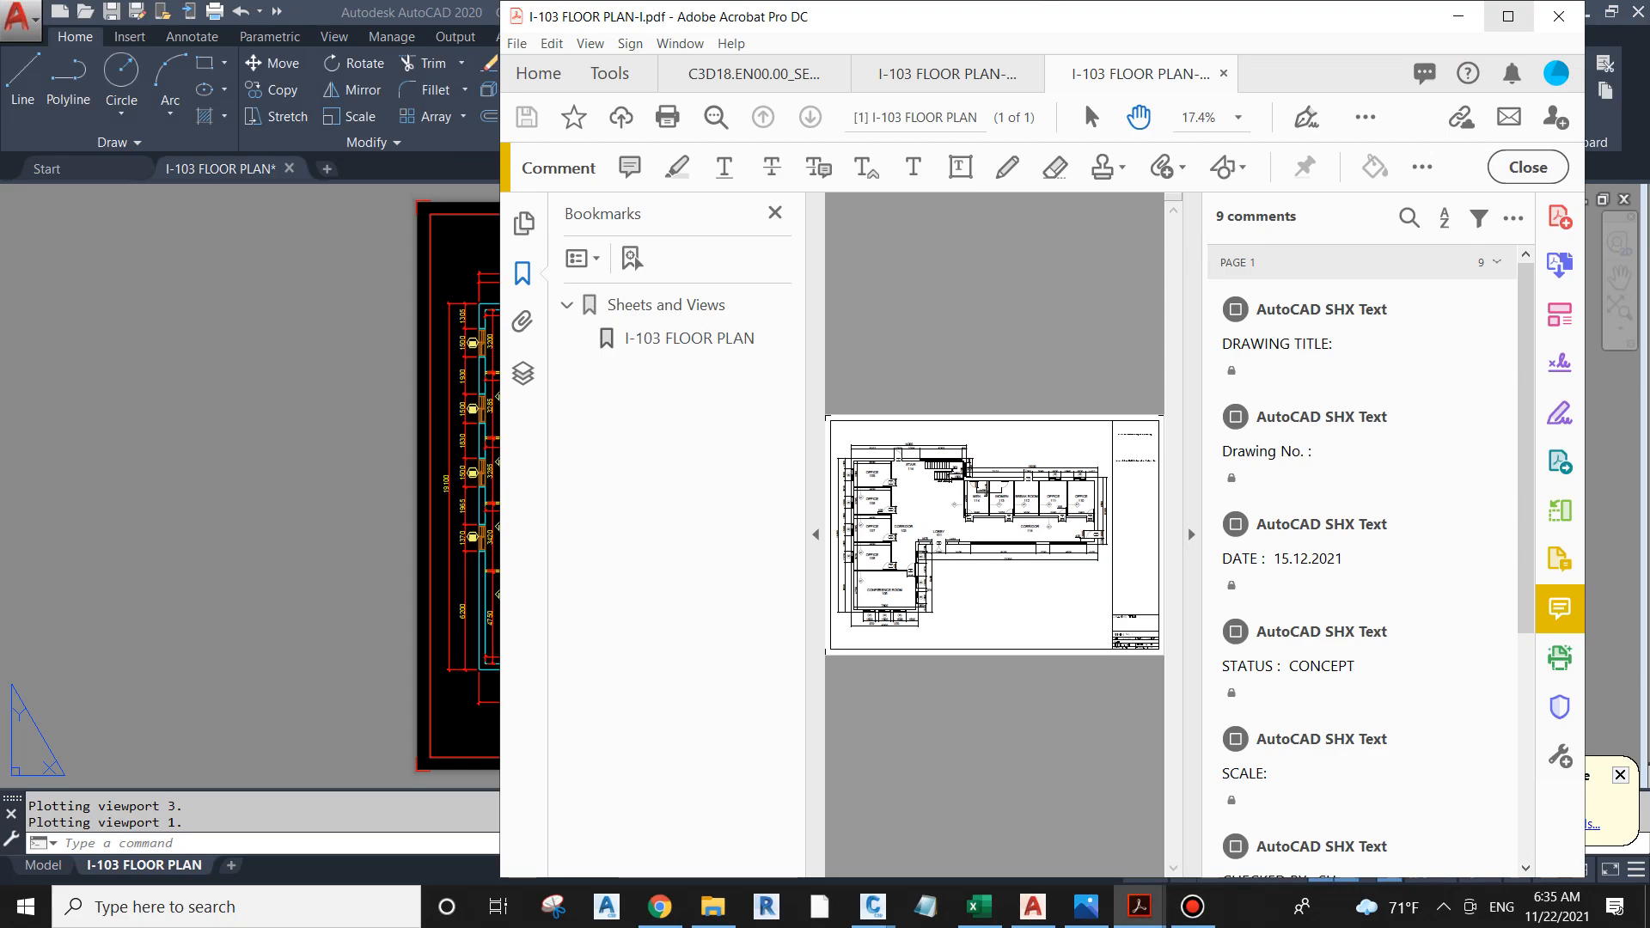
Step: Maximize the plotted PDF's window and check in File Explorer that the file is in the 01-PDF folder
click(1508, 16)
click(712, 907)
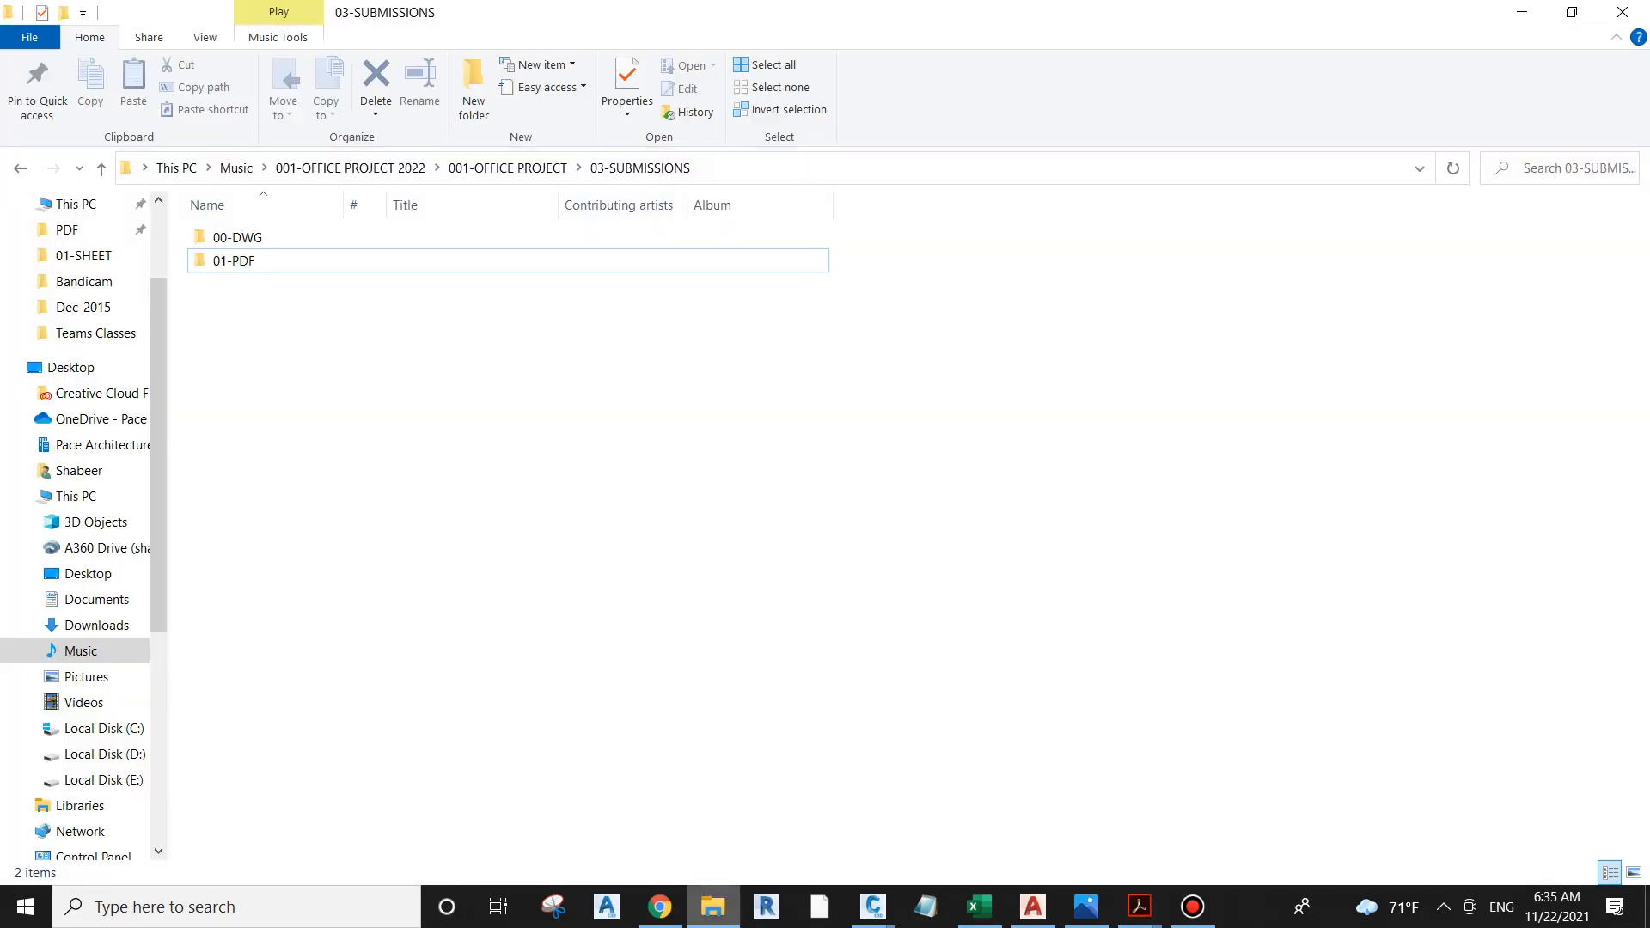
double_click(234, 260)
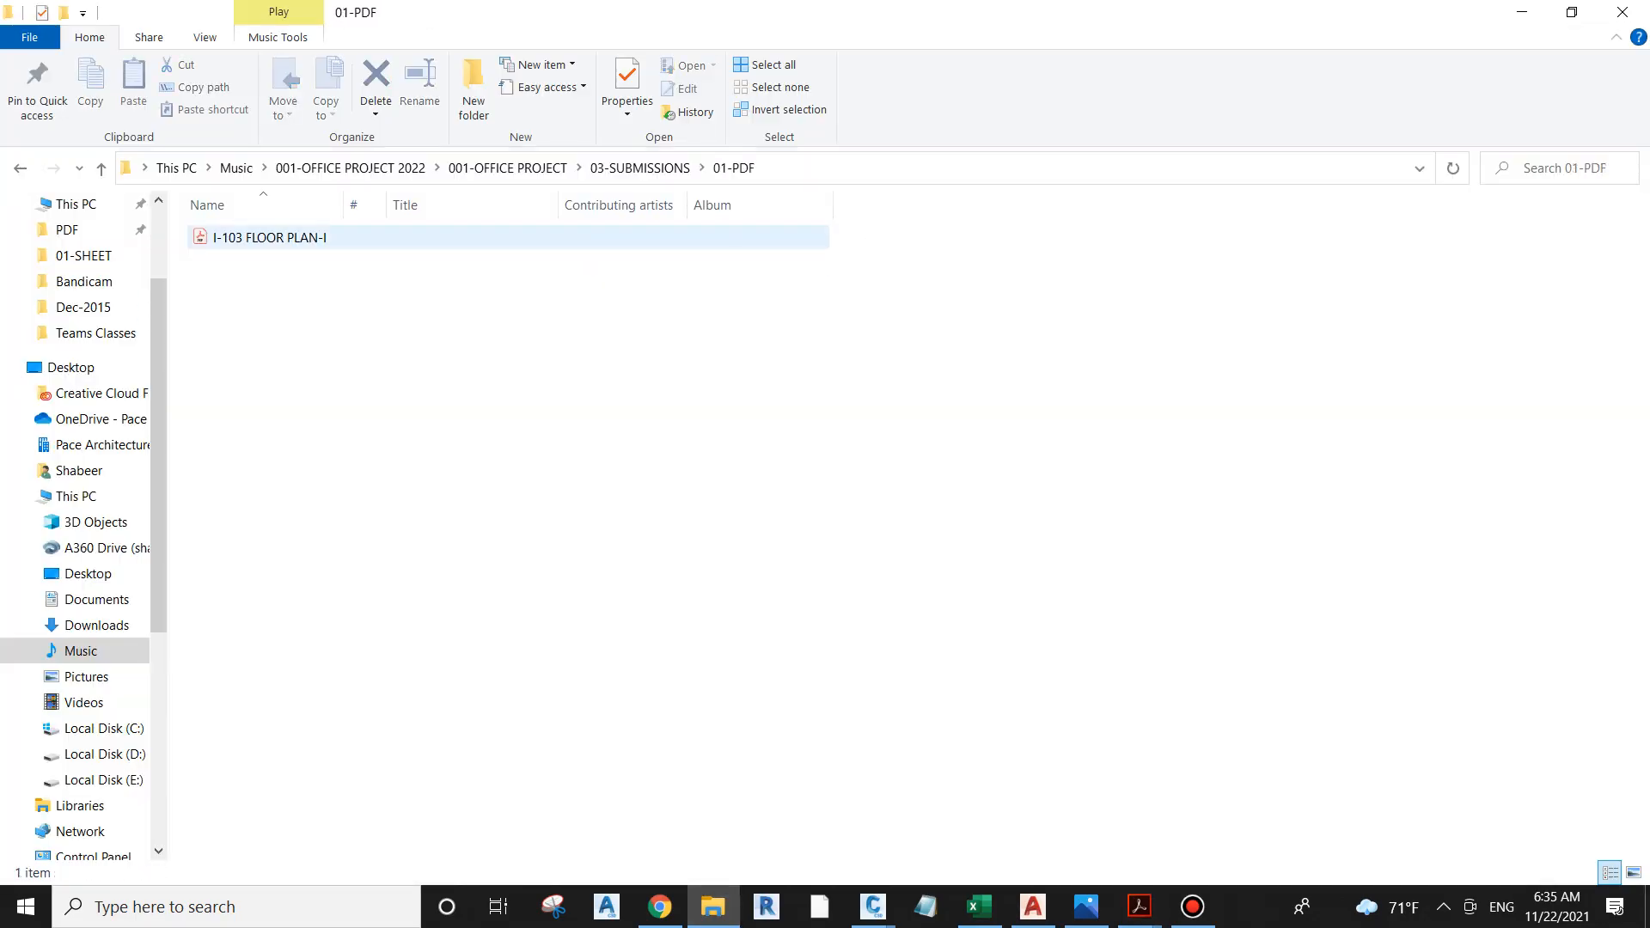
click(1522, 12)
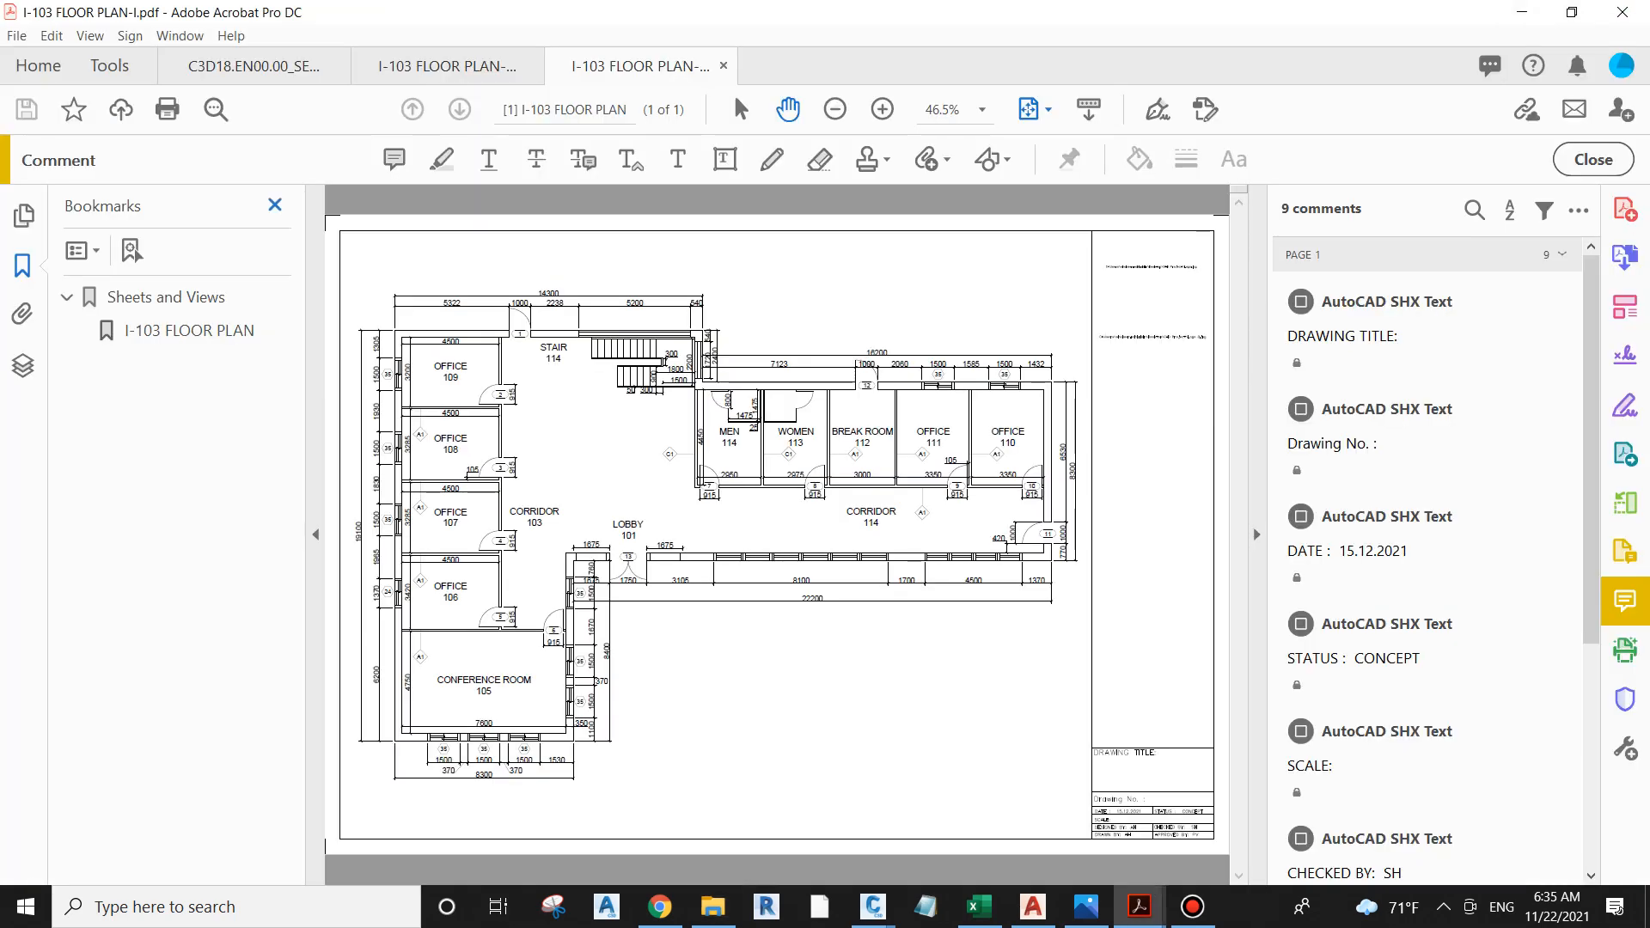
Step: Hide the PDF's bookmarks and examine the wall lineweights, room labels, wall tags and door dimensions up close
click(275, 204)
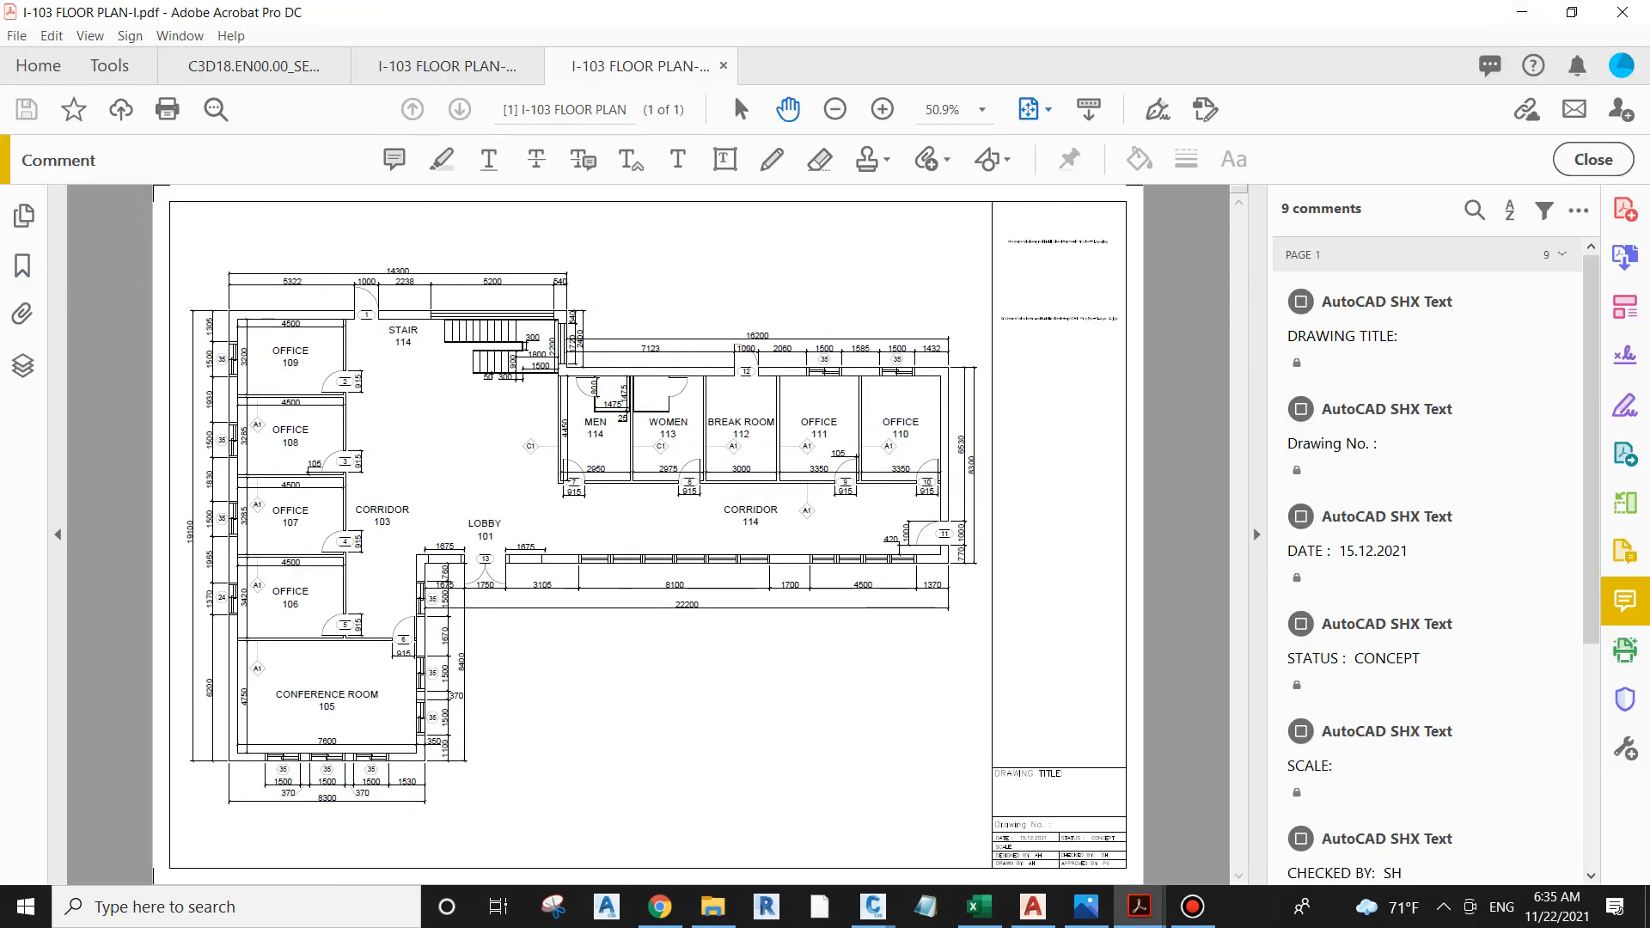
ctrl+scroll(773, 563, up, 11)
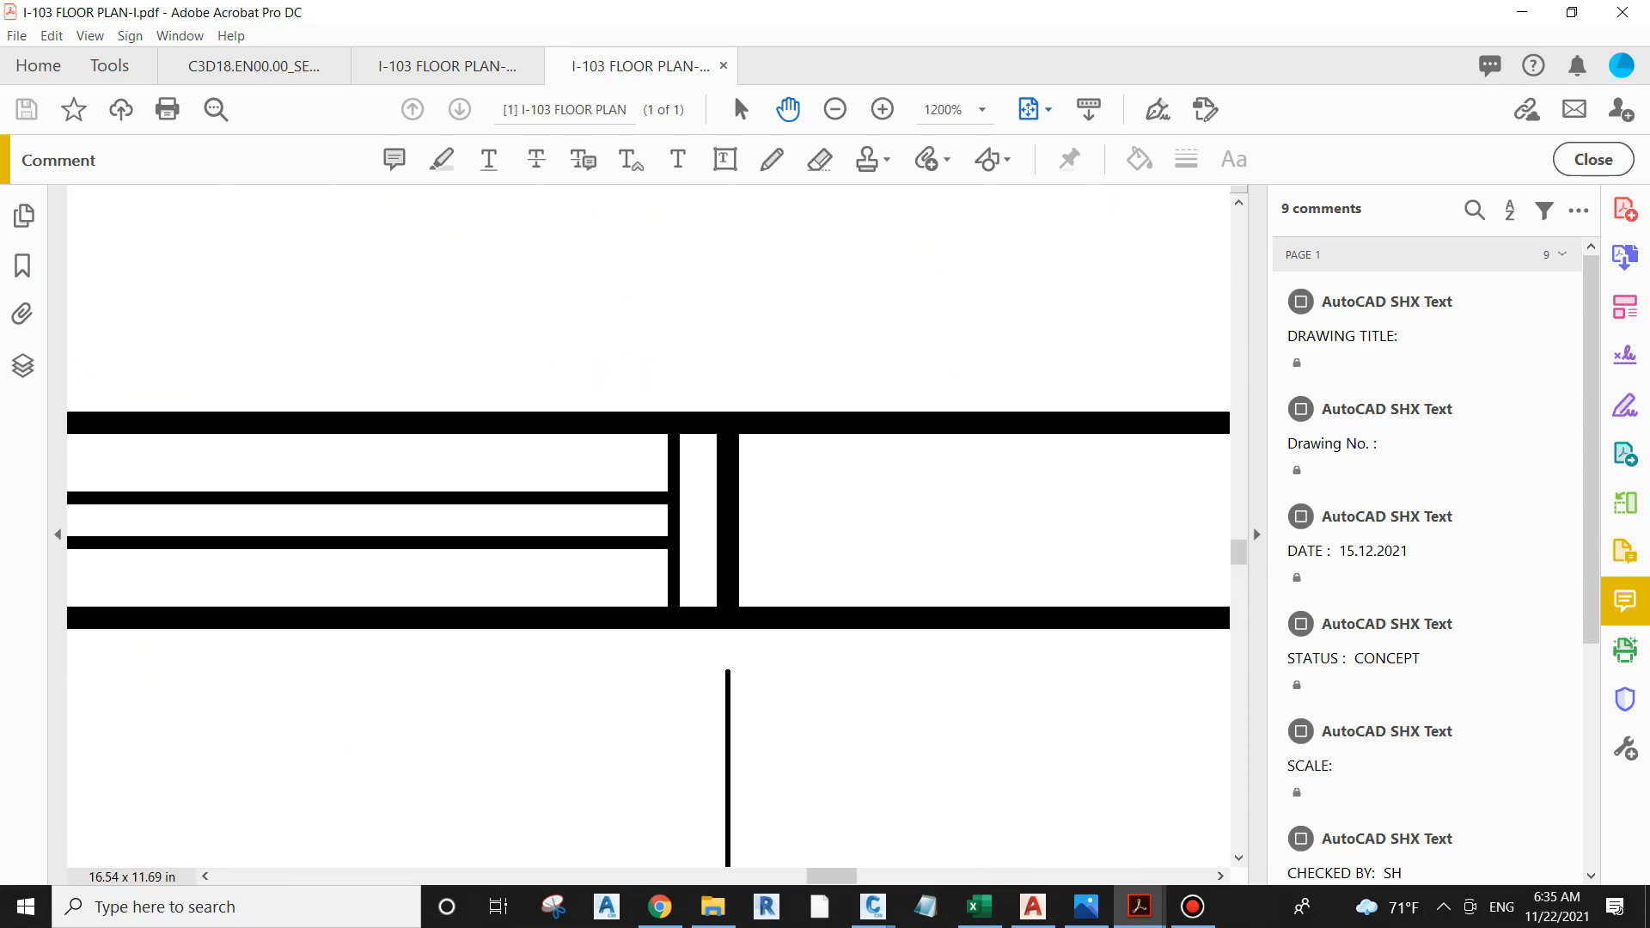
ctrl+scroll(799, 535, down, 7)
ctrl+scroll(927, 390, up, 4)
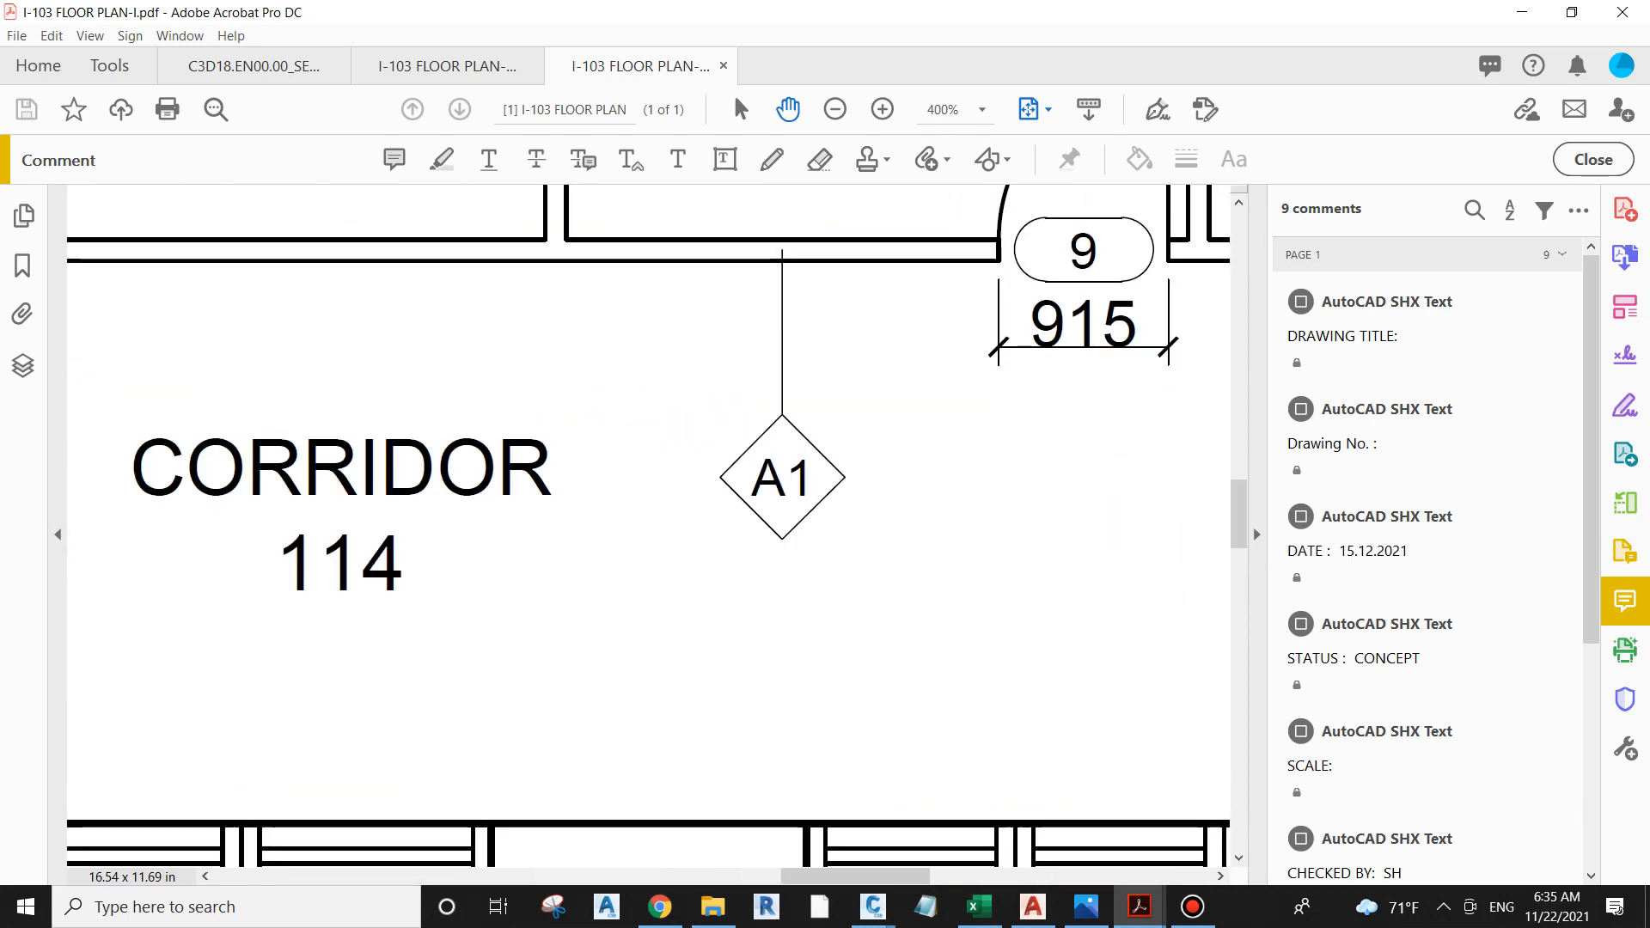
ctrl+scroll(926, 388, up, 3)
ctrl+scroll(586, 606, down, 3)
ctrl+scroll(627, 416, up, 2)
ctrl+scroll(635, 581, down, 2)
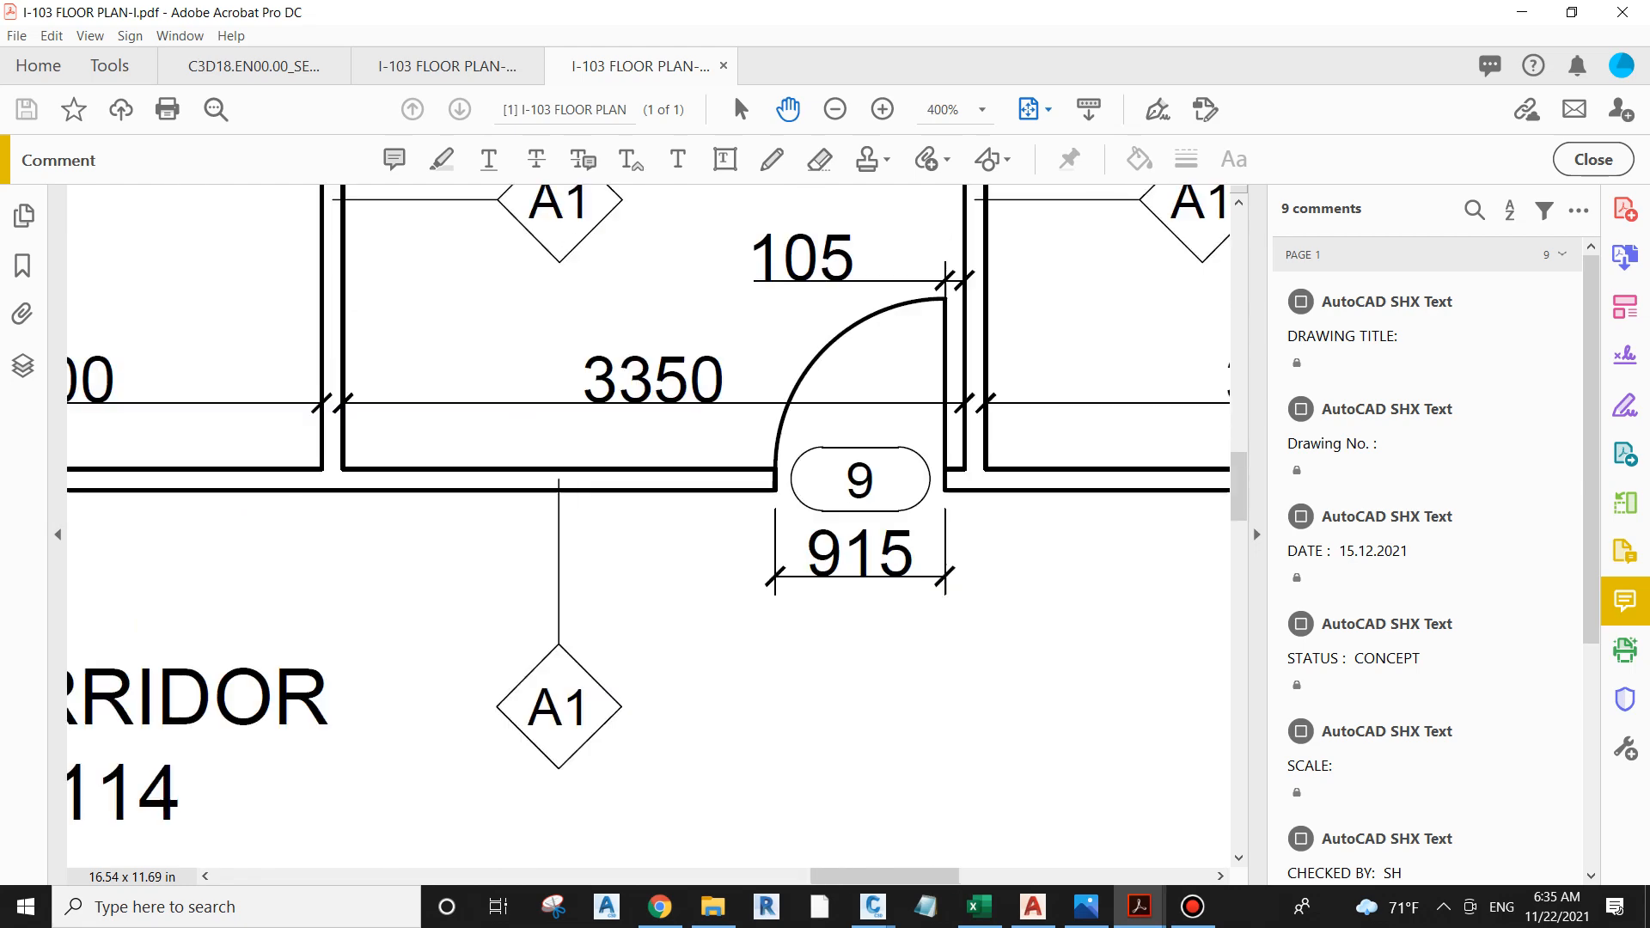
ctrl+scroll(929, 528, down, 6)
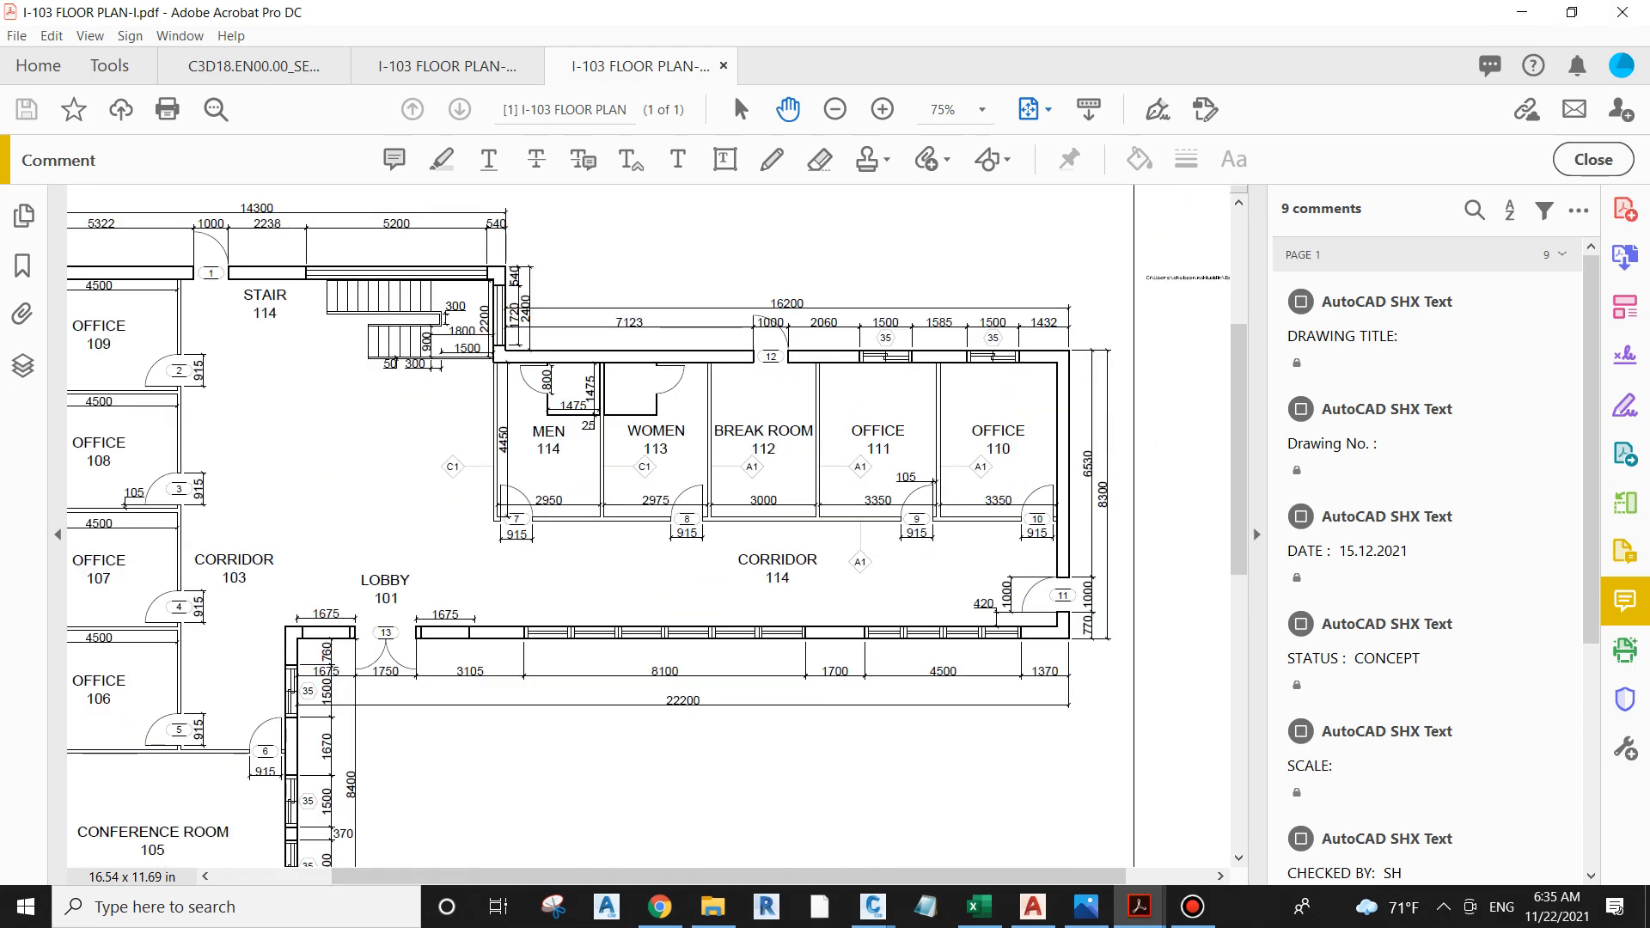
Step: Return to AutoCAD and inspect the sheet's title block fields, including drawing title, drawing number, date, status and scale
key(alt+Tab)
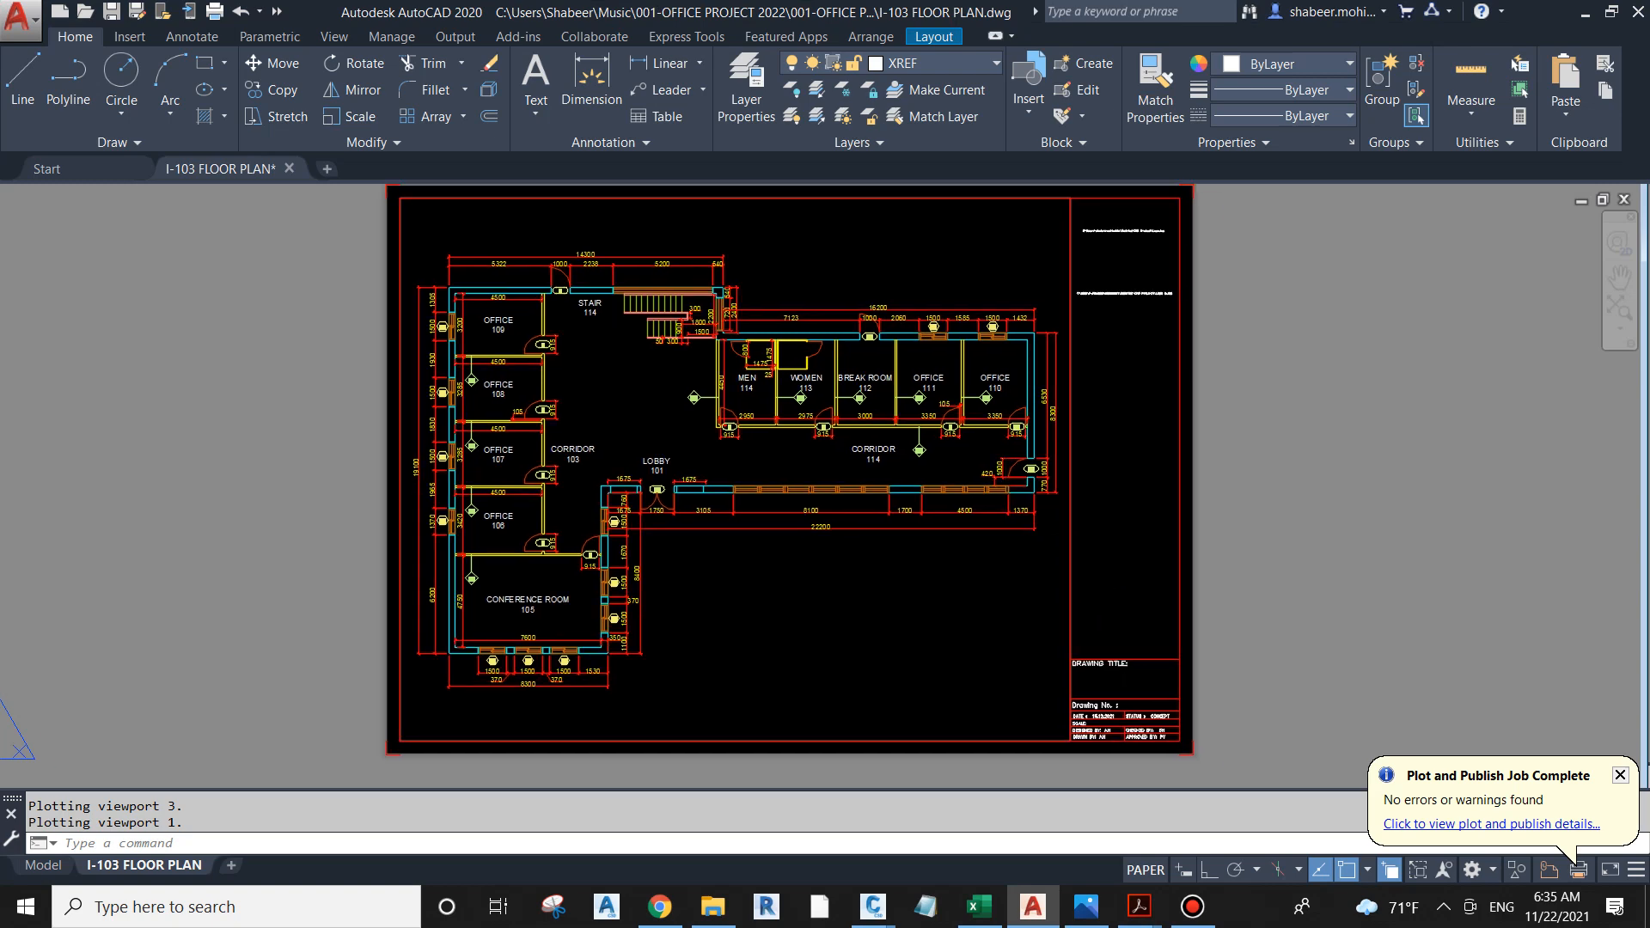
scroll(794, 368, up, 8)
middle_drag(695, 336, 894, 432)
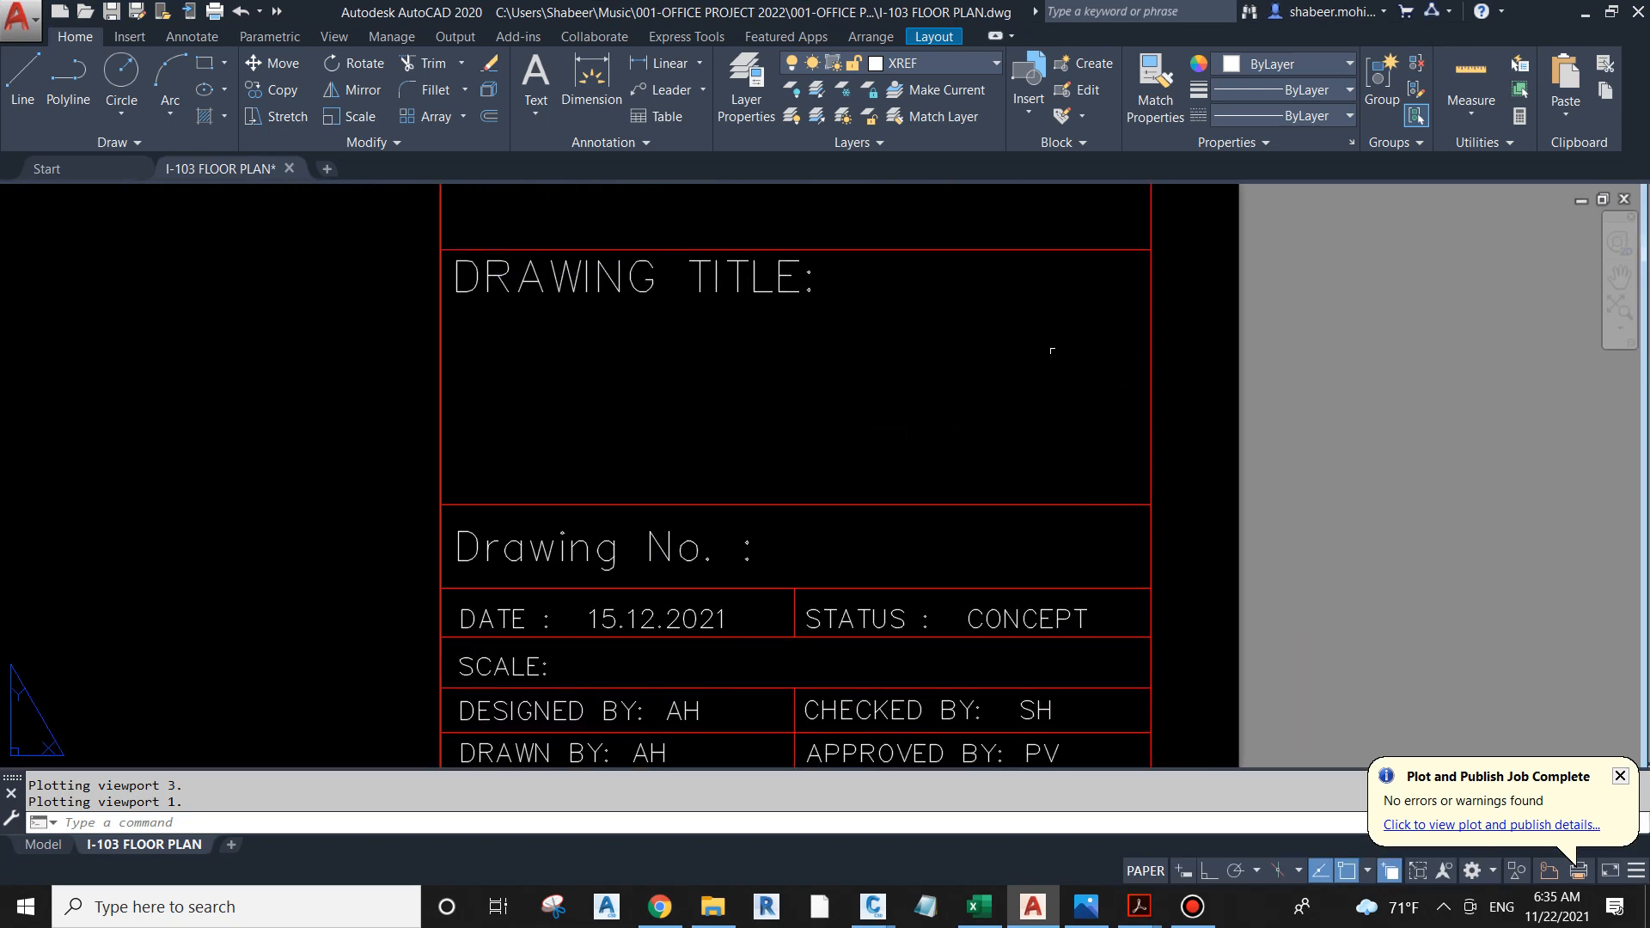
middle_drag(915, 535, 959, 448)
middle_click(997, 517)
middle_click(996, 516)
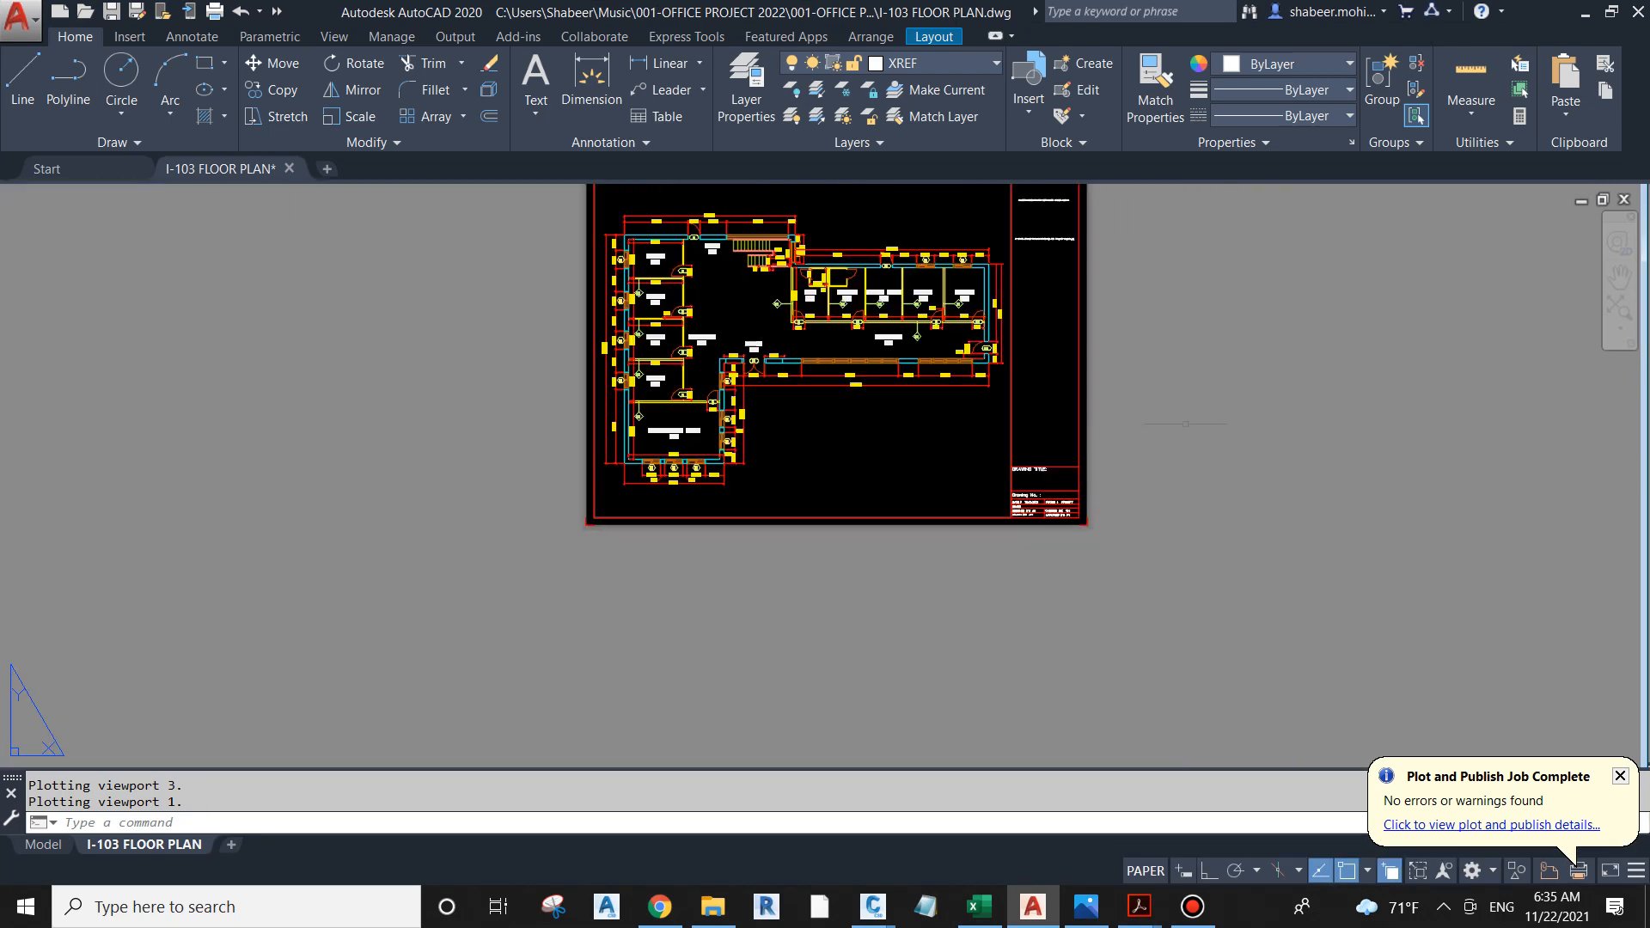